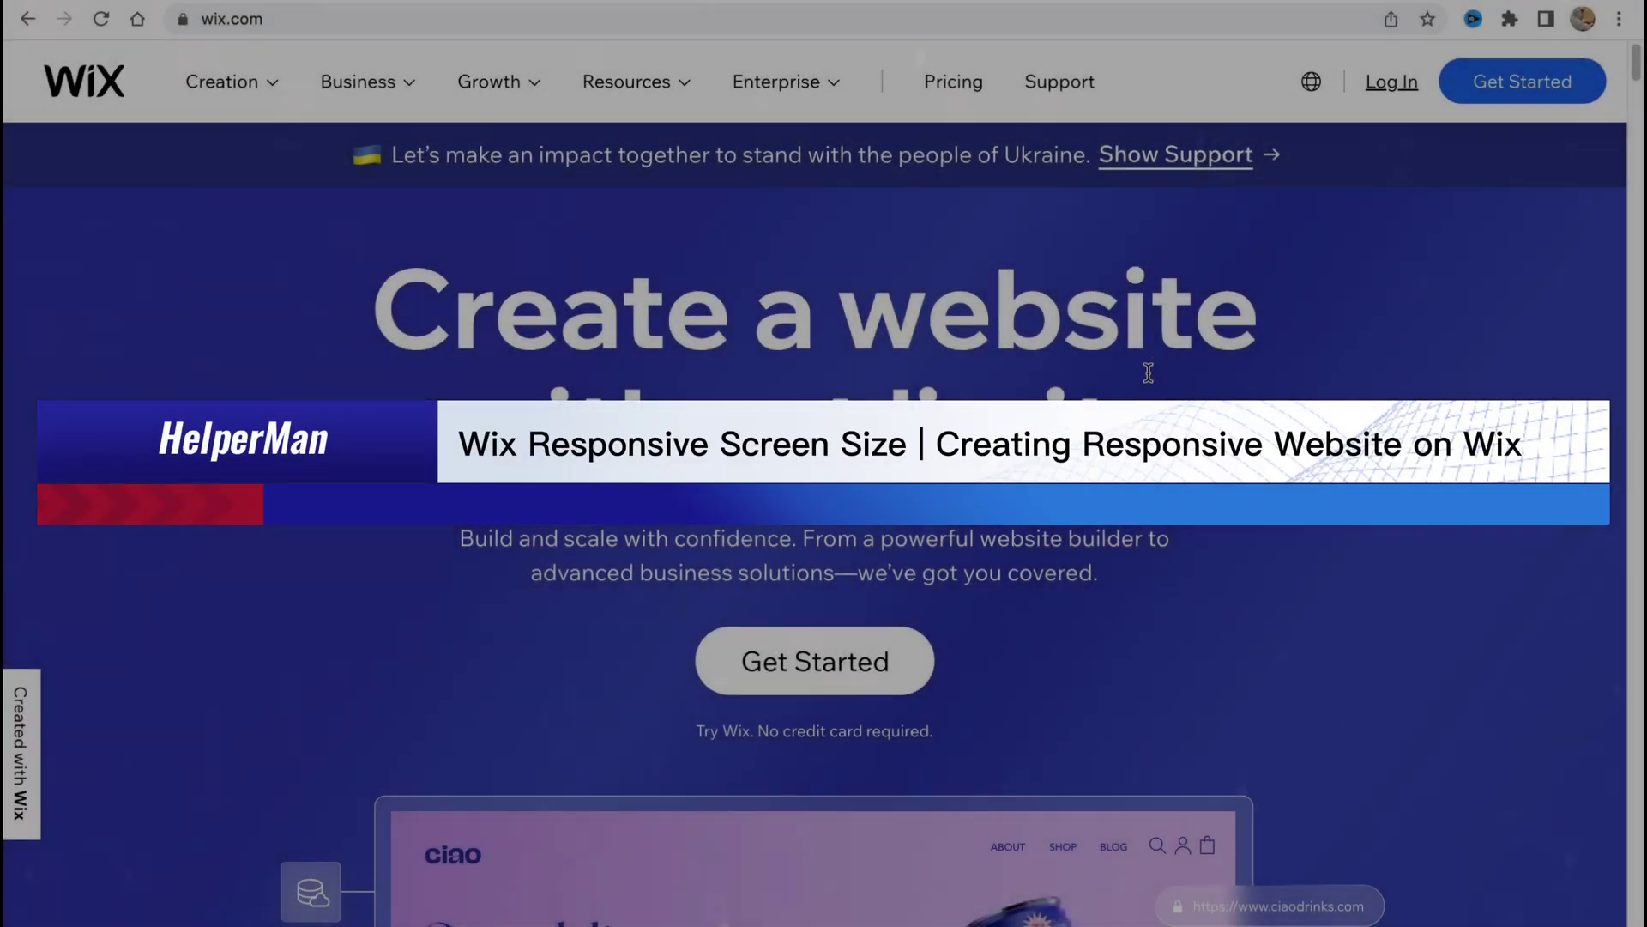
Sign up to Wix with a Google account and land on the empty My Sites dashboard.
{"action": "scroll", "coordinate": [1032, 424], "scroll_direction": "down", "scroll_amount": 5}
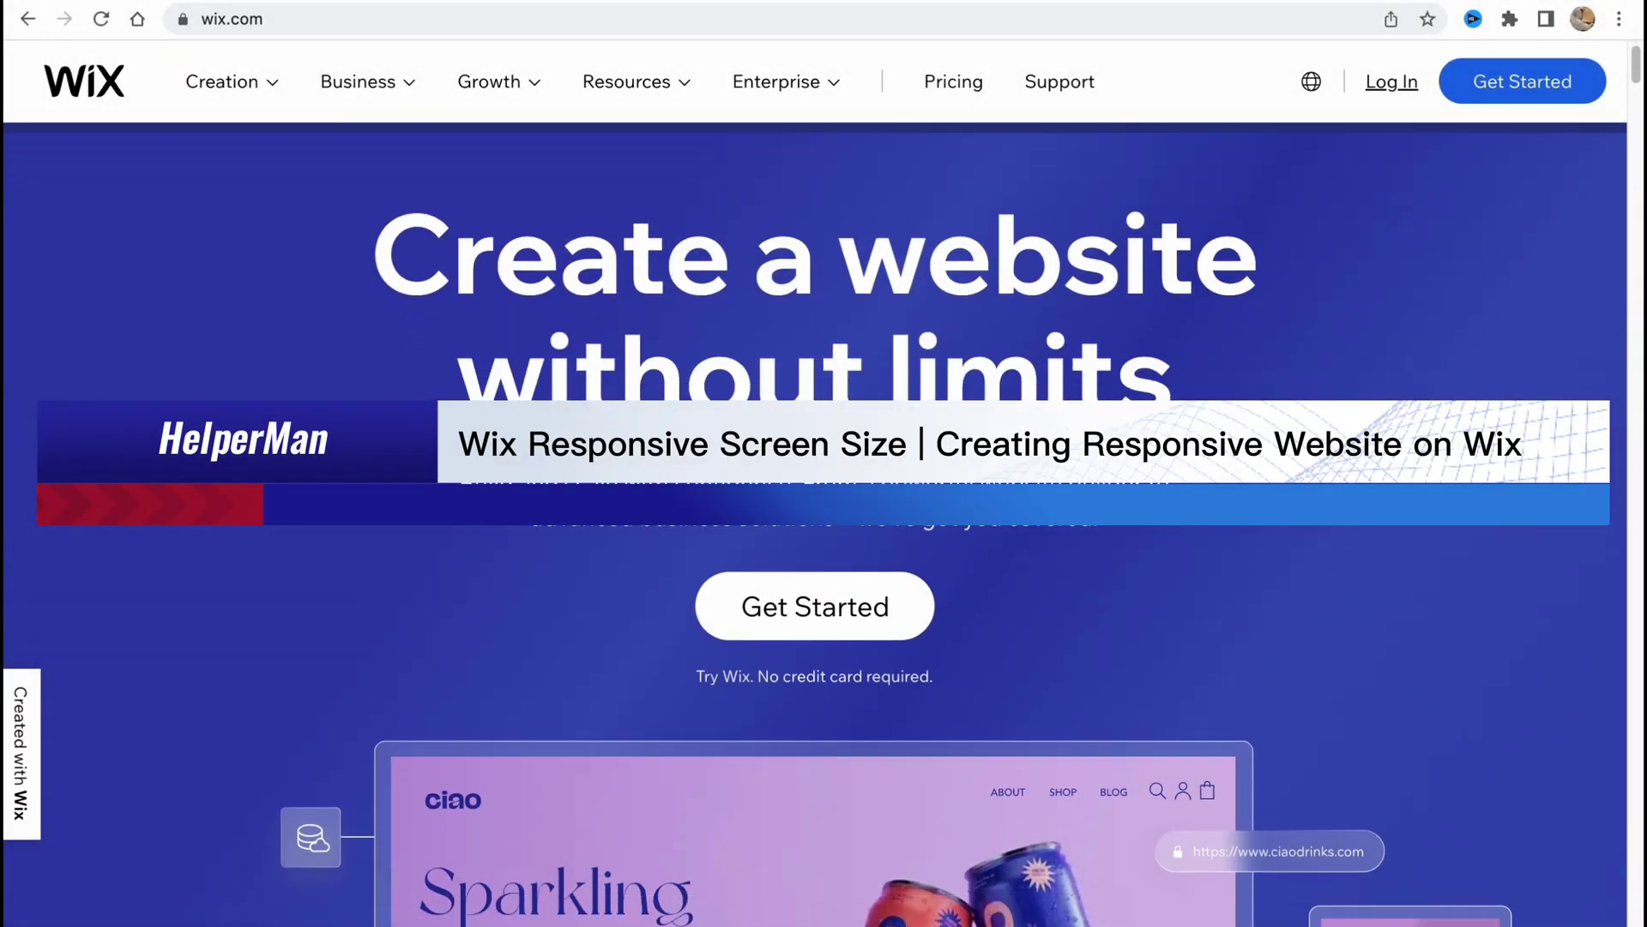
{"action": "scroll", "coordinate": [1032, 425], "scroll_direction": "down", "scroll_amount": 4}
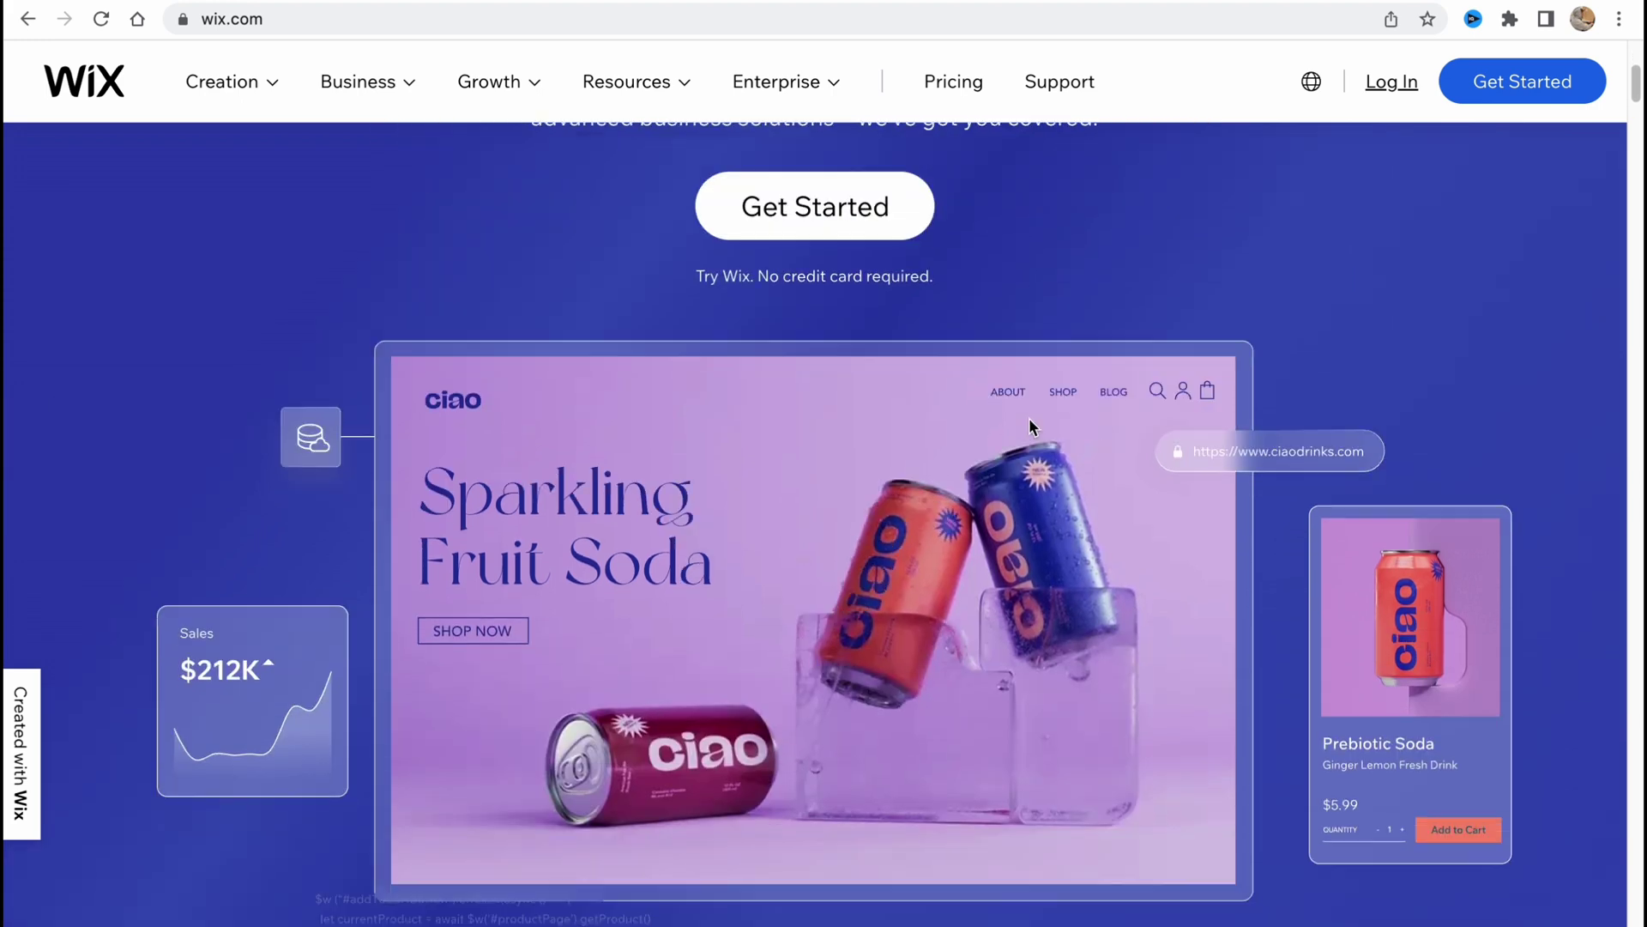
{"action": "scroll", "coordinate": [1027, 423], "scroll_direction": "down", "scroll_amount": 1}
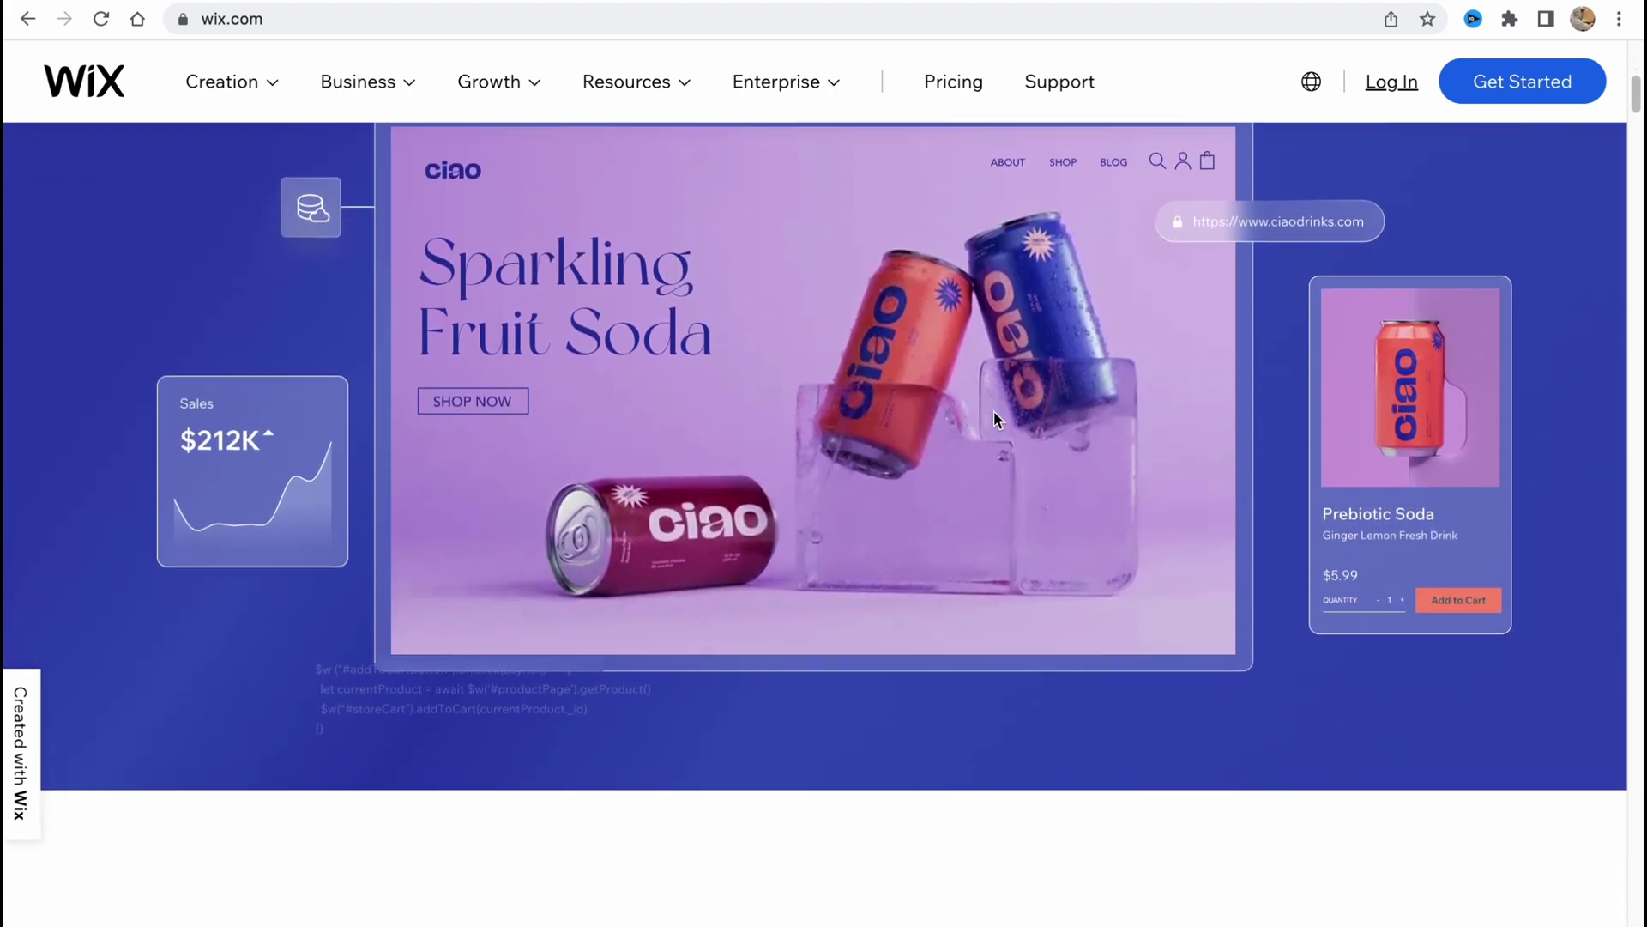
{"action": "scroll", "coordinate": [982, 435], "scroll_direction": "down", "scroll_amount": 3}
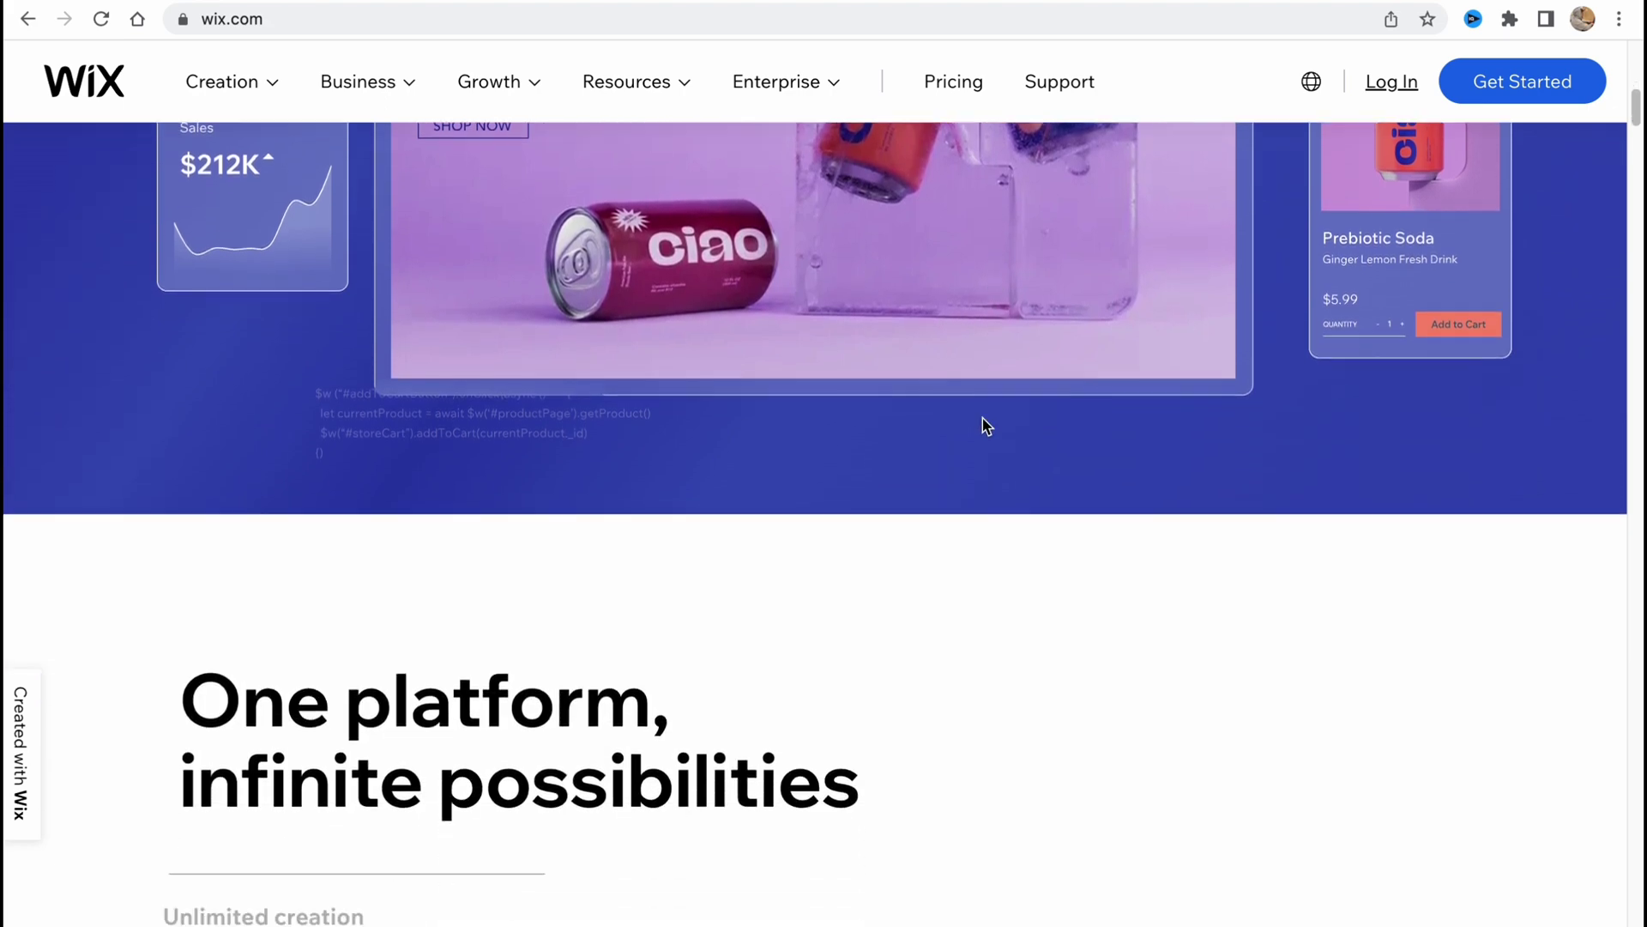
{"action": "scroll", "coordinate": [987, 429], "scroll_direction": "down", "scroll_amount": 4}
{"action": "scroll", "coordinate": [990, 415], "scroll_direction": "down", "scroll_amount": 4}
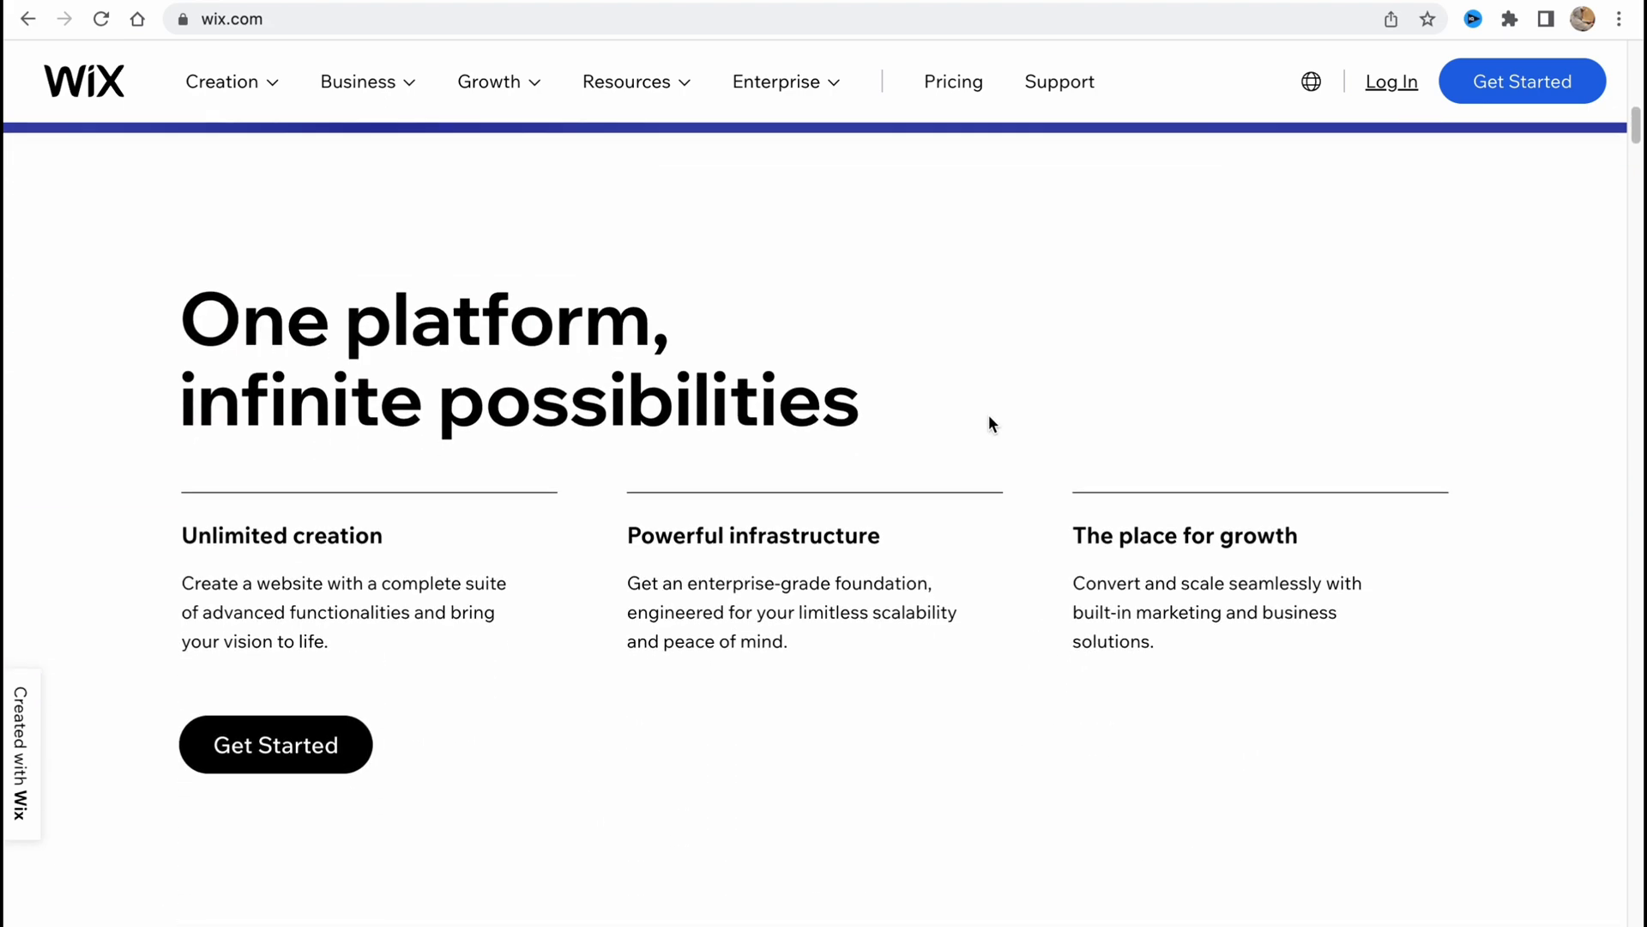
{"action": "scroll", "coordinate": [983, 412], "scroll_direction": "down", "scroll_amount": 3}
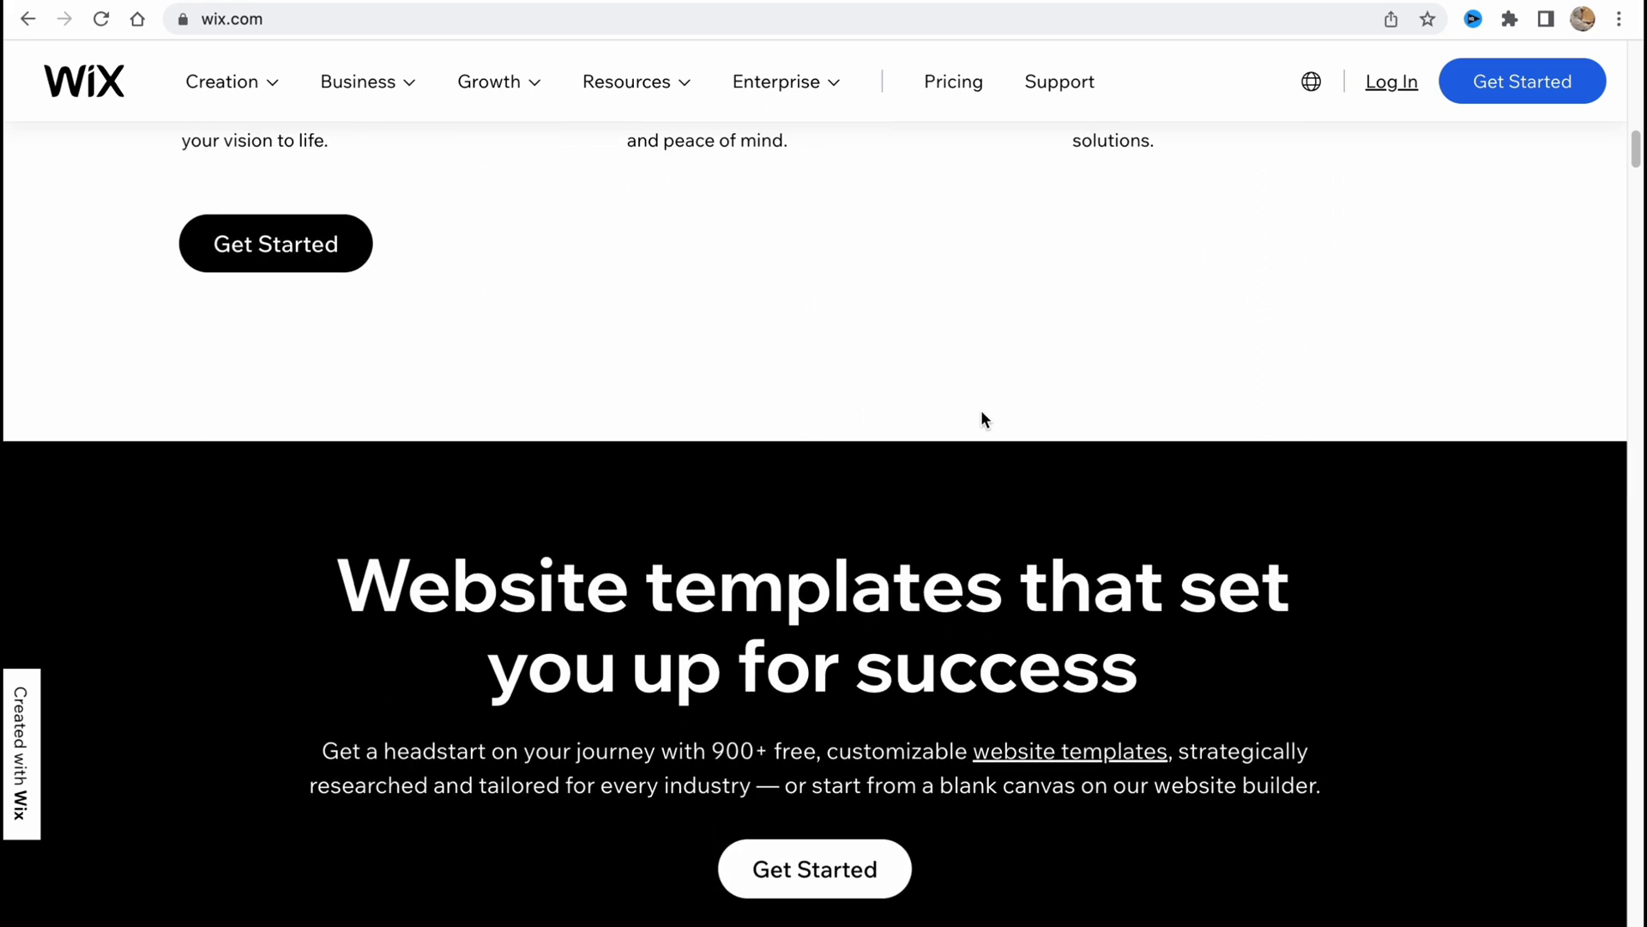
{"action": "scroll", "coordinate": [980, 410], "scroll_direction": "up", "scroll_amount": 8}
{"action": "scroll", "coordinate": [980, 410], "scroll_direction": "up", "scroll_amount": 10}
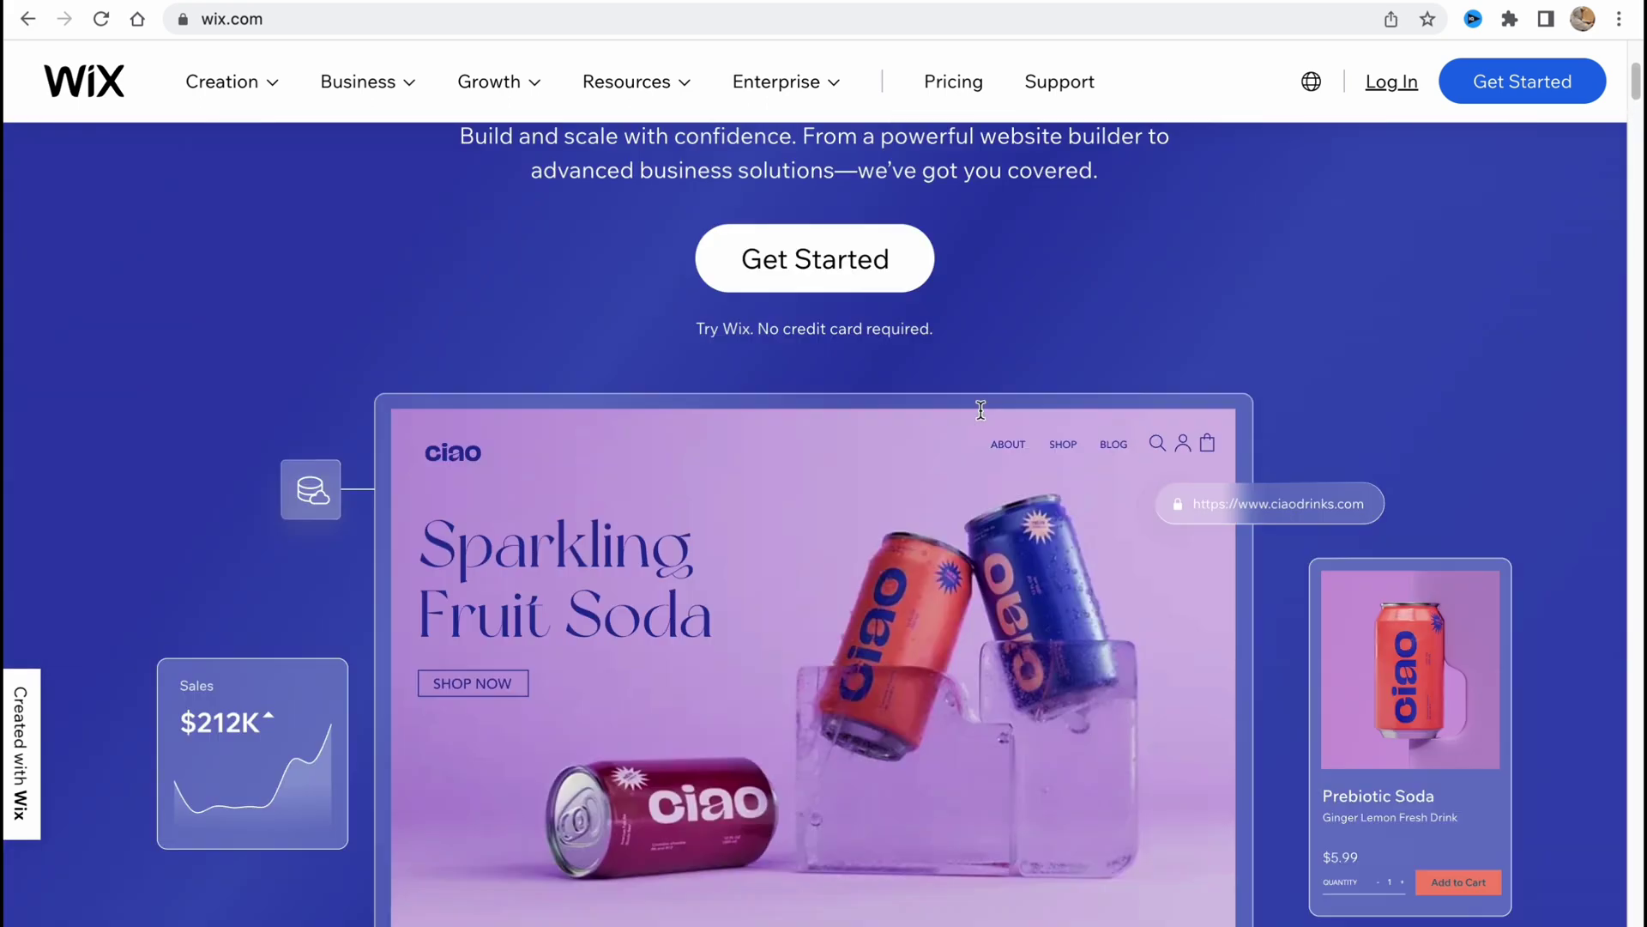
{"action": "scroll", "coordinate": [984, 362], "scroll_direction": "up", "scroll_amount": 1}
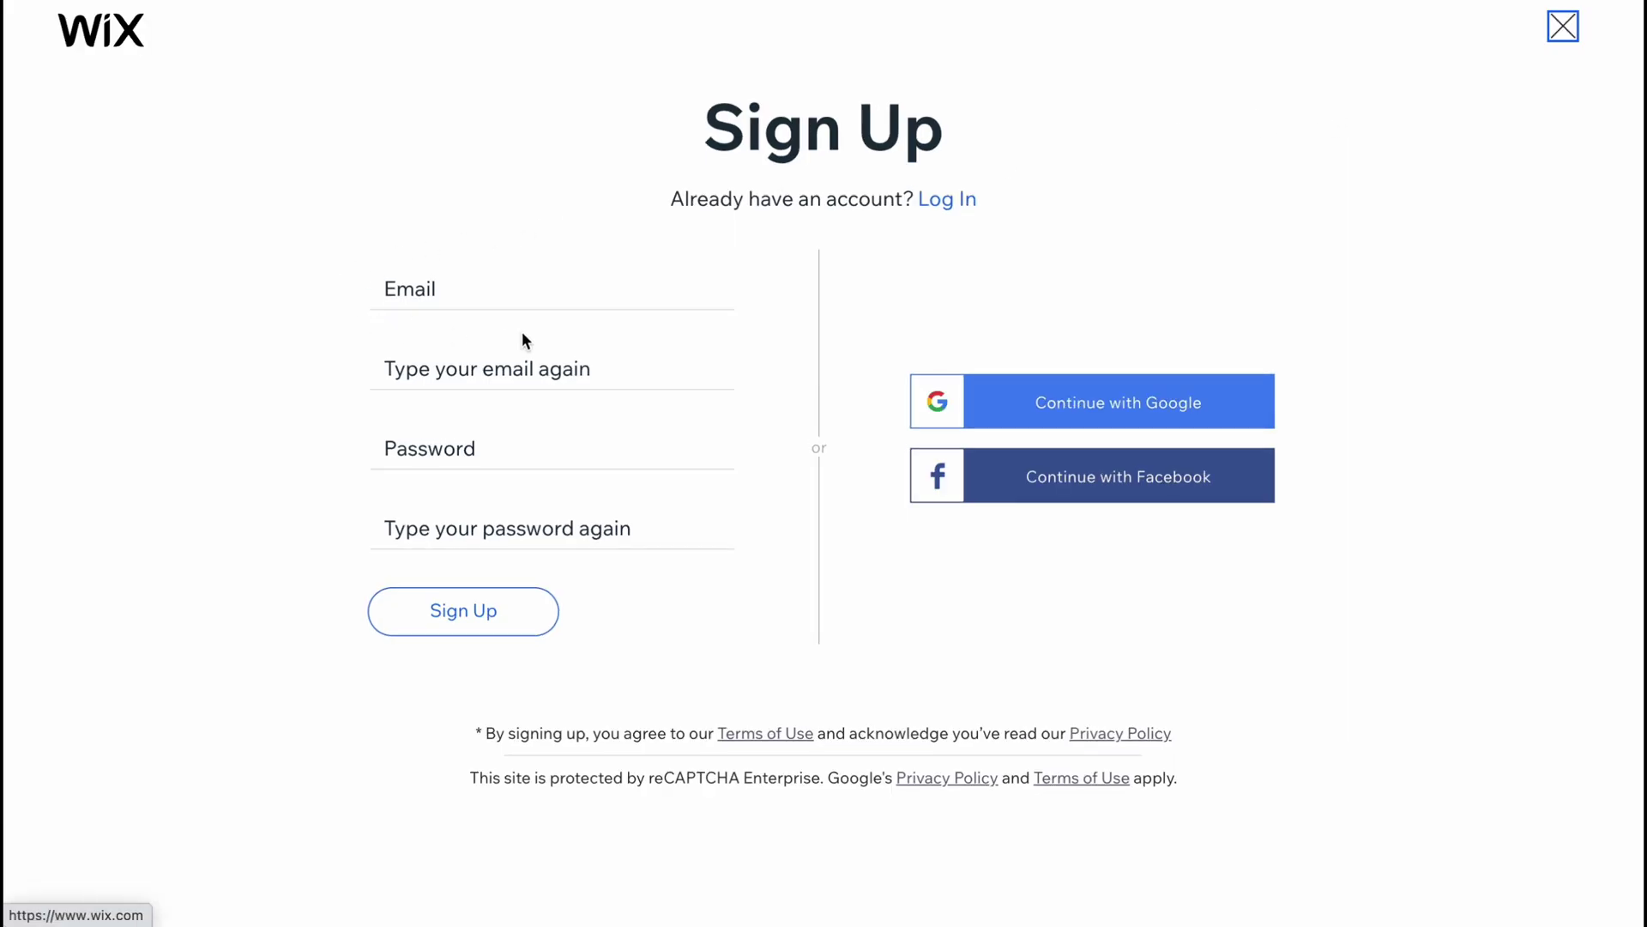
{"action": "left_click", "coordinate": [1092, 411]}
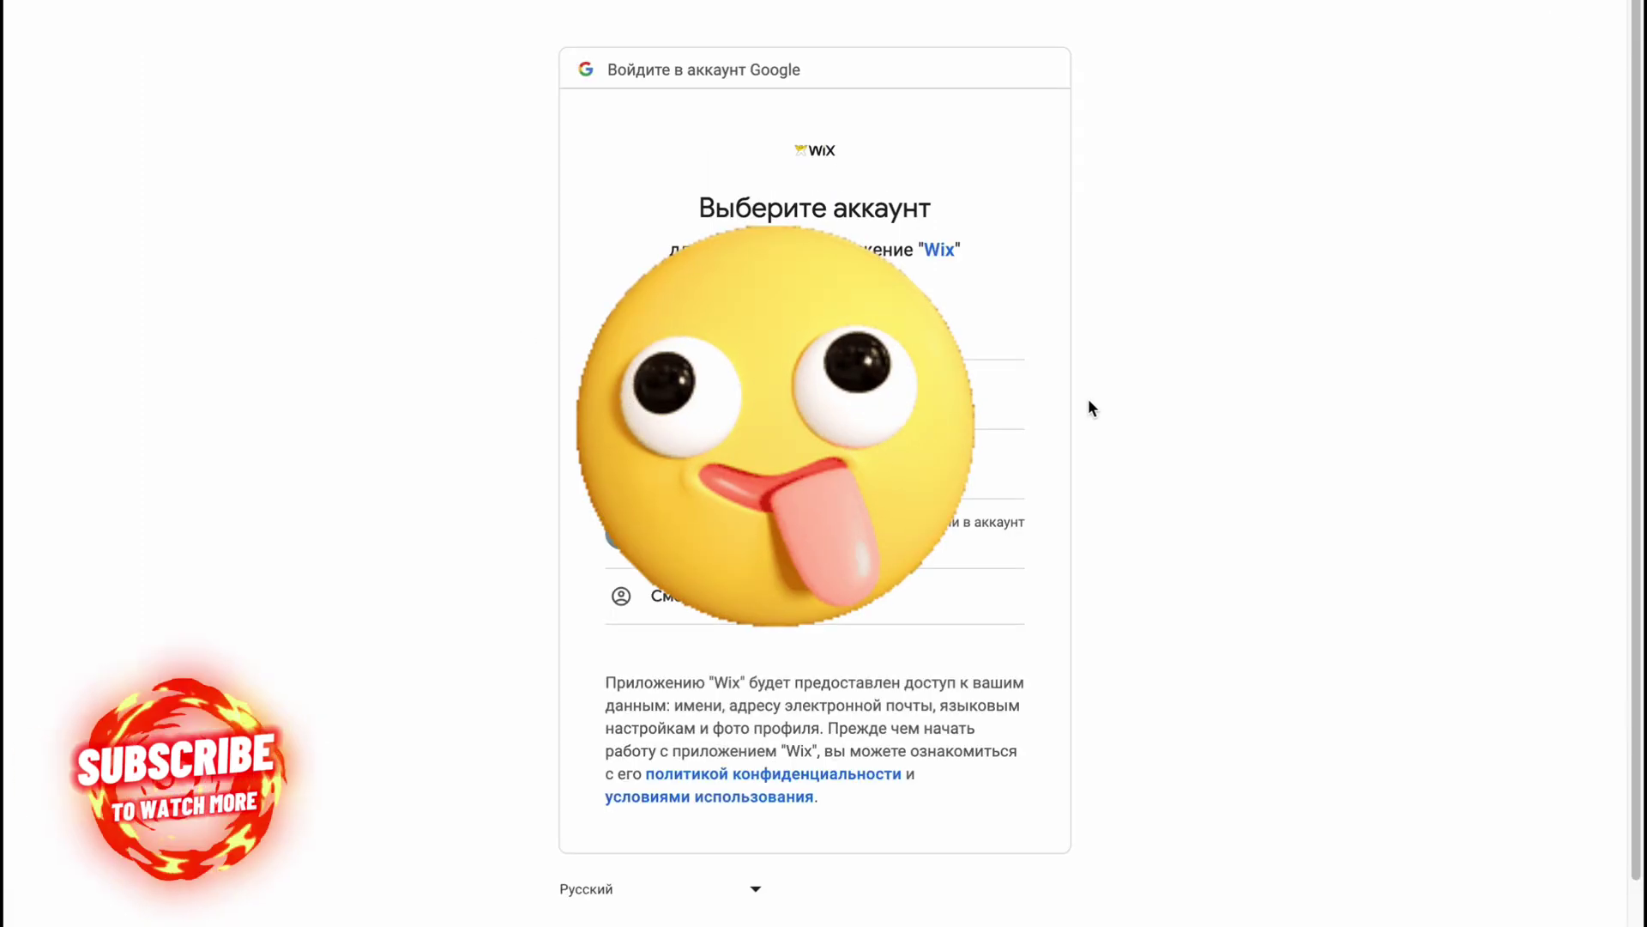
{"action": "left_click", "coordinate": [815, 463]}
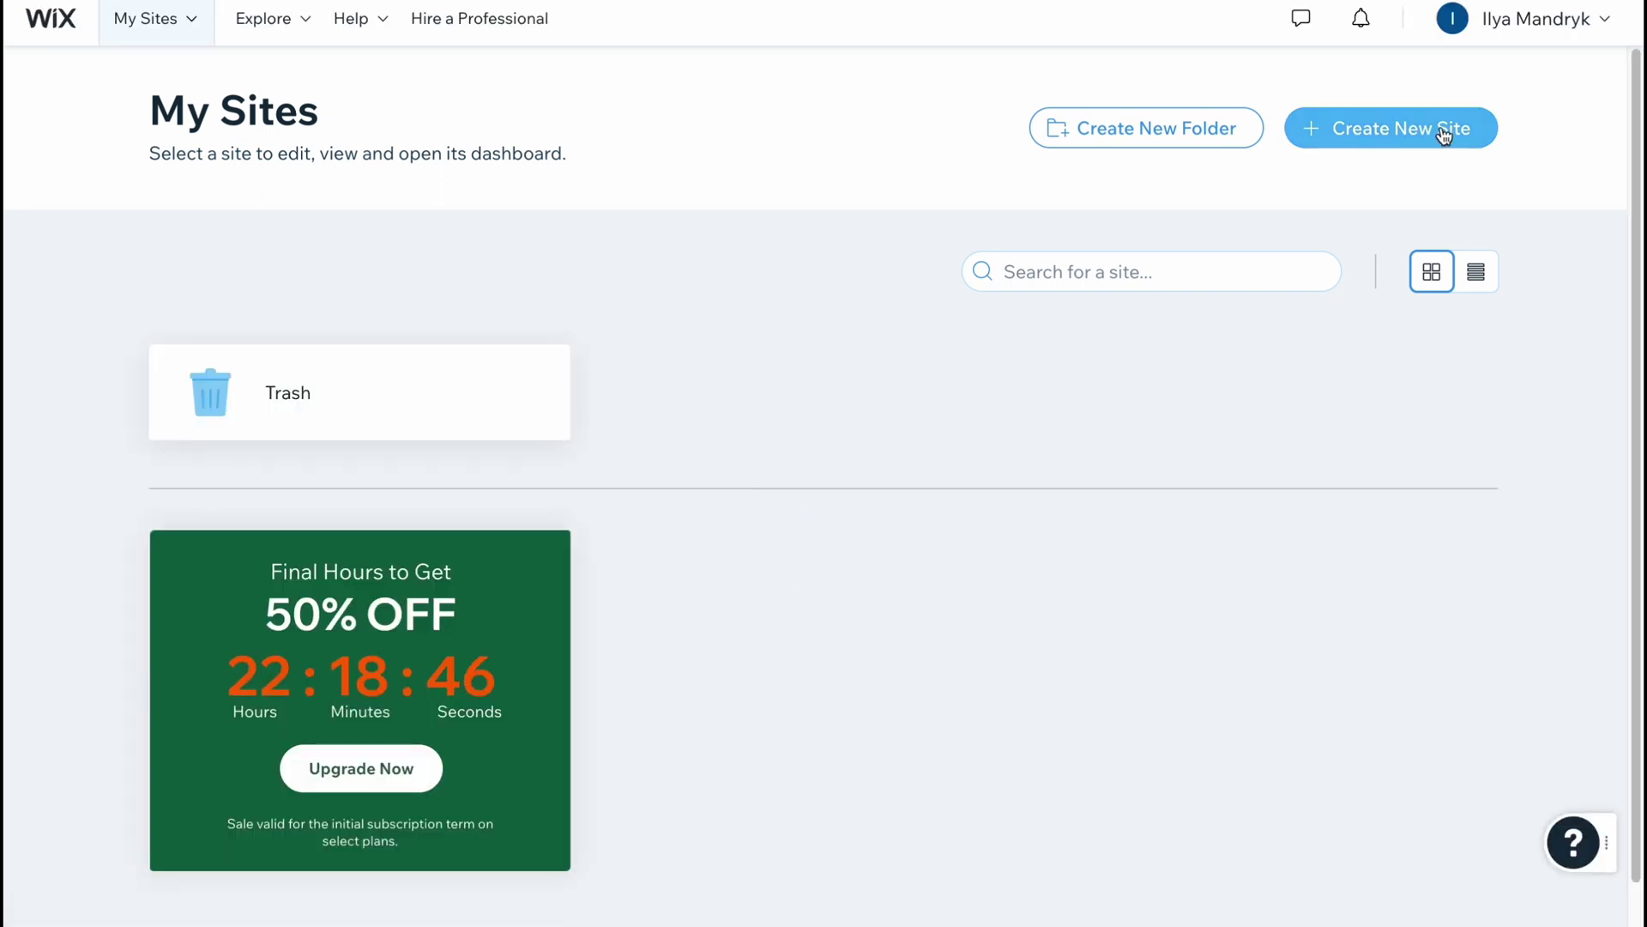
Create a new site, skip the type and name questions, keep Chat, and begin with a template.
{"action": "left_click", "coordinate": [1394, 138]}
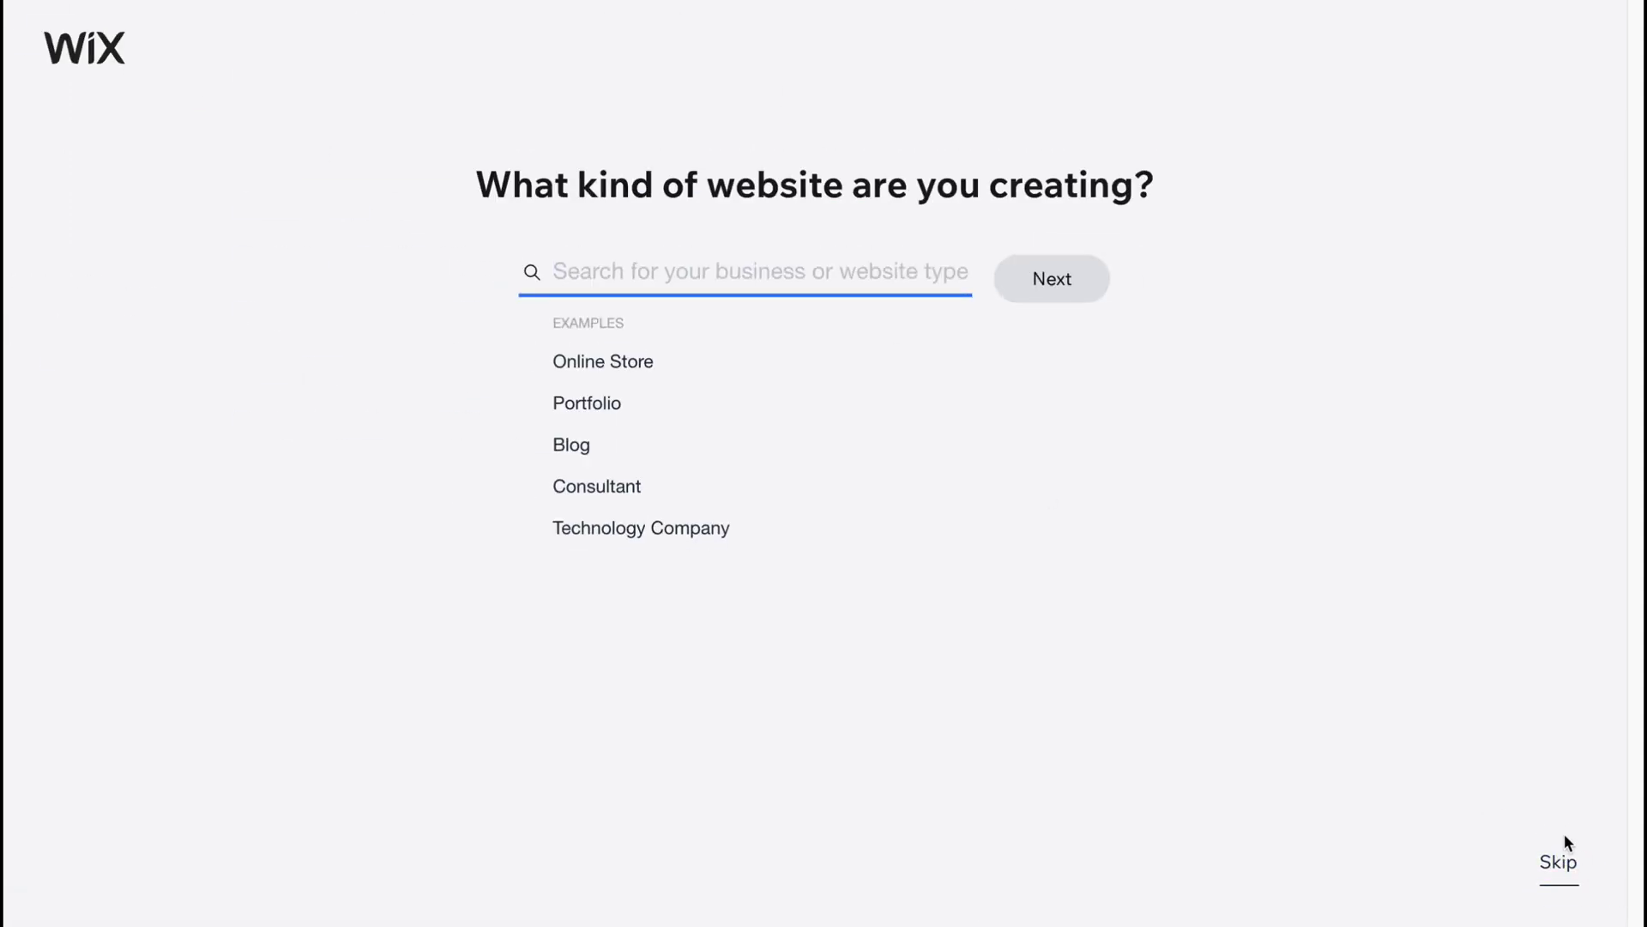
{"action": "left_click", "coordinate": [1562, 860]}
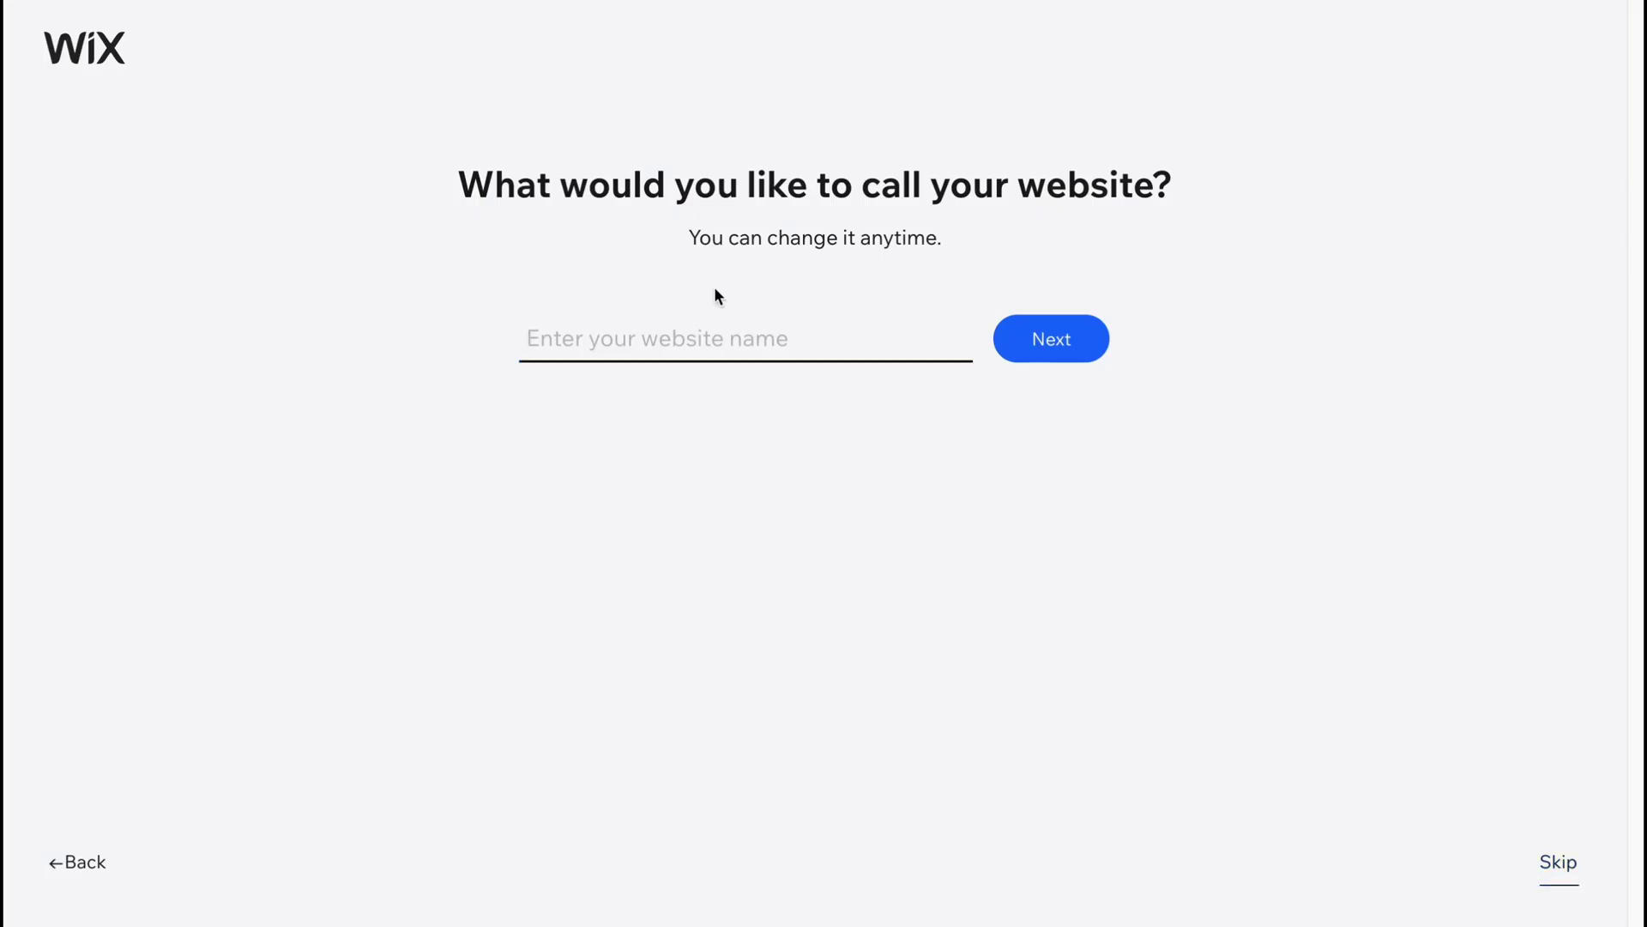
{"action": "key", "text": "Return"}
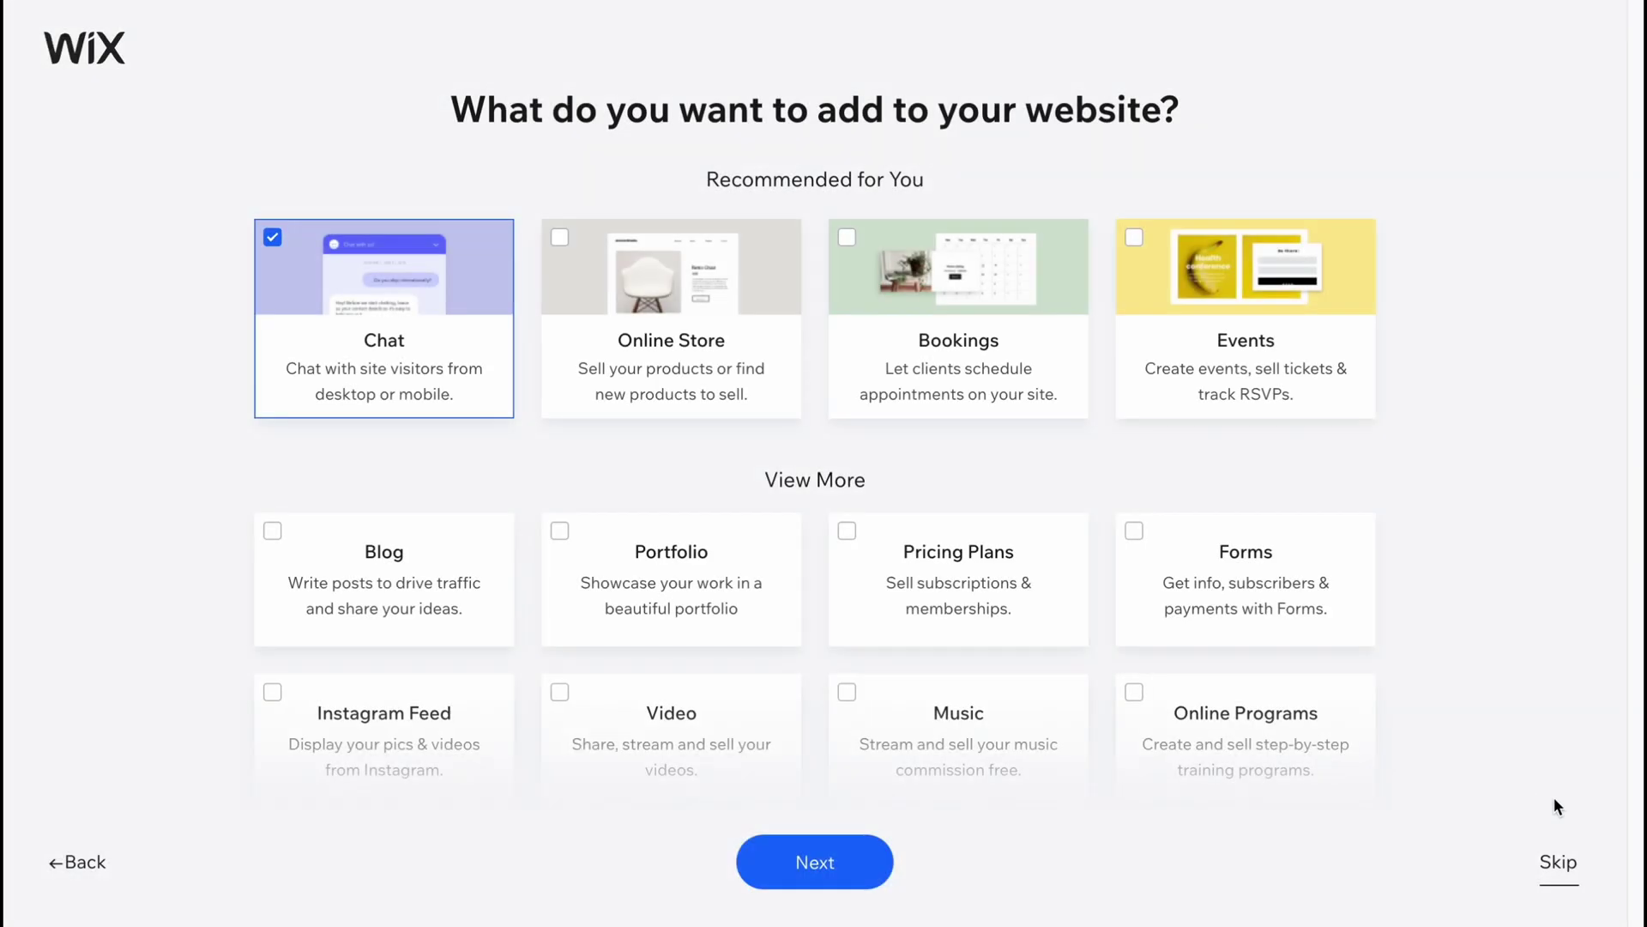
{"action": "left_click", "coordinate": [1558, 863]}
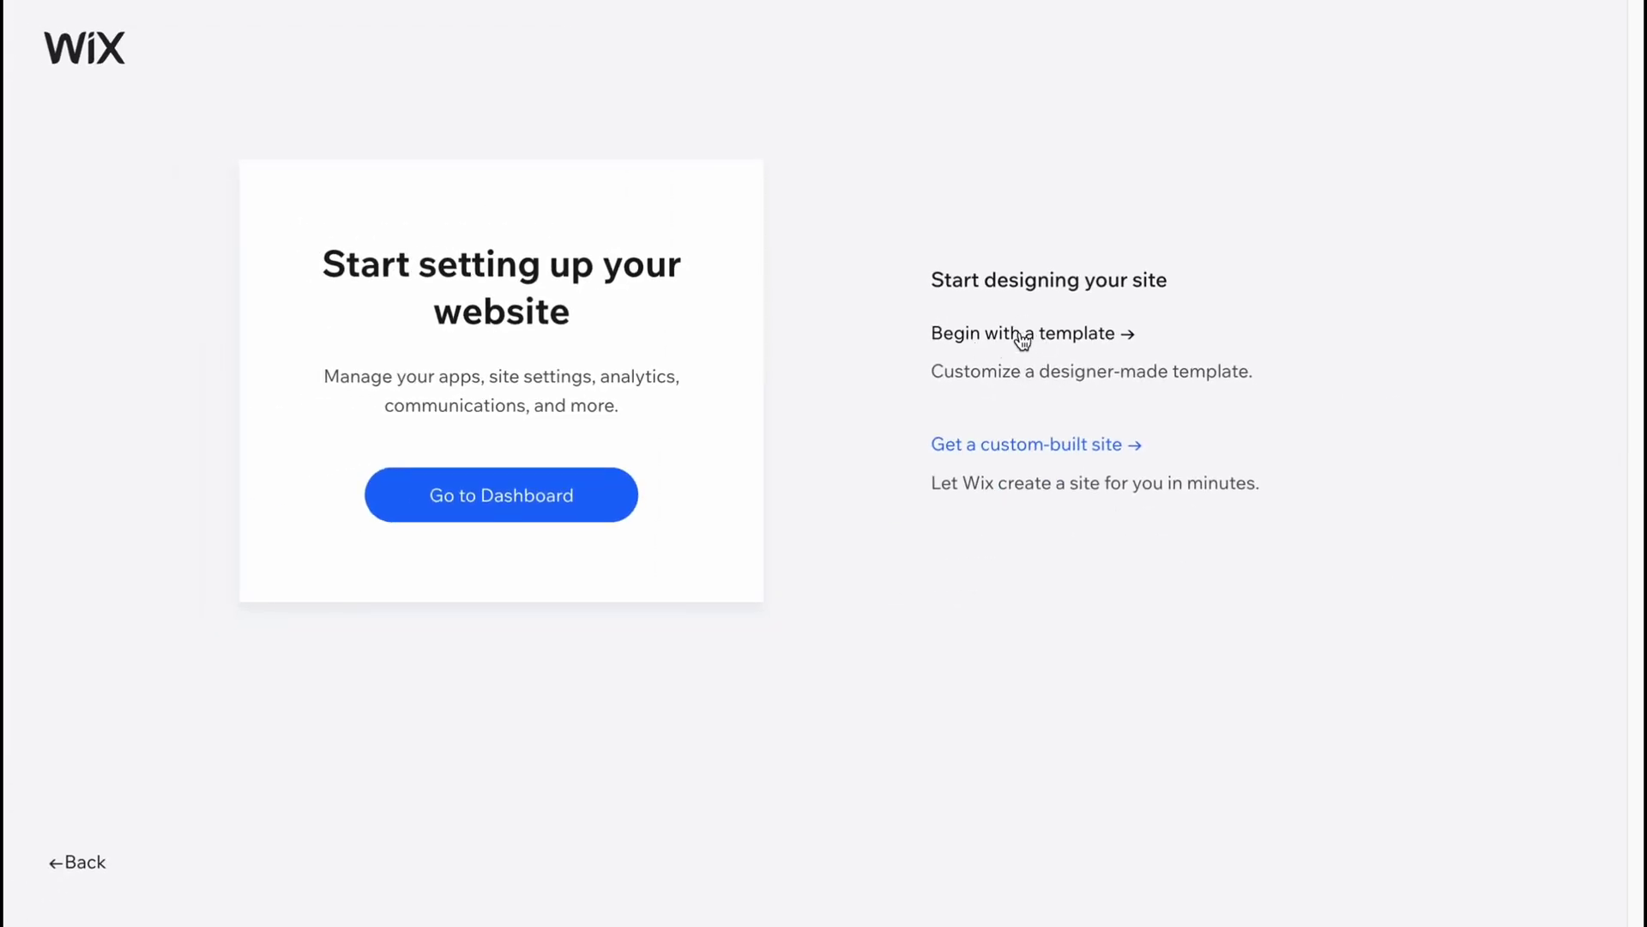
{"action": "left_click", "coordinate": [1030, 338]}
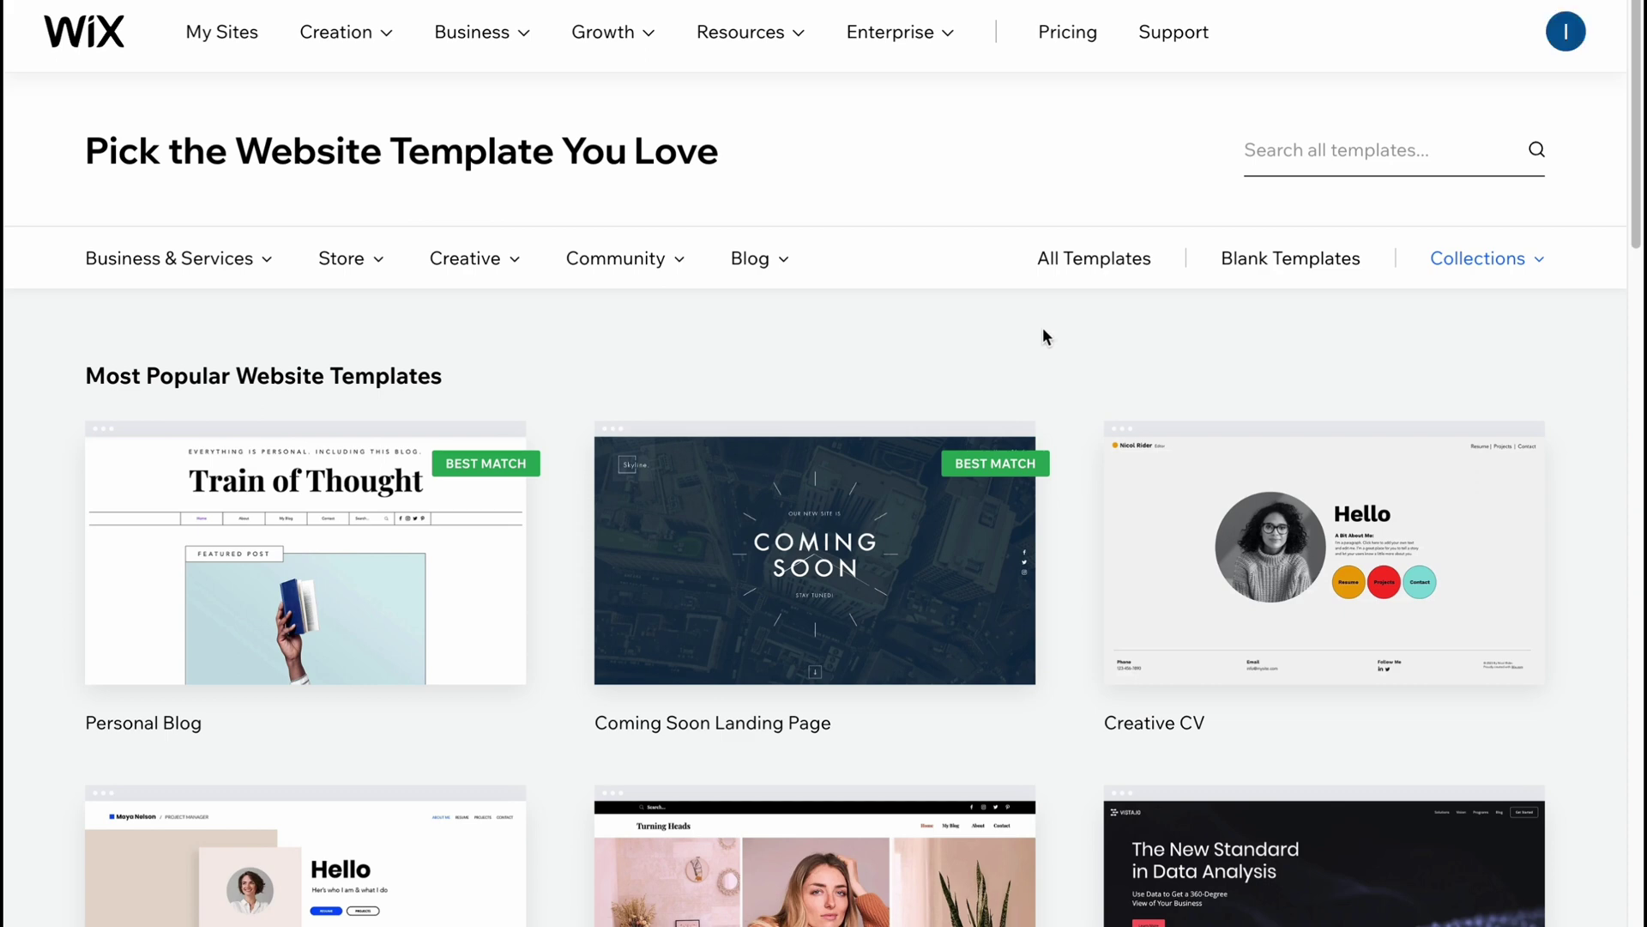
Browse the All Website Templates listing.
{"action": "left_click", "coordinate": [1064, 279]}
{"action": "scroll", "coordinate": [893, 404], "scroll_direction": "down", "scroll_amount": 2}
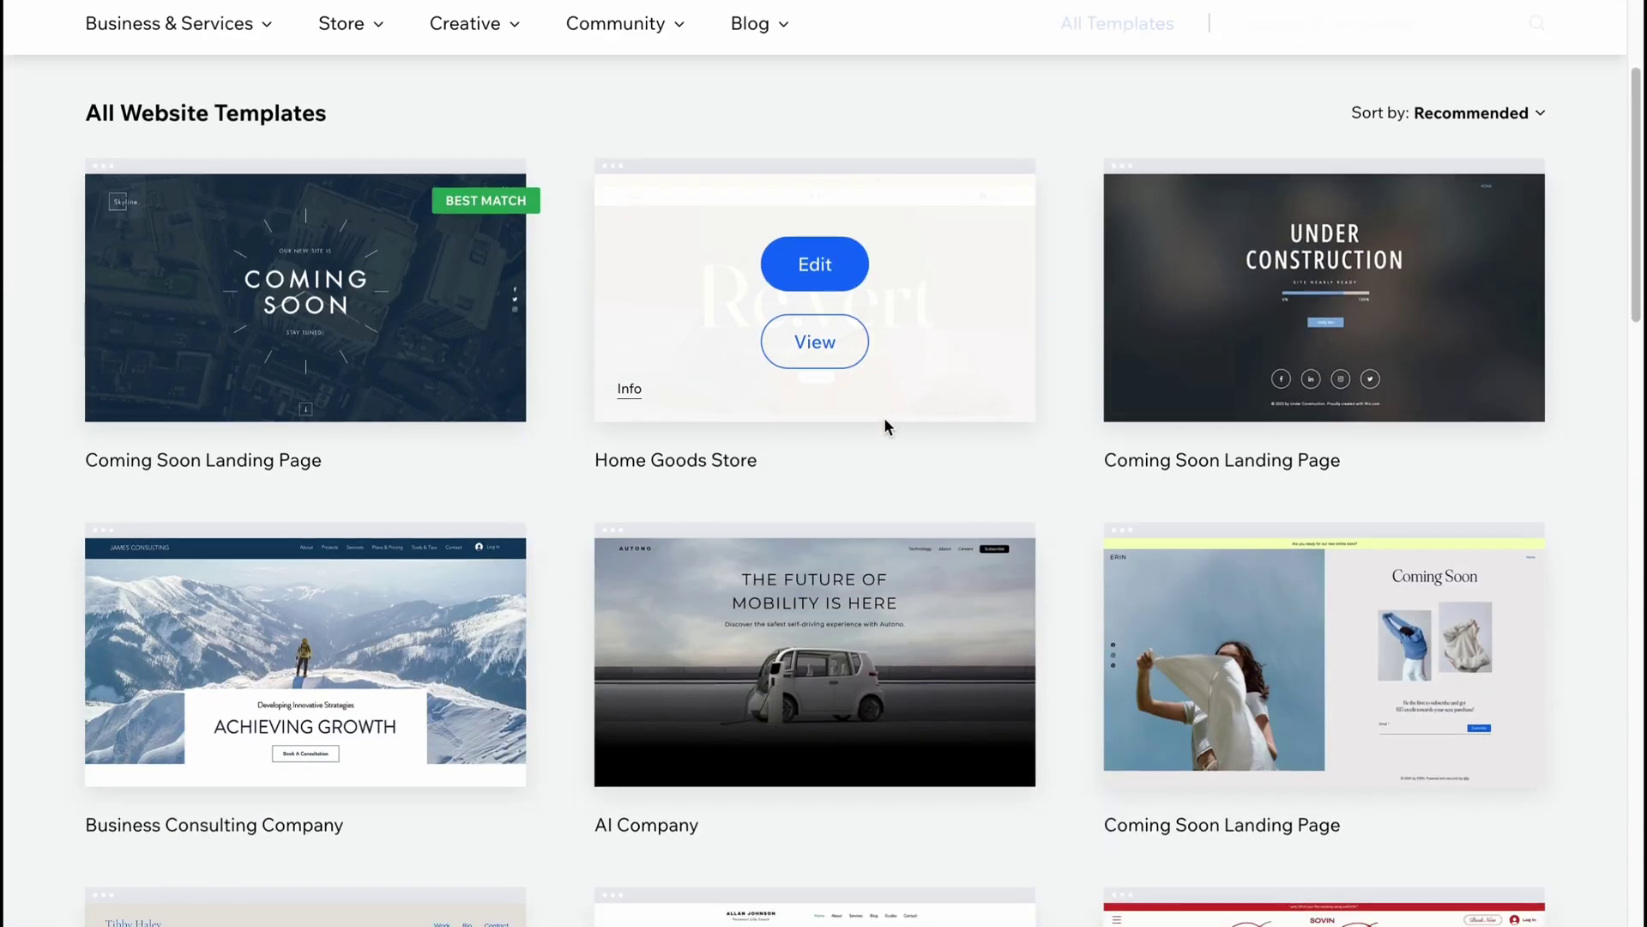
{"action": "scroll", "coordinate": [892, 412], "scroll_direction": "down", "scroll_amount": 10}
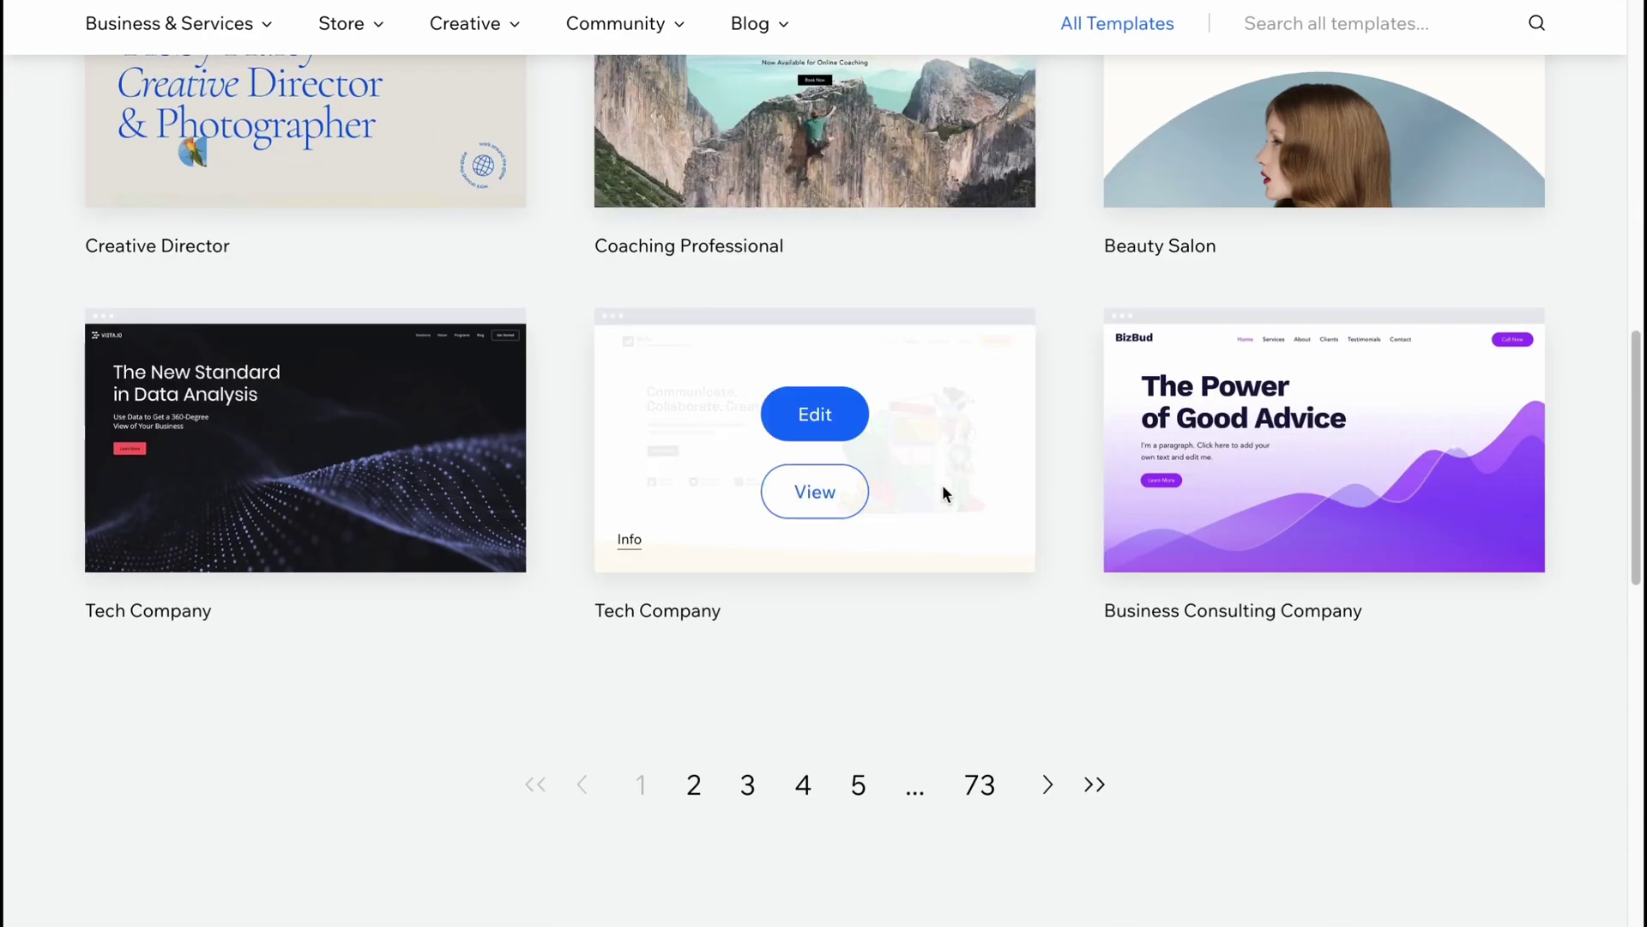
{"action": "scroll", "coordinate": [944, 482], "scroll_direction": "up", "scroll_amount": 12}
{"action": "scroll", "coordinate": [944, 481], "scroll_direction": "down", "scroll_amount": 15}
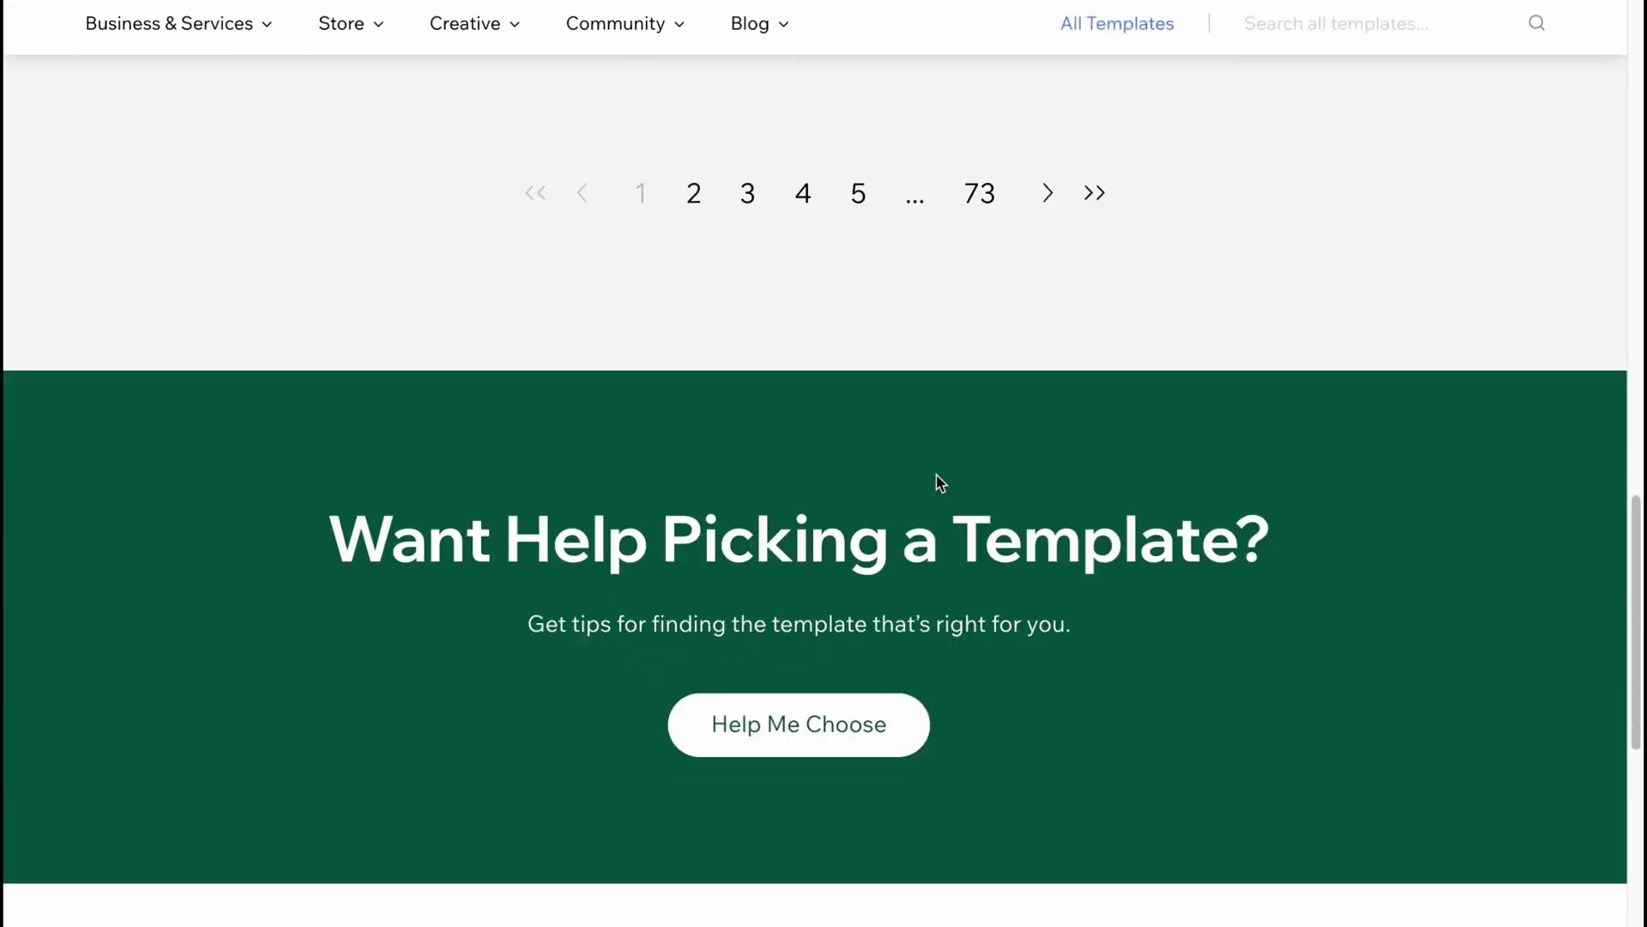
{"action": "scroll", "coordinate": [987, 283], "scroll_direction": "up", "scroll_amount": 10}
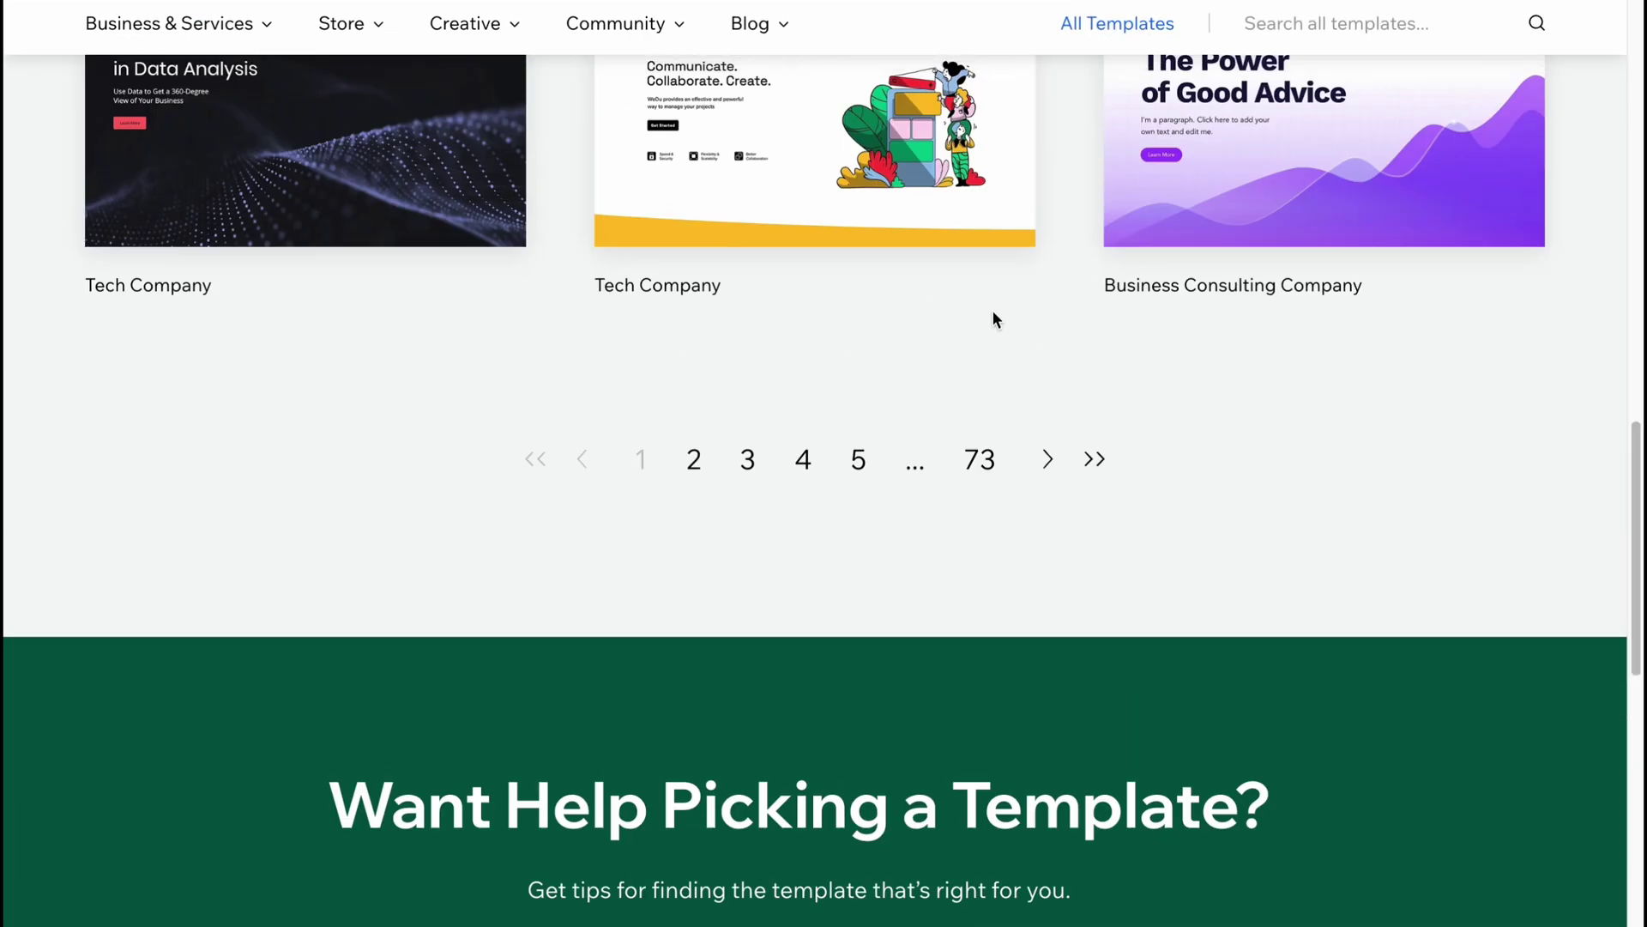
{"action": "scroll", "coordinate": [1017, 377], "scroll_direction": "up", "scroll_amount": 10}
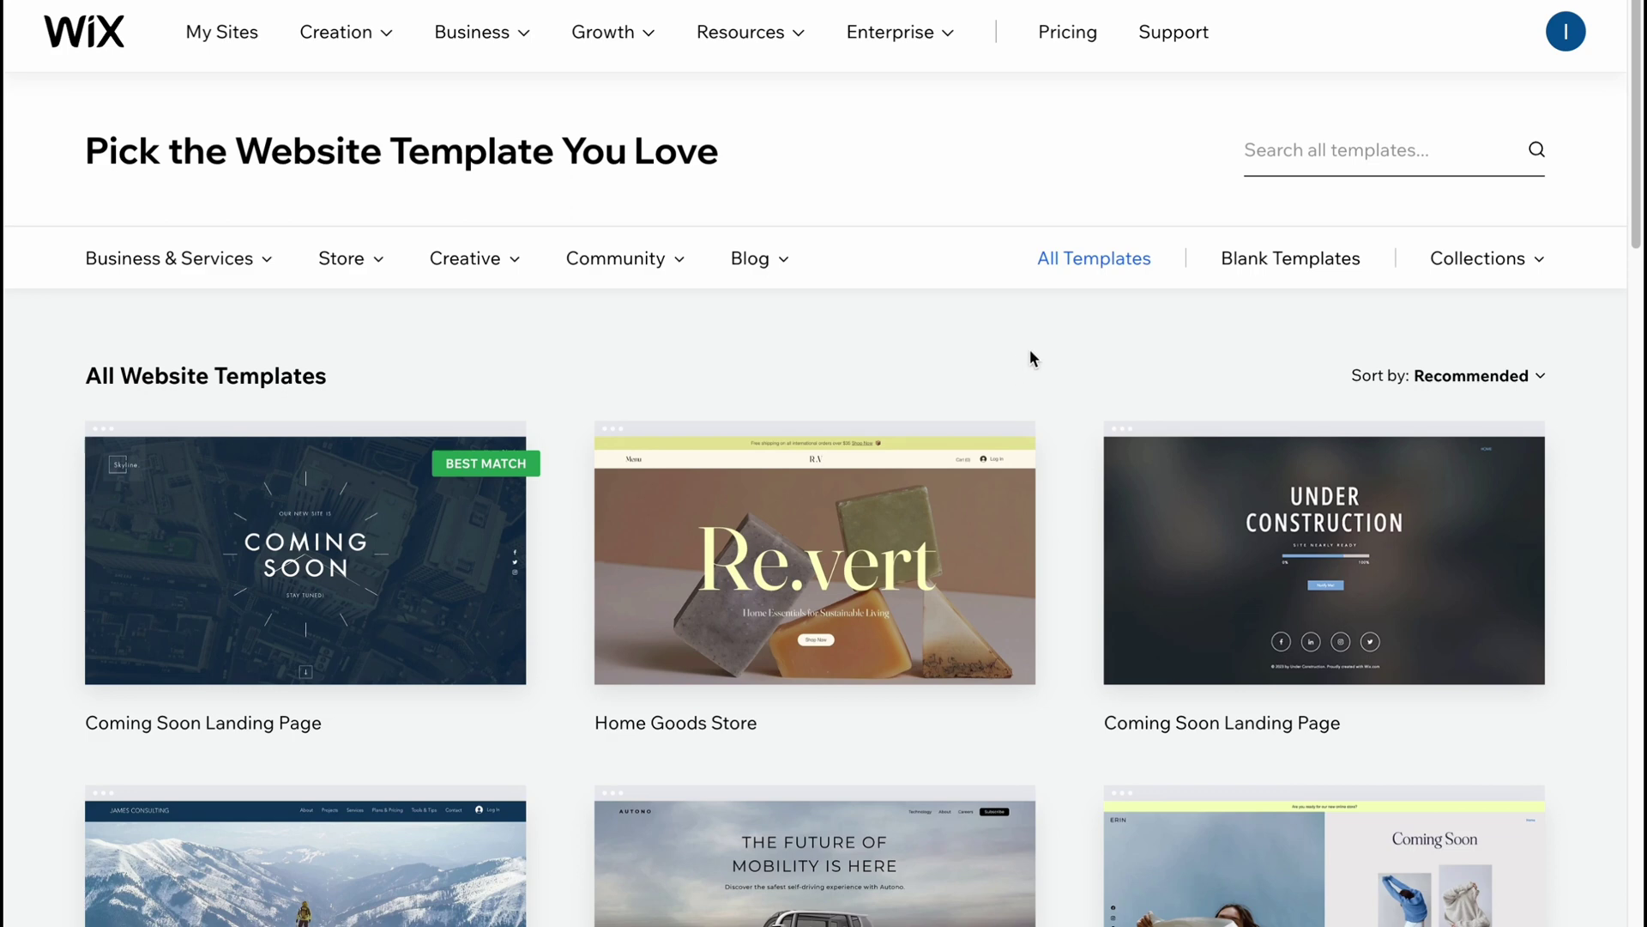
Look through the Blank Website Templates.
{"action": "left_click", "coordinate": [1295, 281]}
{"action": "mouse_move", "coordinate": [846, 468]}
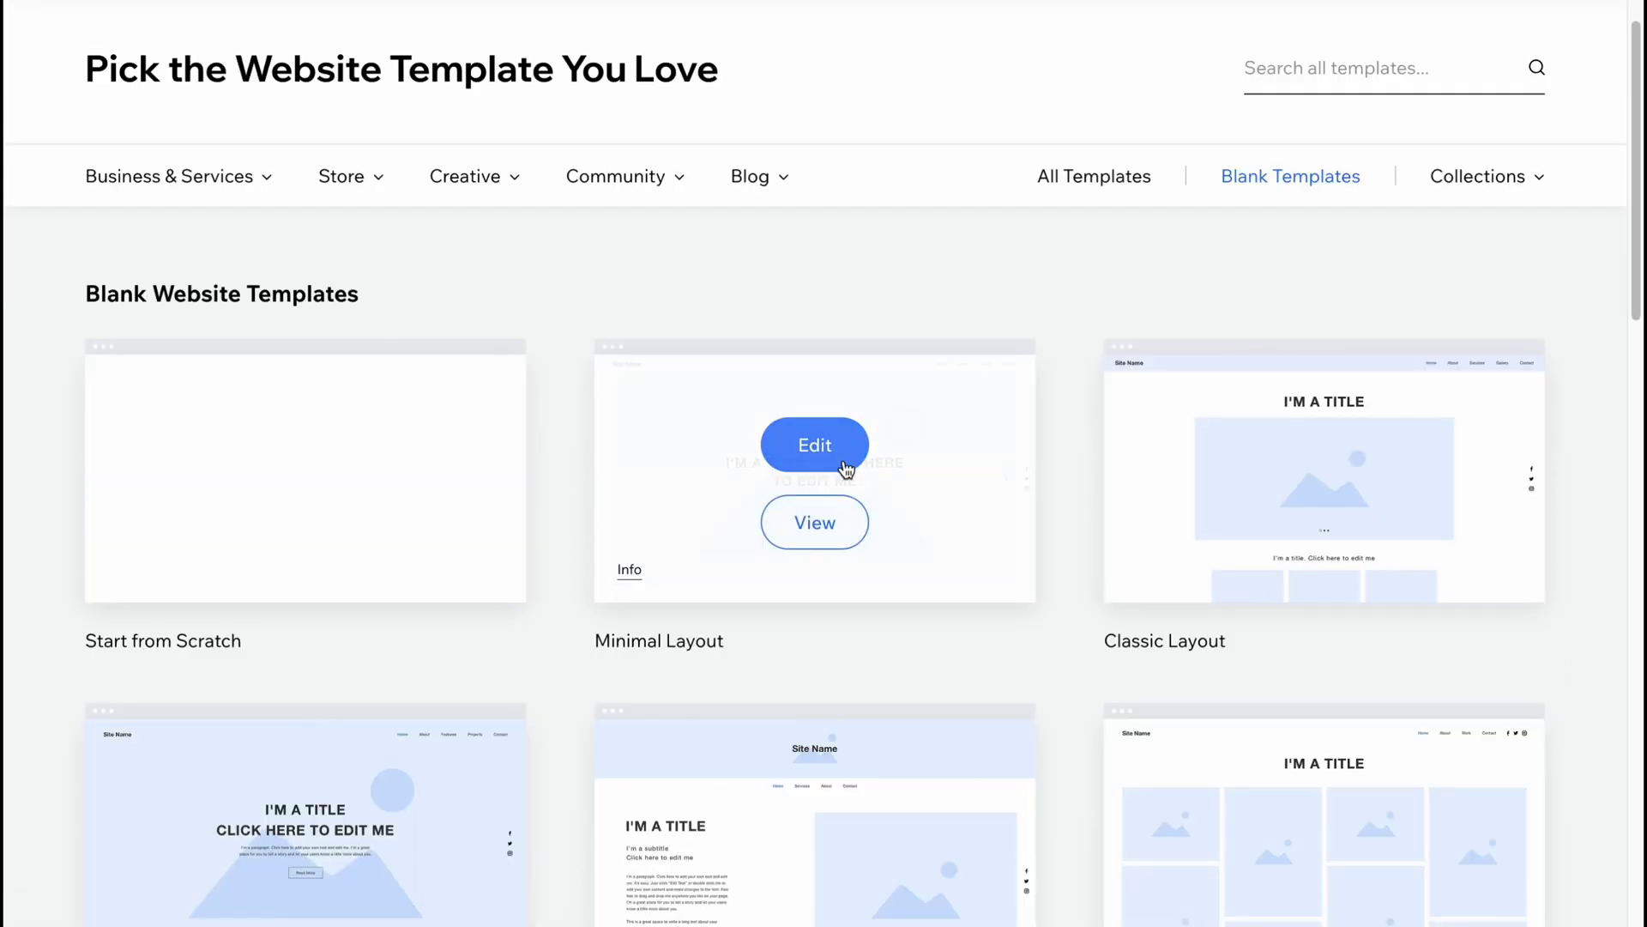
{"action": "scroll", "coordinate": [820, 554], "scroll_direction": "down", "scroll_amount": 10}
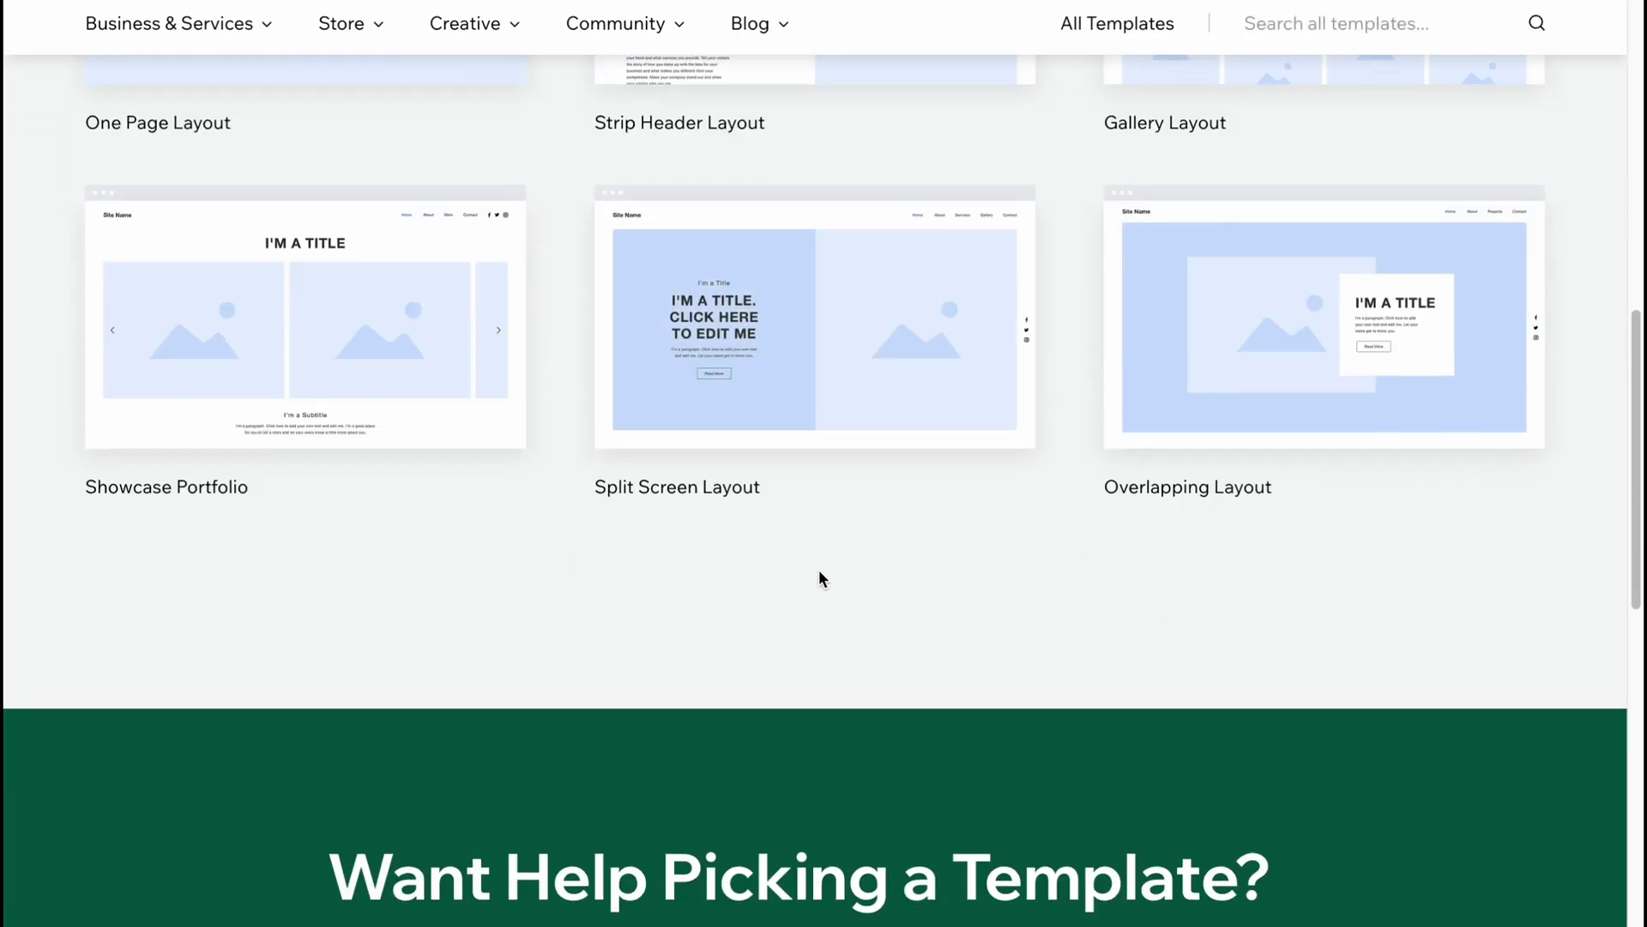
{"action": "scroll", "coordinate": [818, 569], "scroll_direction": "up", "scroll_amount": 10}
{"action": "mouse_move", "coordinate": [1247, 552]}
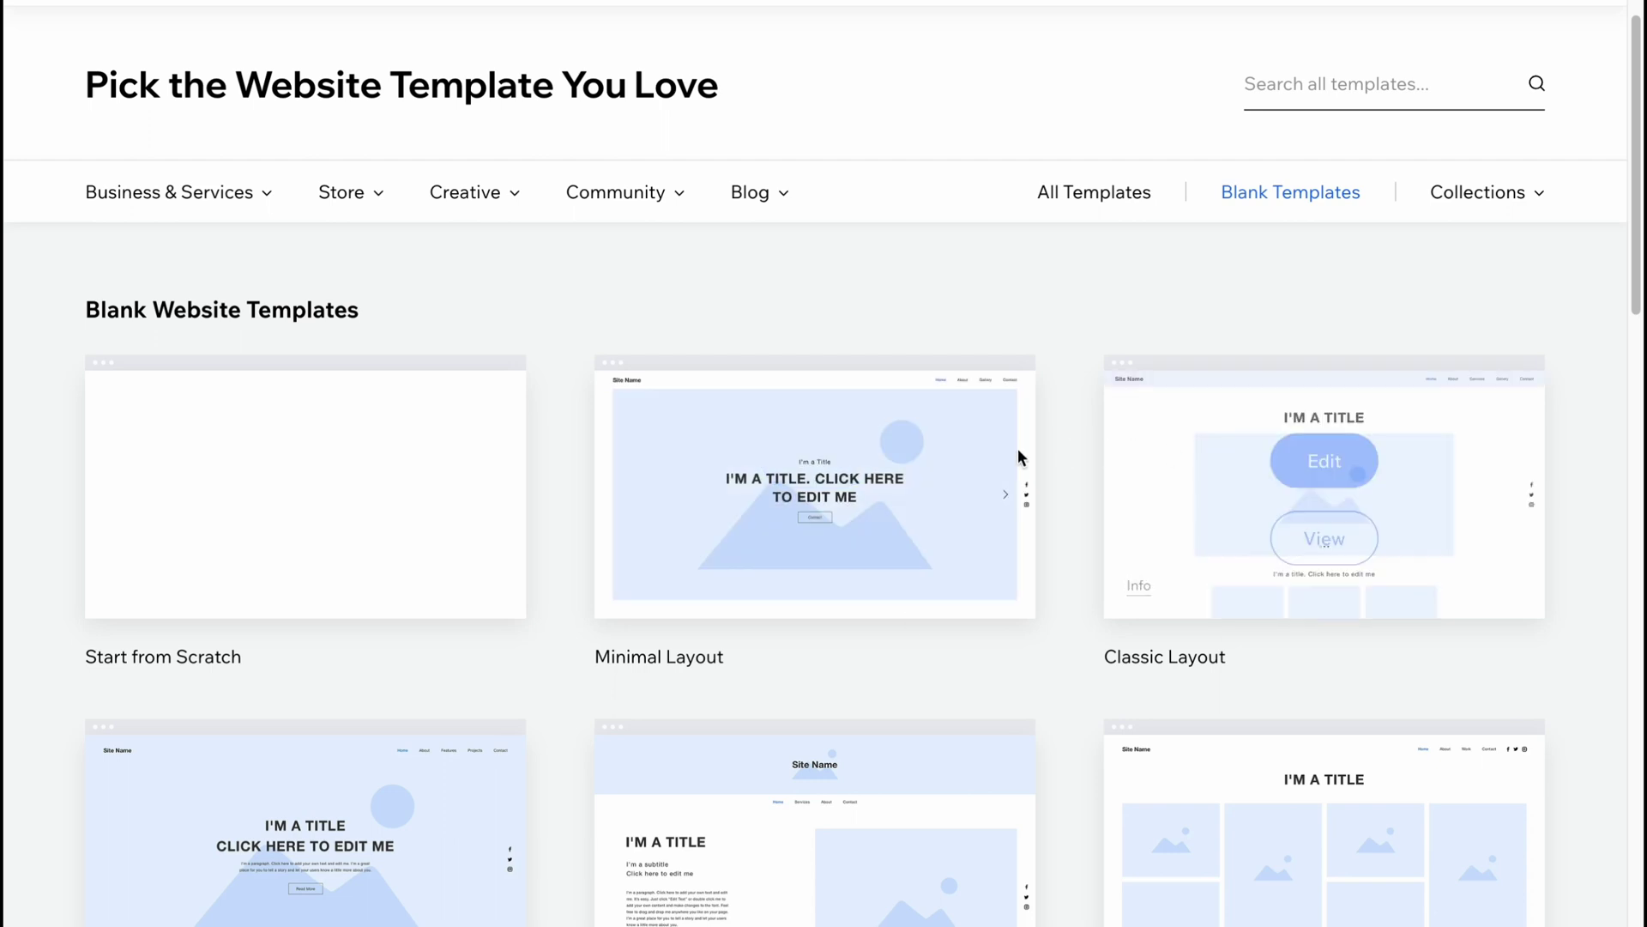
{"action": "mouse_move", "coordinate": [272, 464]}
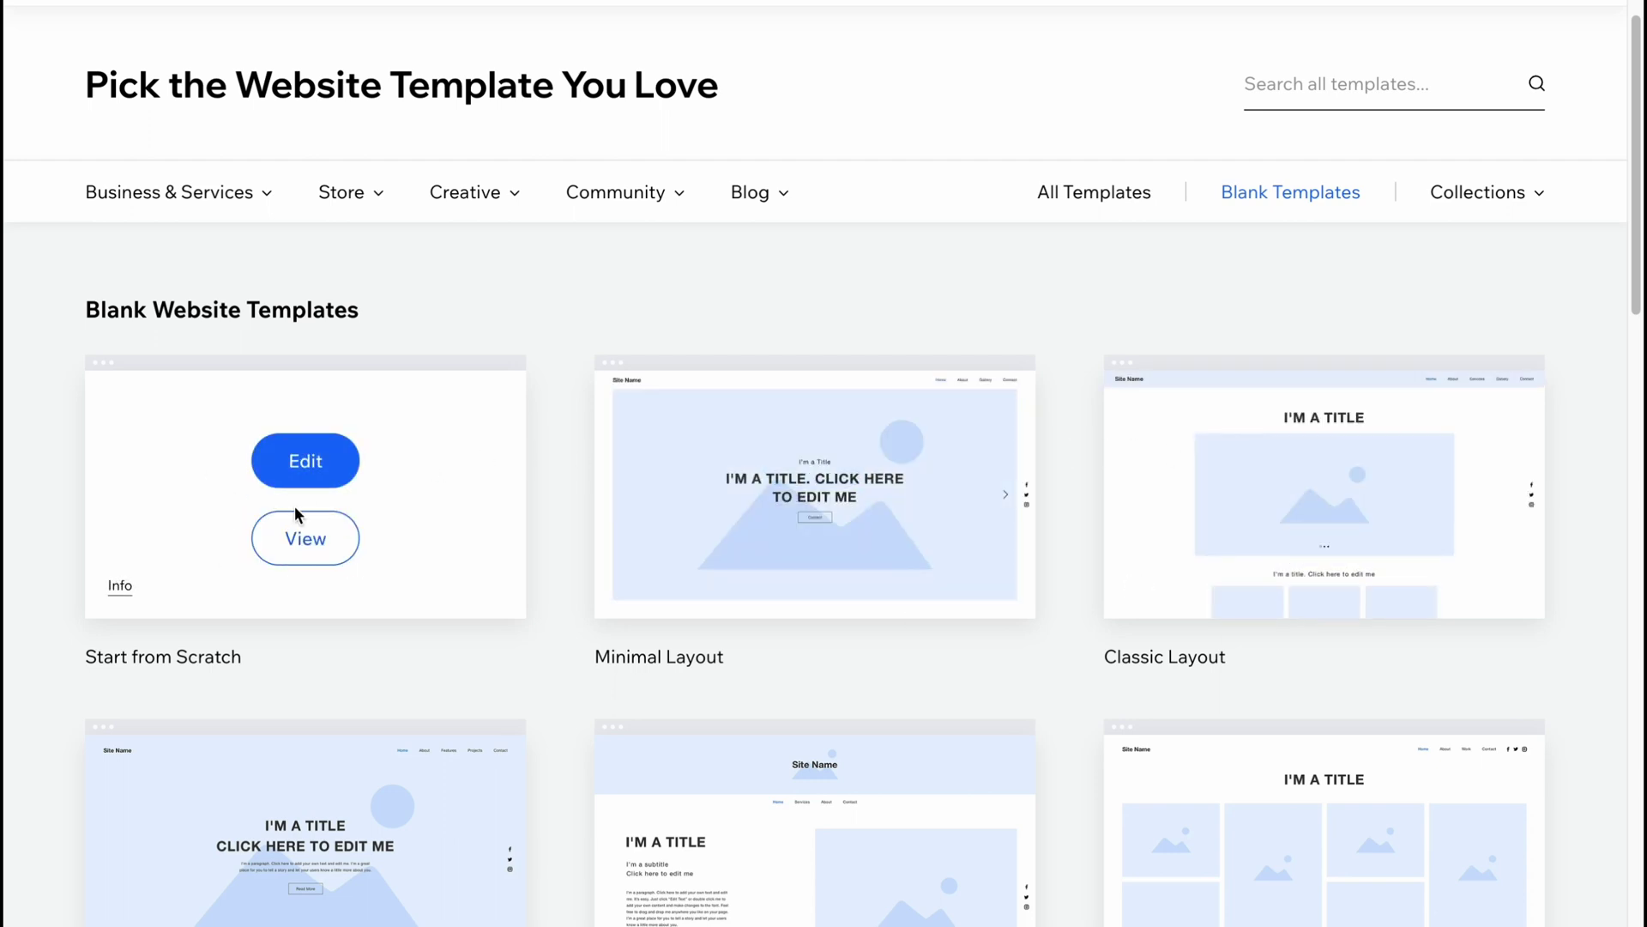
Return to All Website Templates and scroll down to the Tech Company designs.
{"action": "left_click", "coordinate": [1103, 208]}
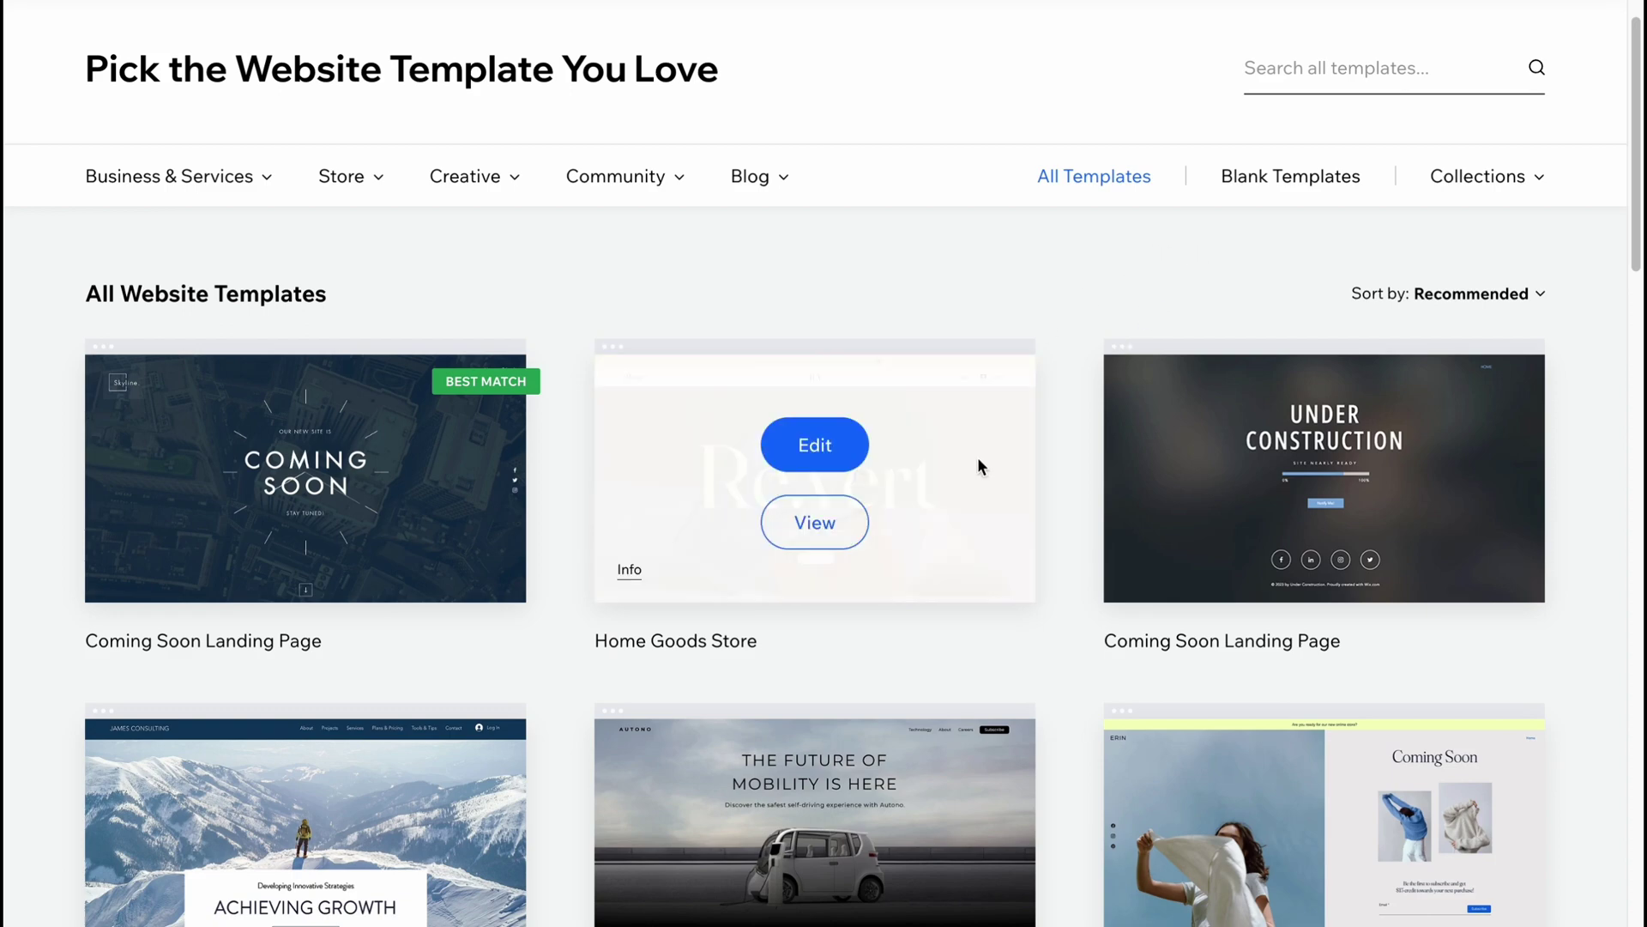
{"action": "scroll", "coordinate": [1017, 503], "scroll_direction": "down", "scroll_amount": 5}
{"action": "scroll", "coordinate": [675, 437], "scroll_direction": "up", "scroll_amount": 2}
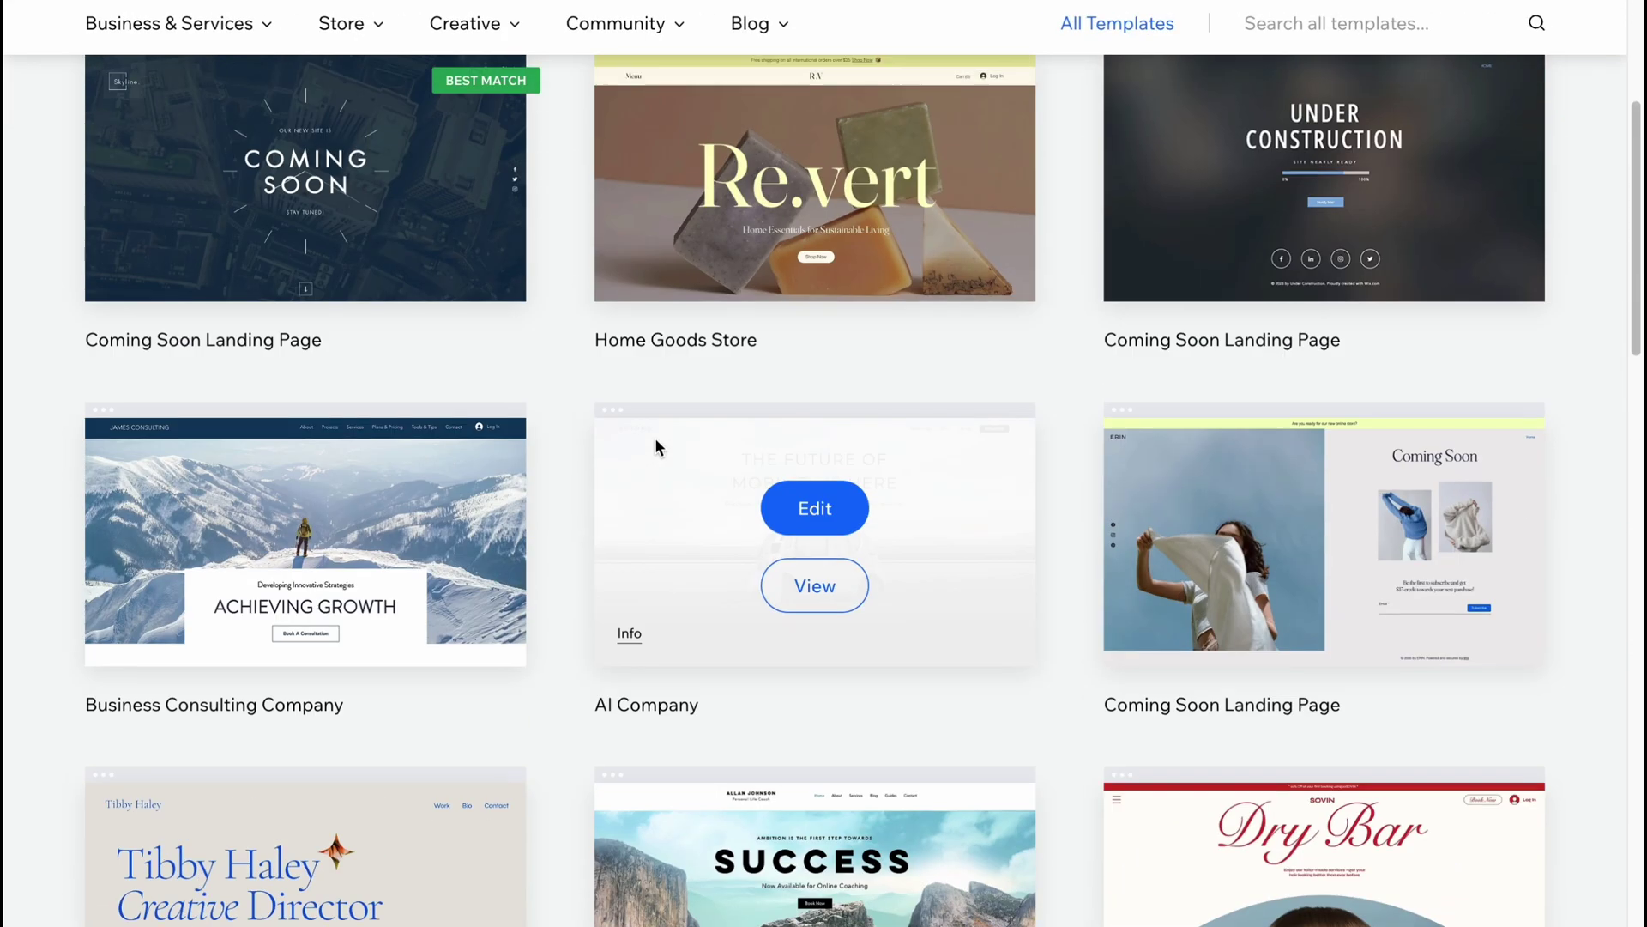
{"action": "scroll", "coordinate": [727, 465], "scroll_direction": "down", "scroll_amount": 10}
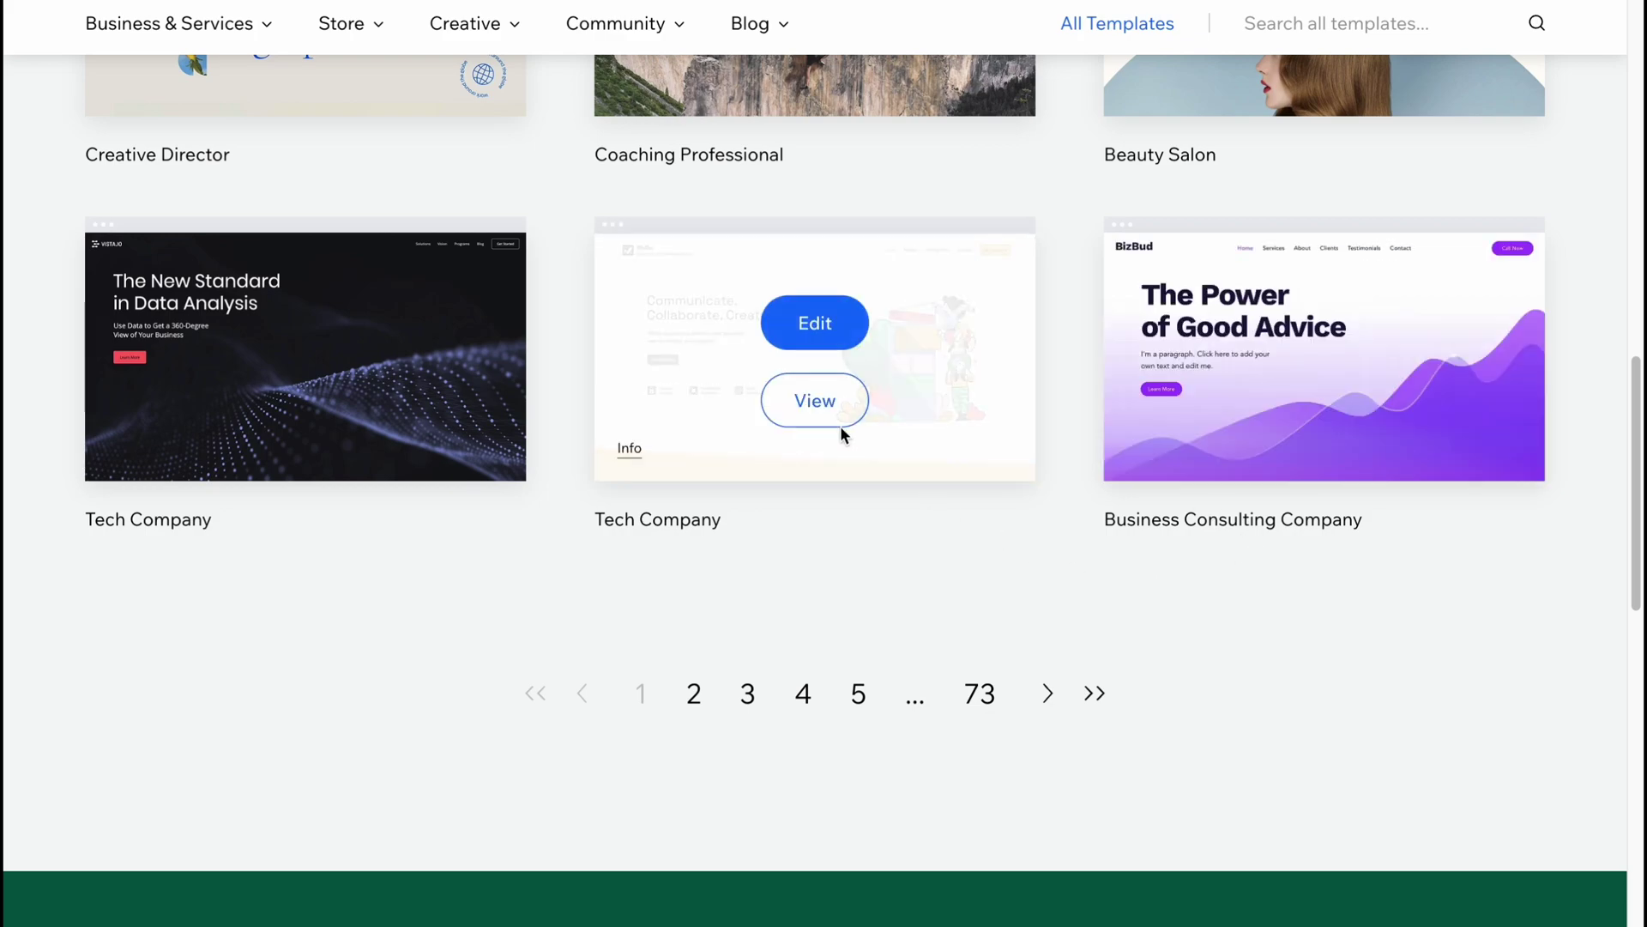
Preview the WeDu Tech Company template on desktop and in its phone layout.
{"action": "left_click", "coordinate": [818, 417]}
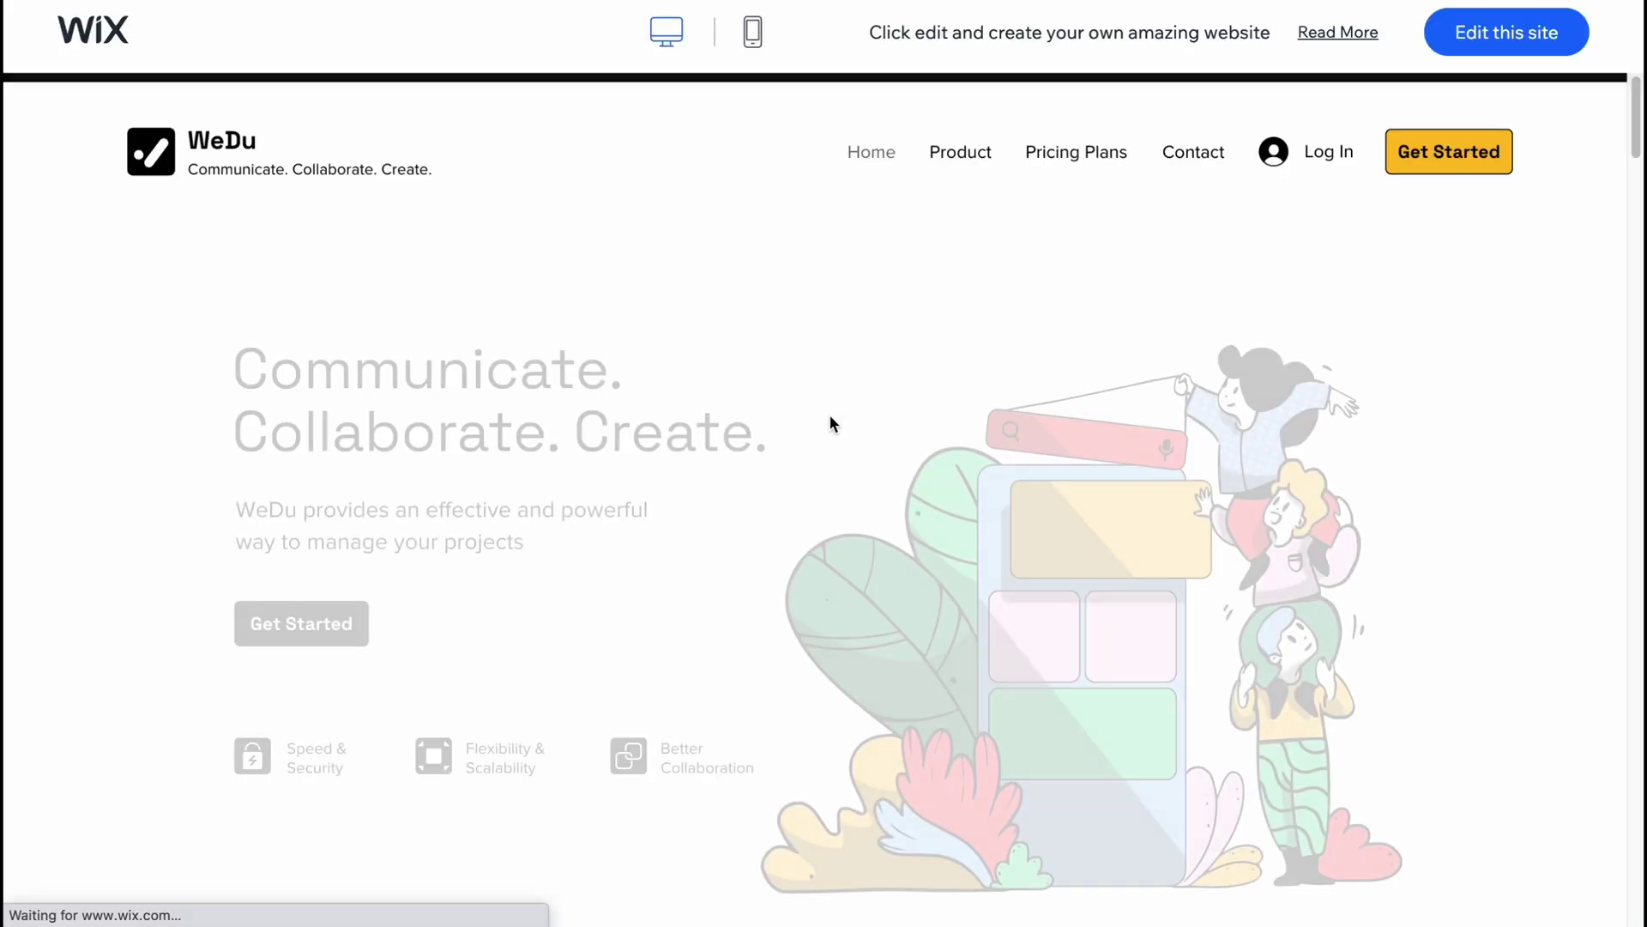
{"action": "scroll", "coordinate": [935, 398], "scroll_direction": "down", "scroll_amount": 5}
{"action": "scroll", "coordinate": [935, 398], "scroll_direction": "up", "scroll_amount": 6}
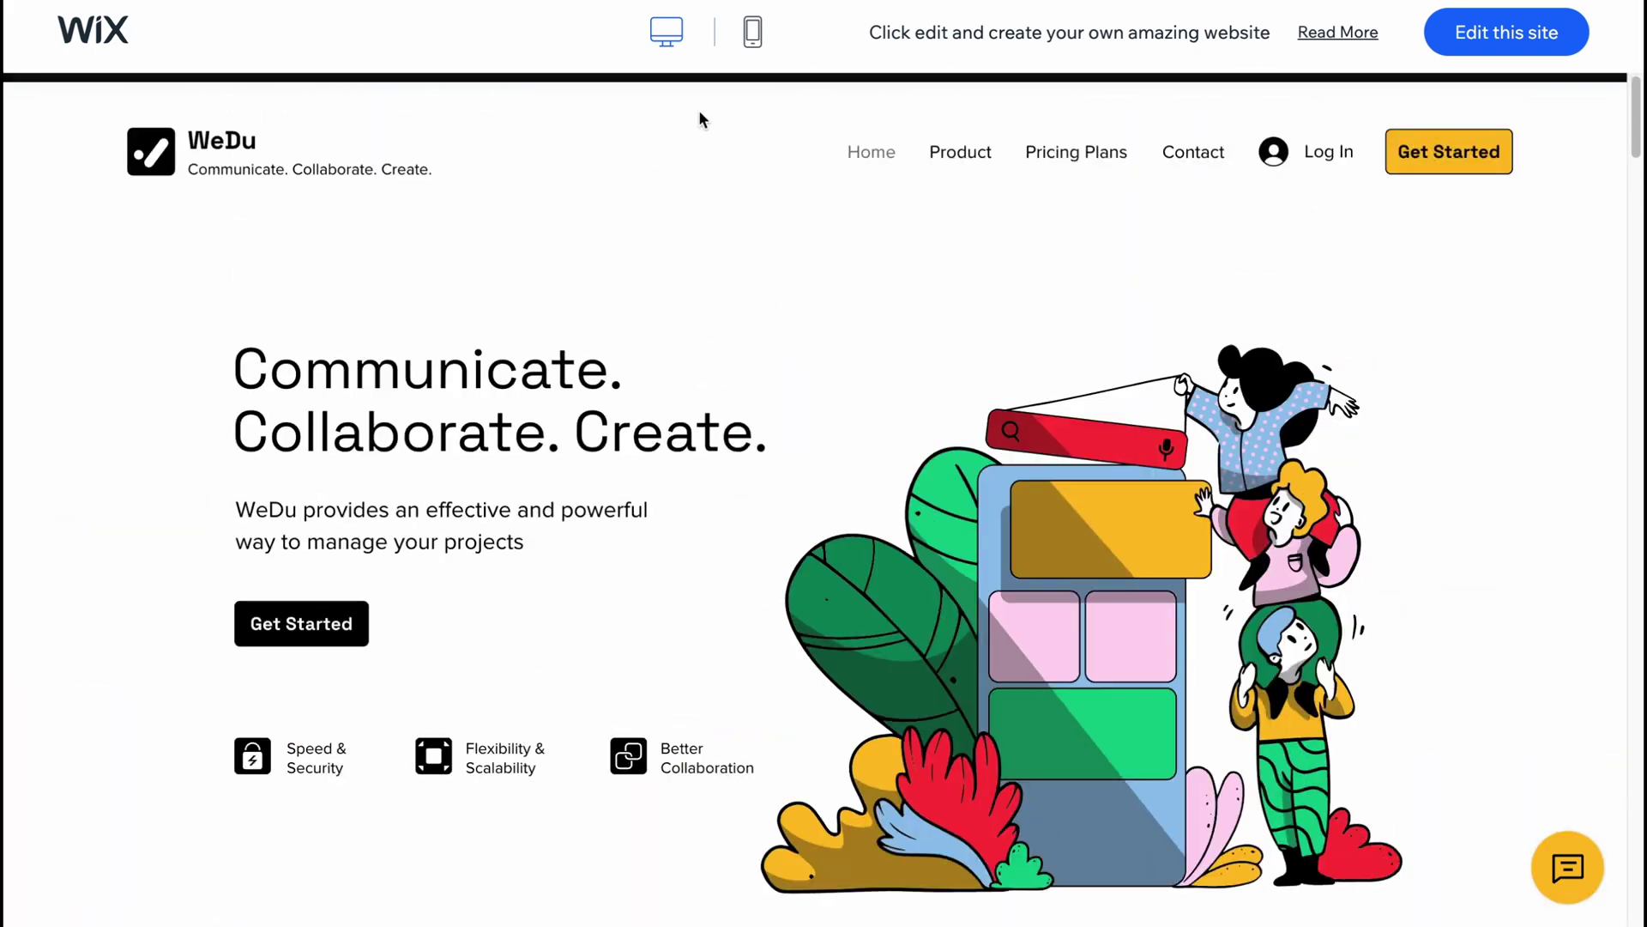
{"action": "left_click", "coordinate": [752, 39]}
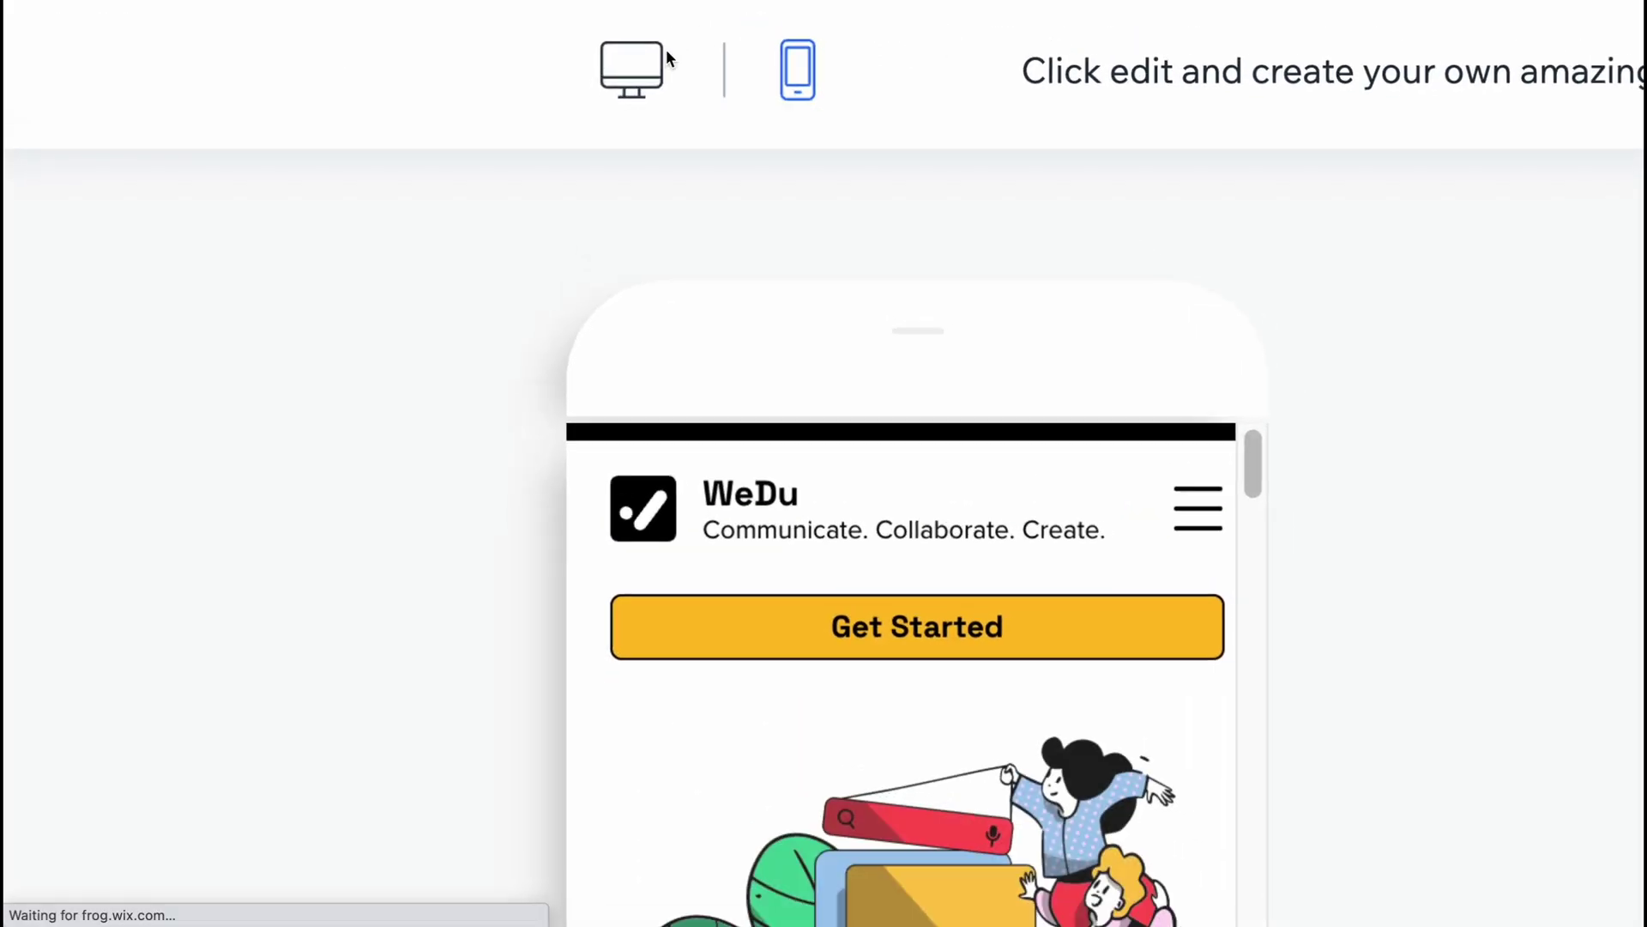
{"action": "scroll", "coordinate": [890, 486], "scroll_direction": "down", "scroll_amount": 15}
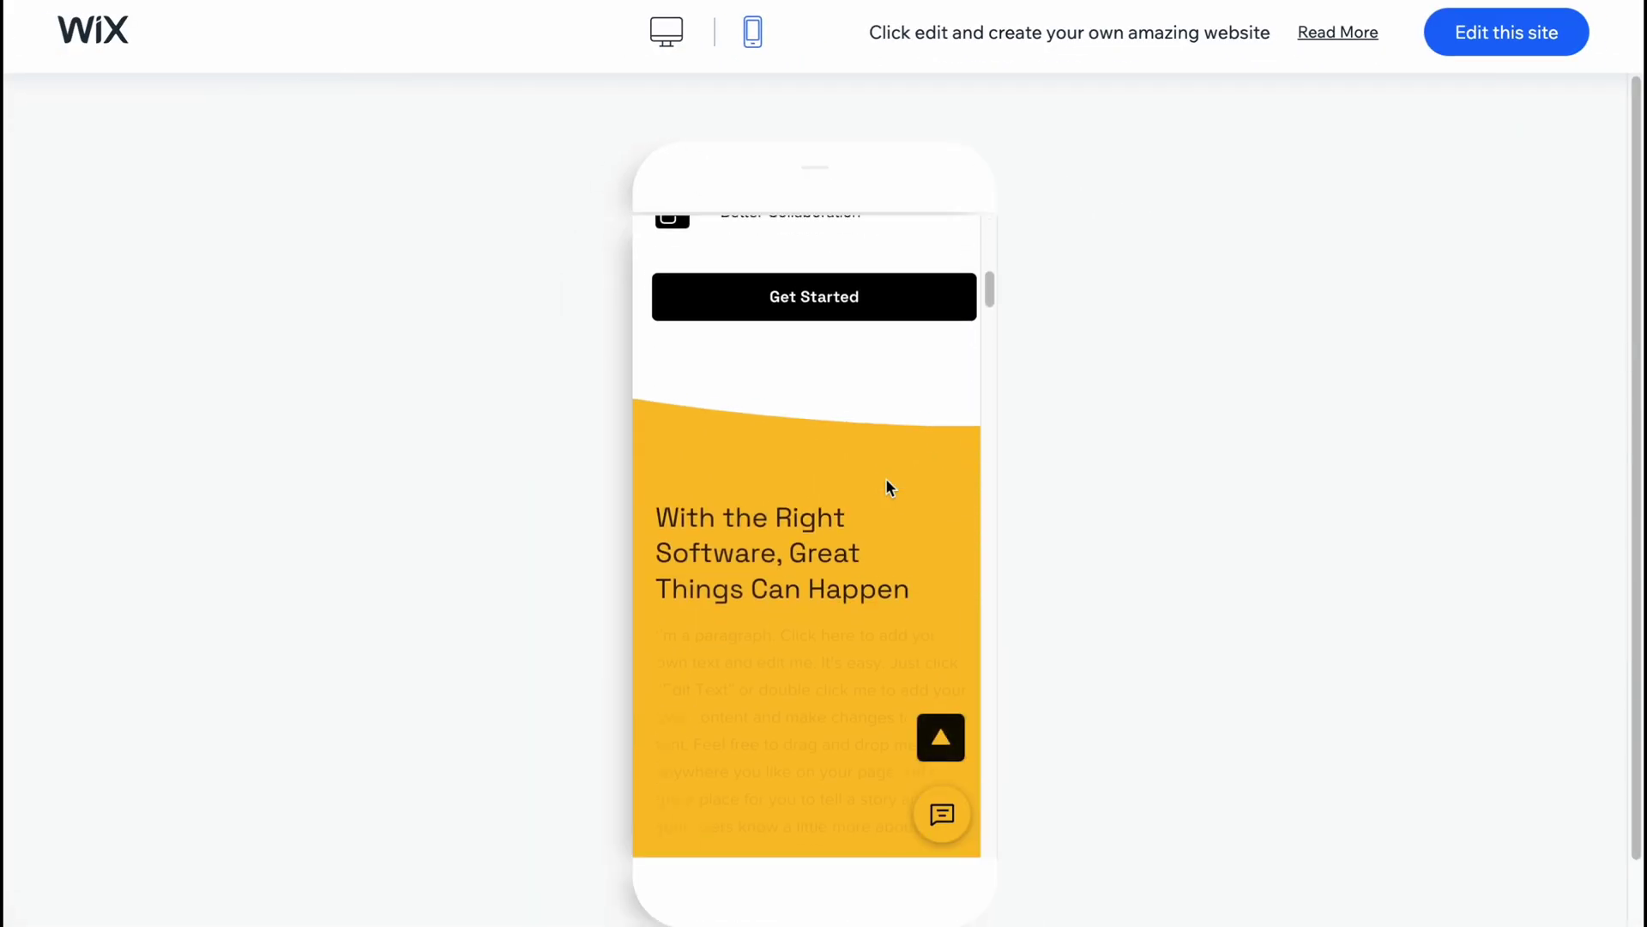
{"action": "scroll", "coordinate": [885, 485], "scroll_direction": "down", "scroll_amount": 6}
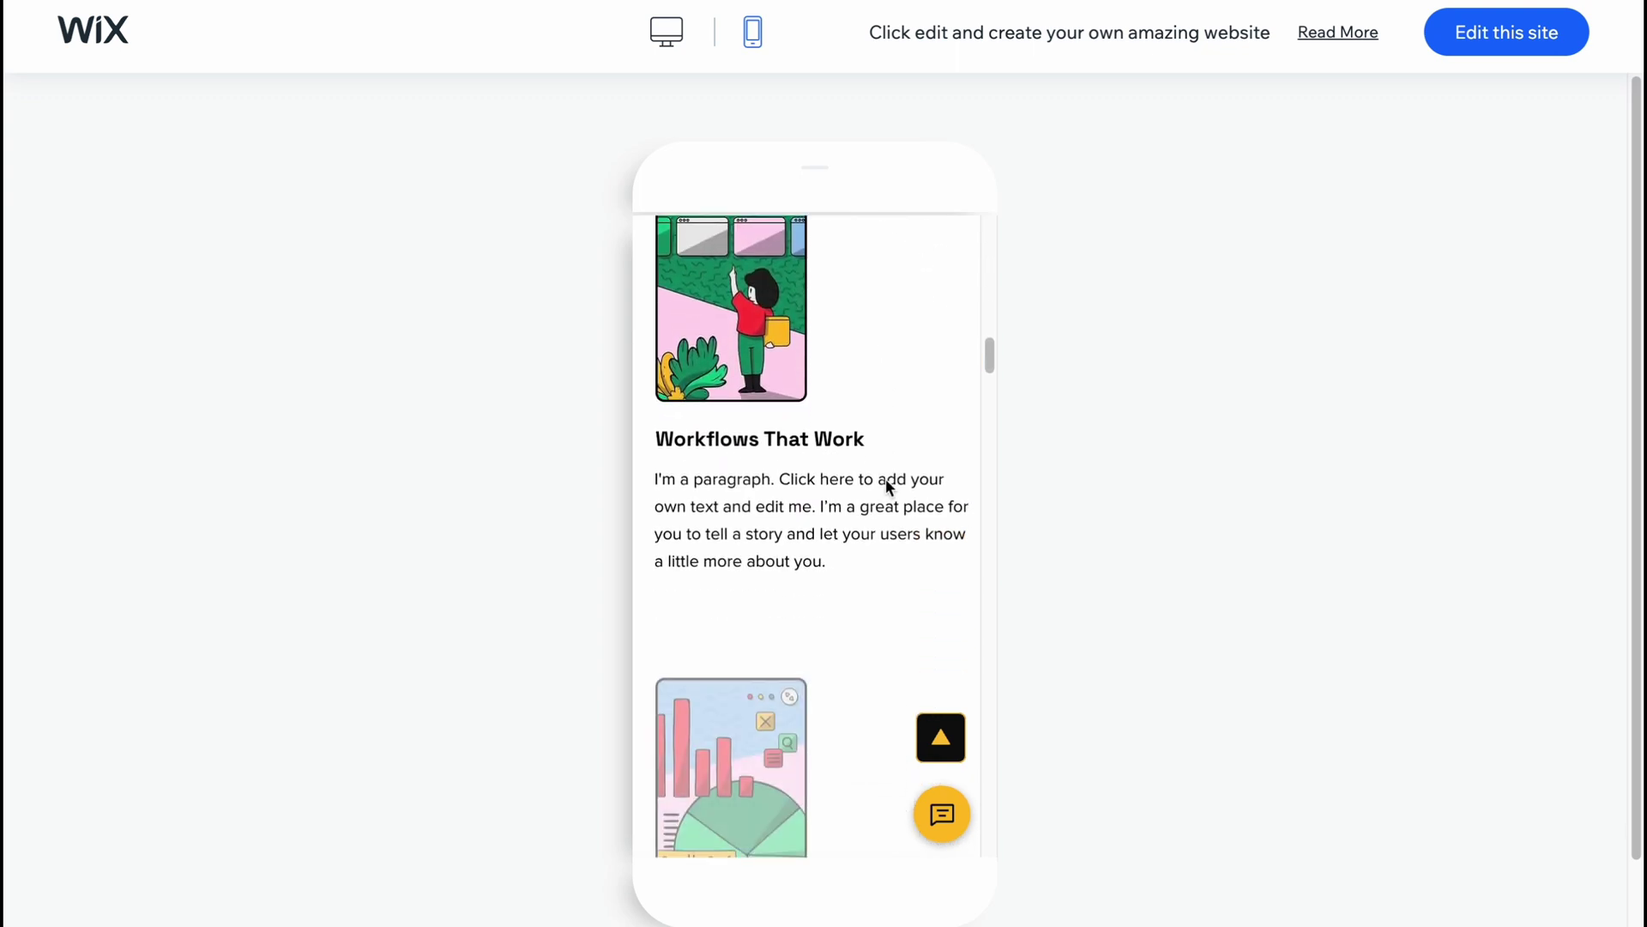
{"action": "scroll", "coordinate": [865, 513], "scroll_direction": "down", "scroll_amount": 8}
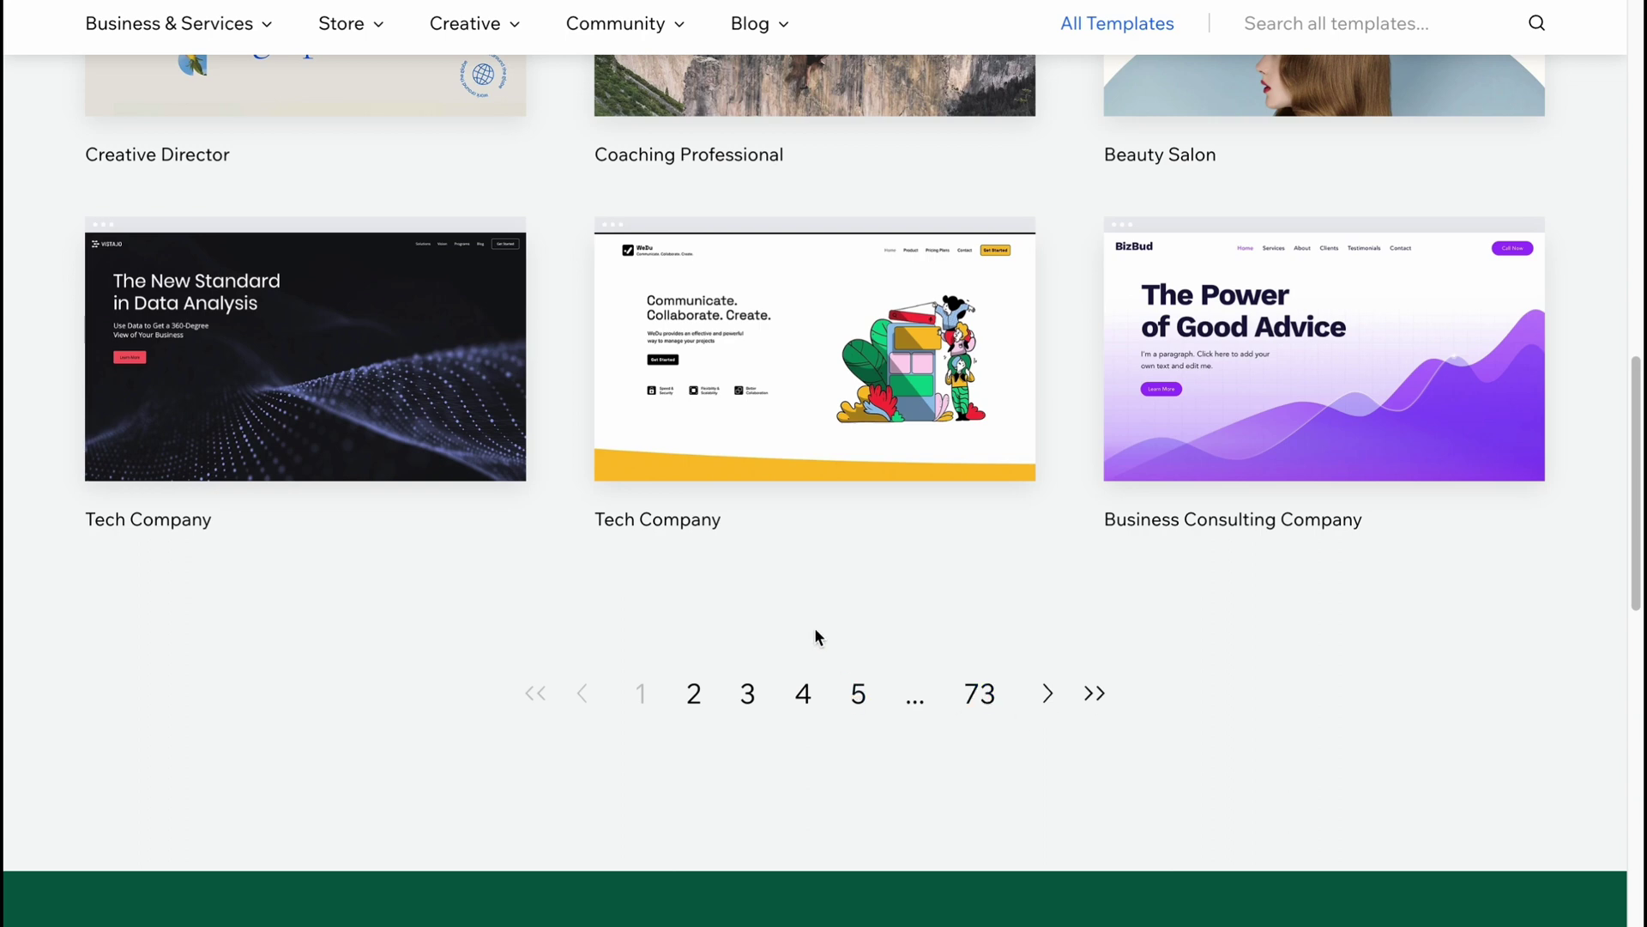
Preview the Marketing Agency template from gallery page 5 on desktop and mobile, then return to My Sites.
{"action": "left_click", "coordinate": [858, 693]}
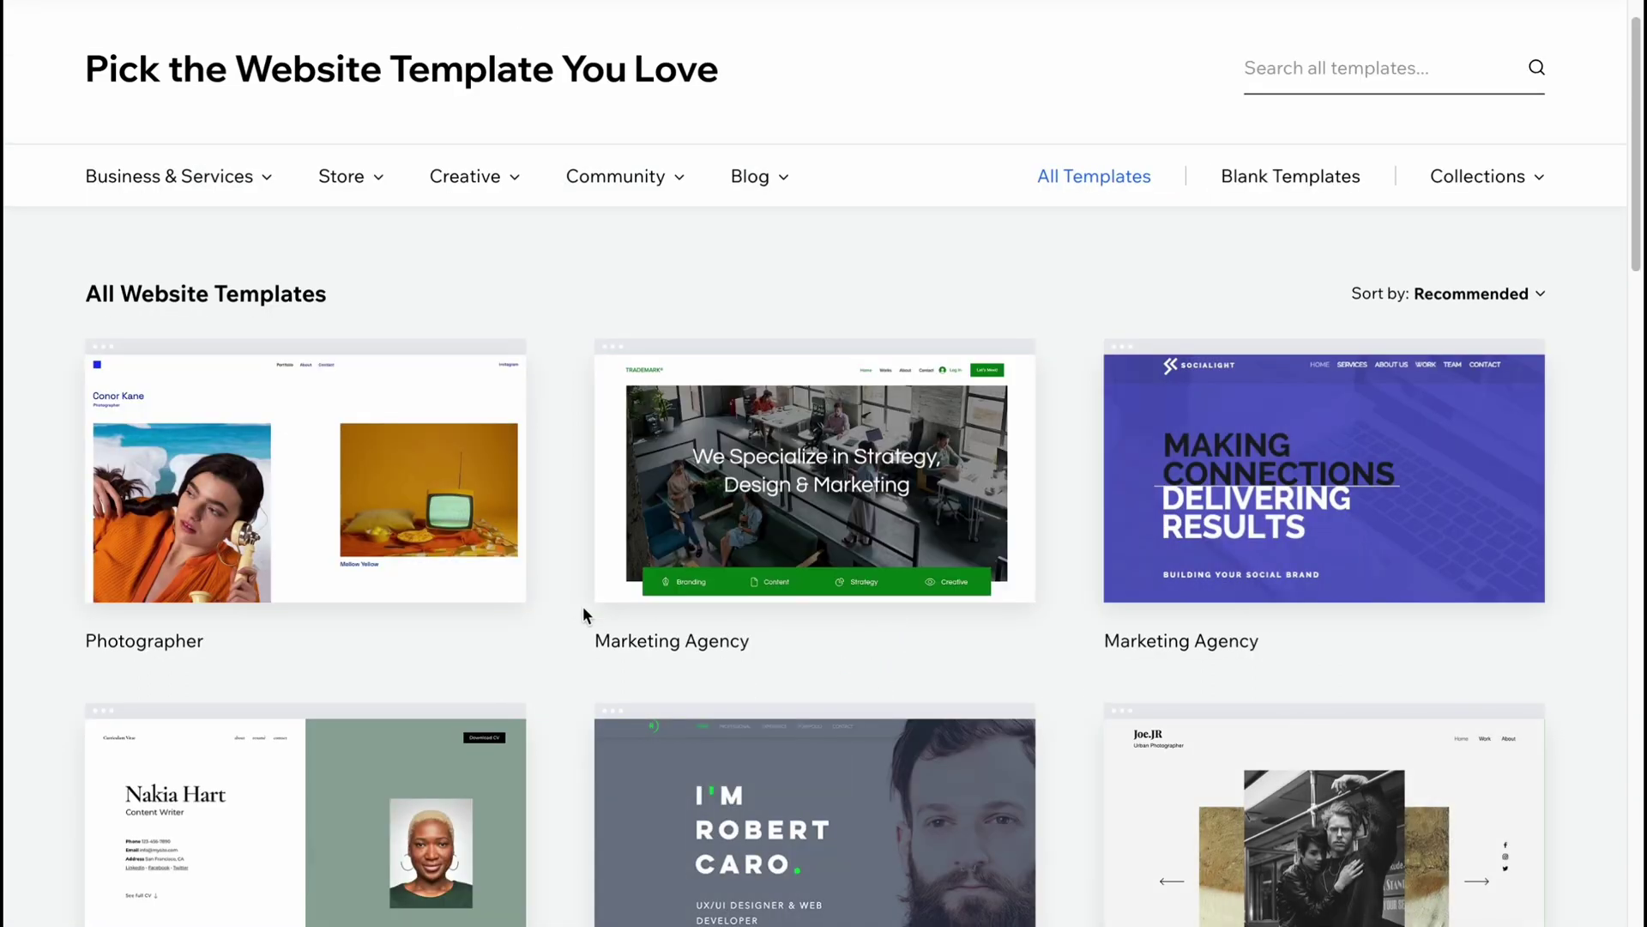
{"action": "scroll", "coordinate": [911, 695], "scroll_direction": "down", "scroll_amount": 1}
{"action": "left_click", "coordinate": [832, 452]}
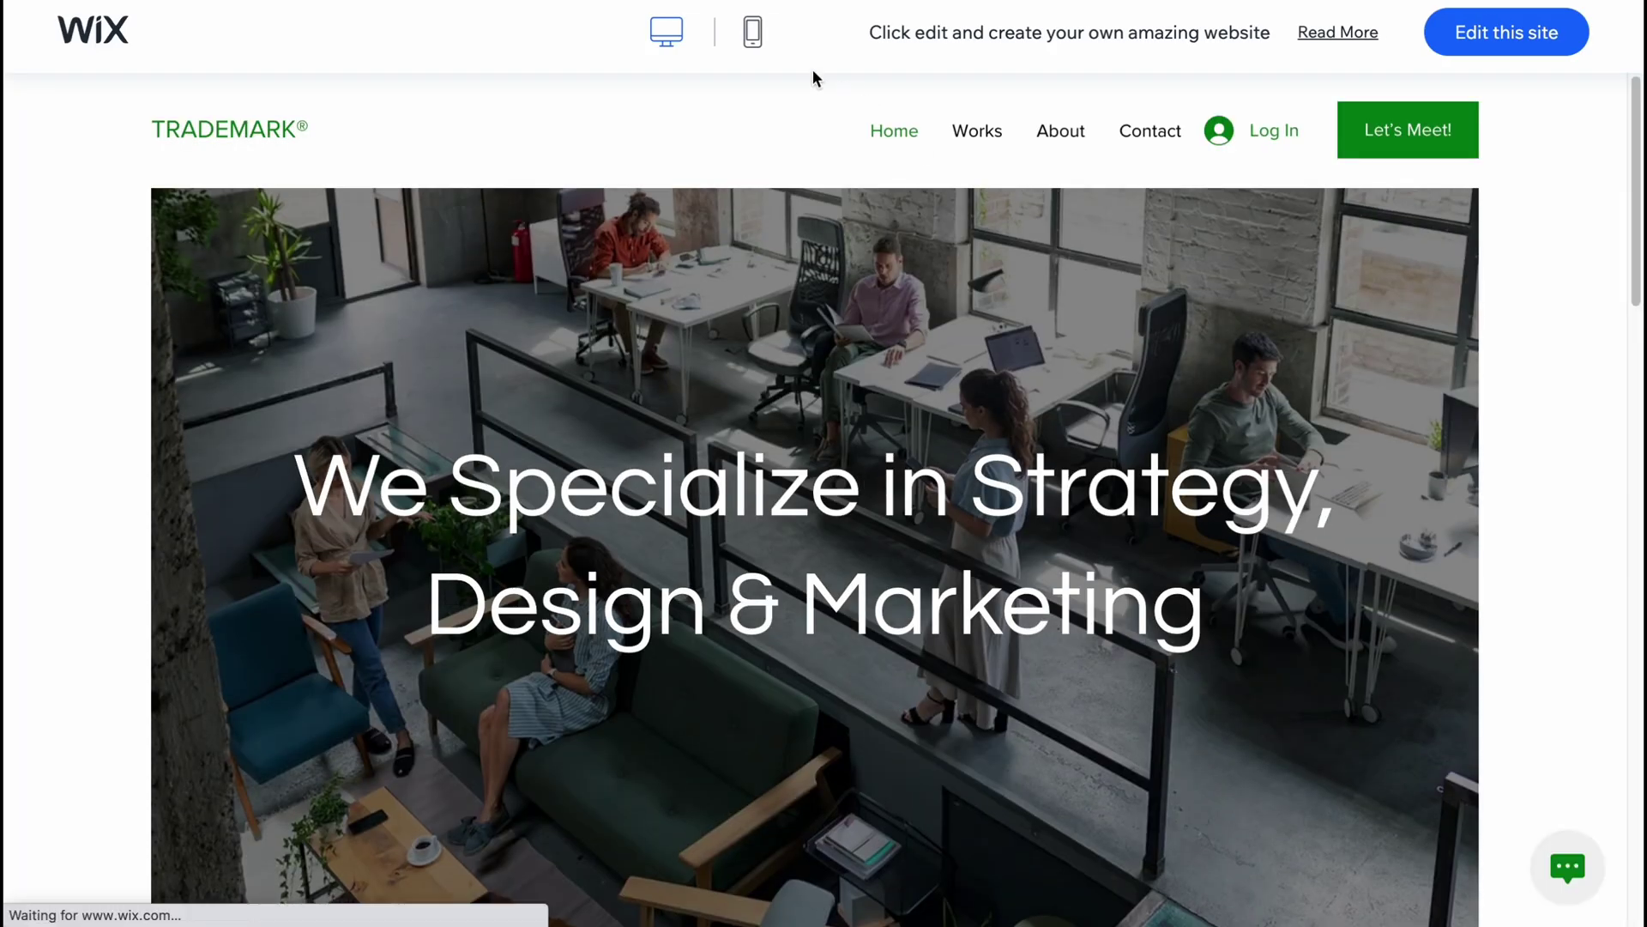
{"action": "left_click", "coordinate": [753, 34]}
{"action": "scroll", "coordinate": [851, 463], "scroll_direction": "down", "scroll_amount": 8}
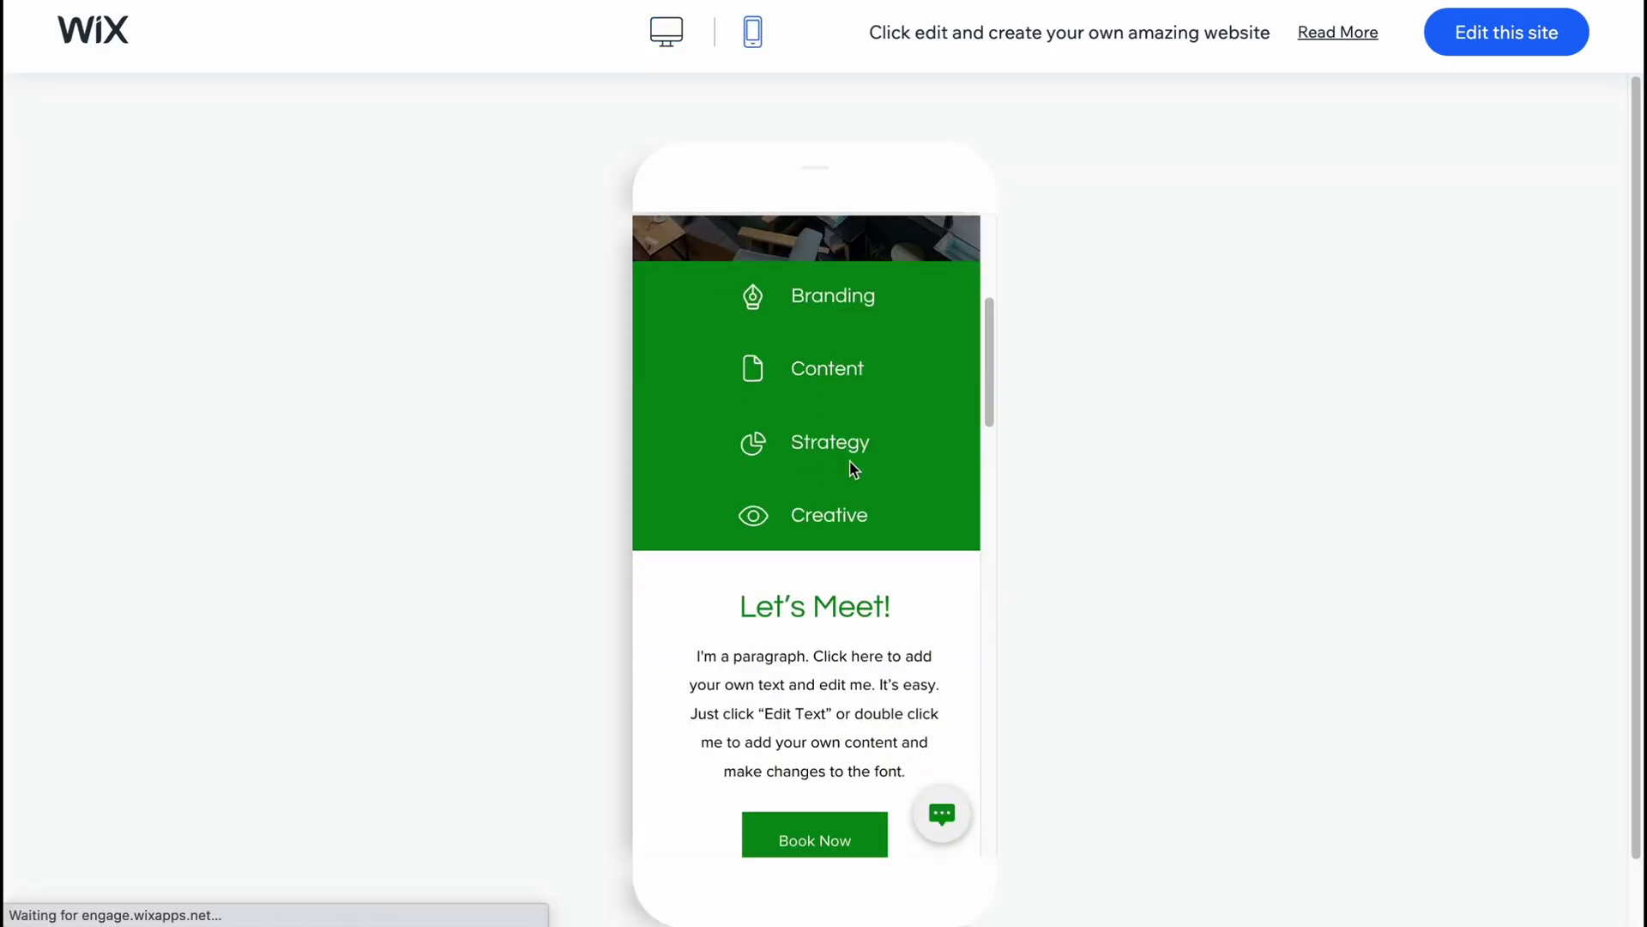
{"action": "scroll", "coordinate": [852, 467], "scroll_direction": "down", "scroll_amount": 10}
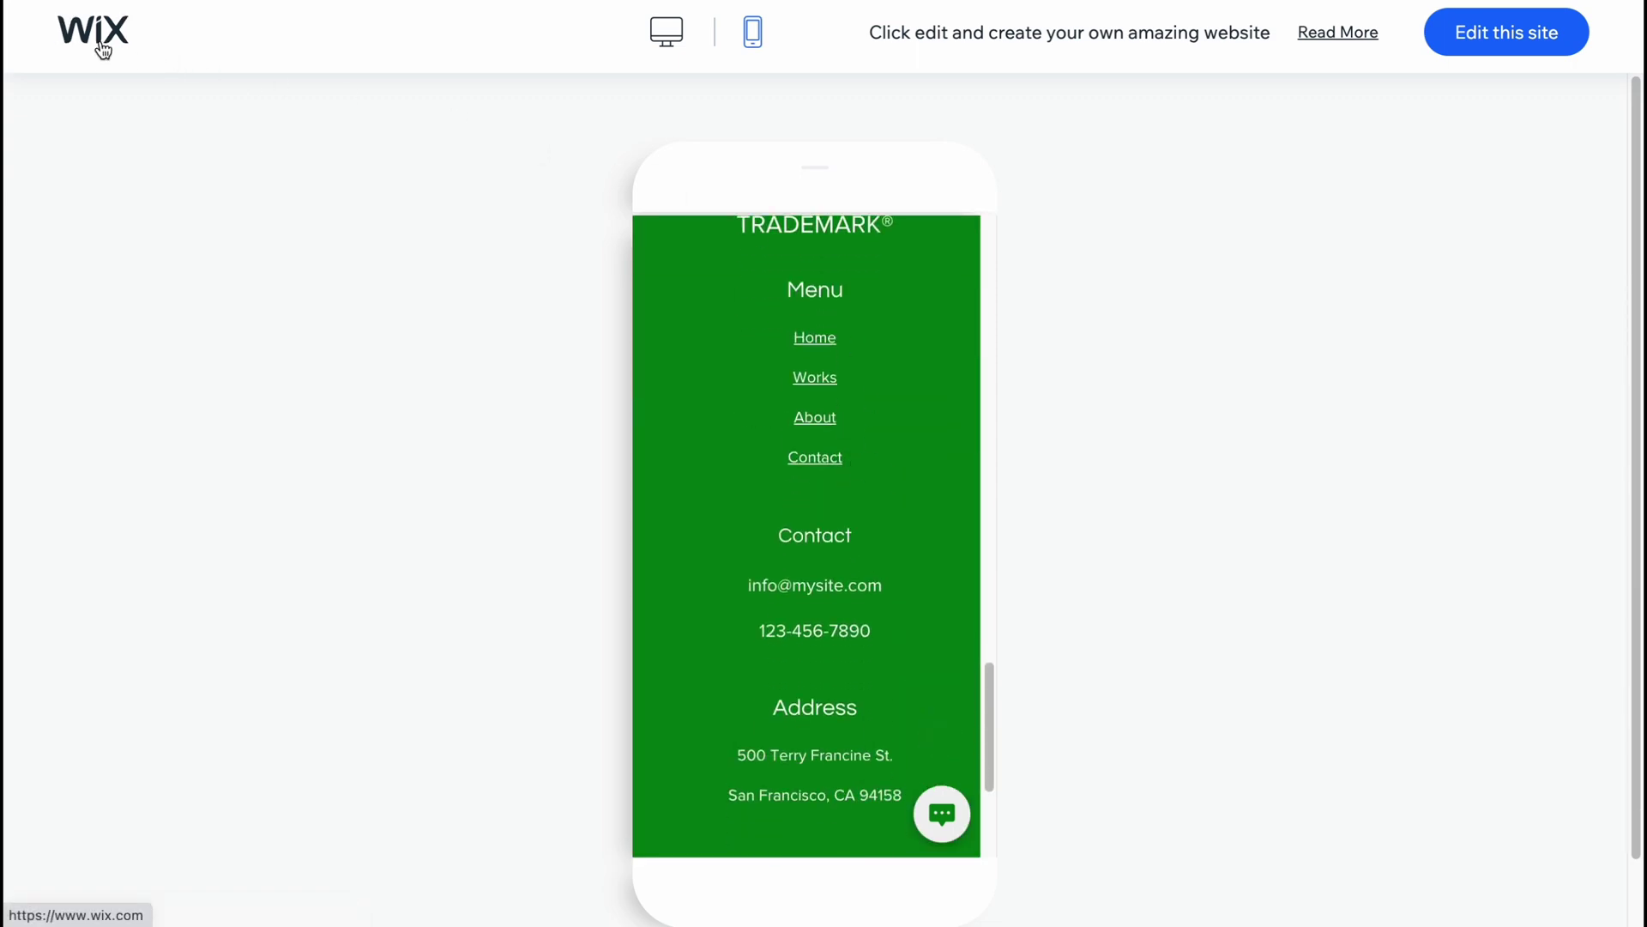
{"action": "left_click", "coordinate": [309, 131]}
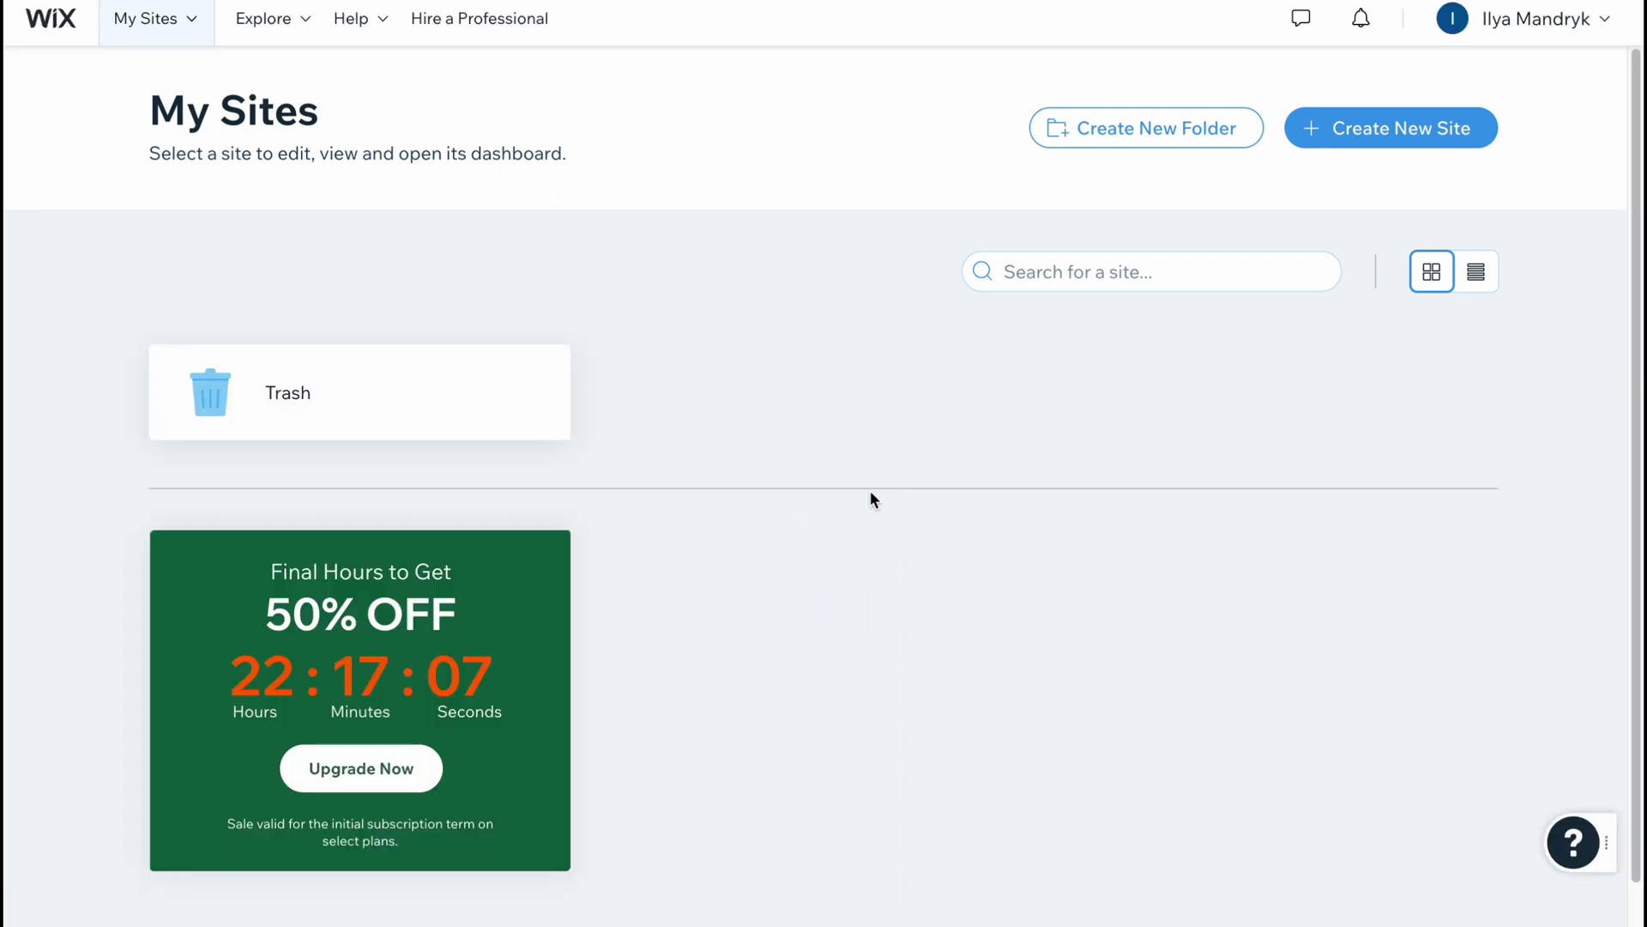
Start a new site and browse the template gallery pages 3 and 1.
{"action": "left_click", "coordinate": [1390, 128]}
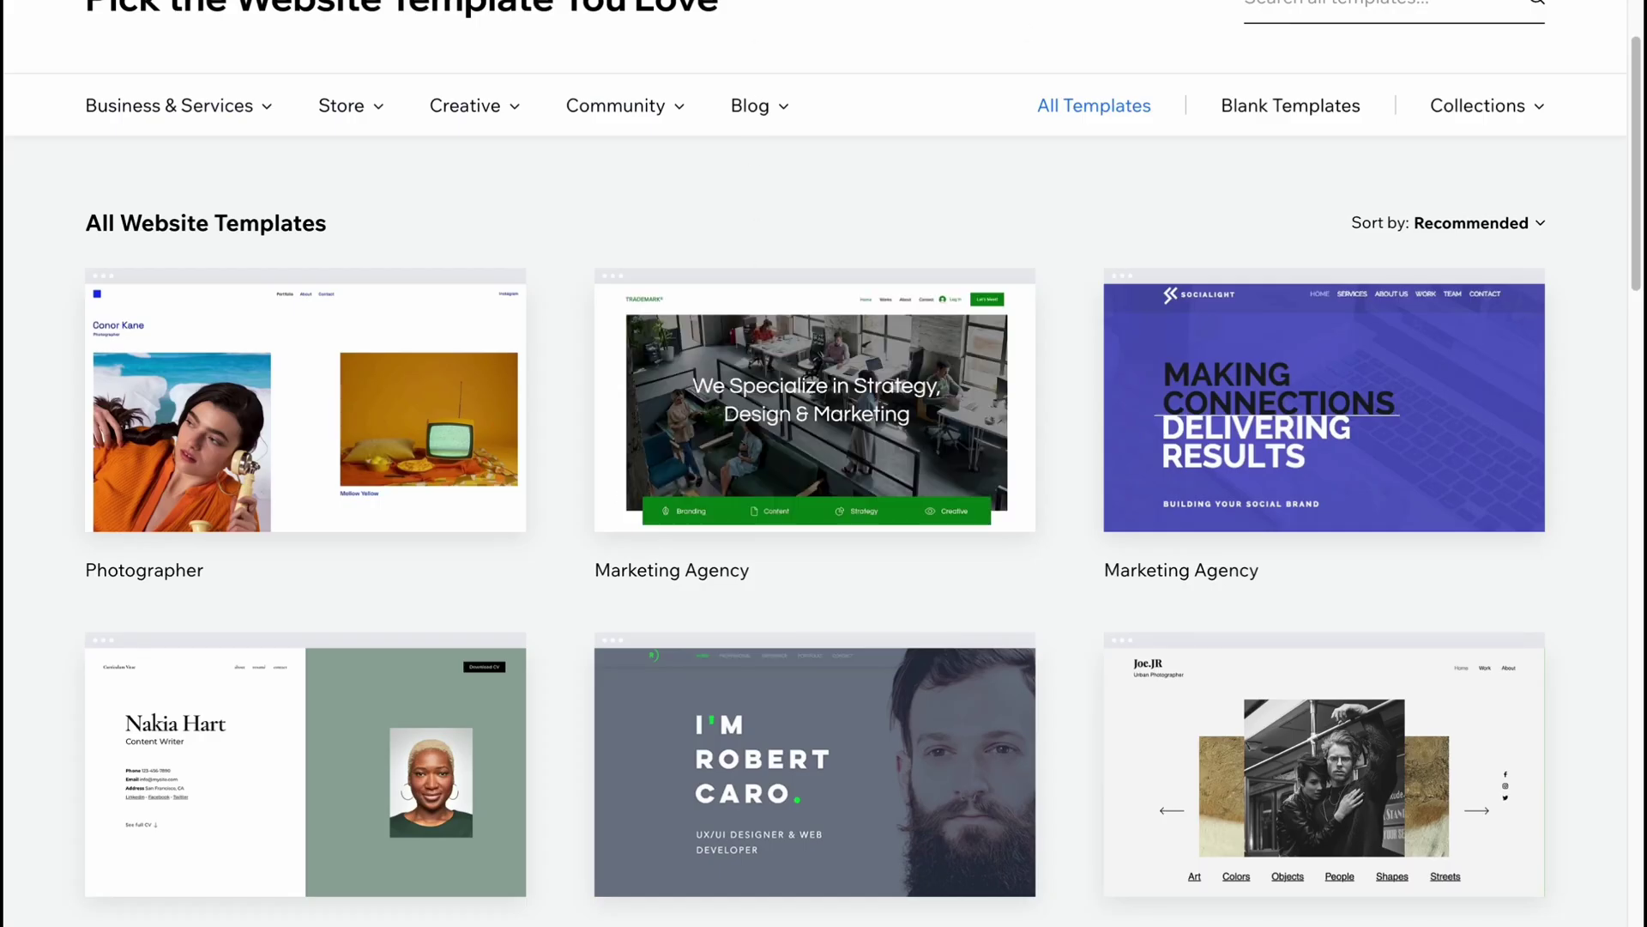
{"action": "scroll", "coordinate": [1036, 466], "scroll_direction": "down", "scroll_amount": 6}
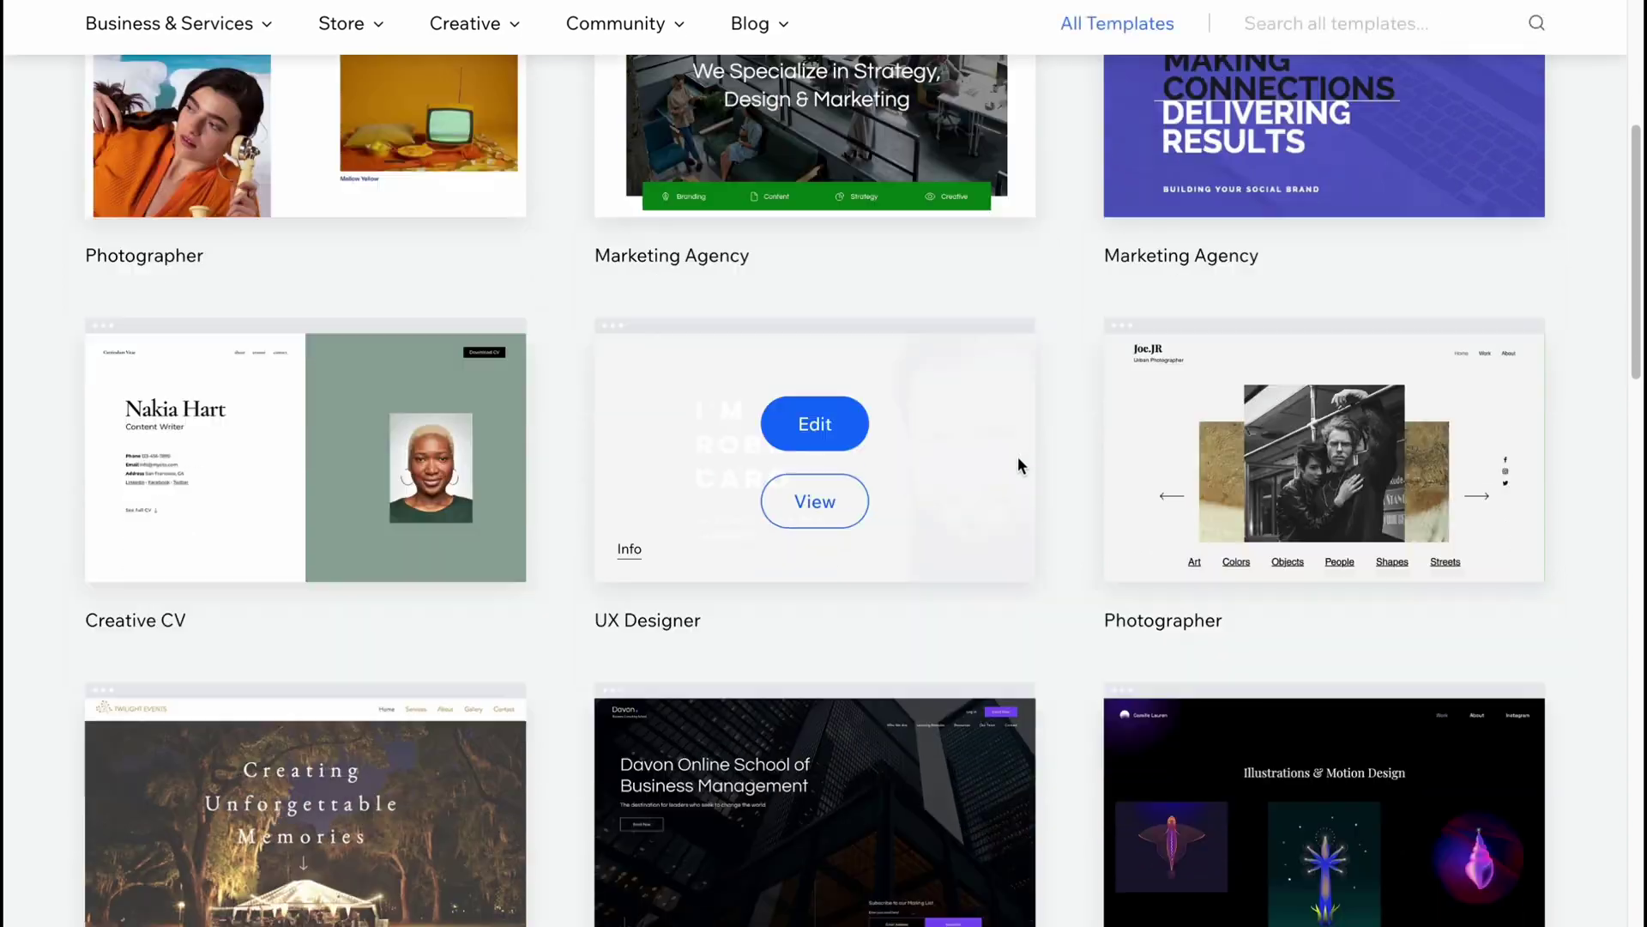
{"action": "scroll", "coordinate": [1021, 446], "scroll_direction": "down", "scroll_amount": 2}
{"action": "scroll", "coordinate": [1030, 436], "scroll_direction": "down", "scroll_amount": 2}
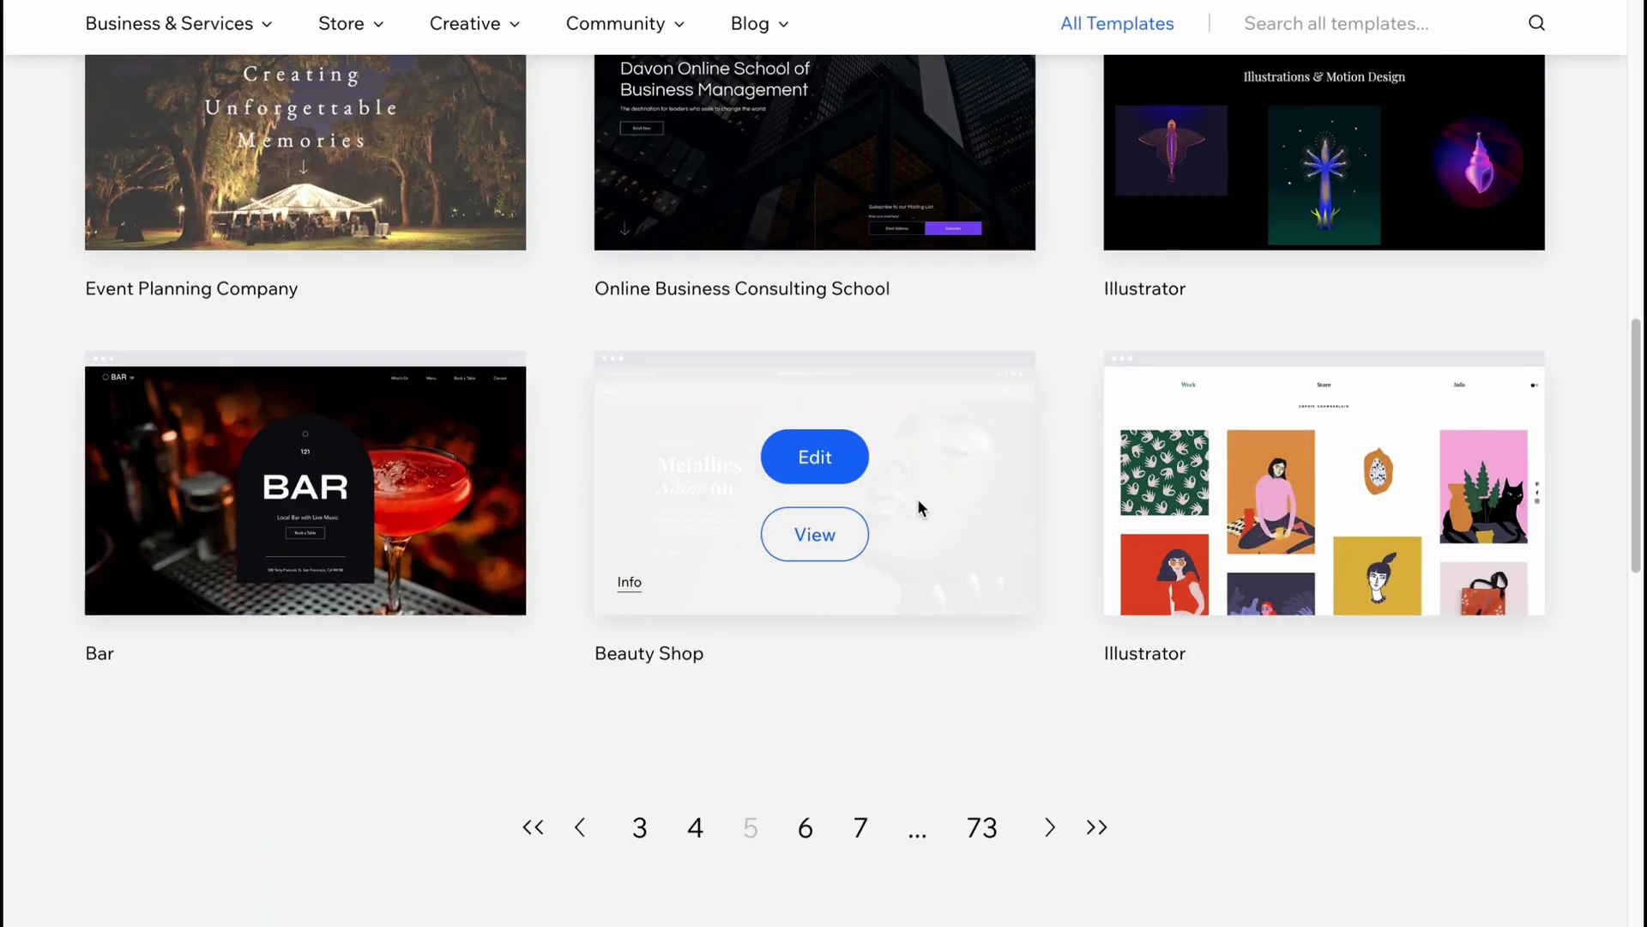
{"action": "scroll", "coordinate": [911, 502], "scroll_direction": "down", "scroll_amount": 1}
{"action": "left_click", "coordinate": [645, 796]}
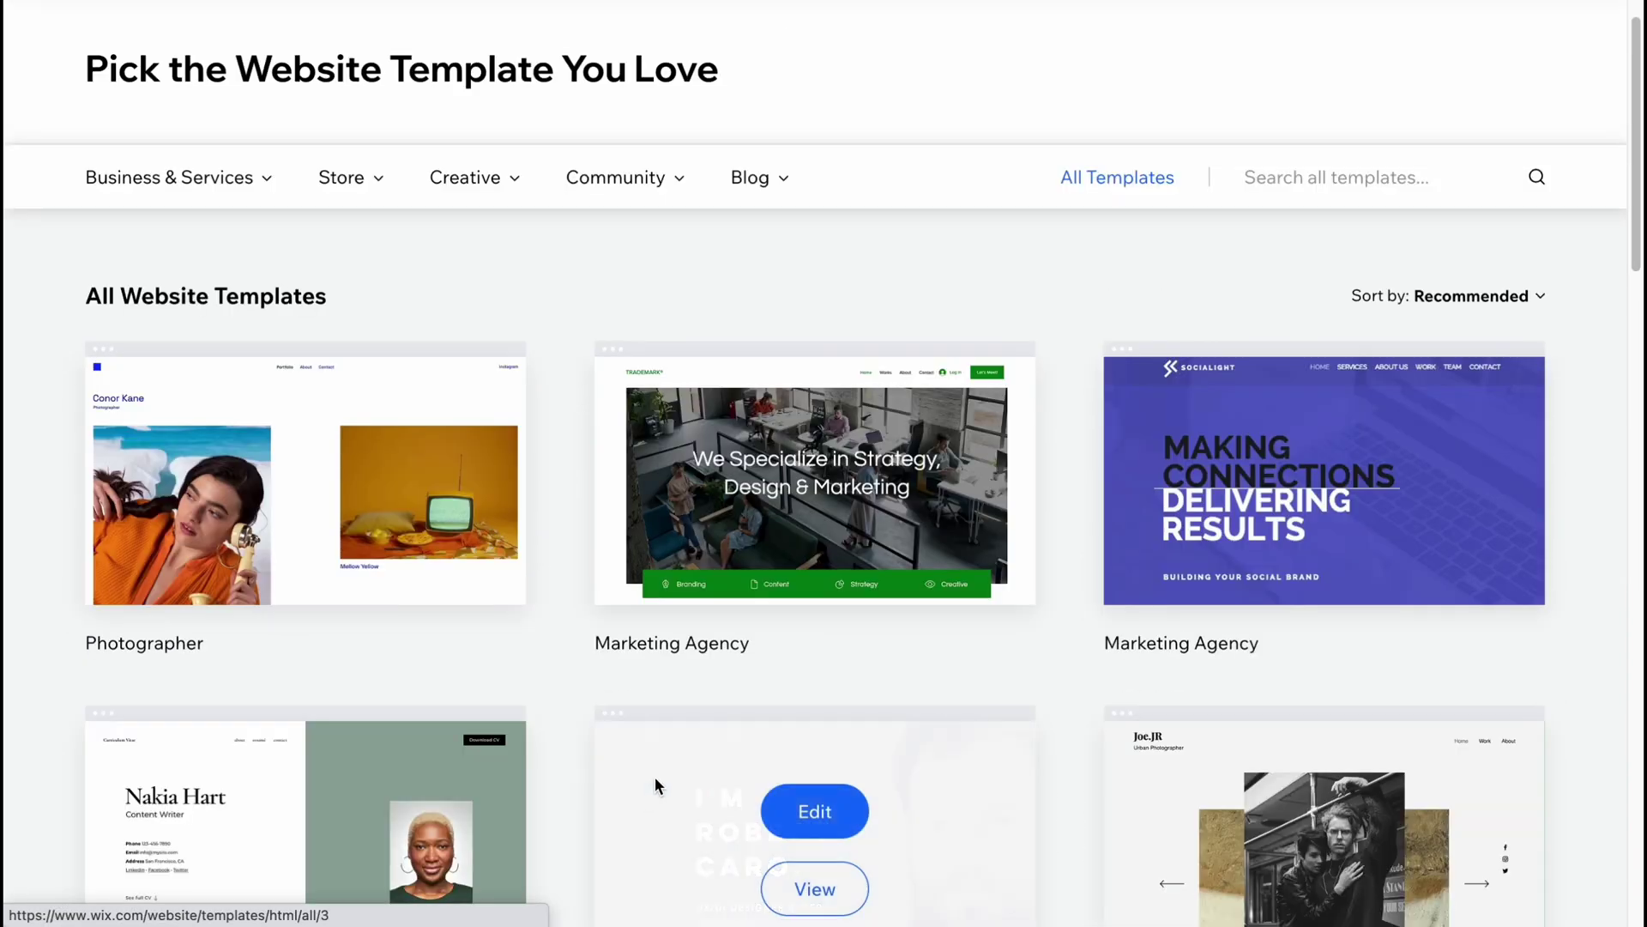
{"action": "scroll", "coordinate": [1115, 548], "scroll_direction": "down", "scroll_amount": 1}
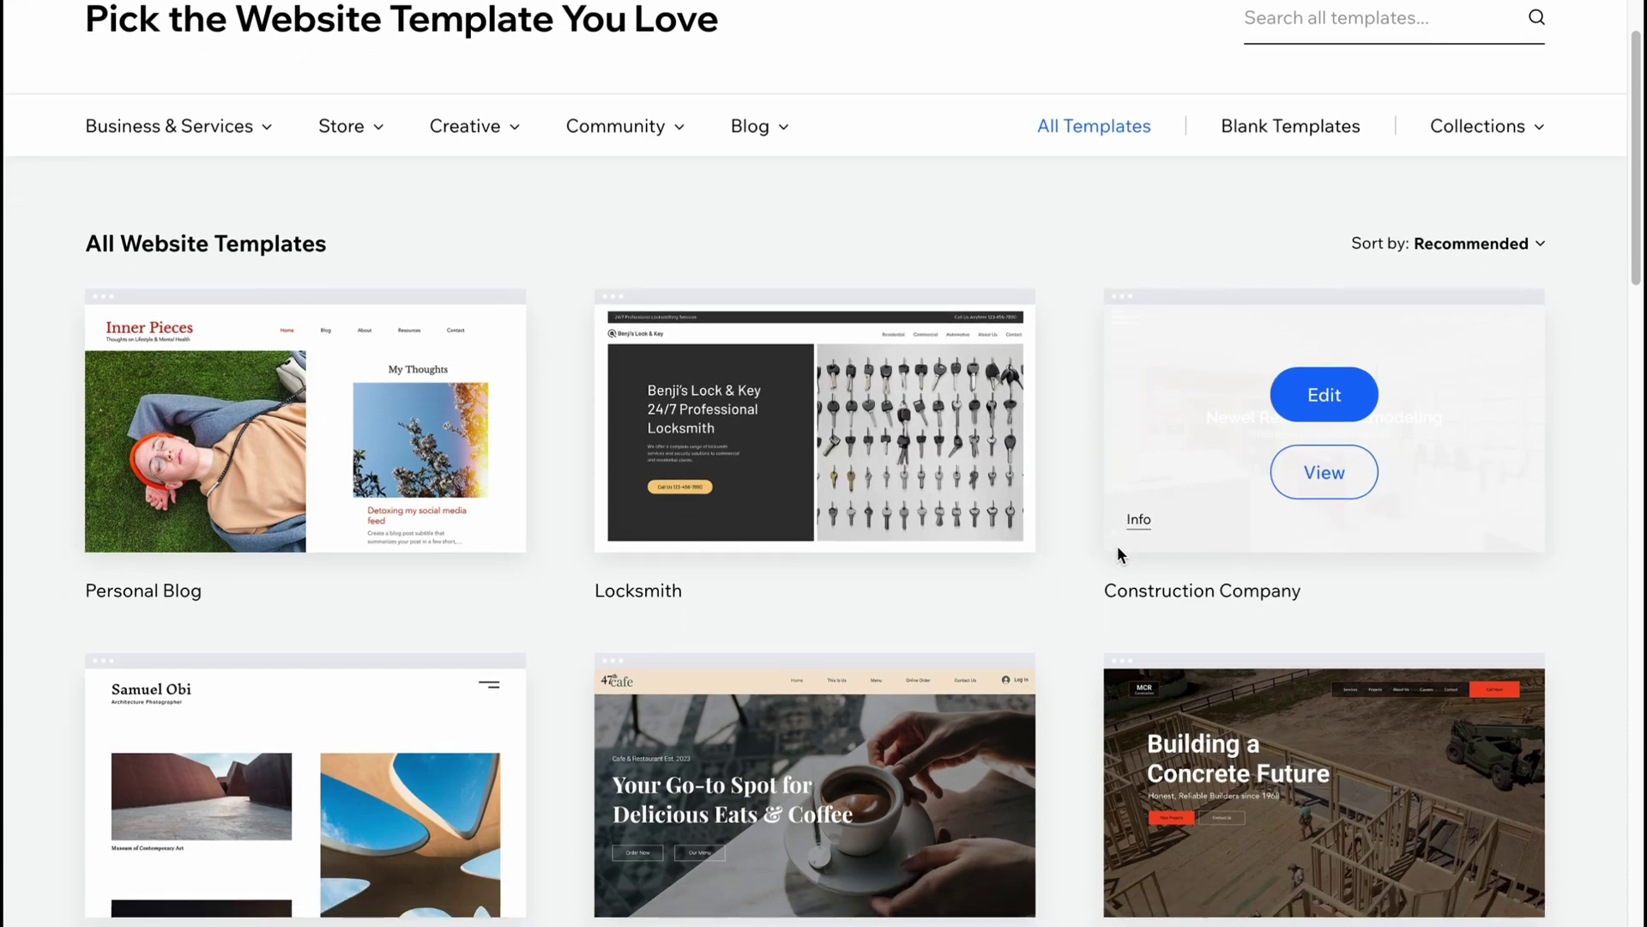
{"action": "scroll", "coordinate": [1118, 569], "scroll_direction": "down", "scroll_amount": 10}
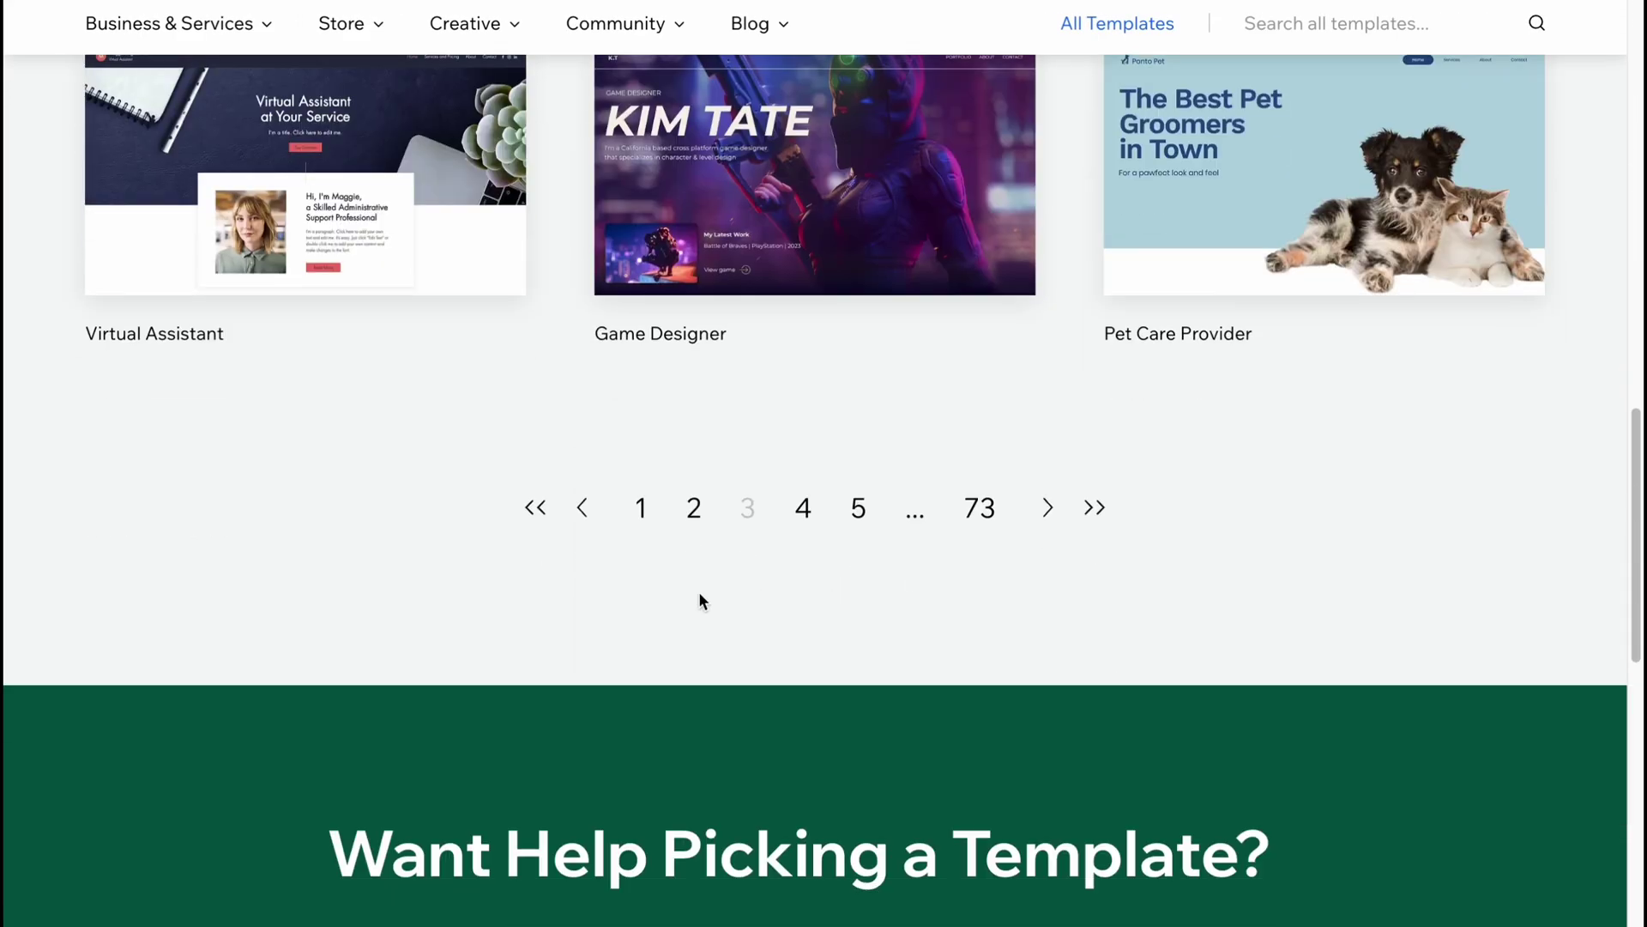
{"action": "left_click", "coordinate": [642, 507]}
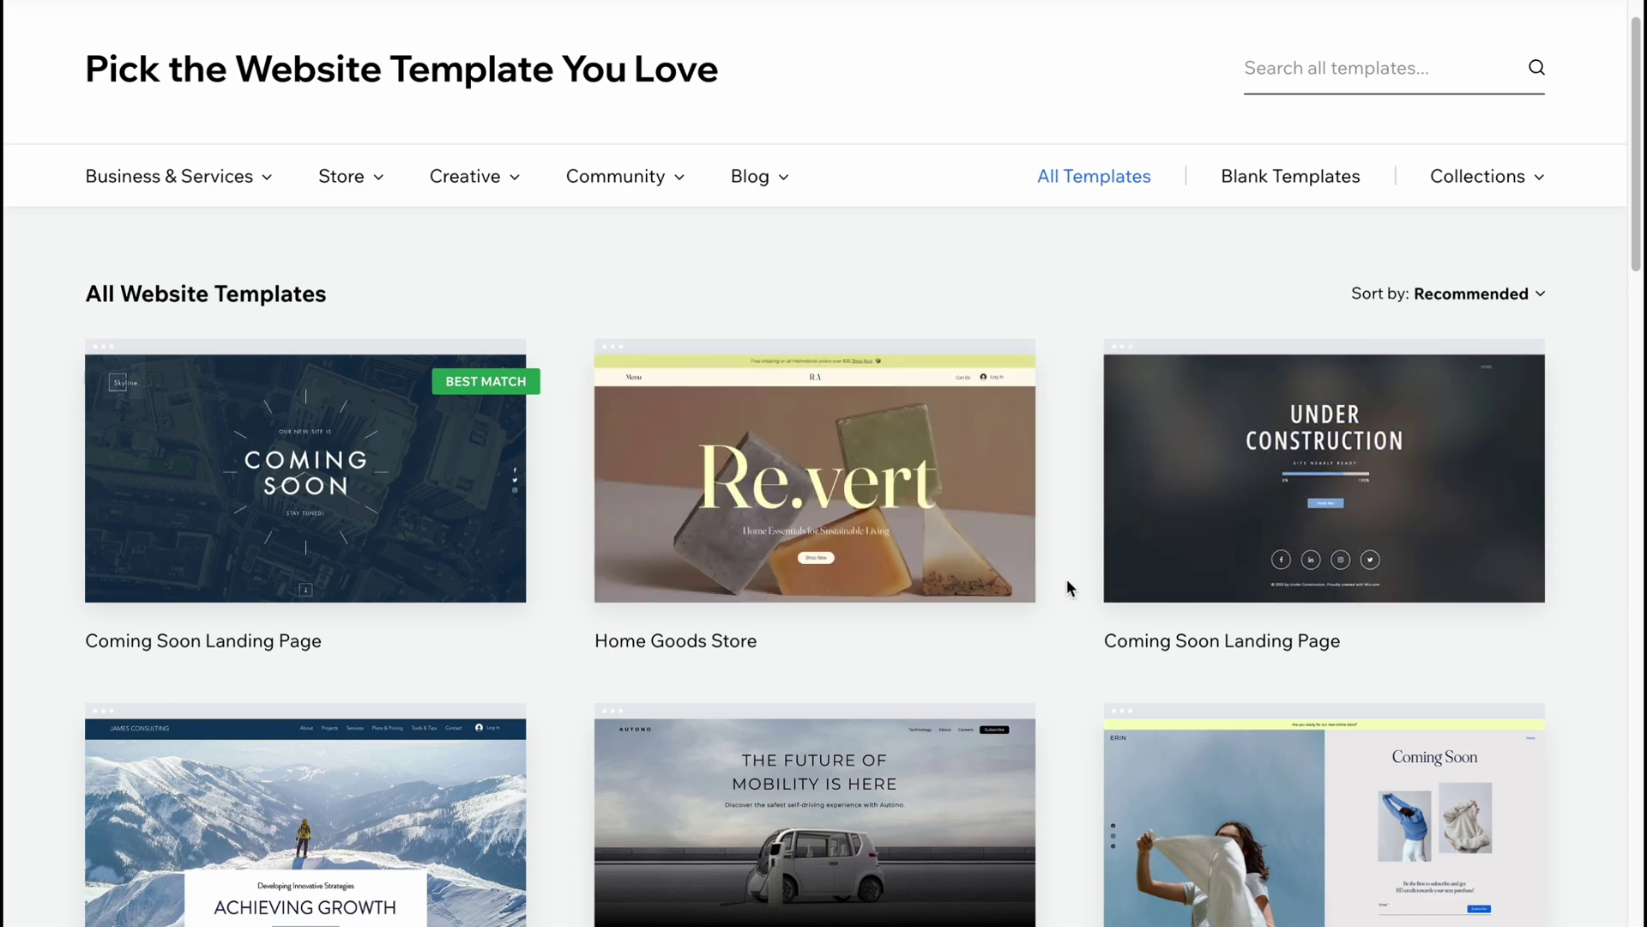
Filter to Blank Website Templates and preview the Classic Layout template.
{"action": "left_click", "coordinate": [1239, 197]}
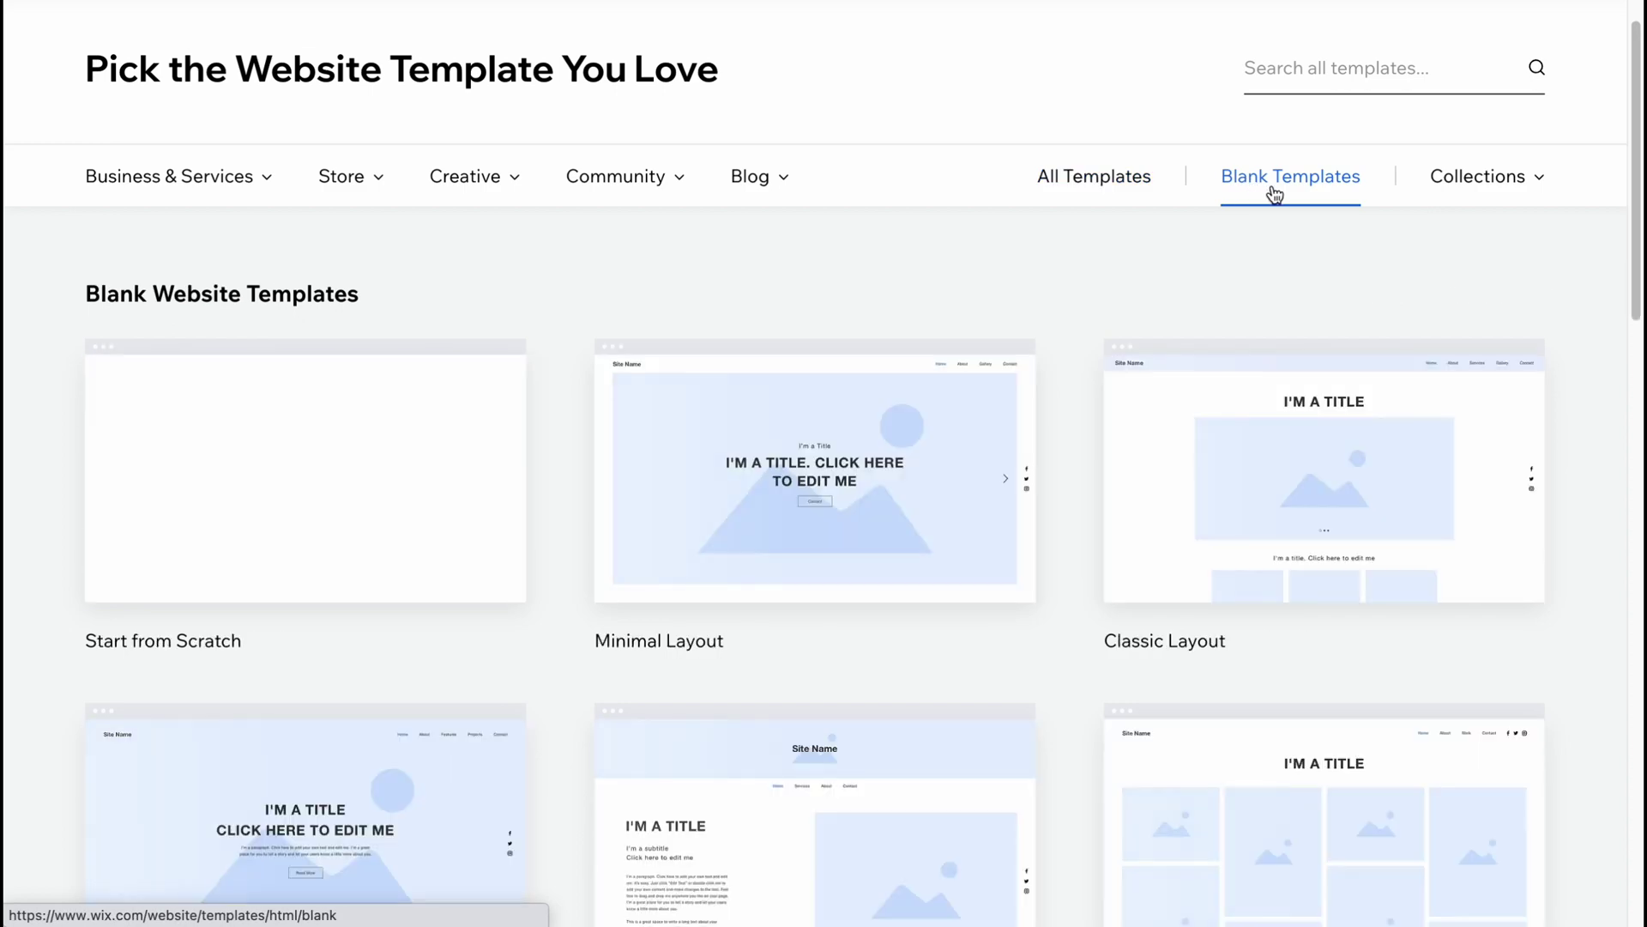
{"action": "scroll", "coordinate": [734, 551], "scroll_direction": "down", "scroll_amount": 5}
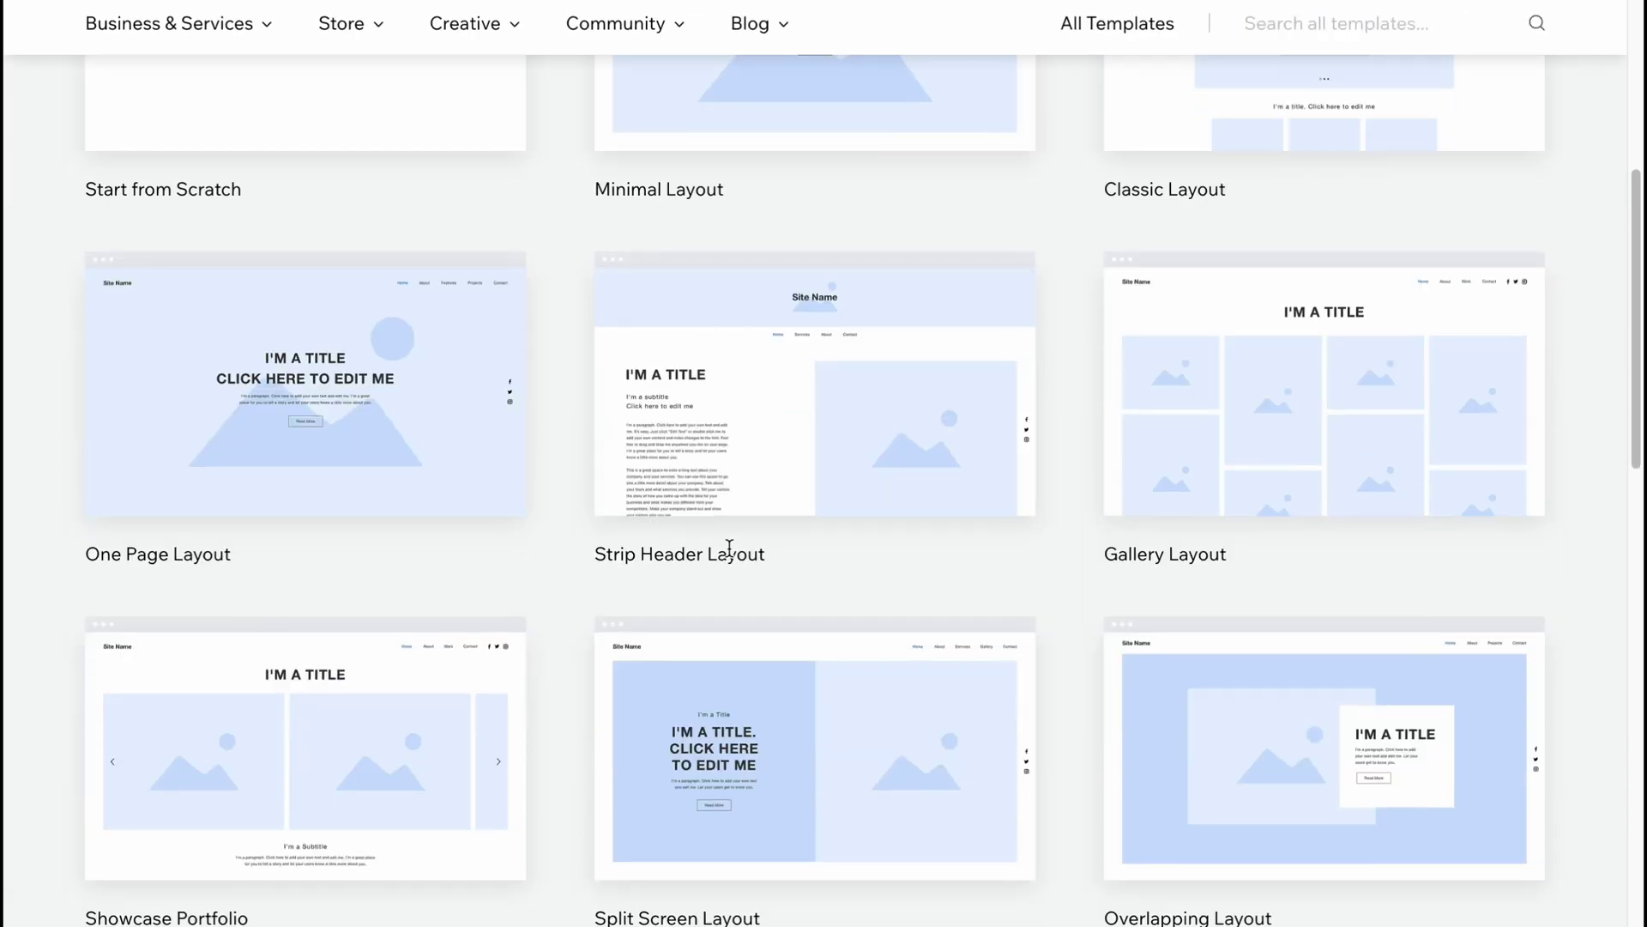
{"action": "scroll", "coordinate": [593, 616], "scroll_direction": "down", "scroll_amount": 1}
{"action": "scroll", "coordinate": [589, 561], "scroll_direction": "up", "scroll_amount": 3}
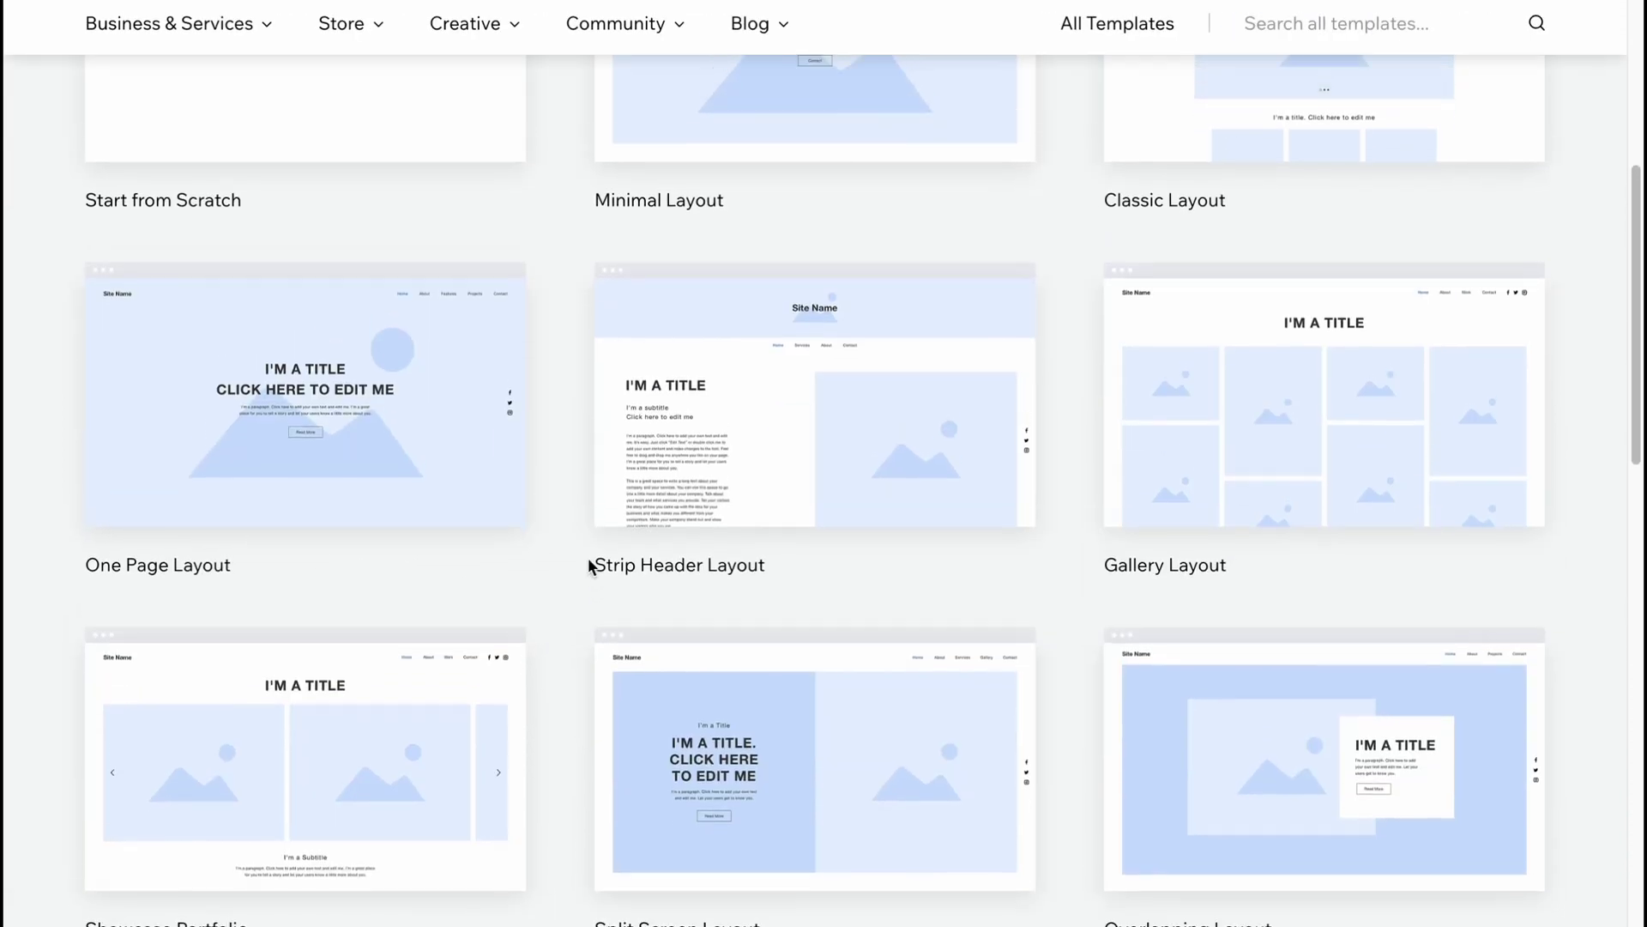
{"action": "mouse_move", "coordinate": [1430, 309]}
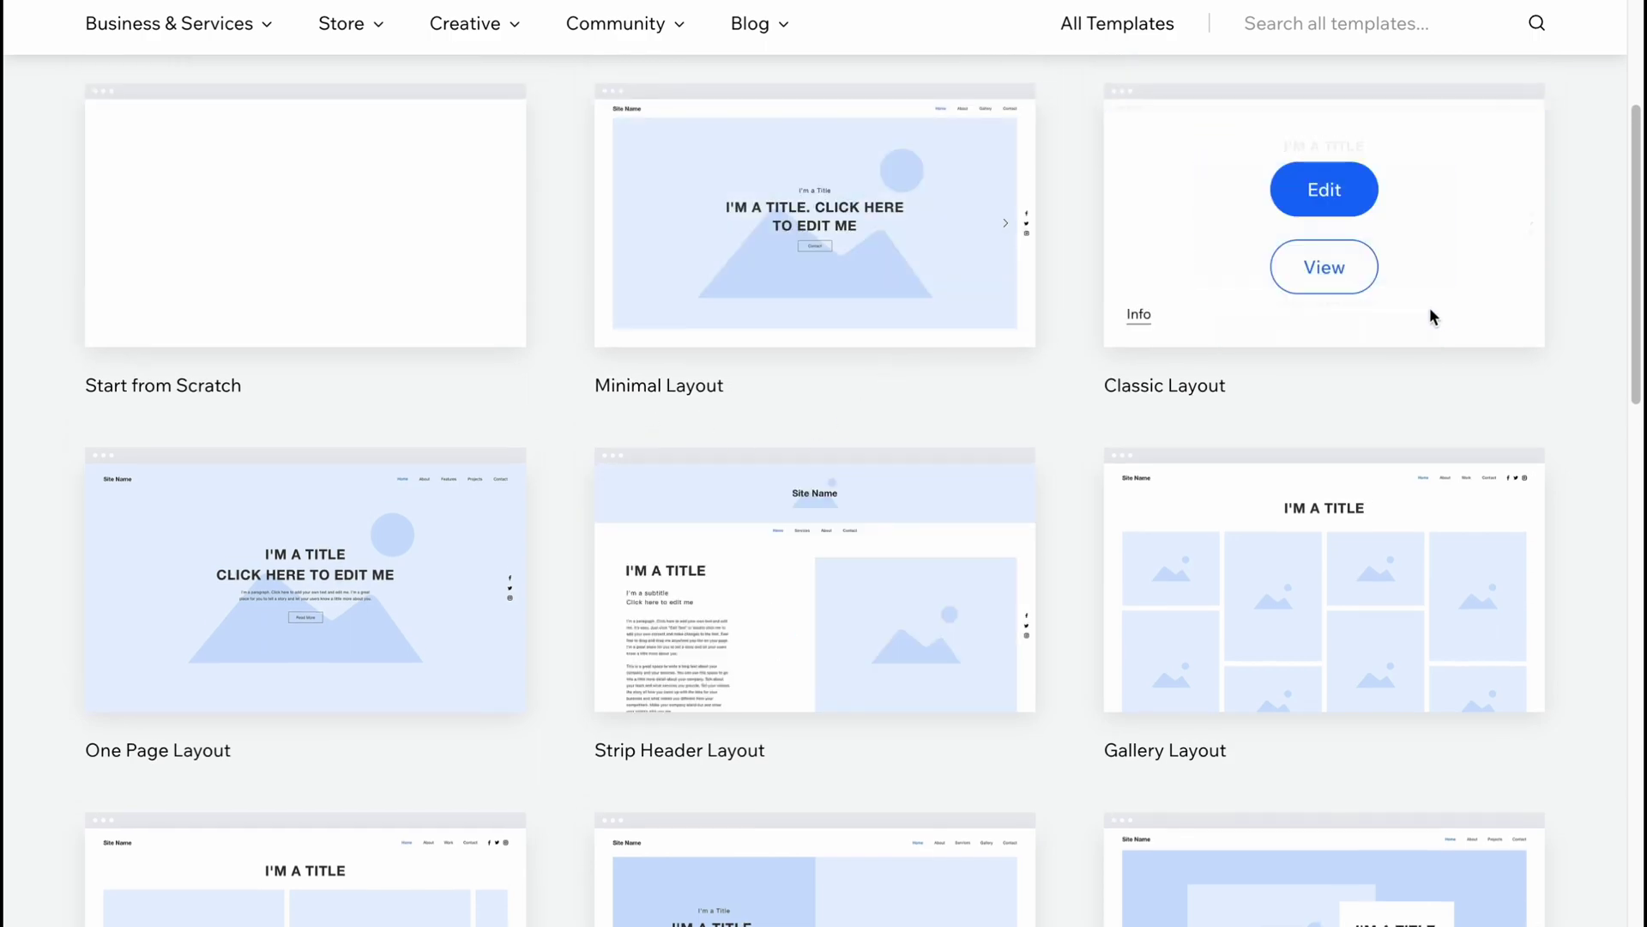
{"action": "left_click", "coordinate": [1366, 279]}
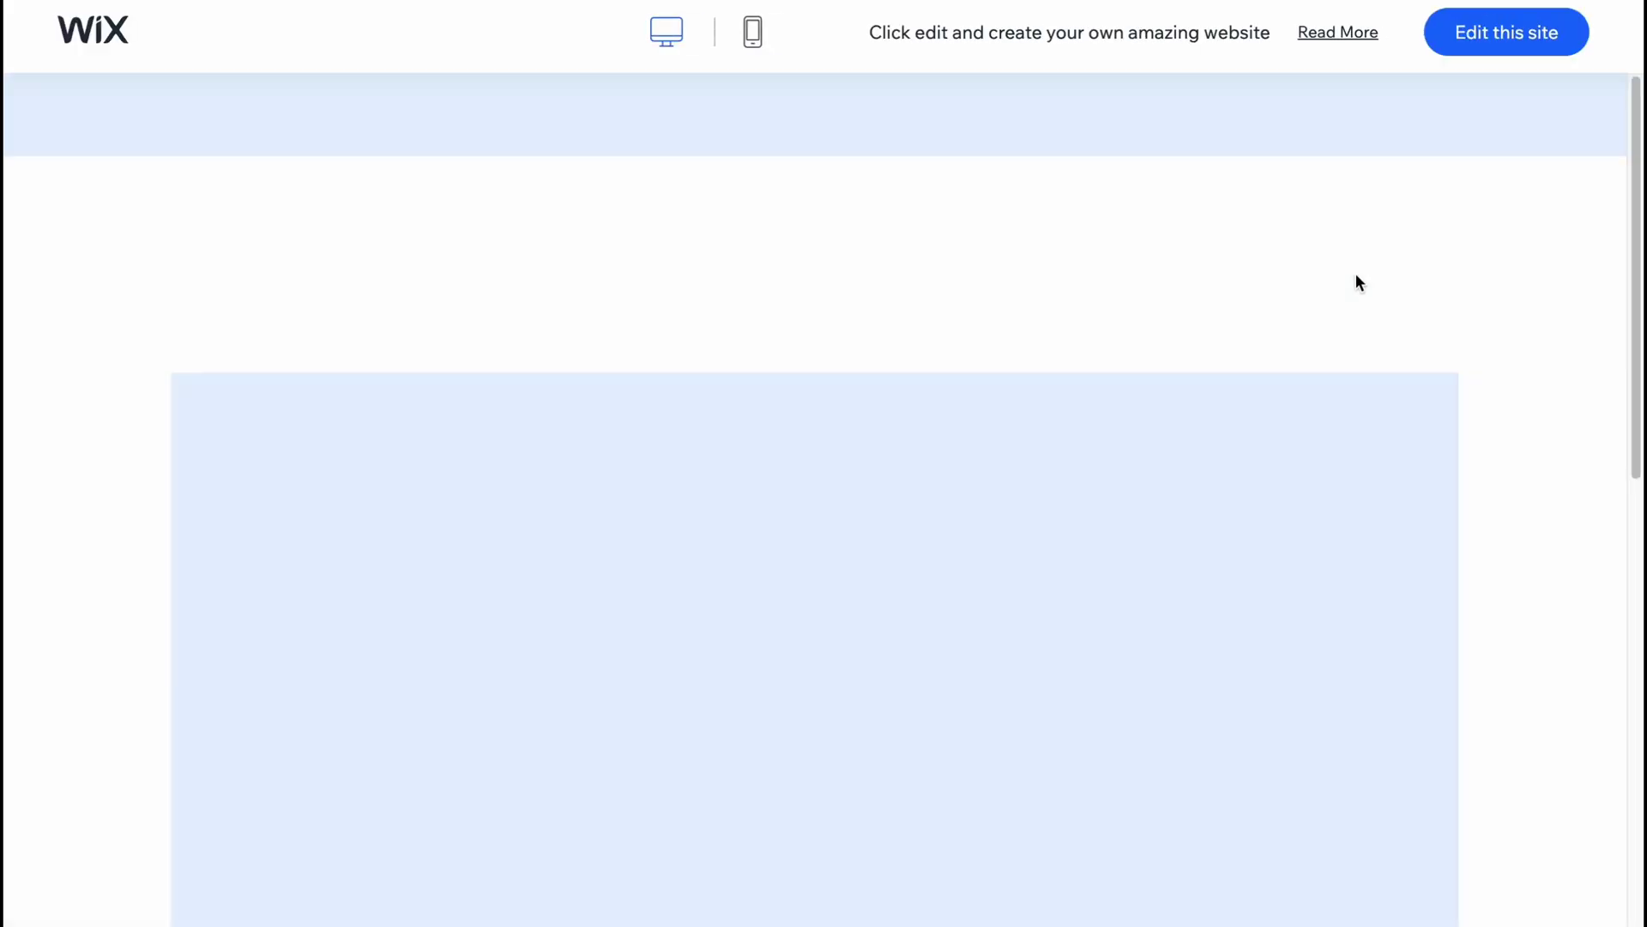
Scroll through the Classic Layout preview on desktop, then check its phone layout.
{"action": "scroll", "coordinate": [1213, 360], "scroll_direction": "down", "scroll_amount": 10}
{"action": "scroll", "coordinate": [1030, 517], "scroll_direction": "down", "scroll_amount": 1}
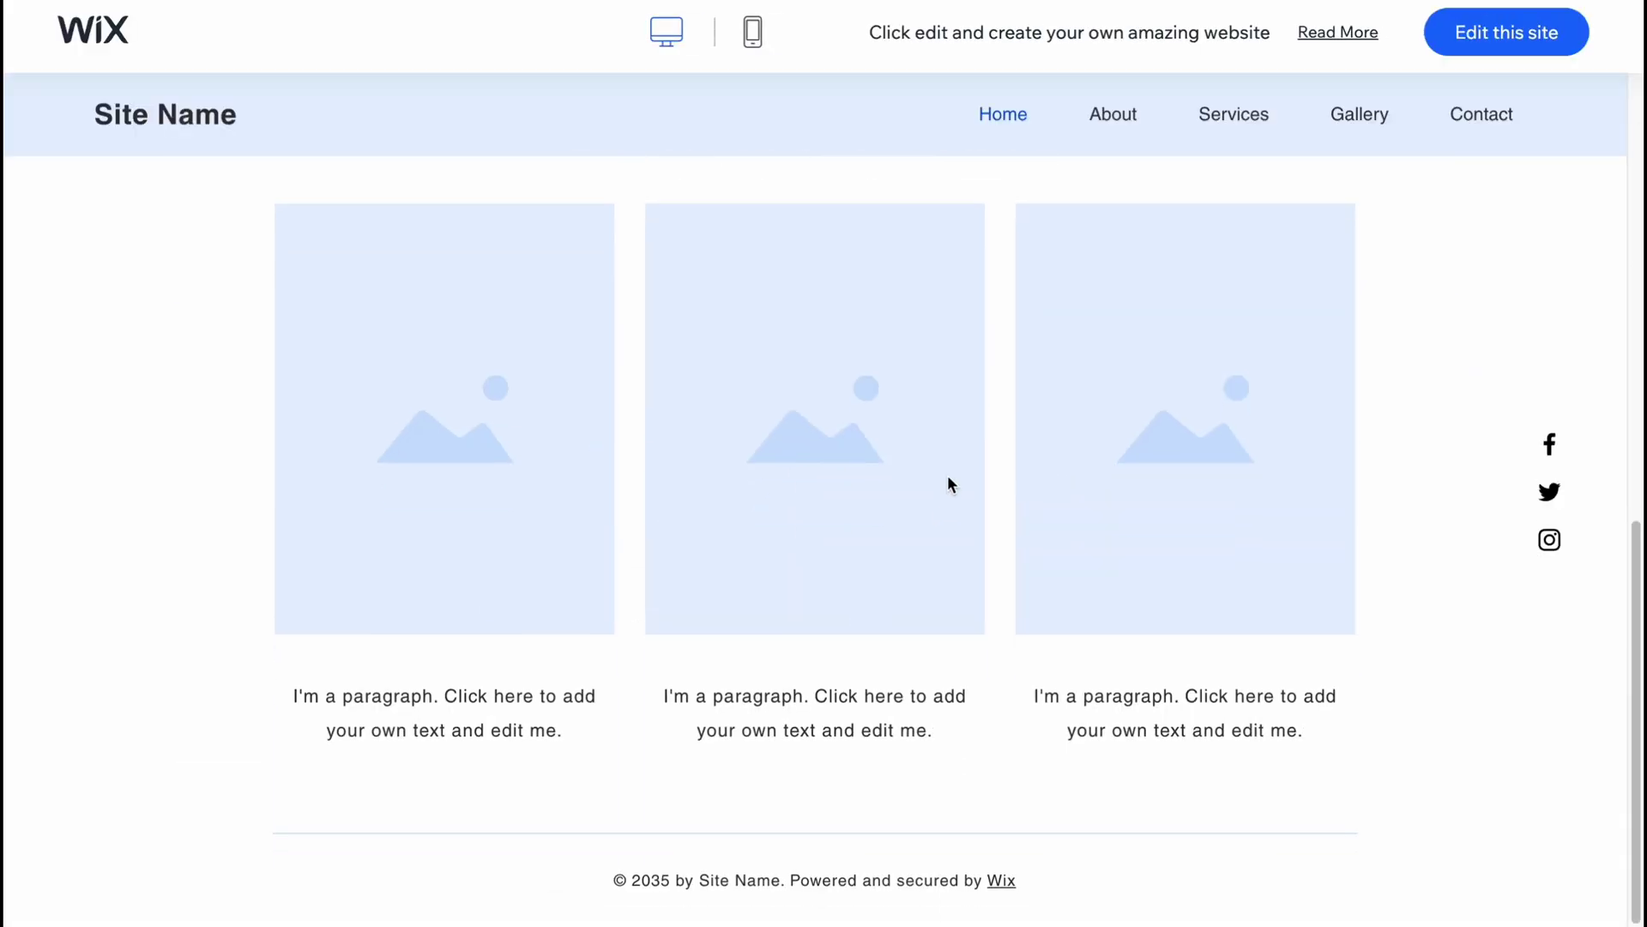
{"action": "scroll", "coordinate": [791, 440], "scroll_direction": "up", "scroll_amount": 10}
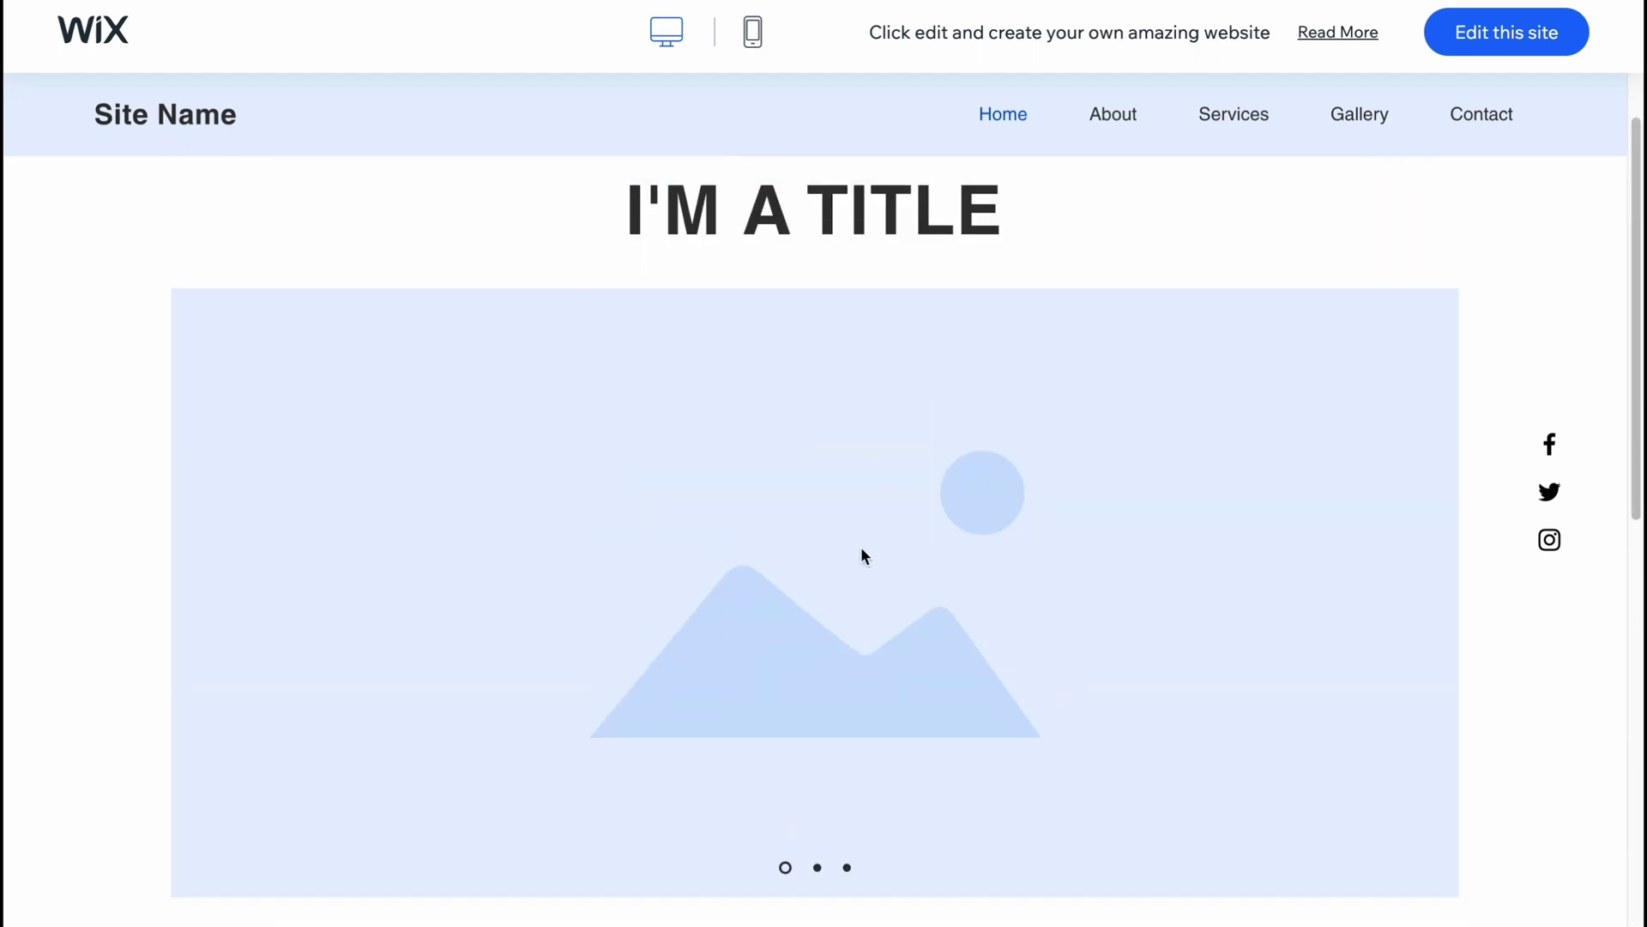
{"action": "scroll", "coordinate": [795, 516], "scroll_direction": "down", "scroll_amount": 5}
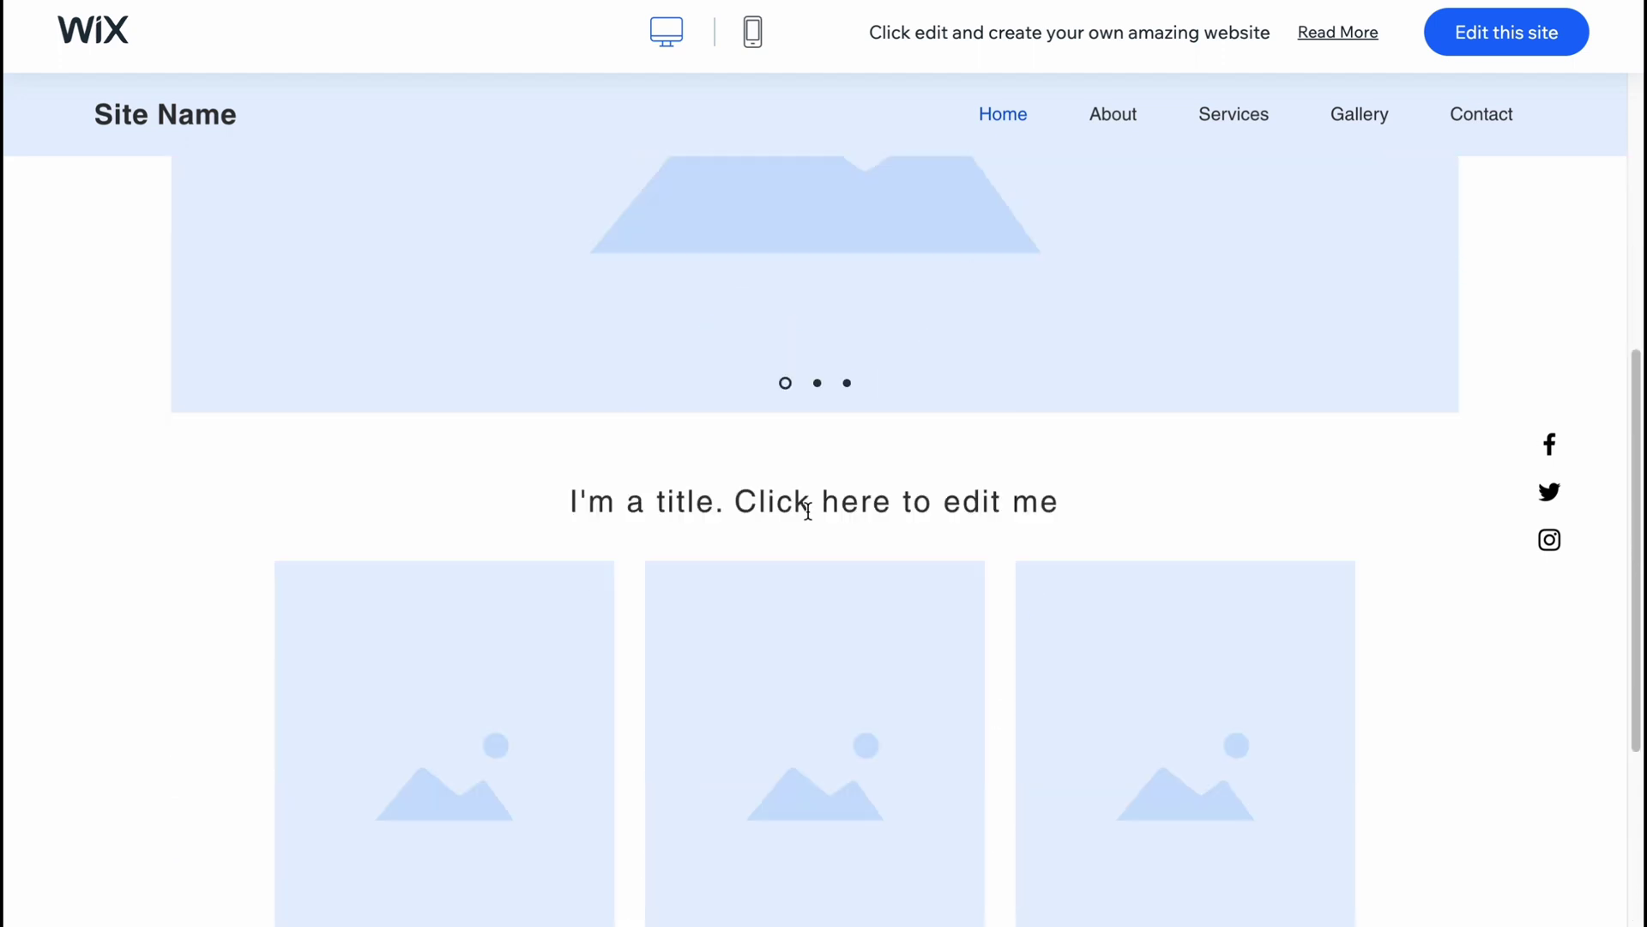
{"action": "scroll", "coordinate": [807, 512], "scroll_direction": "down", "scroll_amount": 4}
{"action": "left_click", "coordinate": [752, 32]}
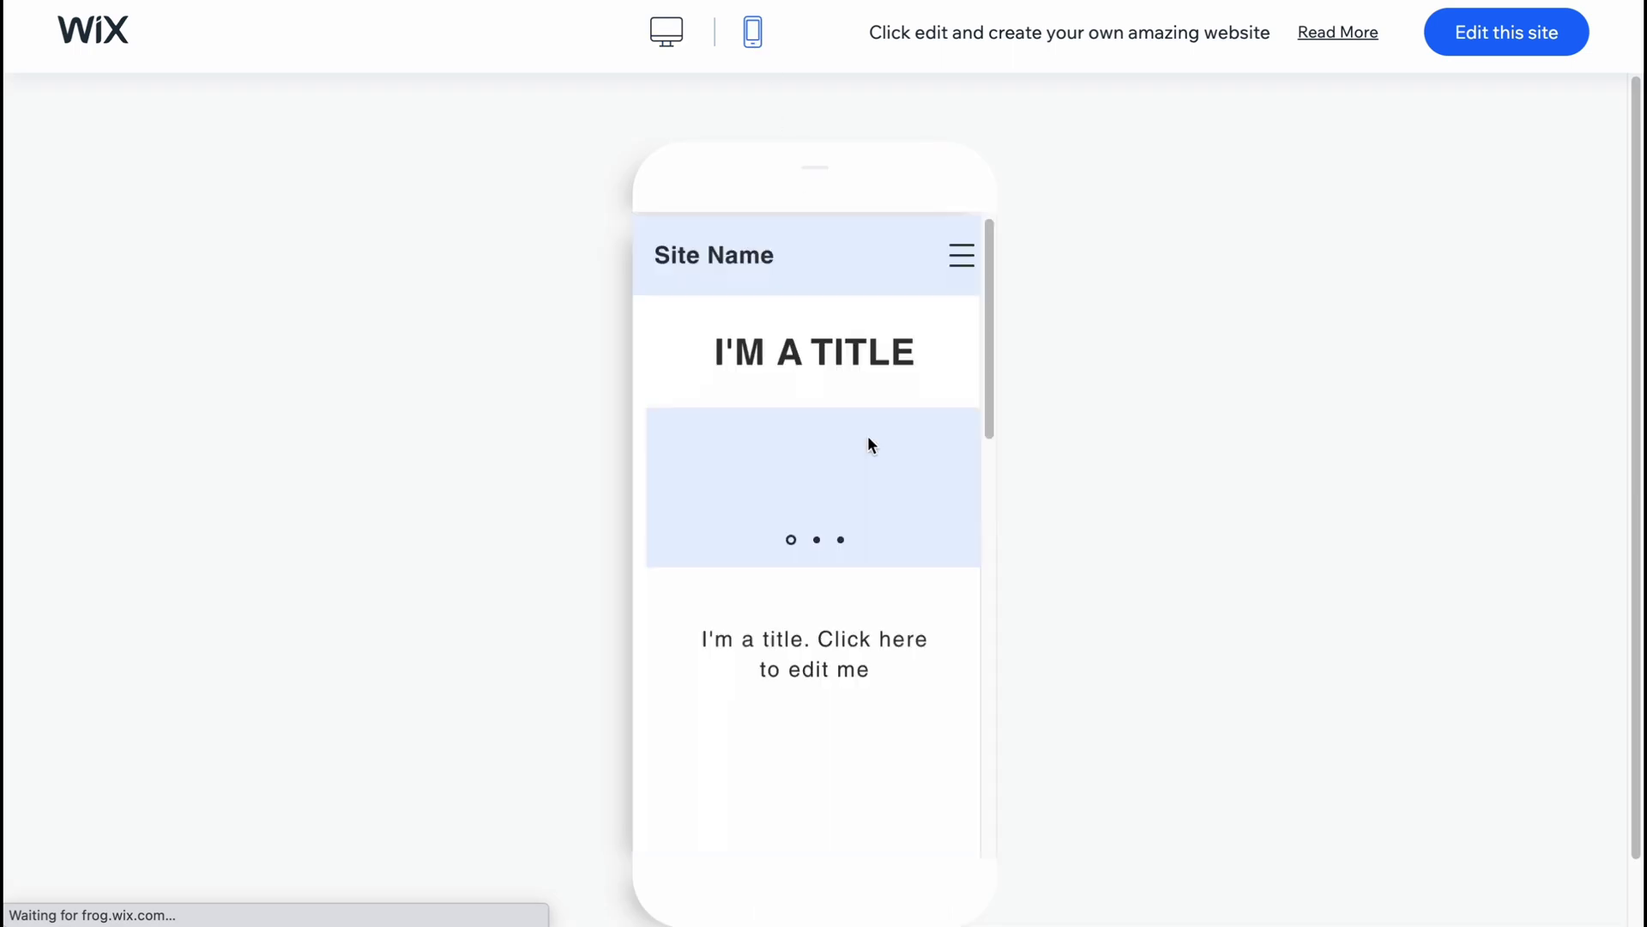
{"action": "scroll", "coordinate": [805, 549], "scroll_direction": "down", "scroll_amount": 10}
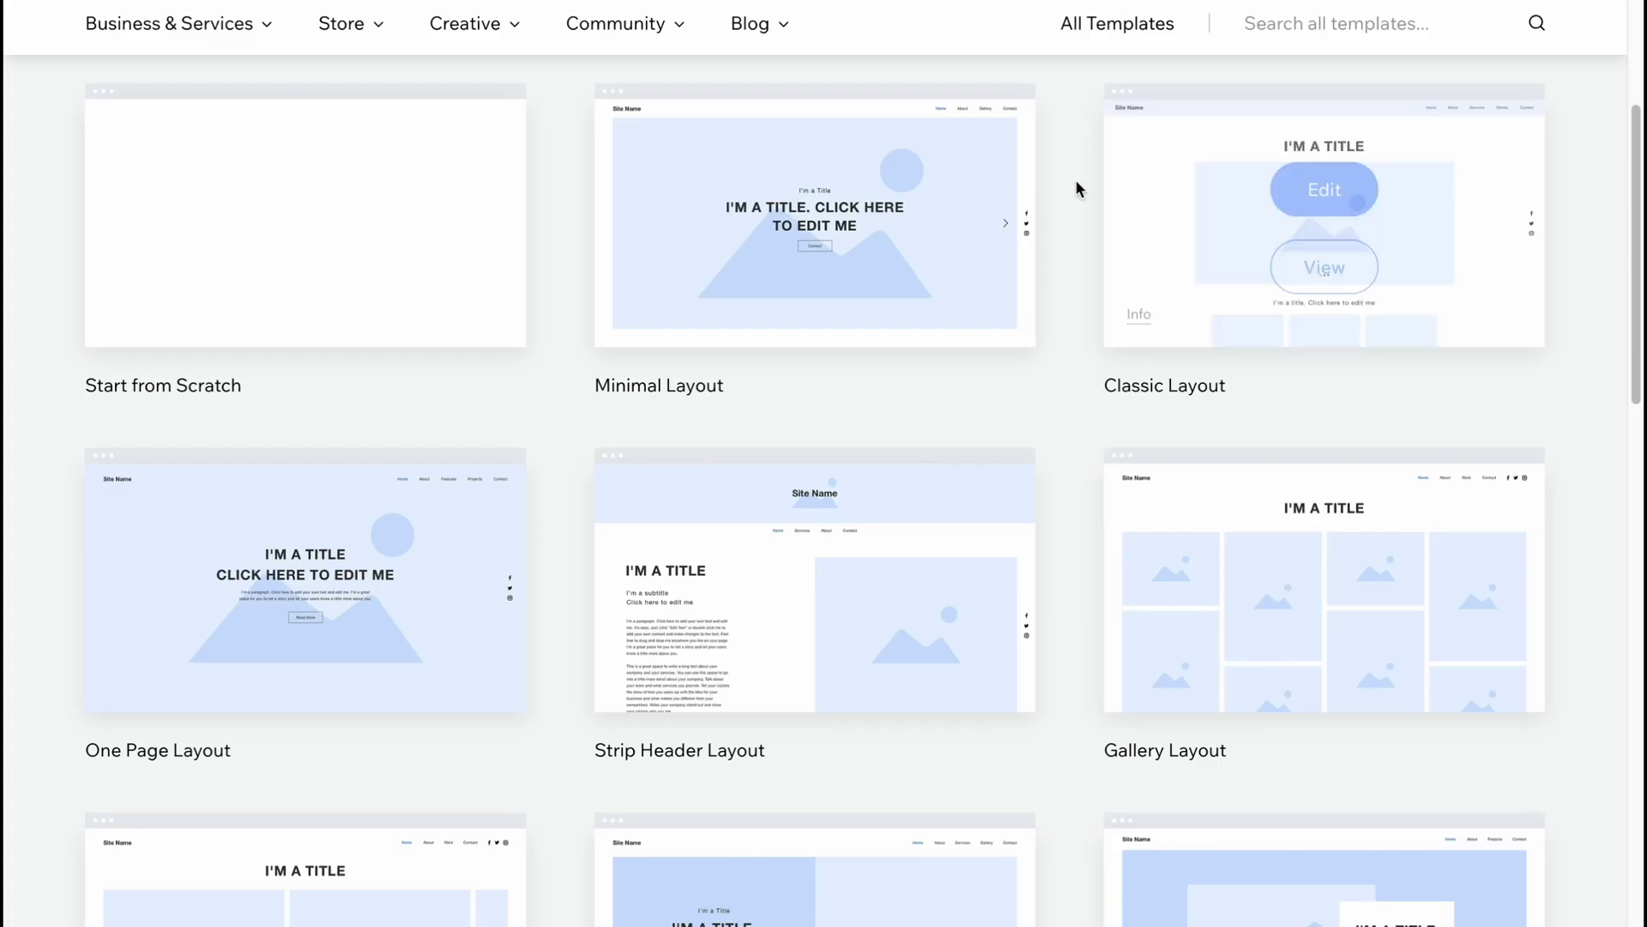
Open the Classic Layout blank template in the Wix Editor for editing.
{"action": "mouse_move", "coordinate": [912, 486]}
{"action": "scroll", "coordinate": [912, 490], "scroll_direction": "down", "scroll_amount": 5}
{"action": "mouse_move", "coordinate": [781, 515]}
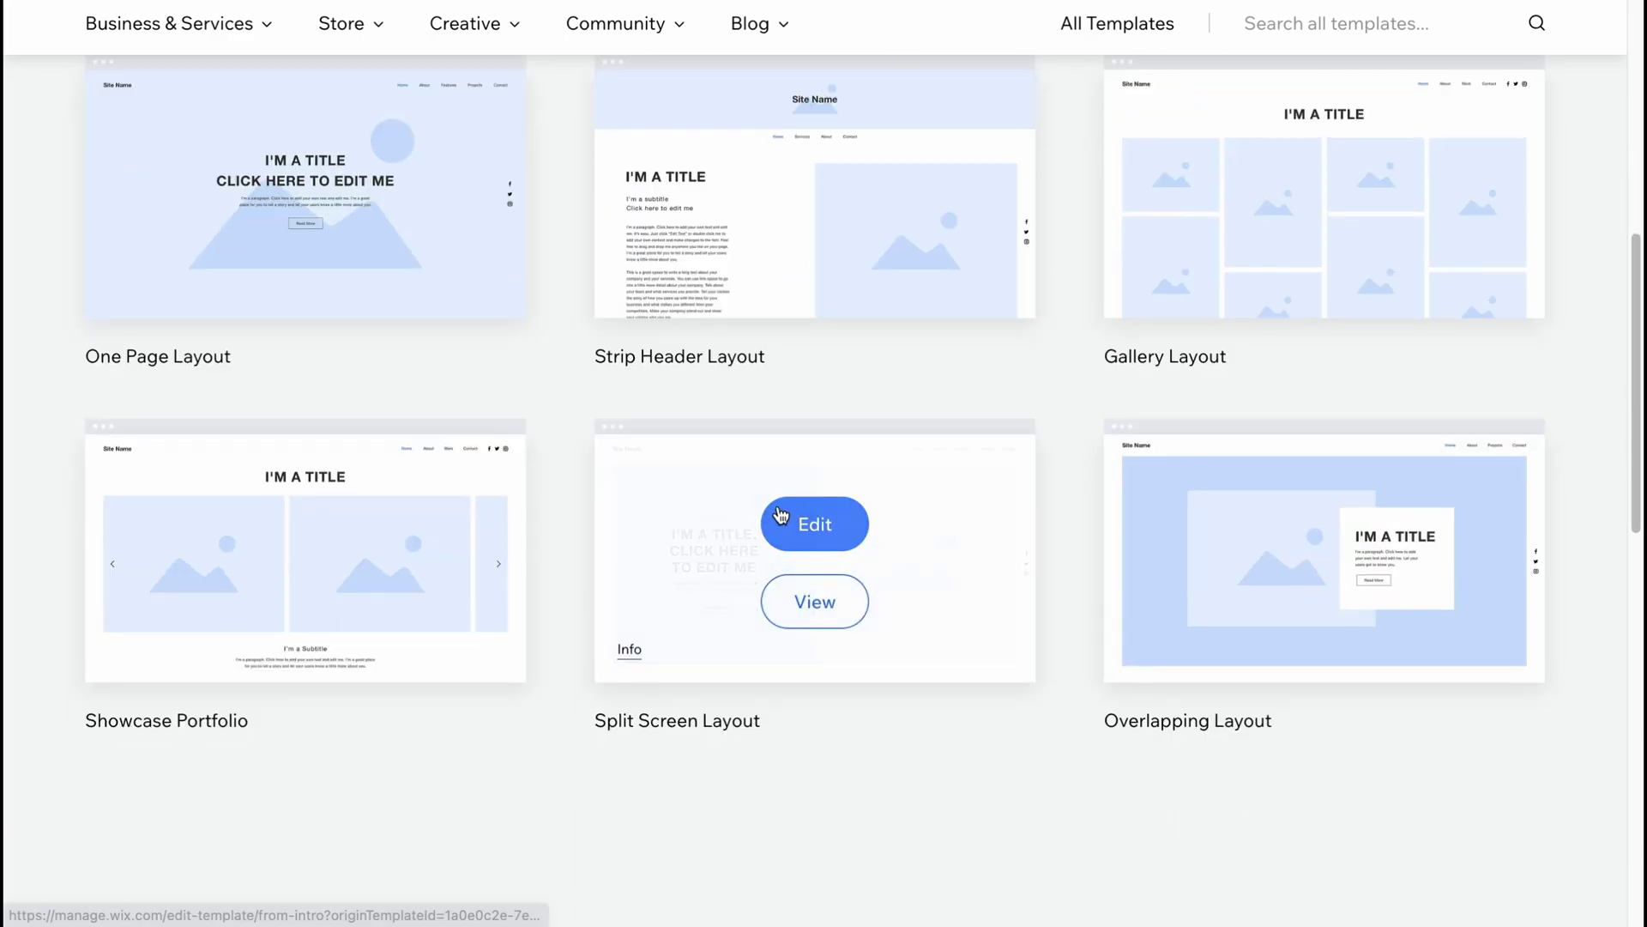
{"action": "scroll", "coordinate": [777, 515], "scroll_direction": "up", "scroll_amount": 6}
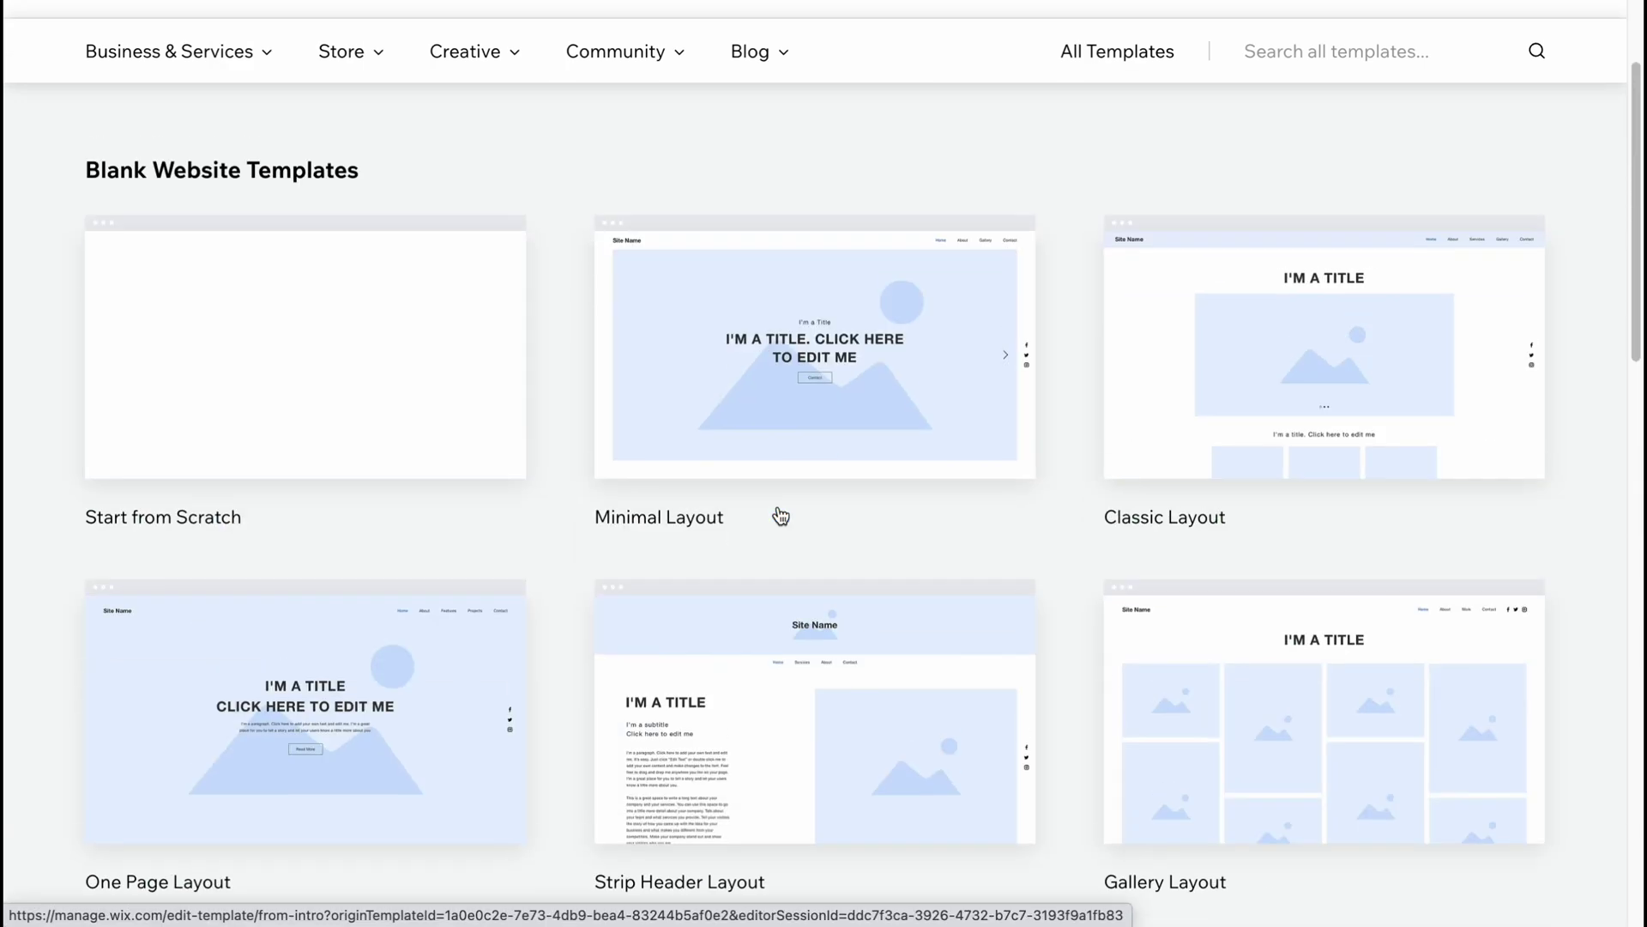
{"action": "mouse_move", "coordinate": [496, 260]}
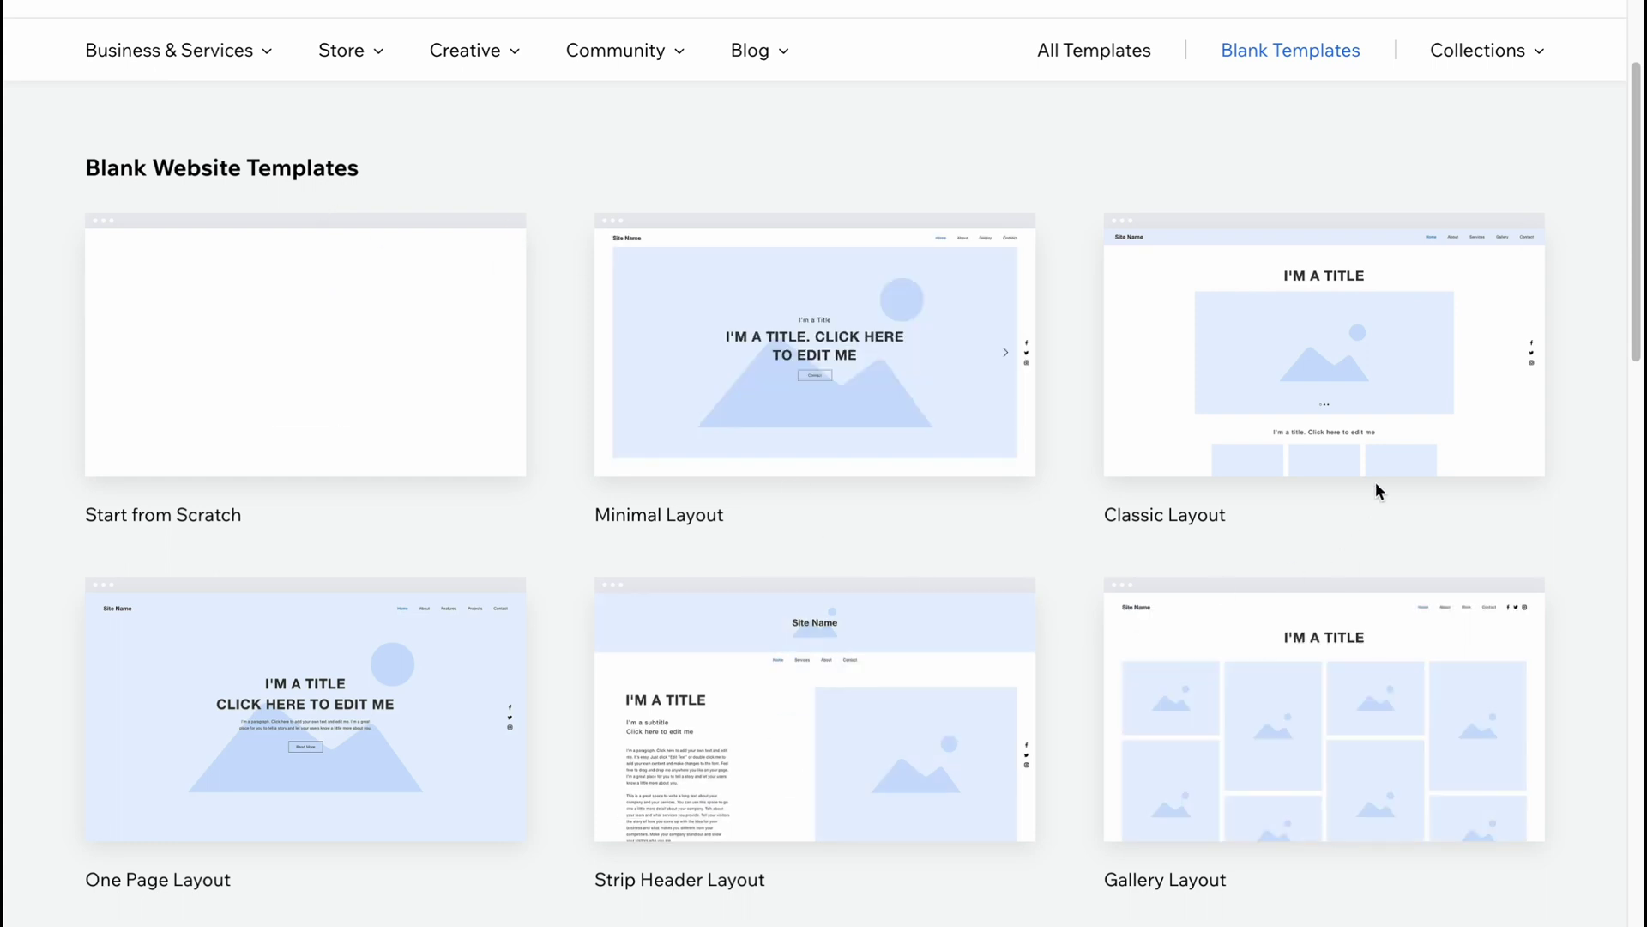
{"action": "mouse_move", "coordinate": [1409, 362]}
{"action": "left_click", "coordinate": [1347, 307]}
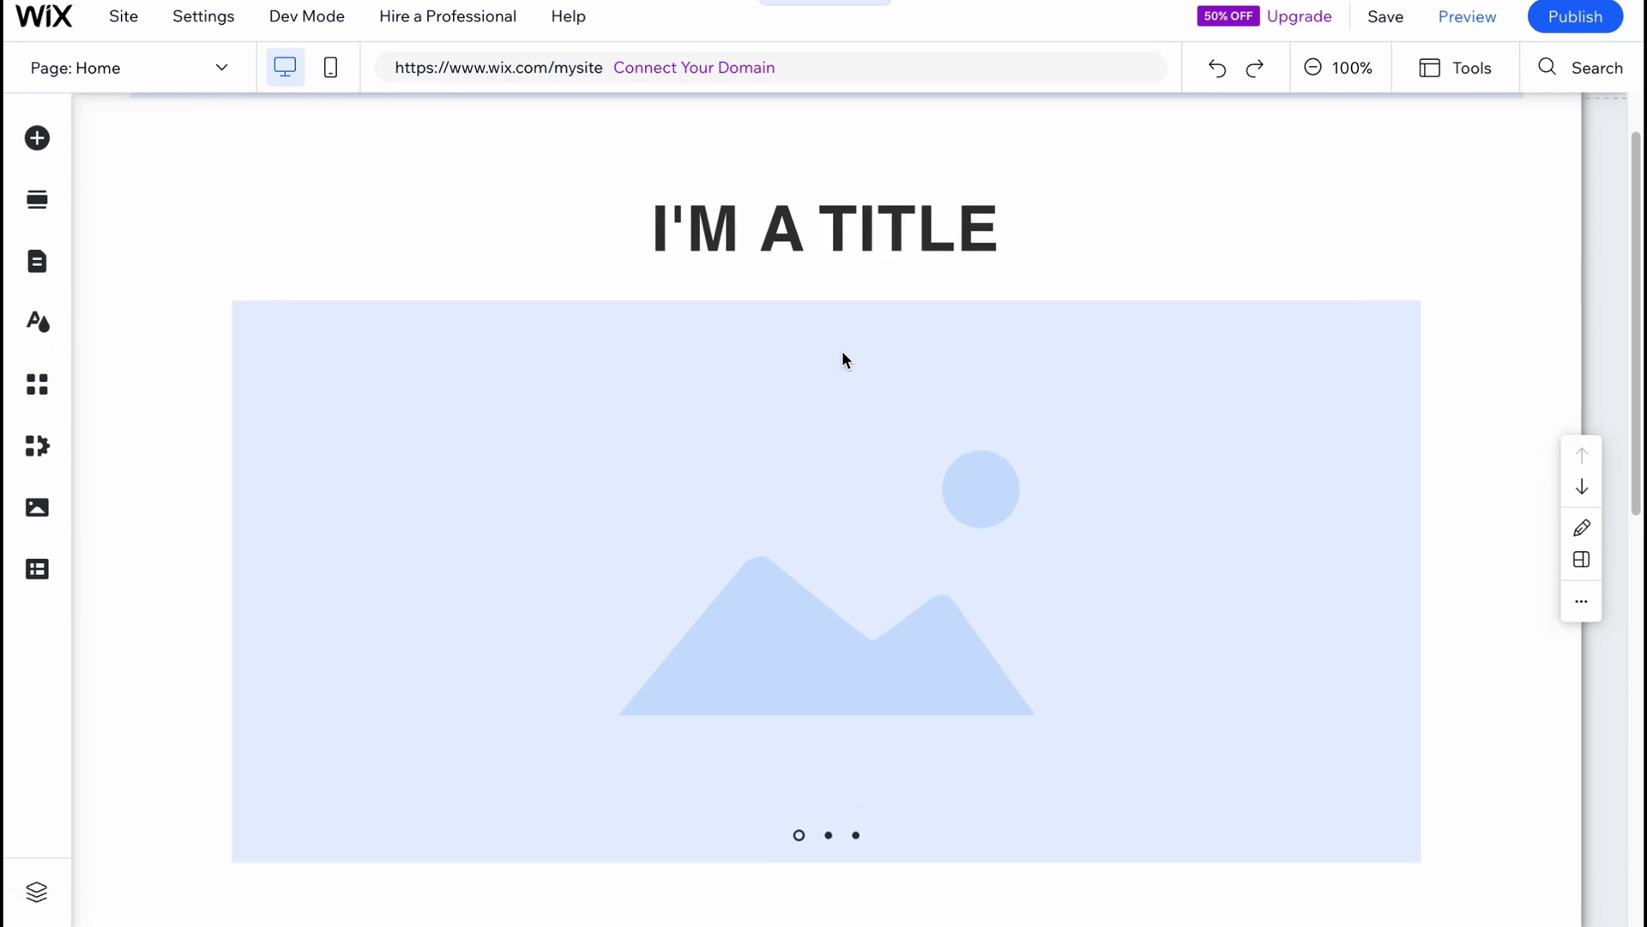
Duplicate Slide 1 of the top slideshow through Manage Slides, creating Slide 4.
{"action": "left_click", "coordinate": [852, 513]}
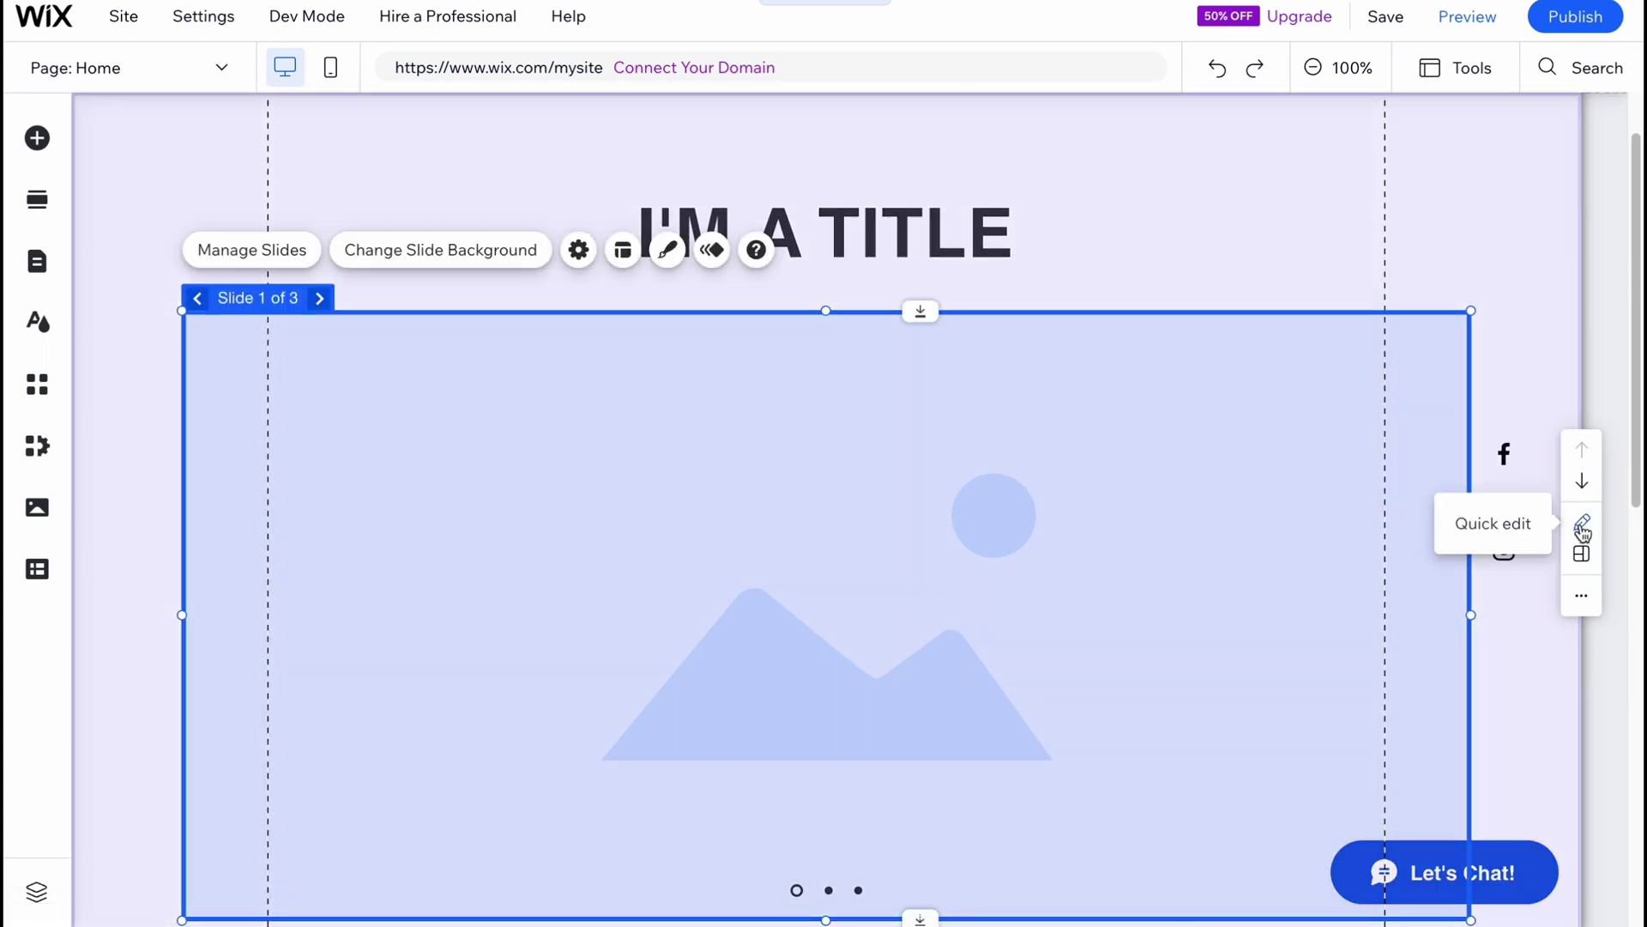
{"action": "scroll", "coordinate": [964, 570], "scroll_direction": "down", "scroll_amount": 2}
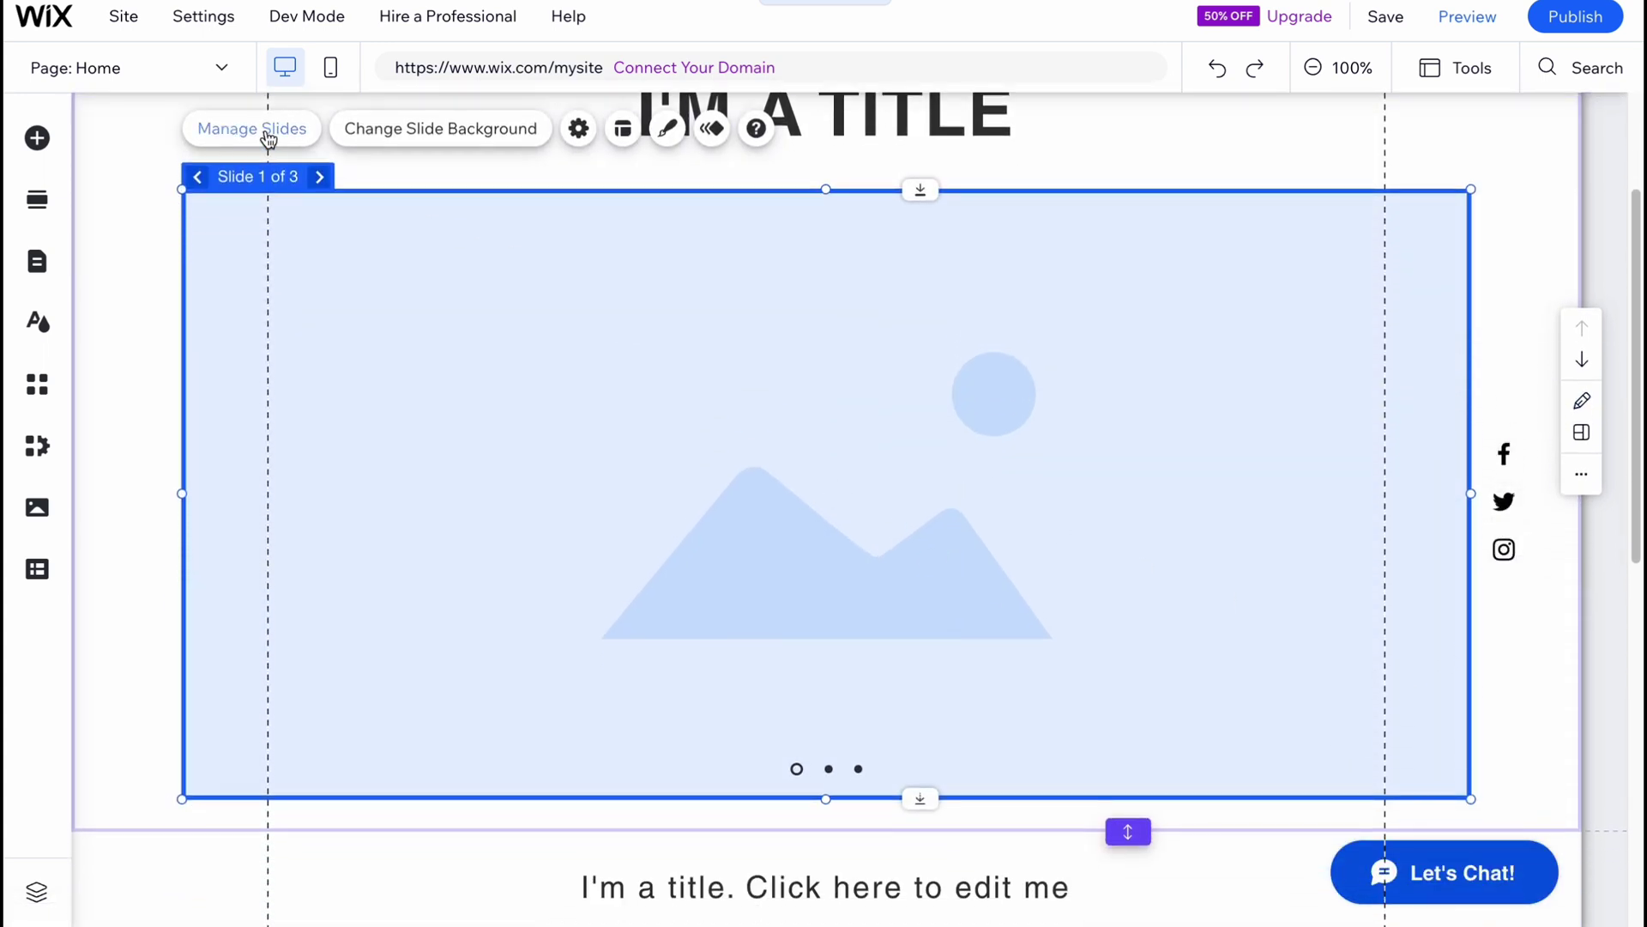
{"action": "left_click", "coordinate": [268, 136]}
{"action": "left_click", "coordinate": [1486, 281]}
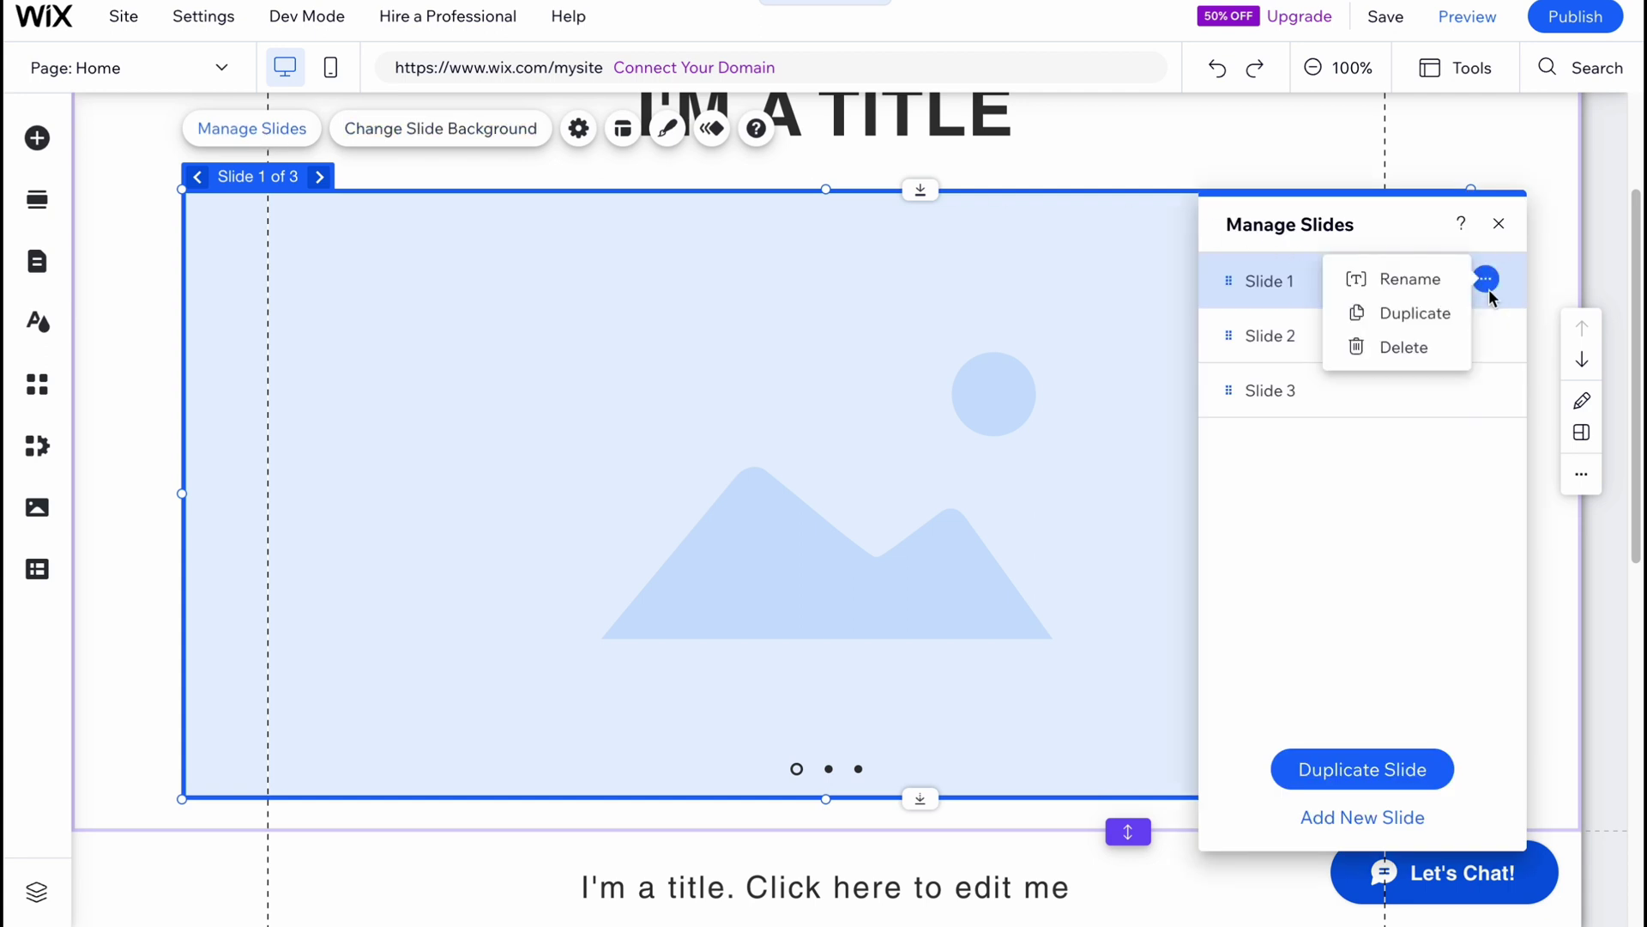
{"action": "left_click", "coordinate": [1414, 636]}
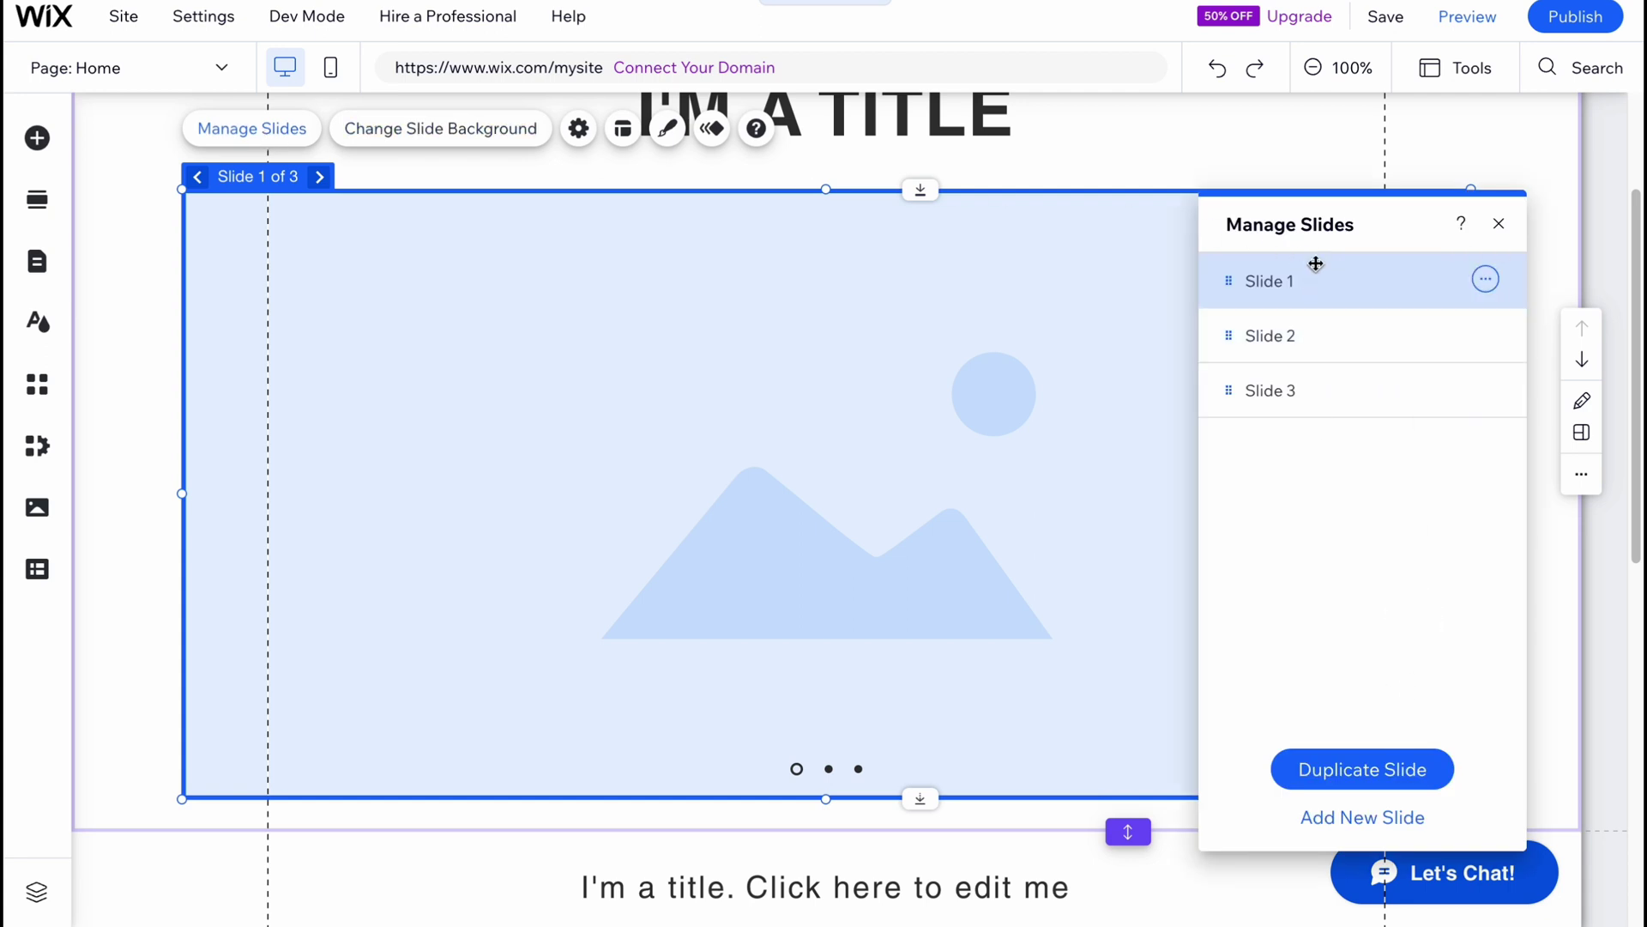
{"action": "left_click", "coordinate": [1486, 281]}
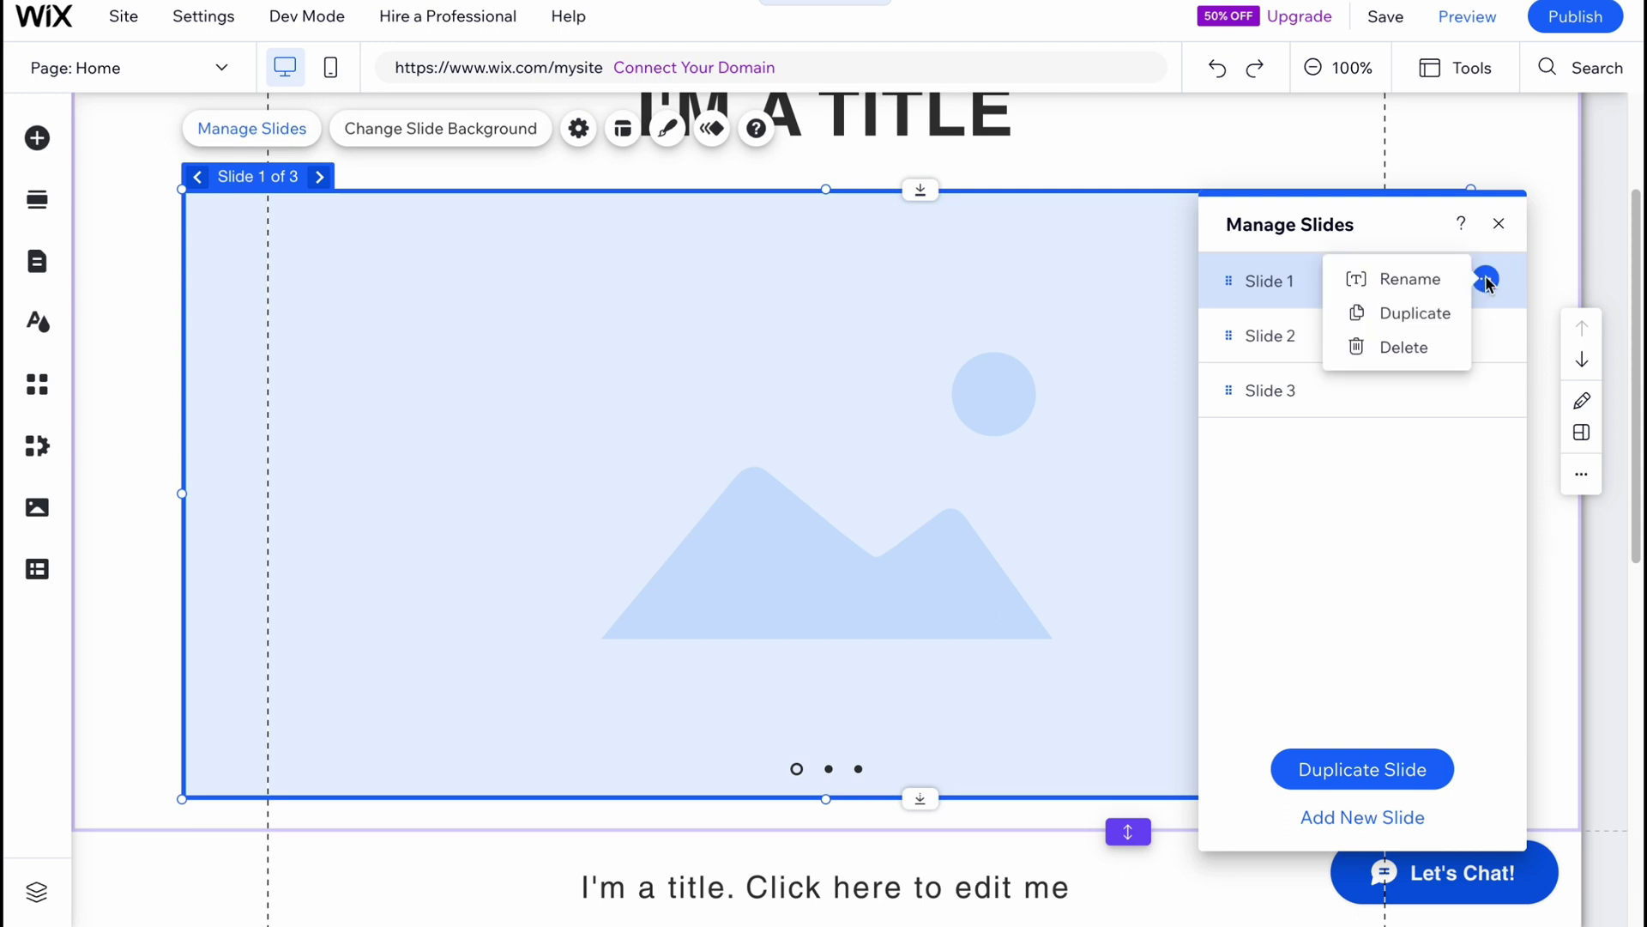
{"action": "left_click", "coordinate": [1374, 781]}
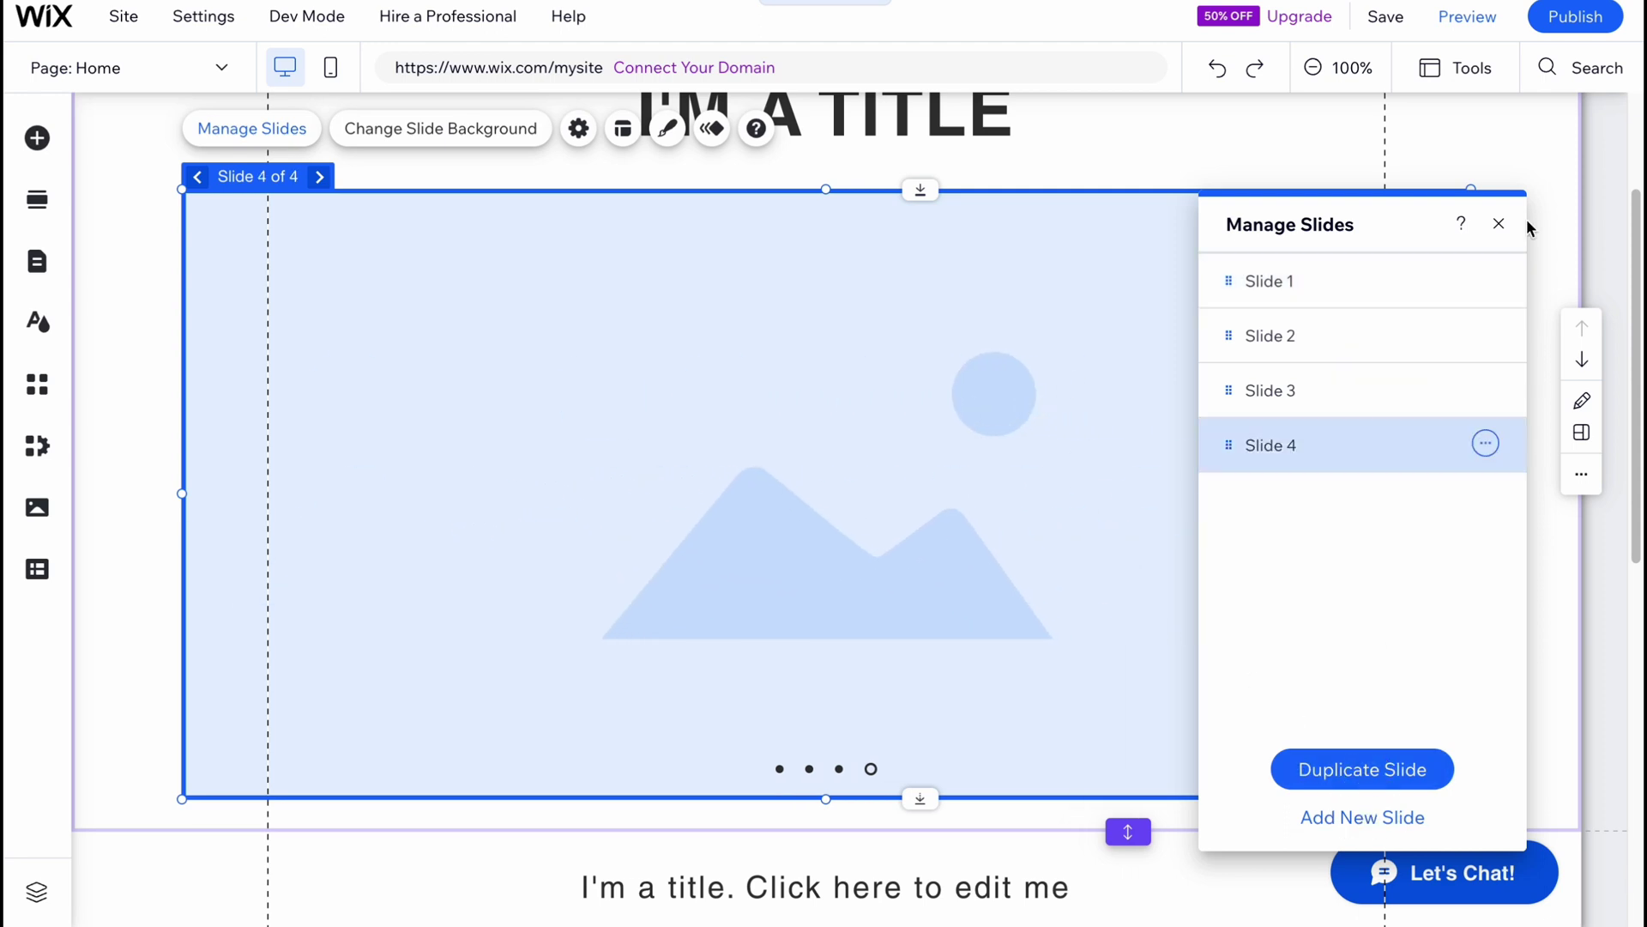
{"action": "left_click", "coordinate": [1499, 223]}
{"action": "scroll", "coordinate": [1305, 409], "scroll_direction": "down", "scroll_amount": 3}
{"action": "scroll", "coordinate": [968, 545], "scroll_direction": "down", "scroll_amount": 5}
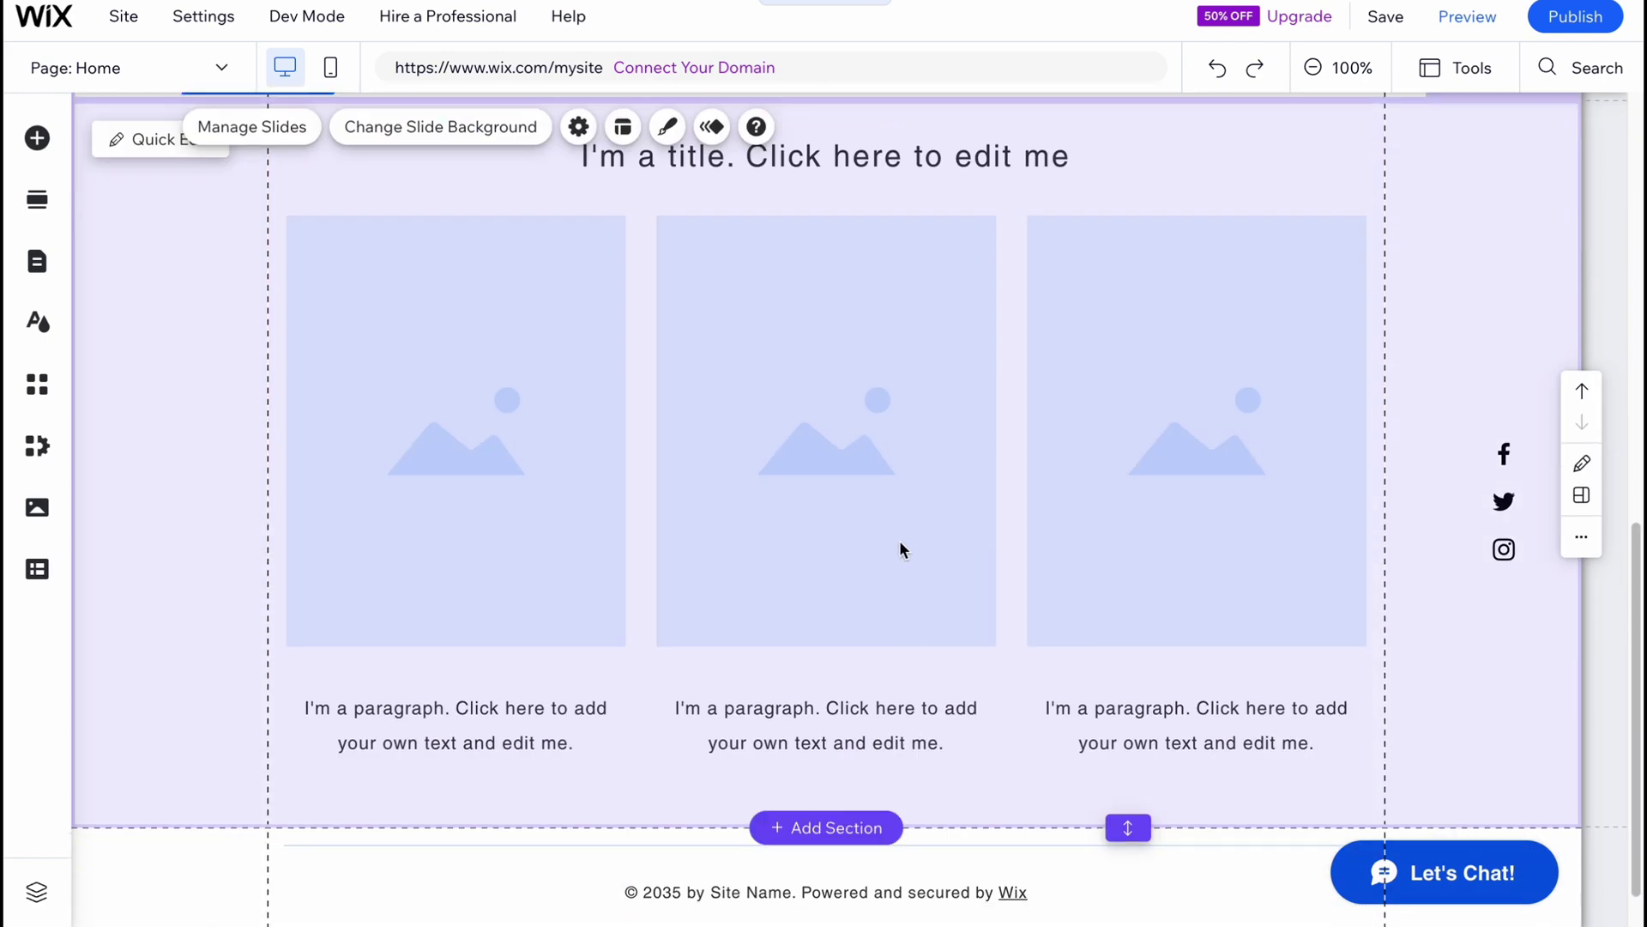
Replace the middle Services image with the Wix street-food photo of a smiling couple.
{"action": "left_click", "coordinate": [879, 456]}
{"action": "double_click", "coordinate": [855, 392]}
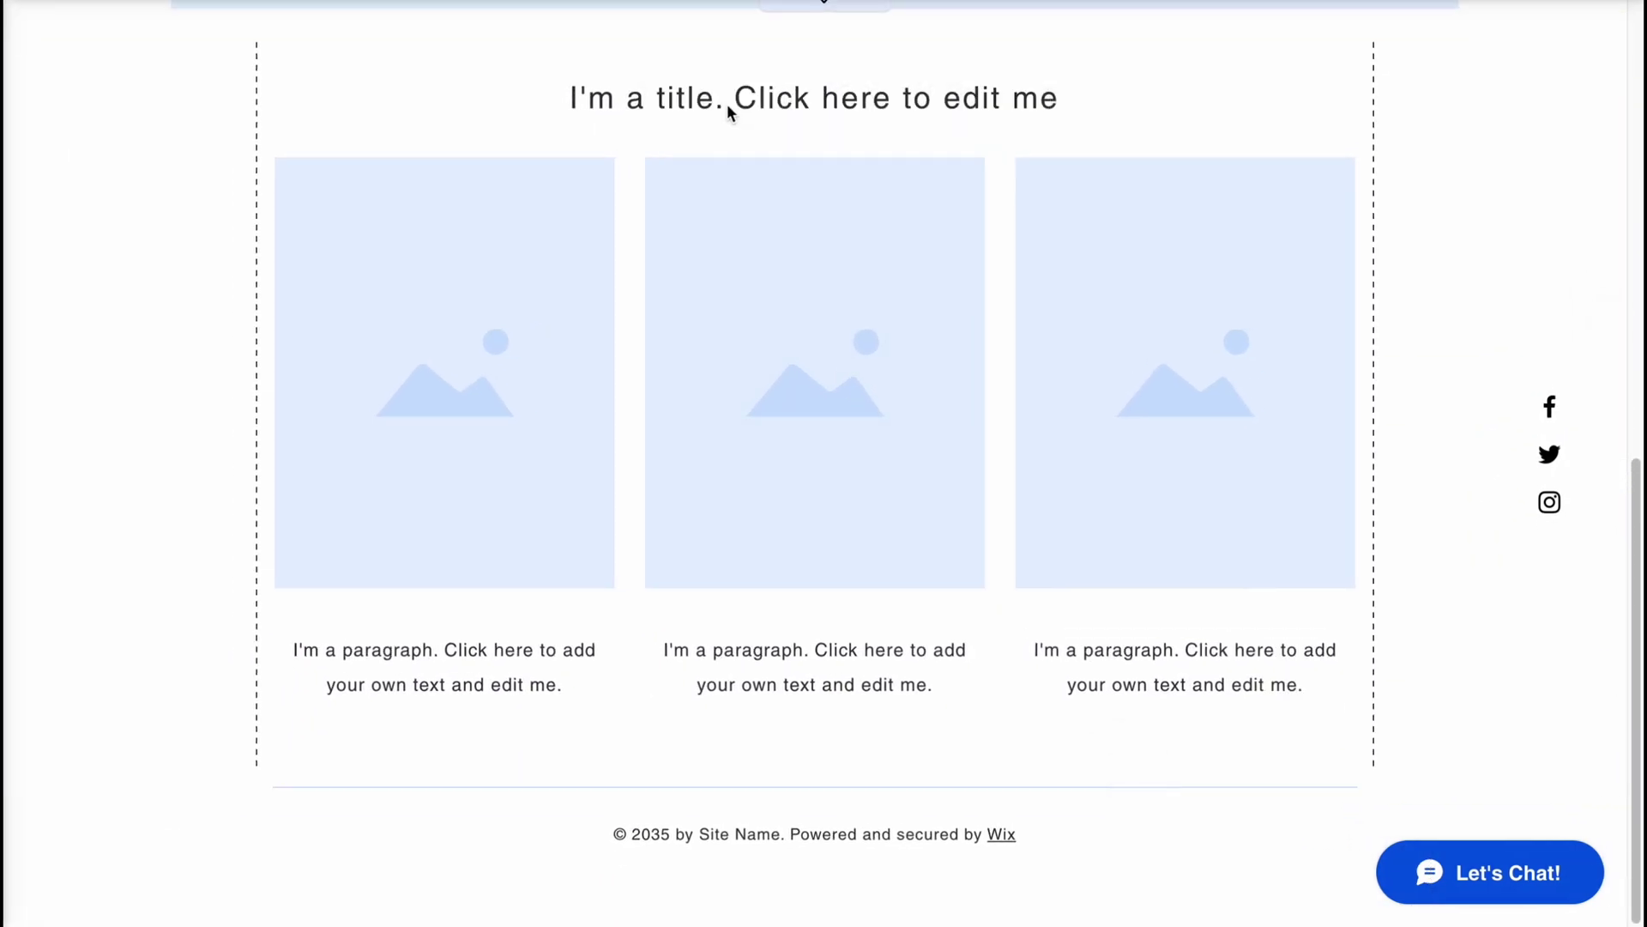
{"action": "left_click", "coordinate": [1148, 335]}
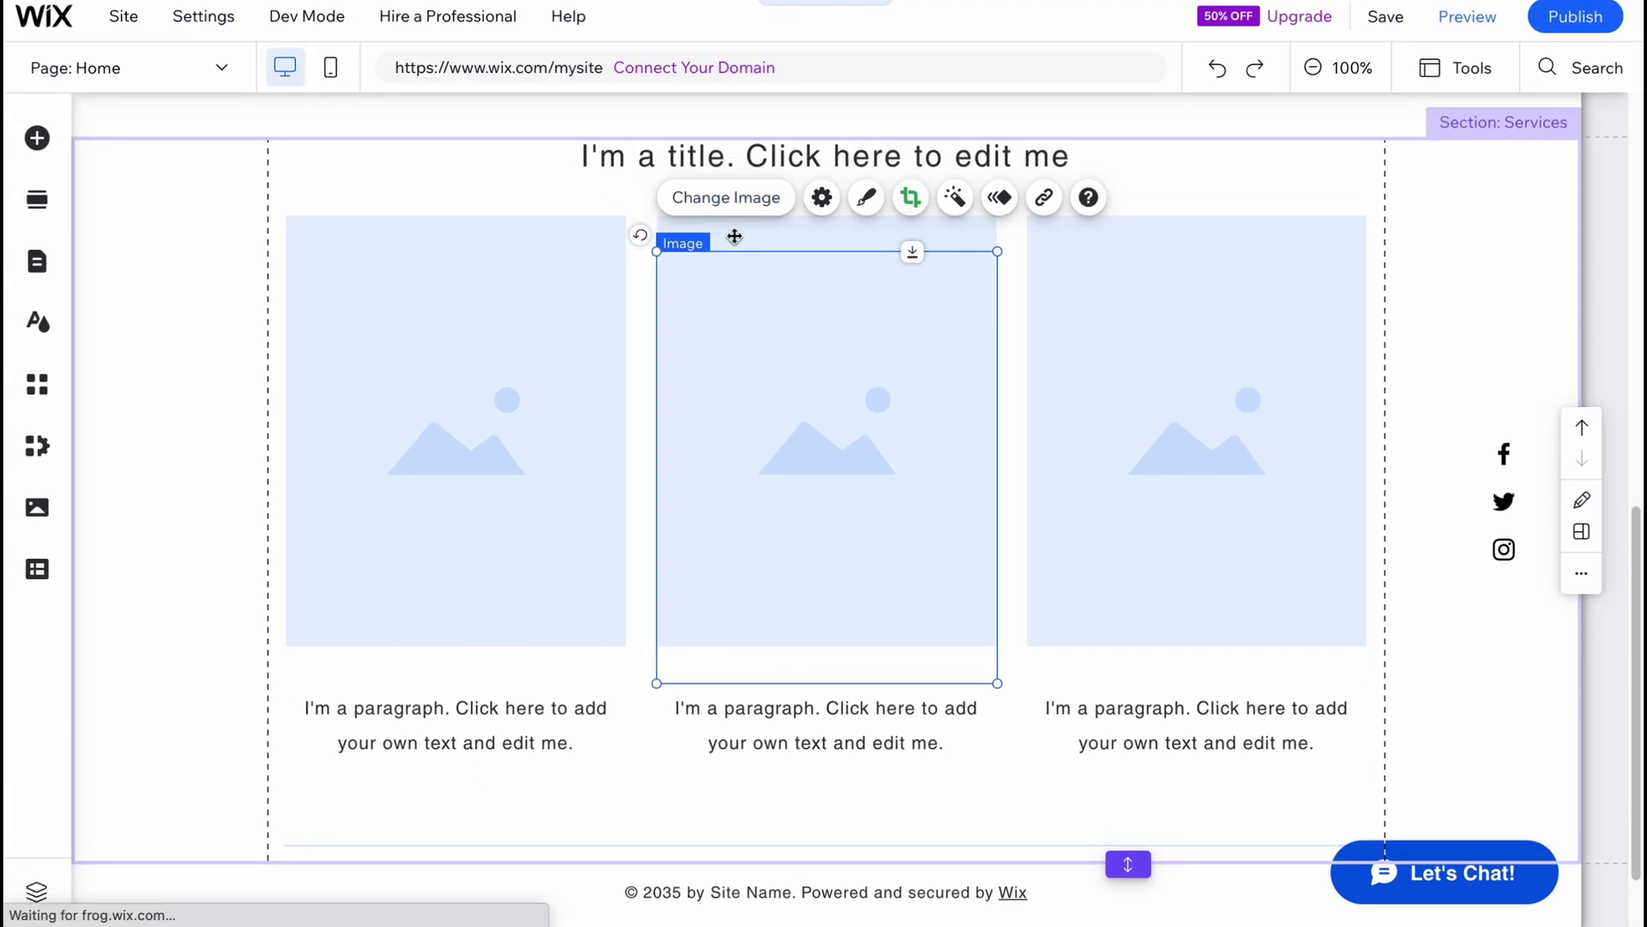
{"action": "left_click", "coordinate": [724, 198]}
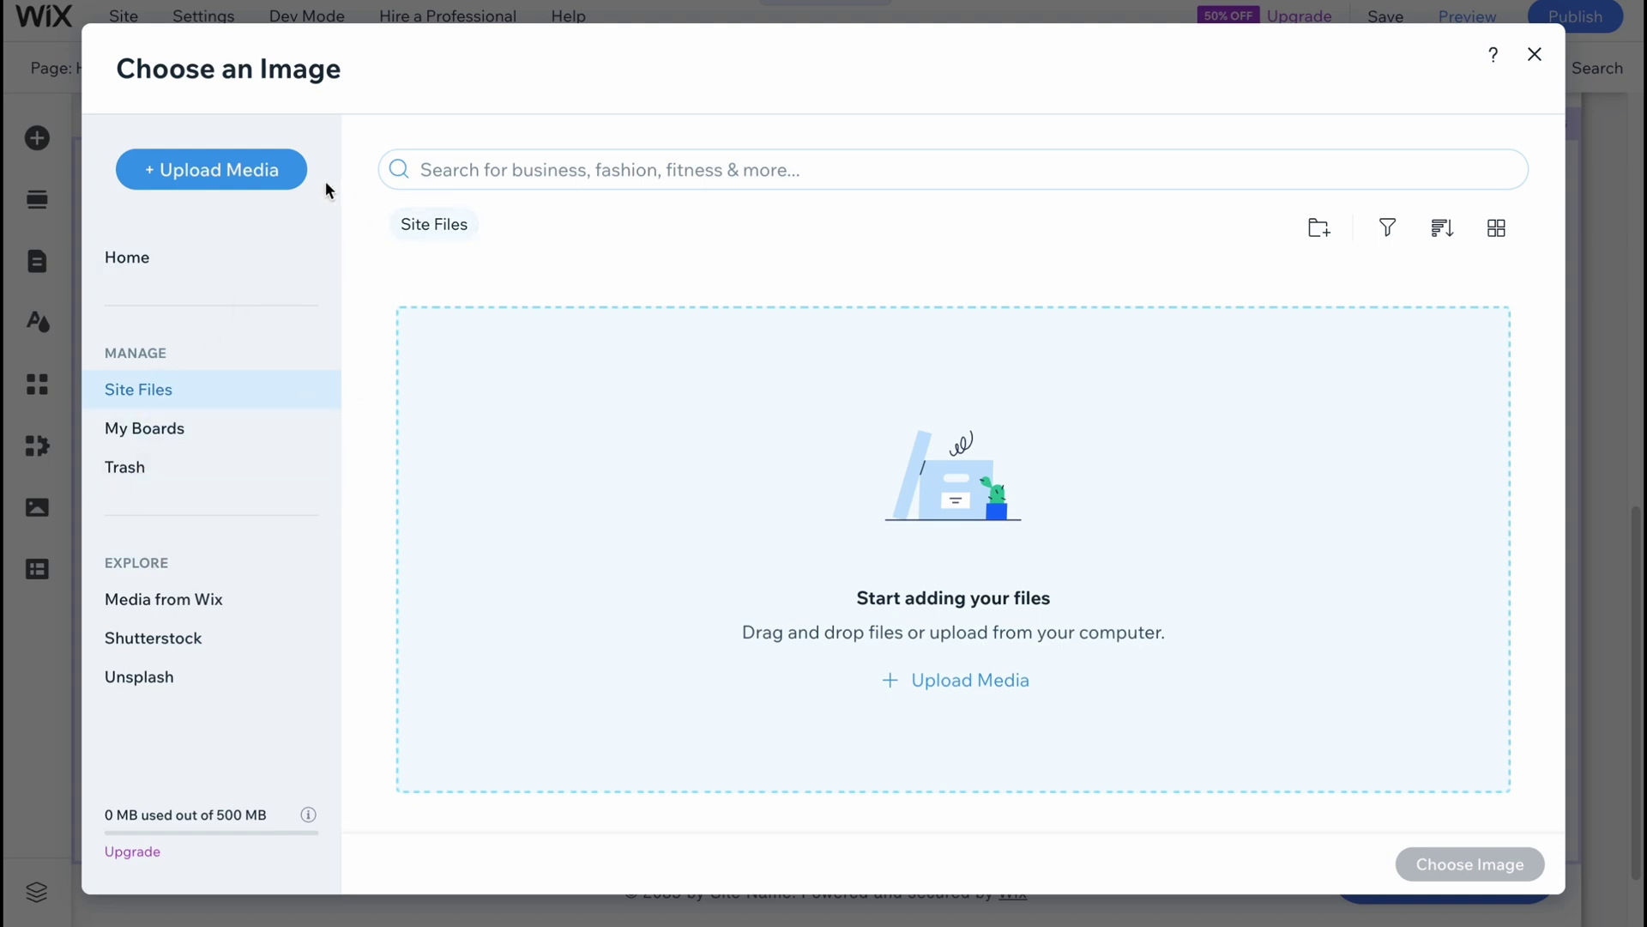
{"action": "left_click", "coordinate": [129, 259]}
{"action": "scroll", "coordinate": [678, 606], "scroll_direction": "down", "scroll_amount": 3}
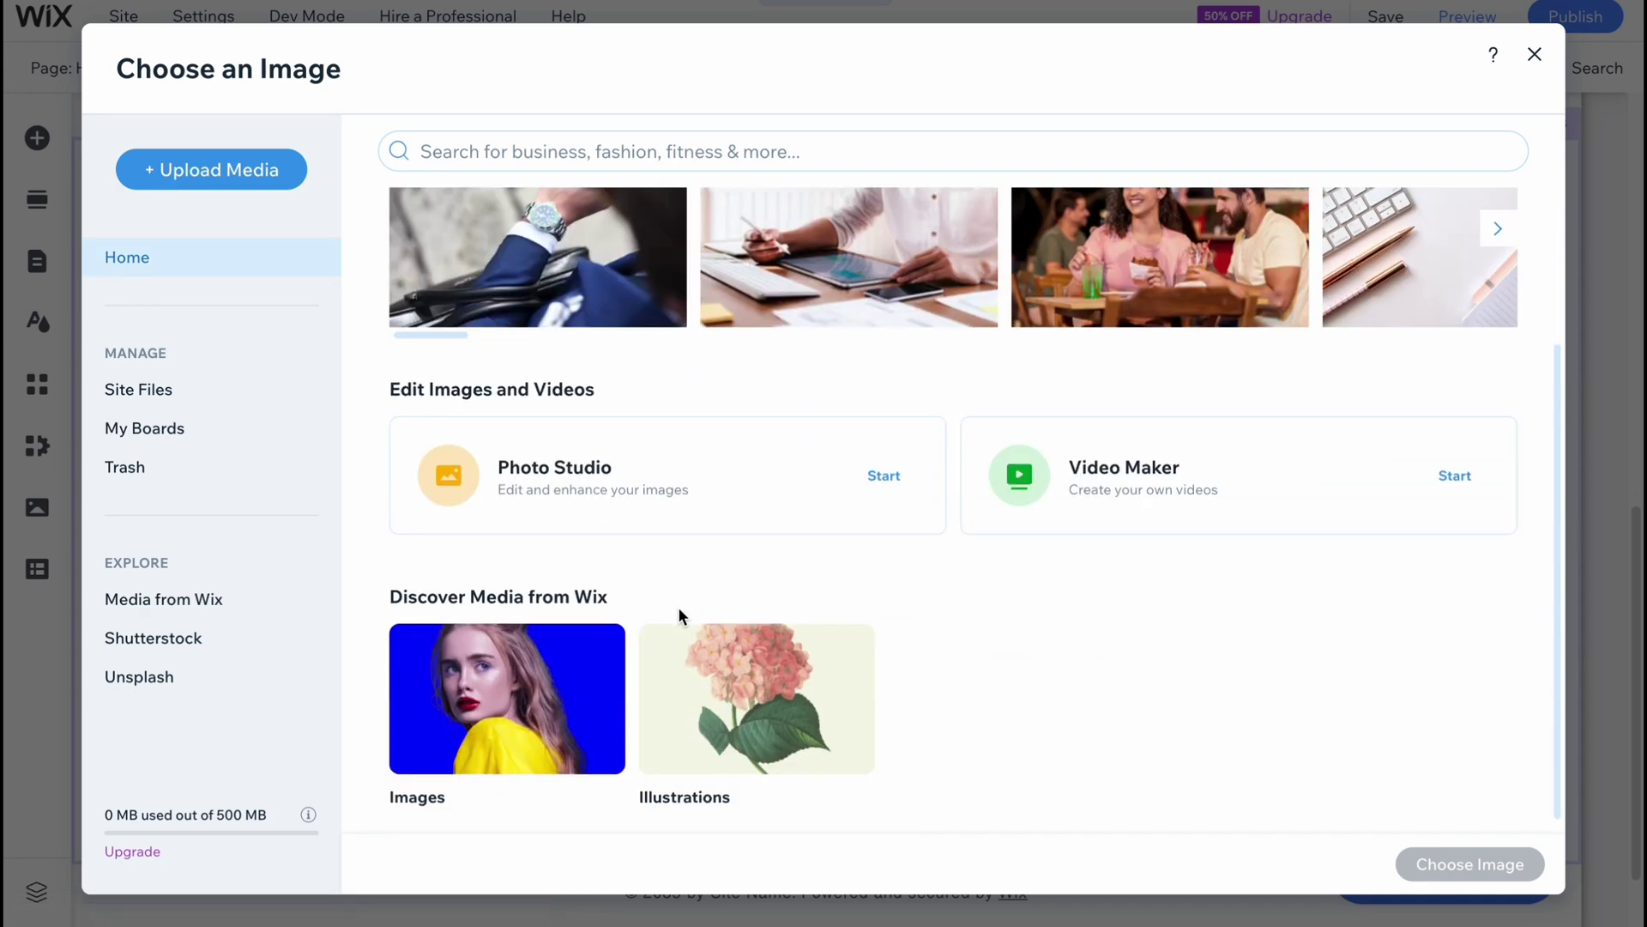
{"action": "scroll", "coordinate": [677, 604], "scroll_direction": "up", "scroll_amount": 3}
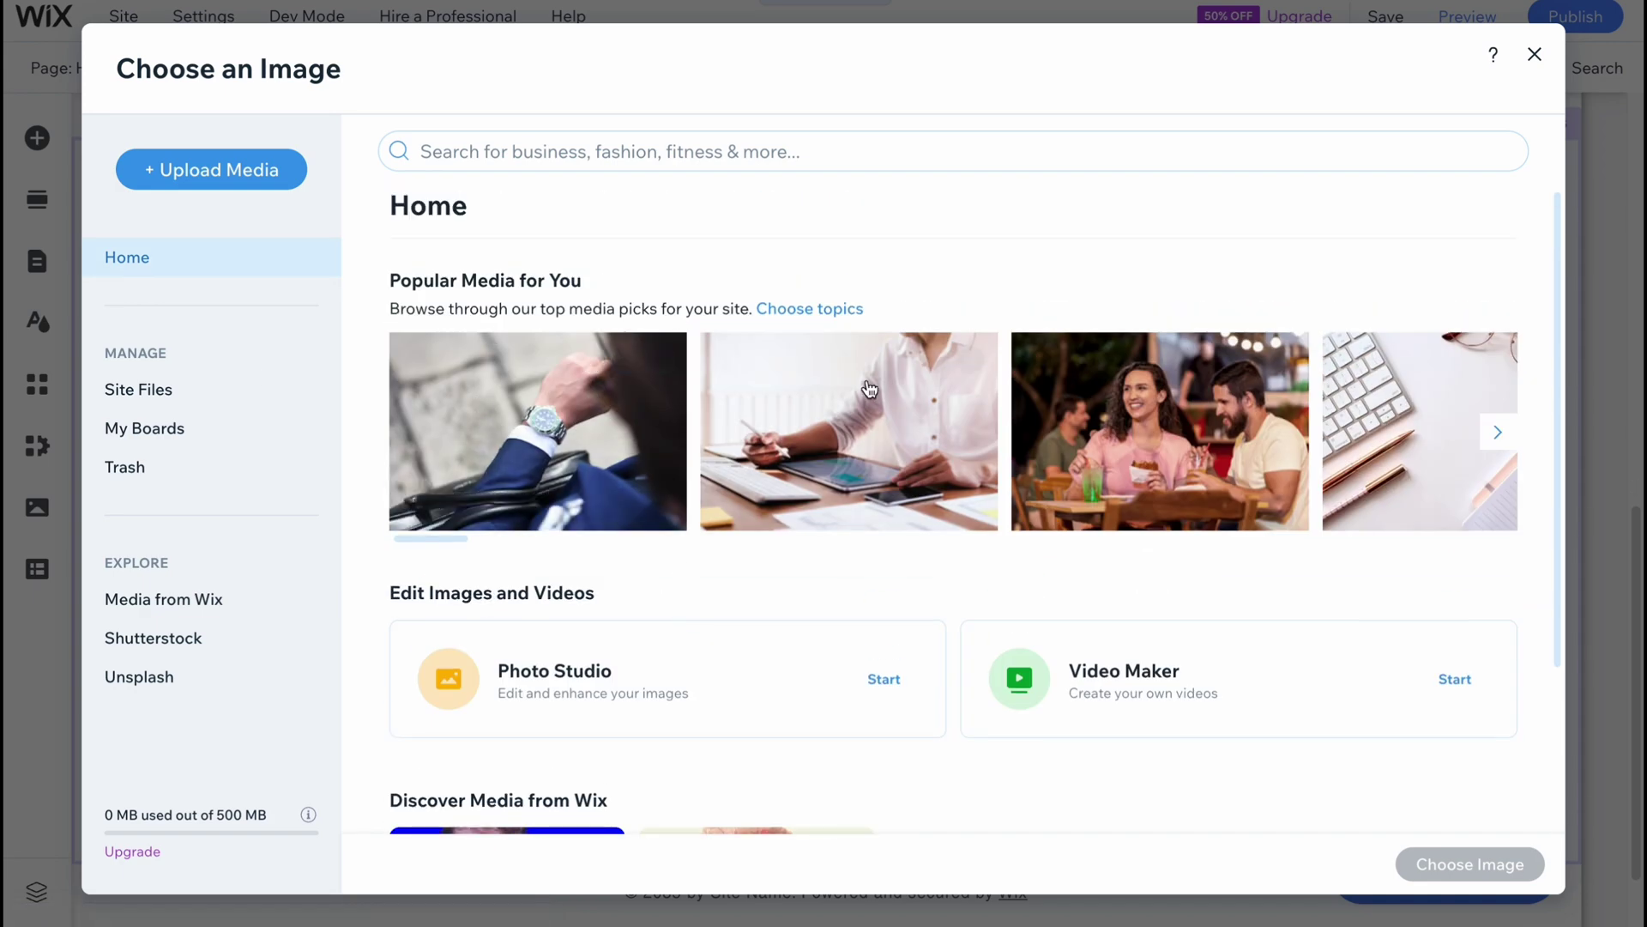
{"action": "left_click", "coordinate": [1143, 495]}
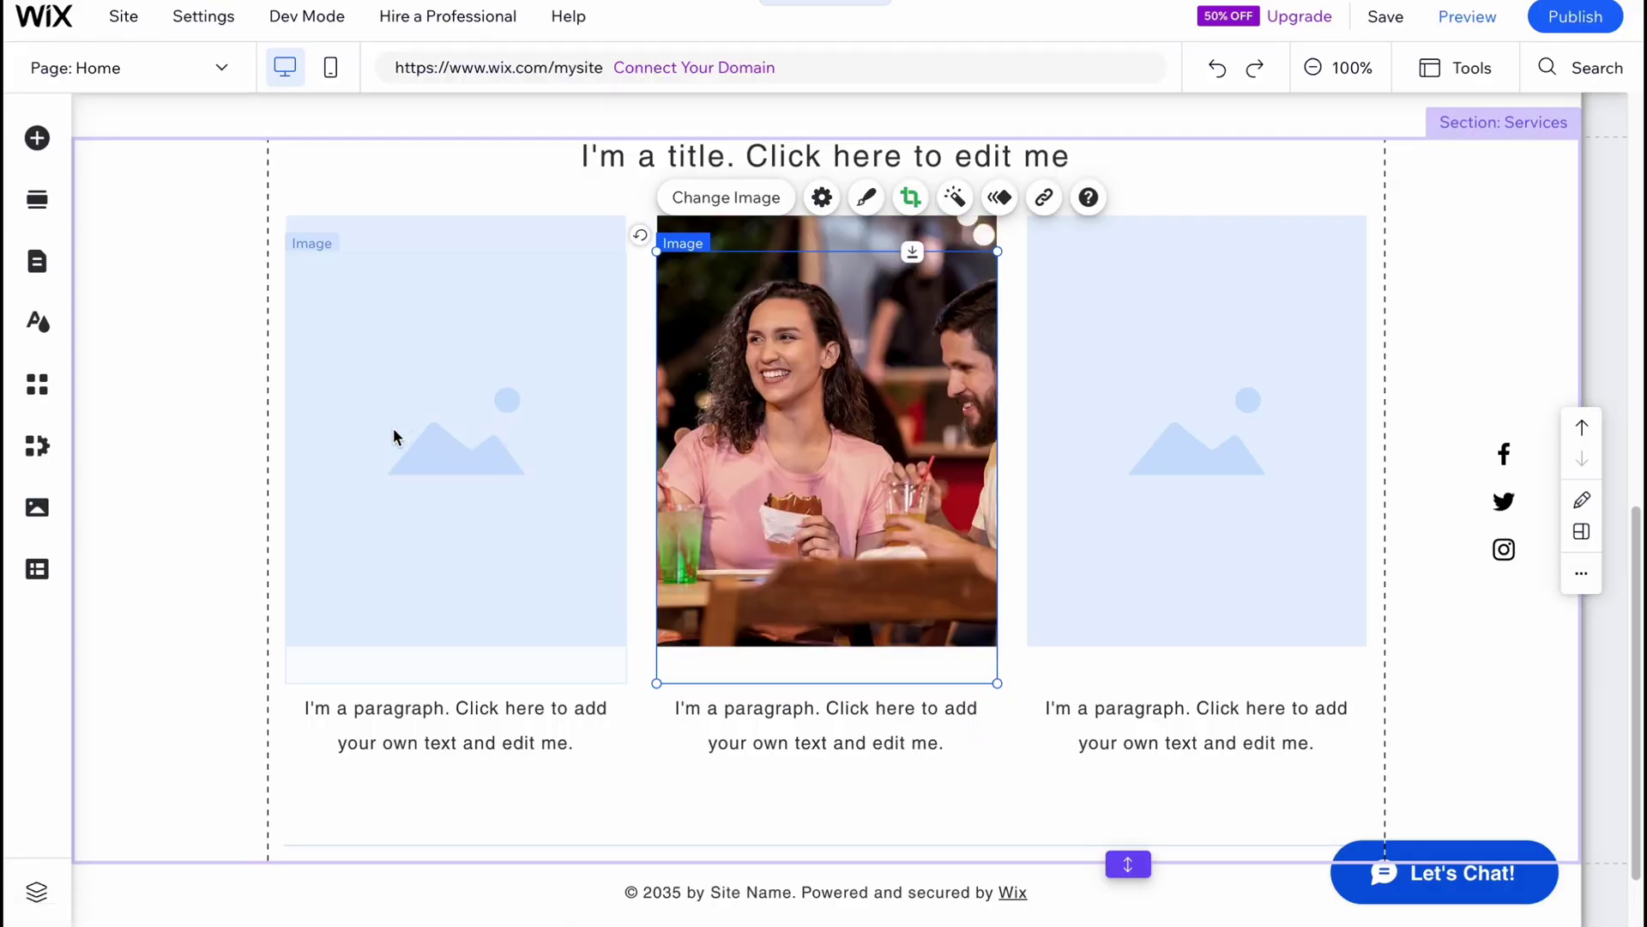
{"action": "left_click", "coordinate": [392, 431]}
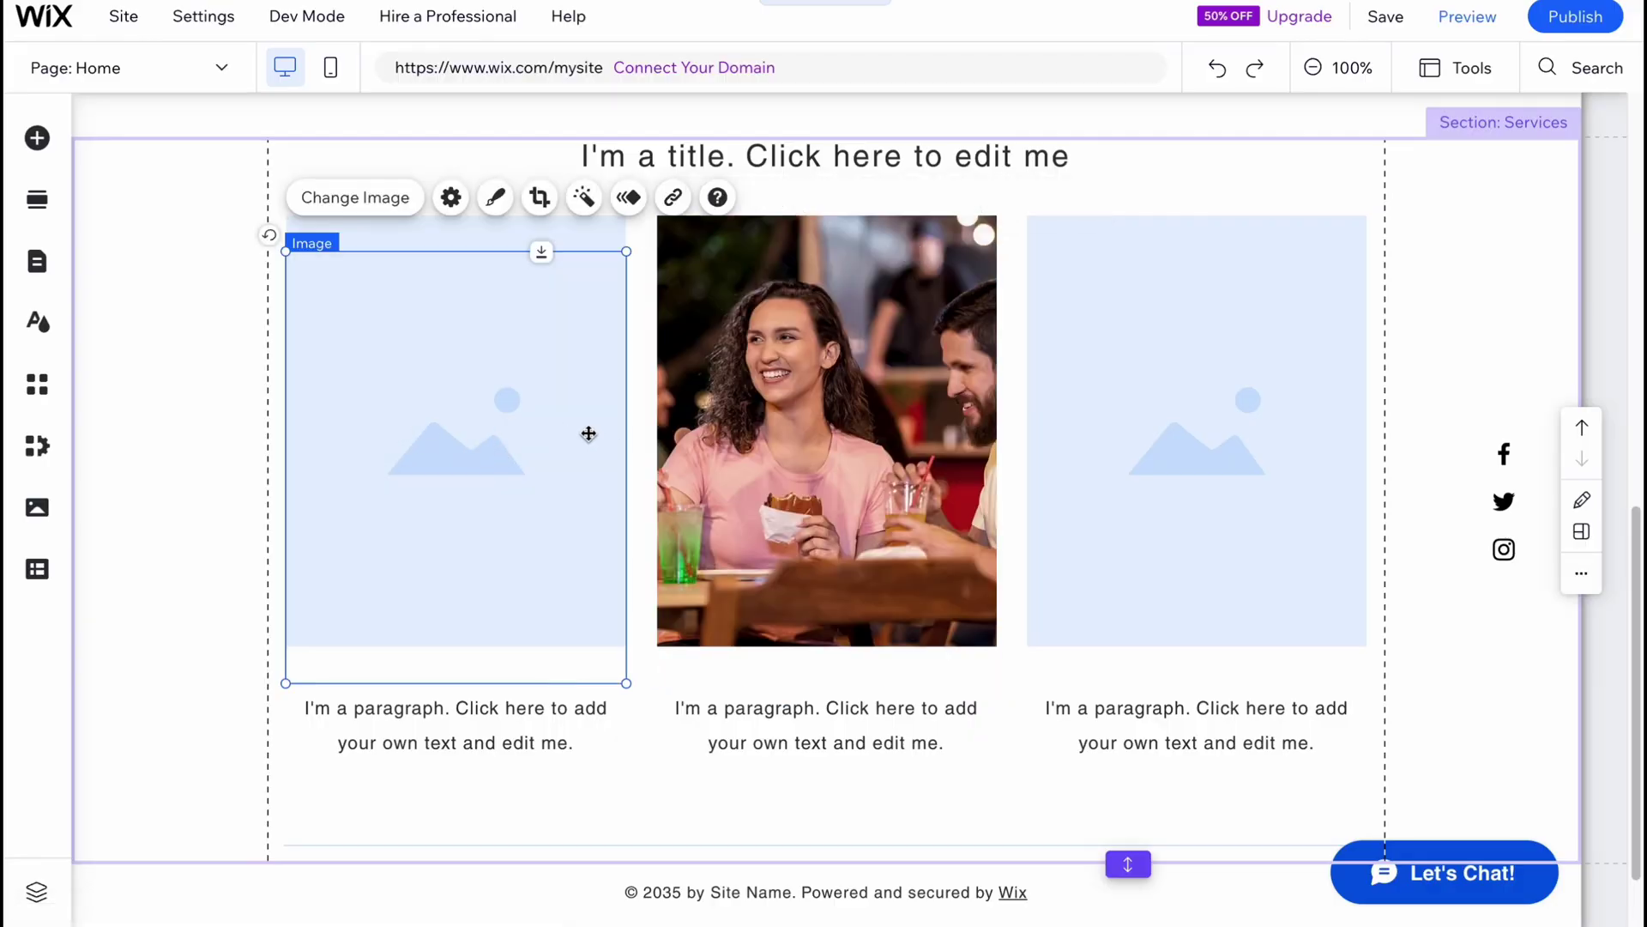
{"action": "scroll", "coordinate": [738, 491], "scroll_direction": "up", "scroll_amount": 4}
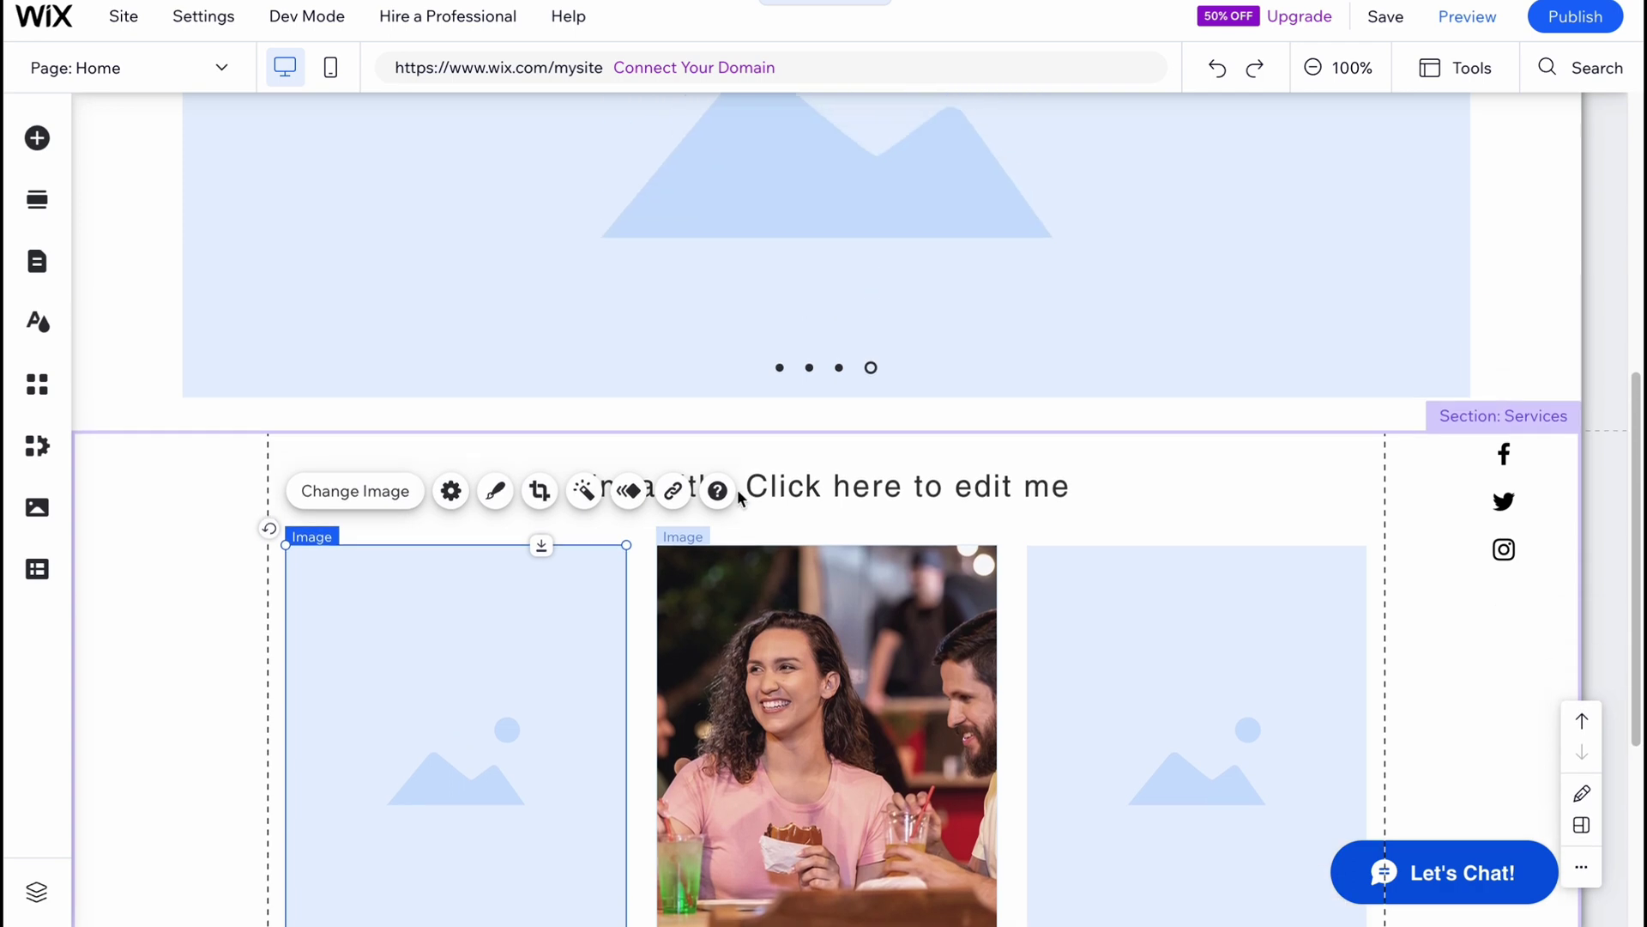
{"action": "scroll", "coordinate": [749, 496], "scroll_direction": "down", "scroll_amount": 5}
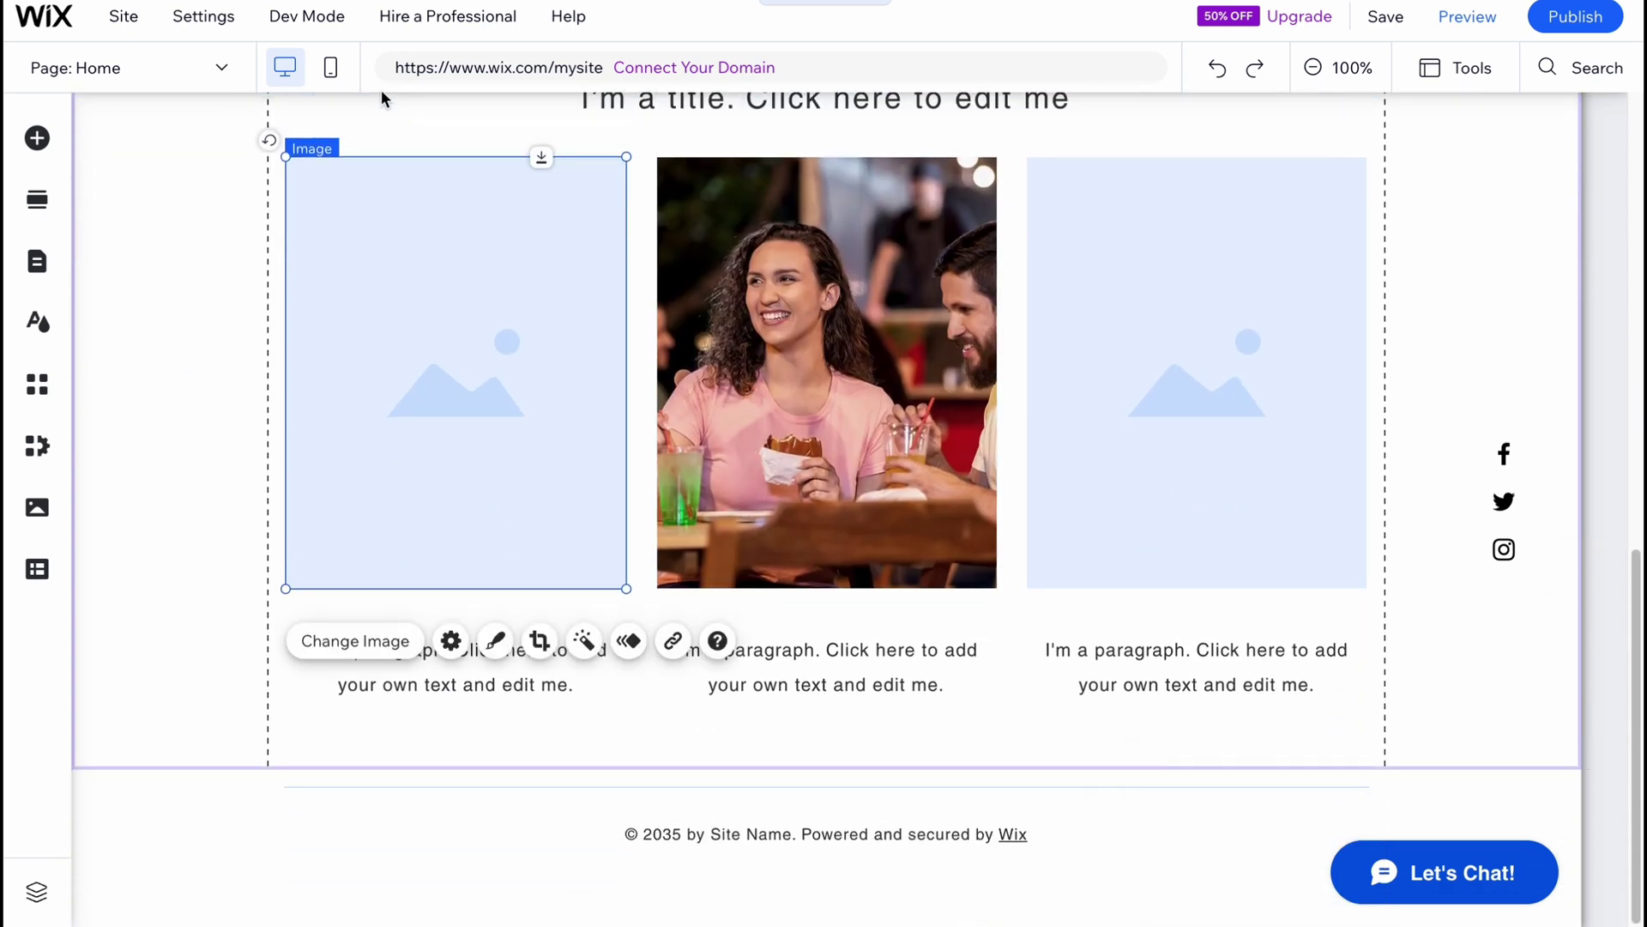
Switch the Editor to mobile view and scroll through the stacked Home page layout.
{"action": "left_click", "coordinate": [330, 69]}
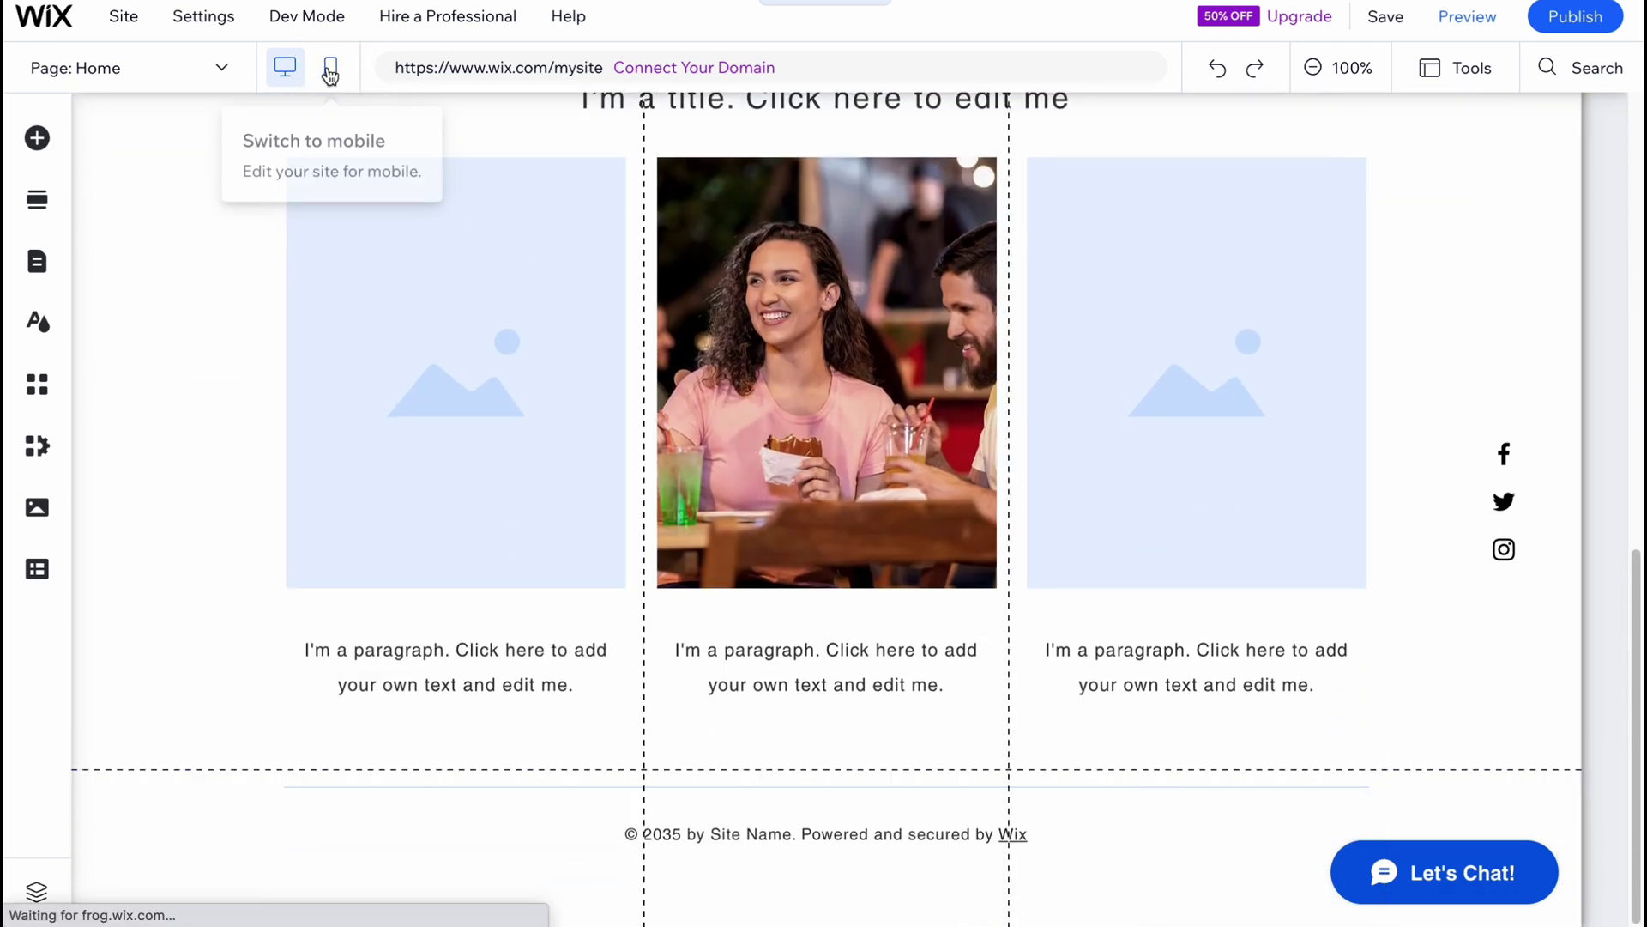
{"action": "scroll", "coordinate": [841, 514], "scroll_direction": "up", "scroll_amount": 3}
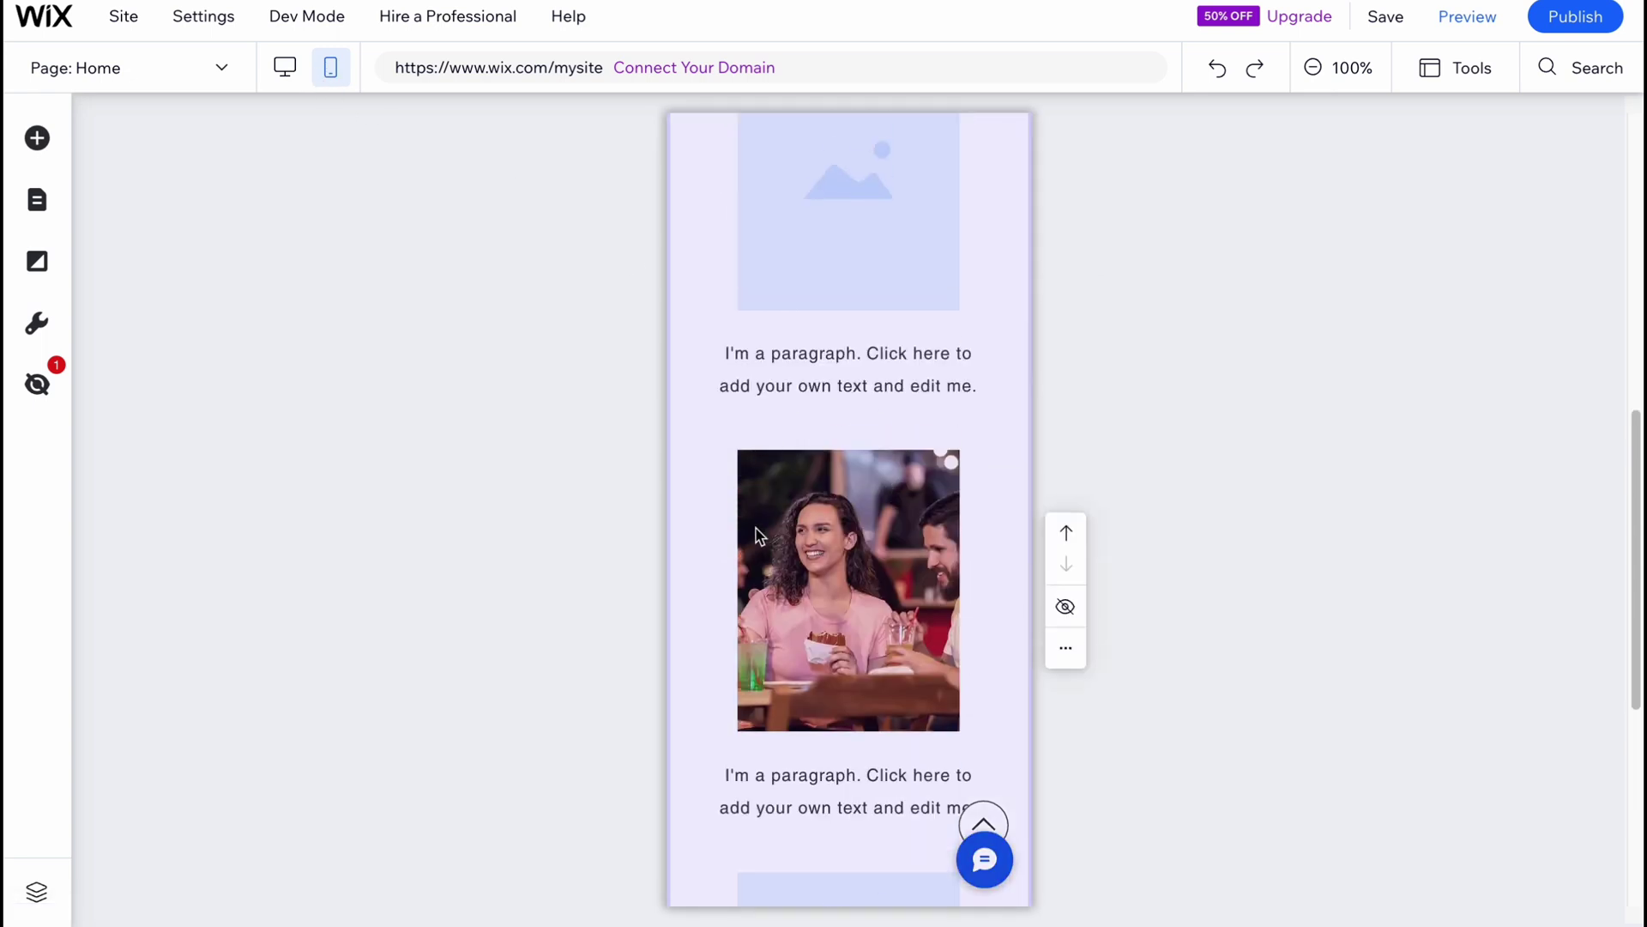
{"action": "scroll", "coordinate": [806, 582], "scroll_direction": "up", "scroll_amount": 10}
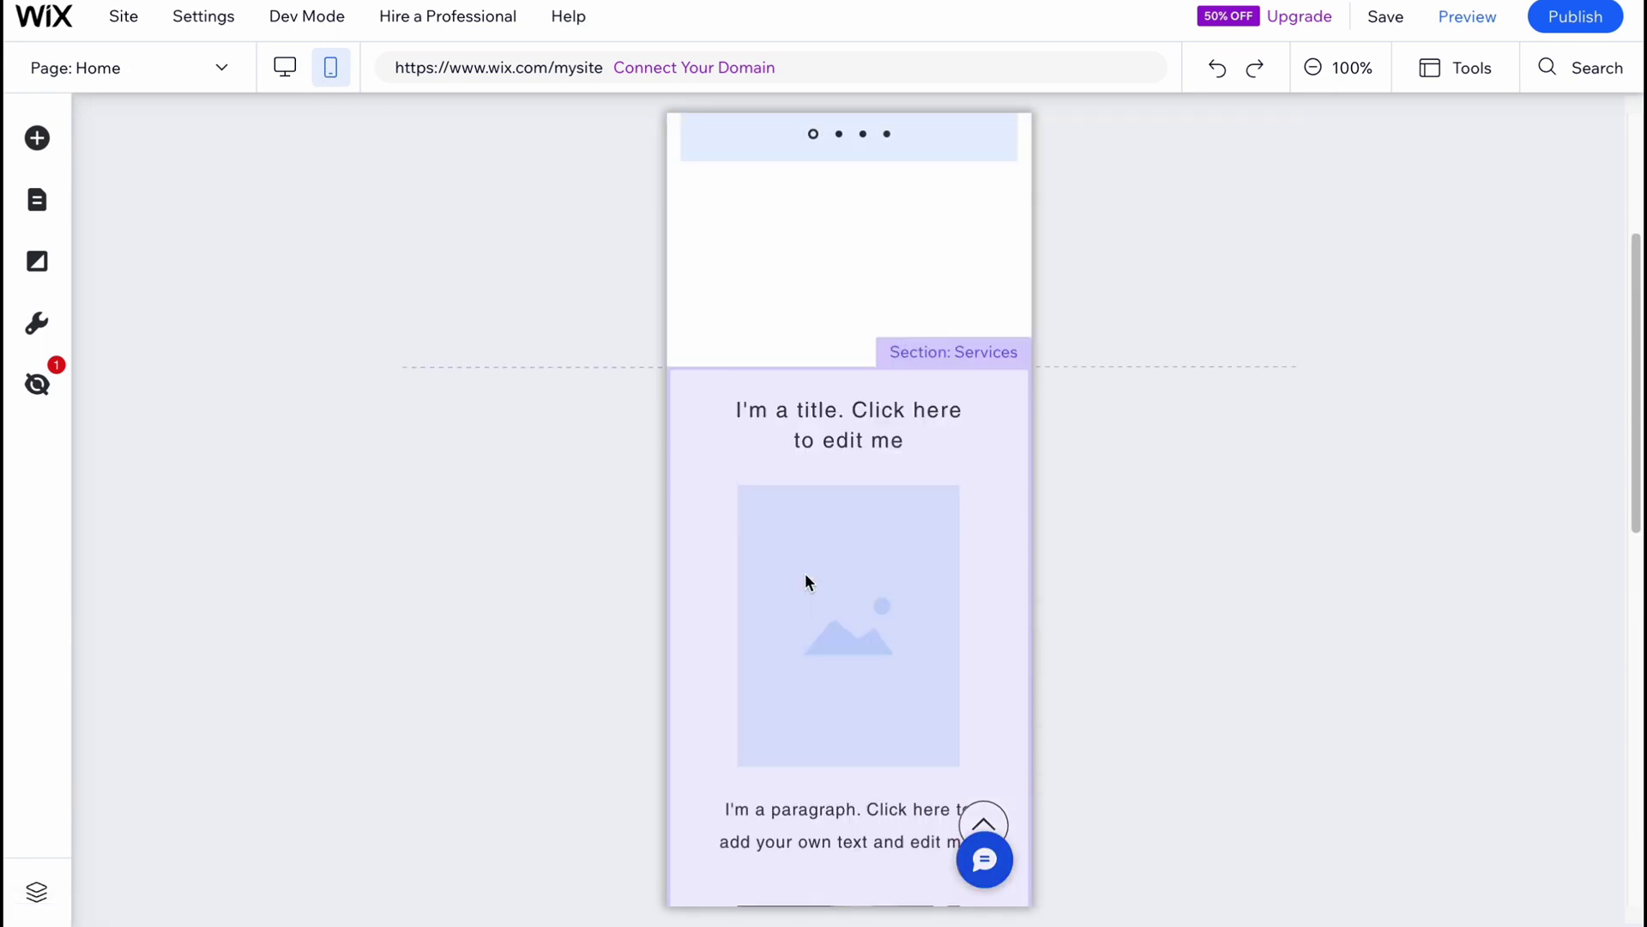
{"action": "scroll", "coordinate": [803, 583], "scroll_direction": "down", "scroll_amount": 10}
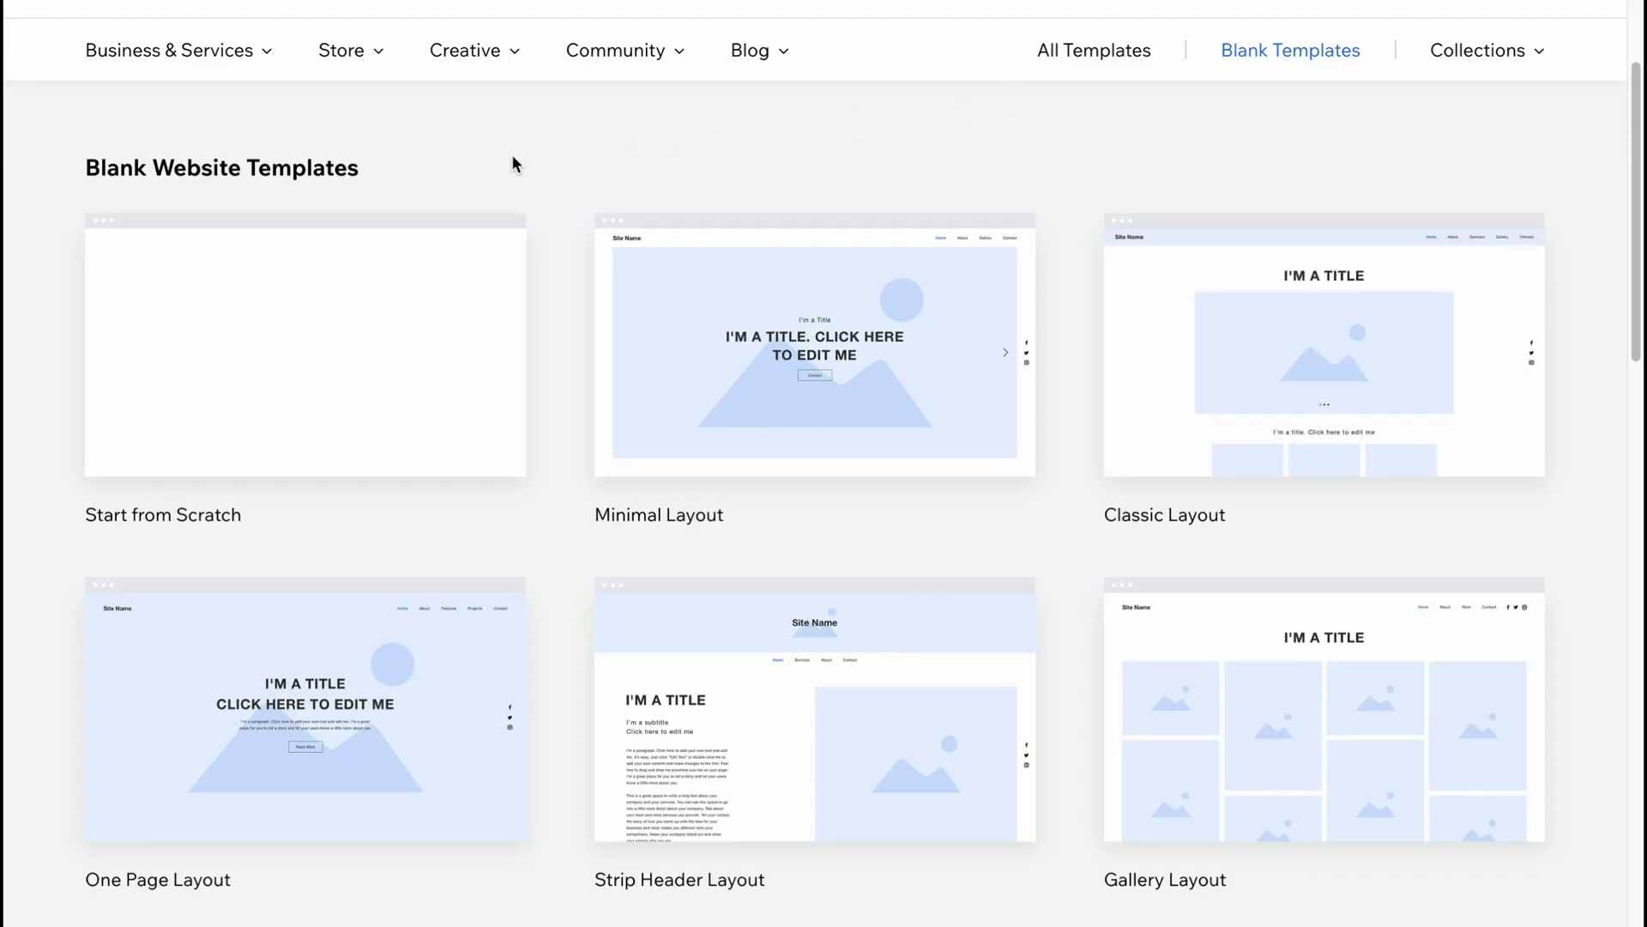
{"action": "scroll", "coordinate": [511, 162], "scroll_direction": "up", "scroll_amount": 2}
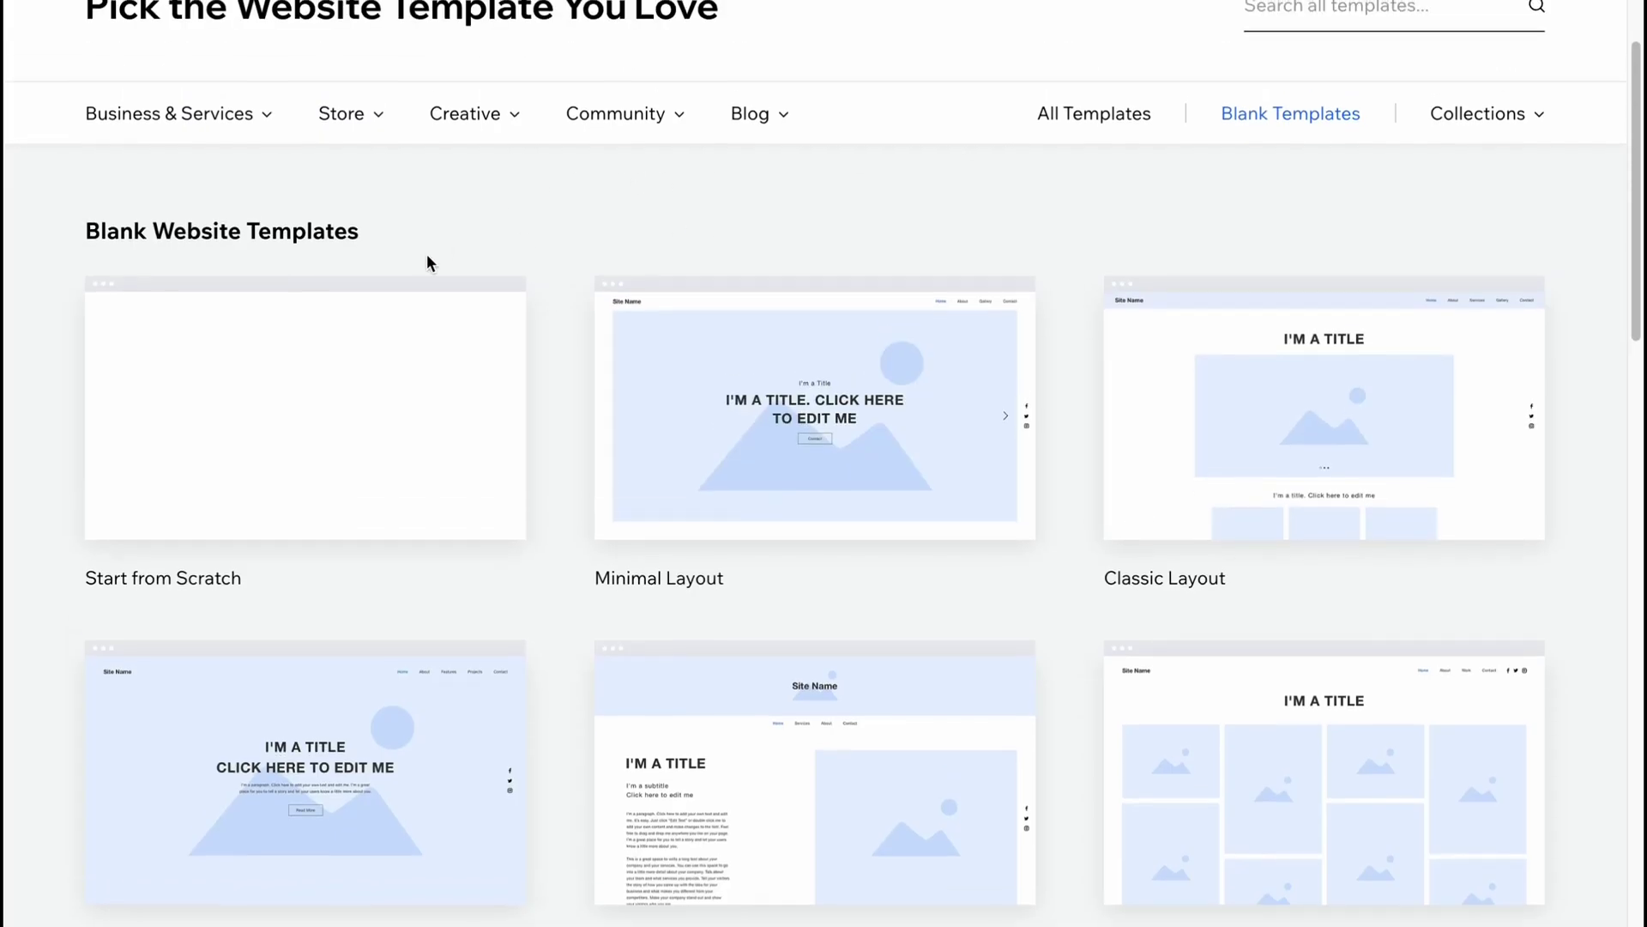
Find the Business Consulting Company template under All Templates and start editing it.
{"action": "left_click", "coordinate": [1086, 129]}
{"action": "scroll", "coordinate": [1067, 446], "scroll_direction": "down", "scroll_amount": 5}
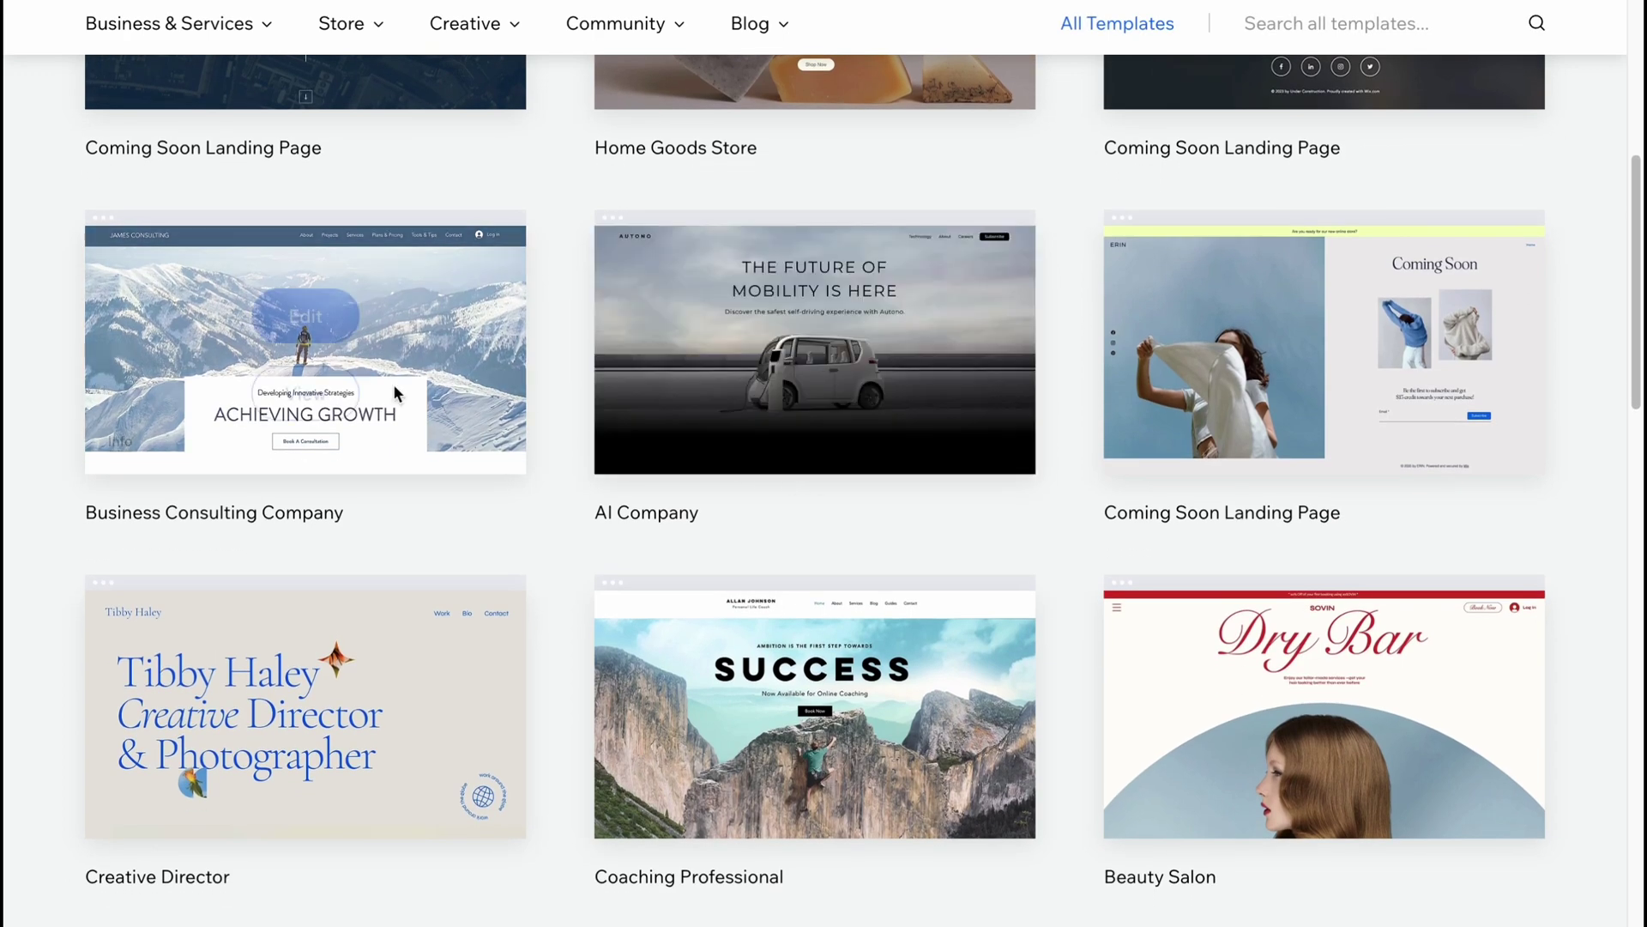
{"action": "mouse_move", "coordinate": [354, 411]}
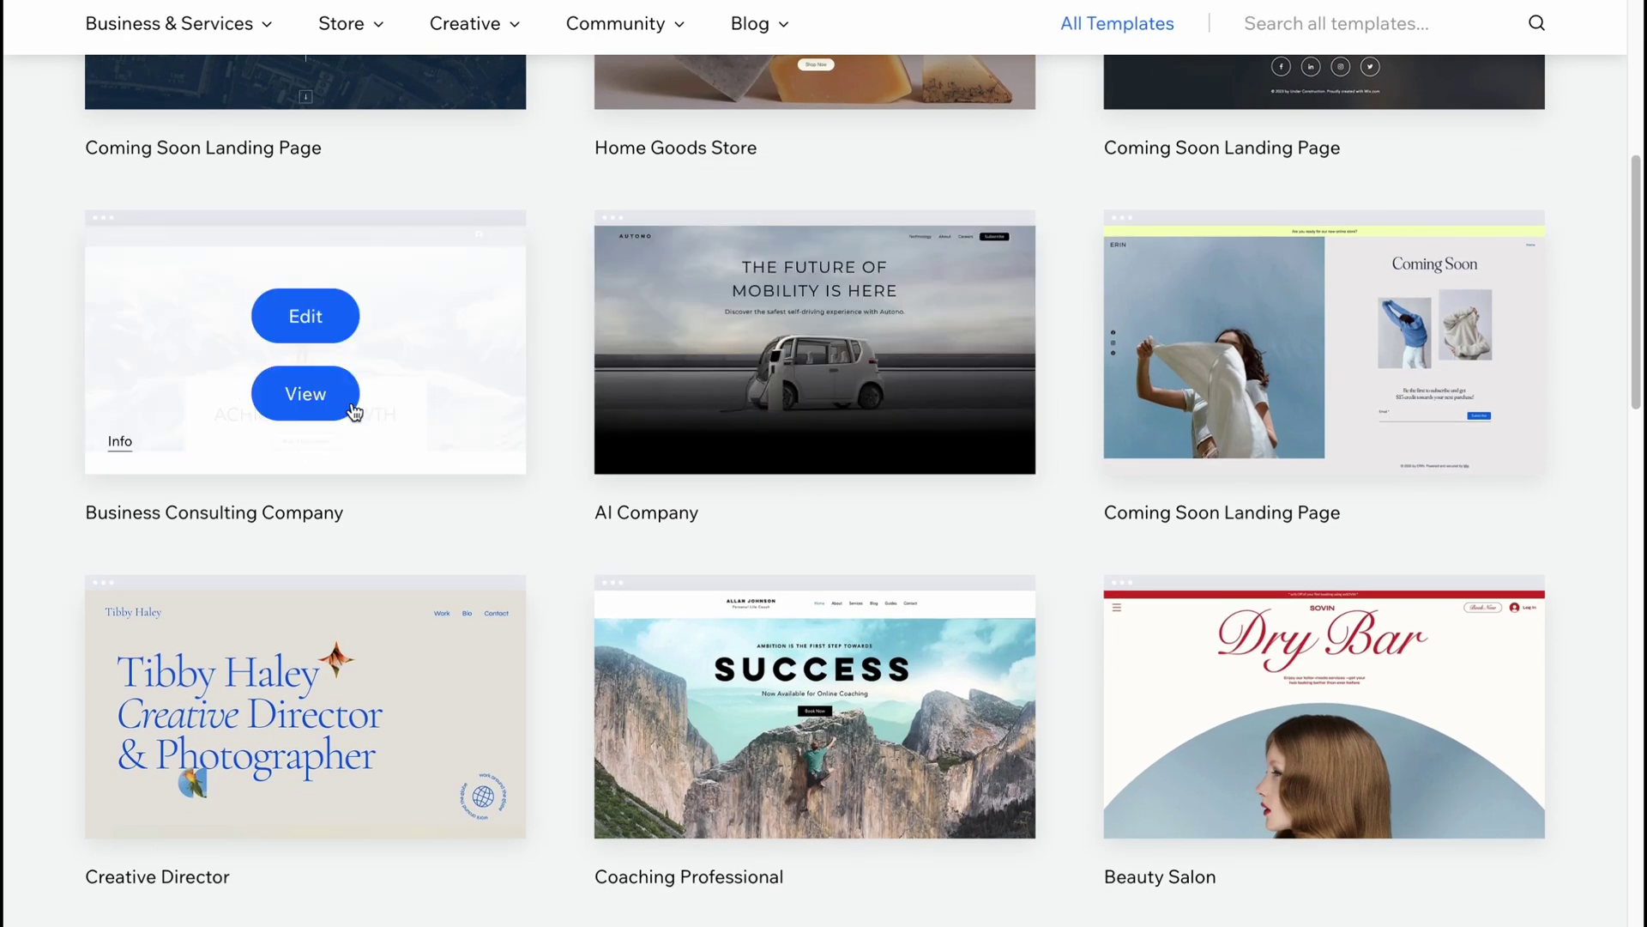
{"action": "left_click", "coordinate": [317, 330]}
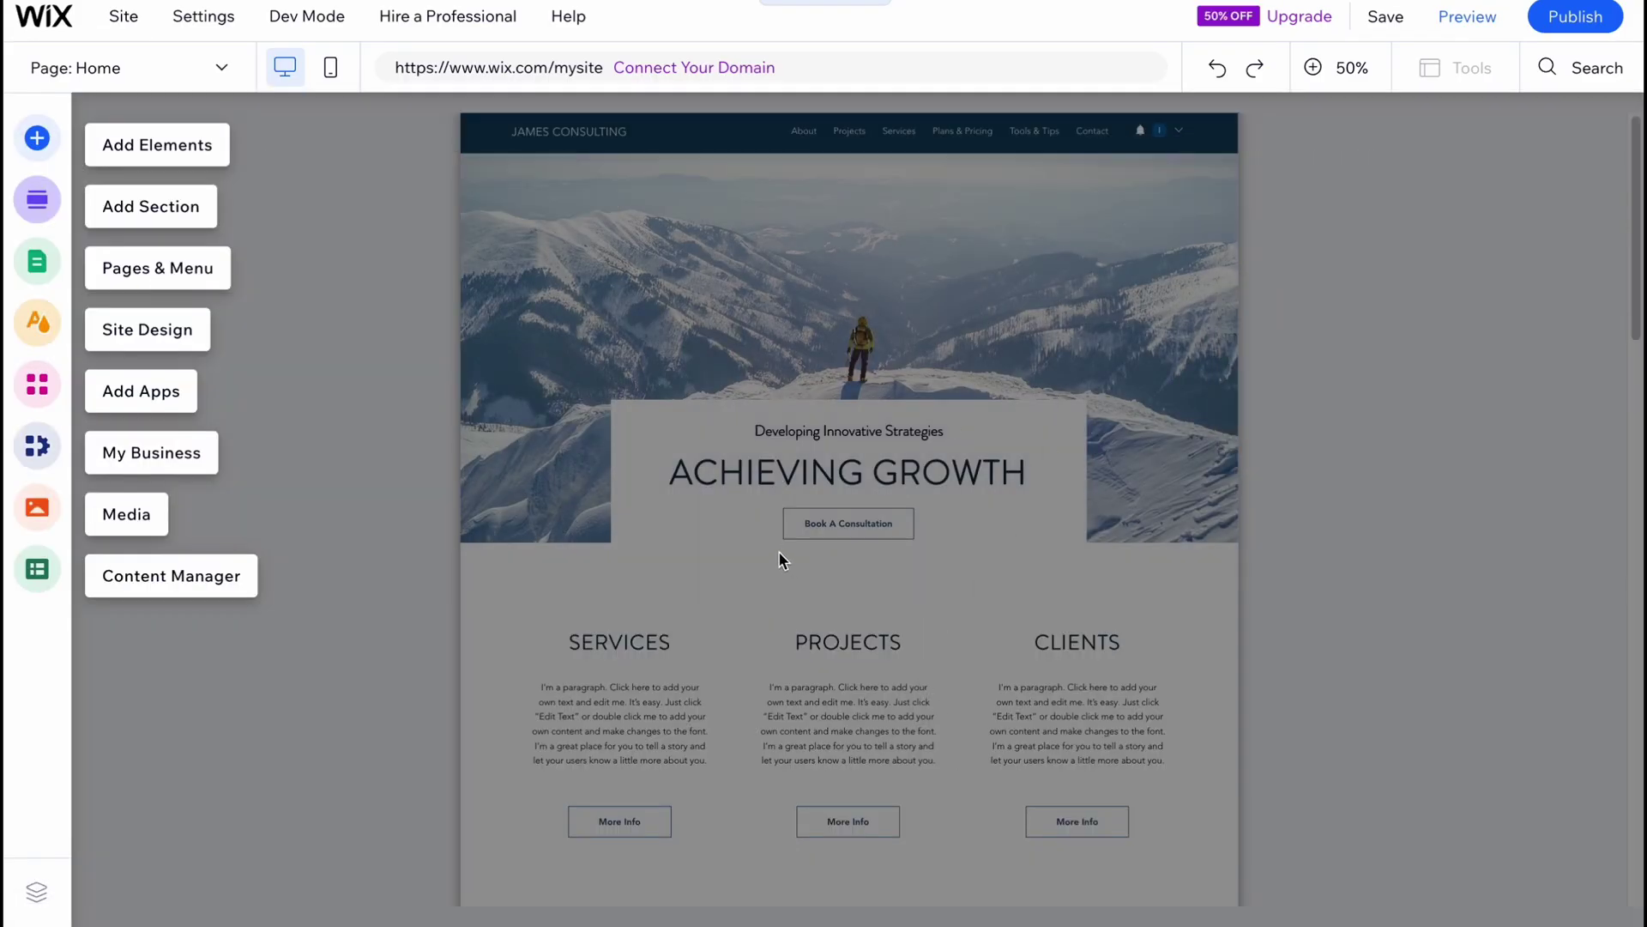
Add the 'Our Team.' team section, move it below About, then list the Contact section layouts.
{"action": "left_click", "coordinate": [39, 203]}
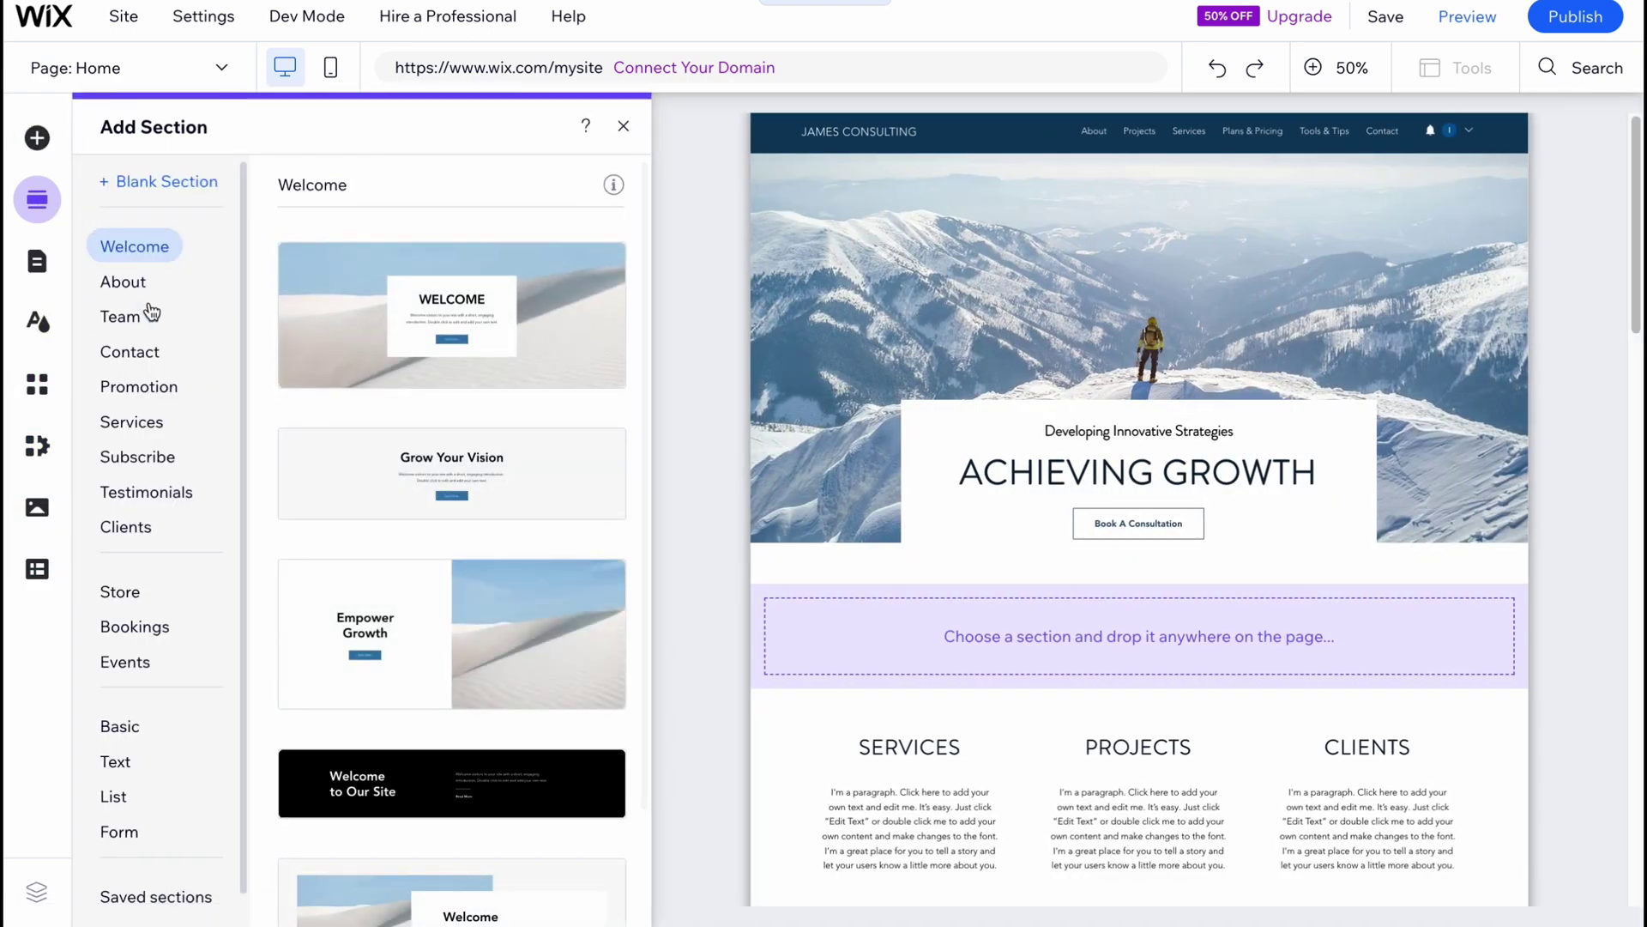
{"action": "left_click", "coordinate": [129, 315]}
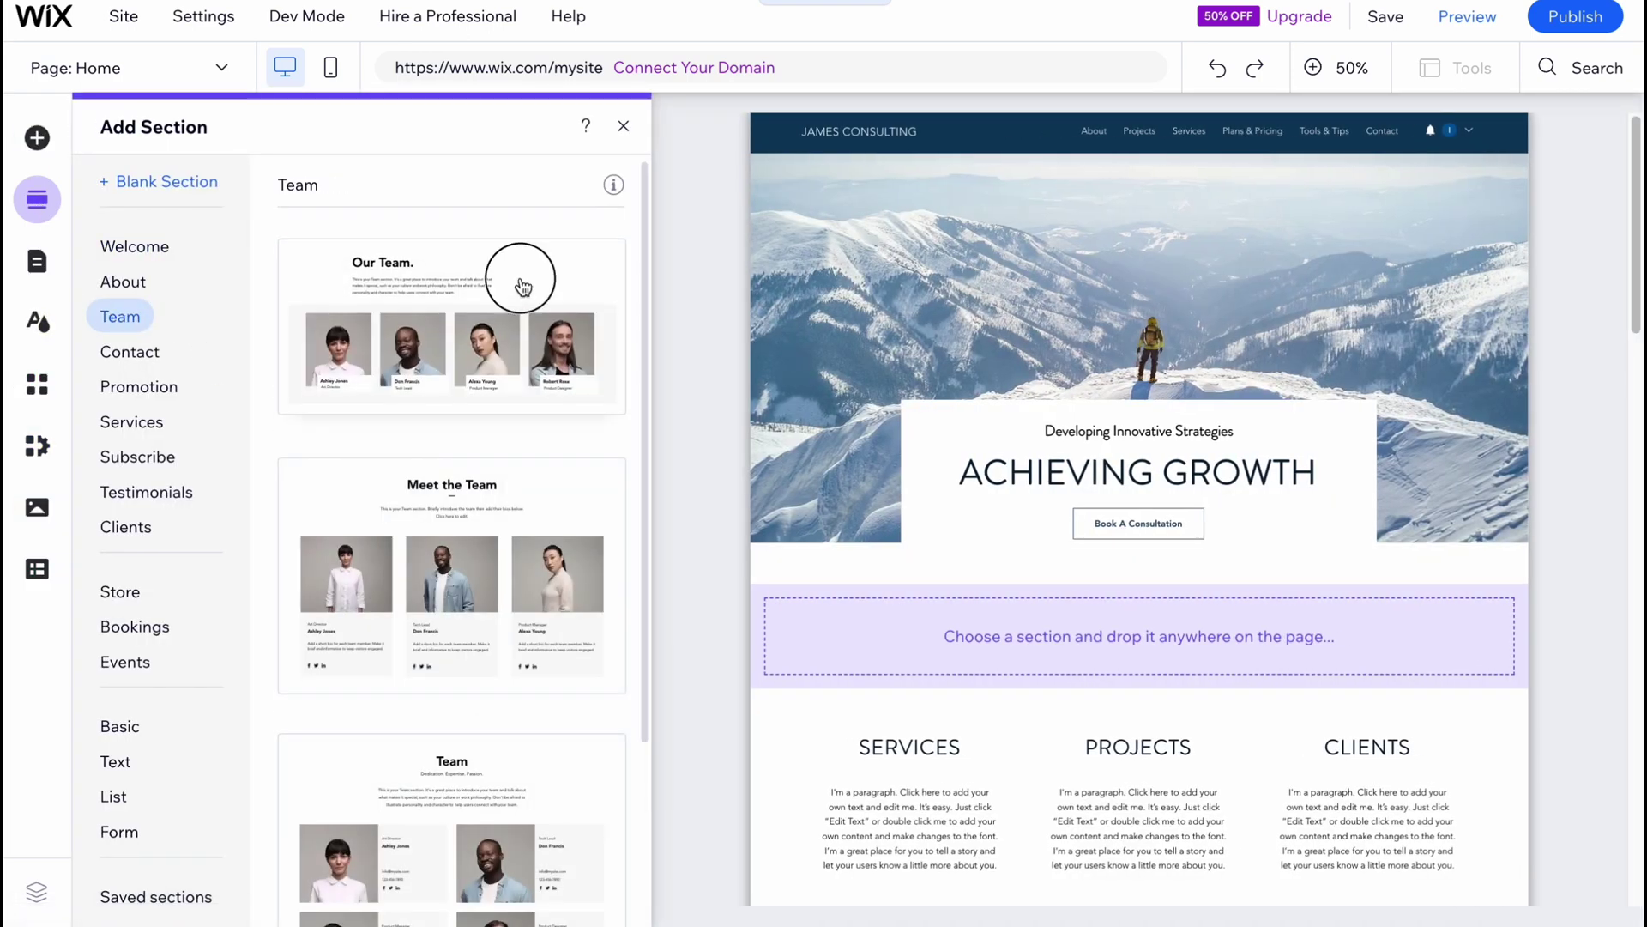
{"action": "left_click", "coordinate": [520, 286]}
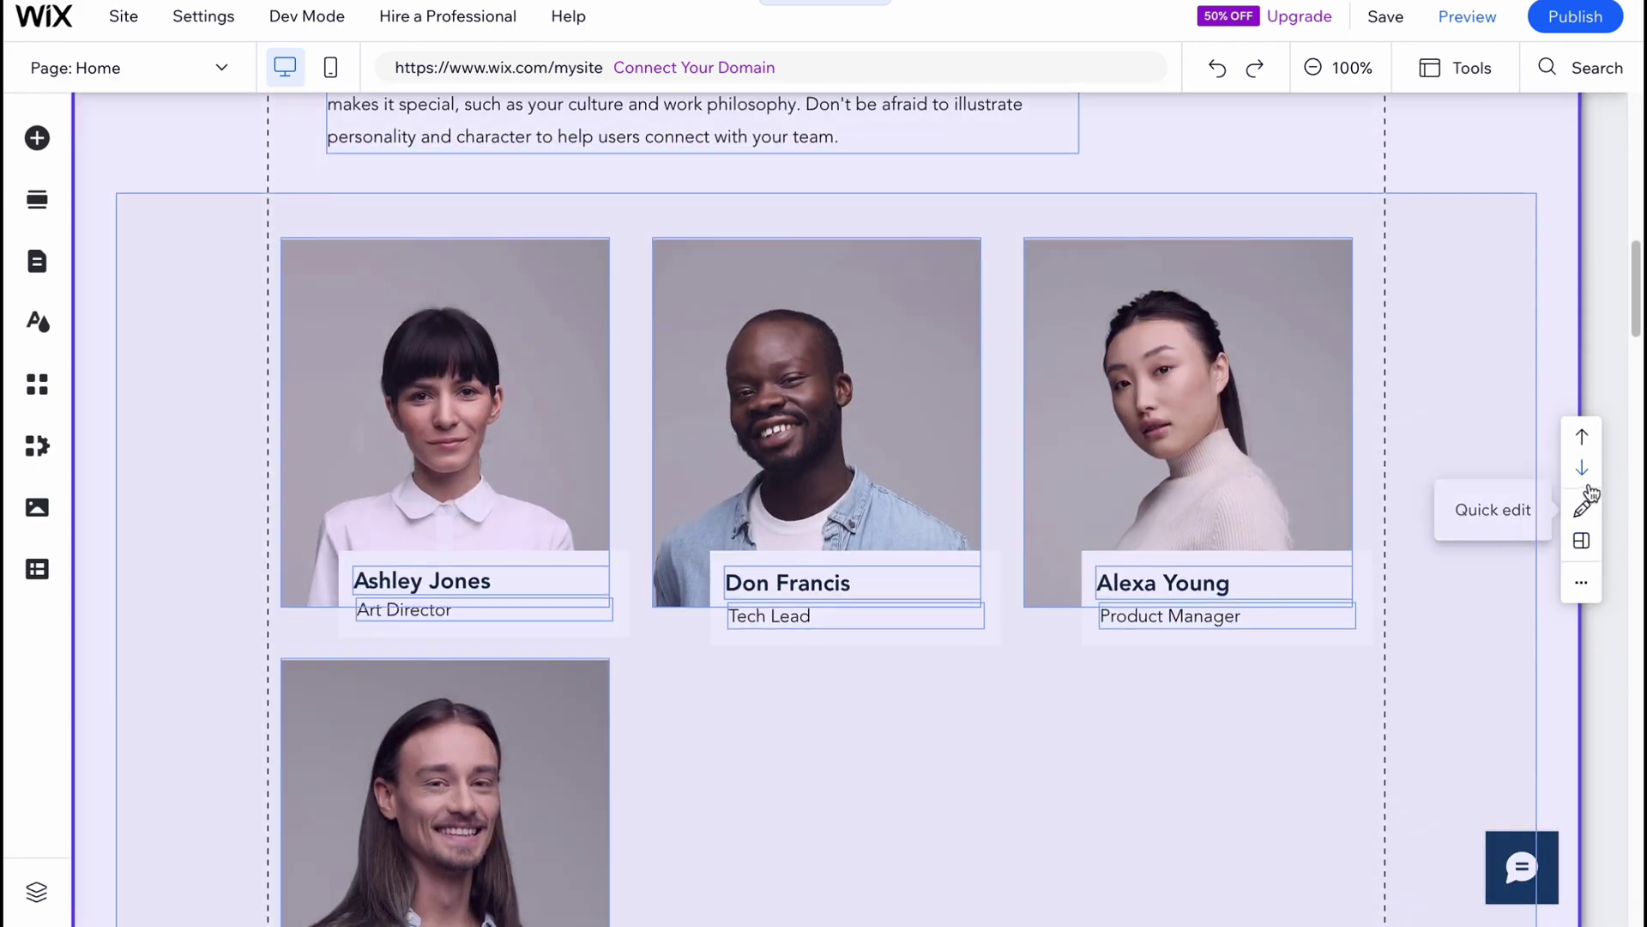
{"action": "left_click", "coordinate": [1584, 474]}
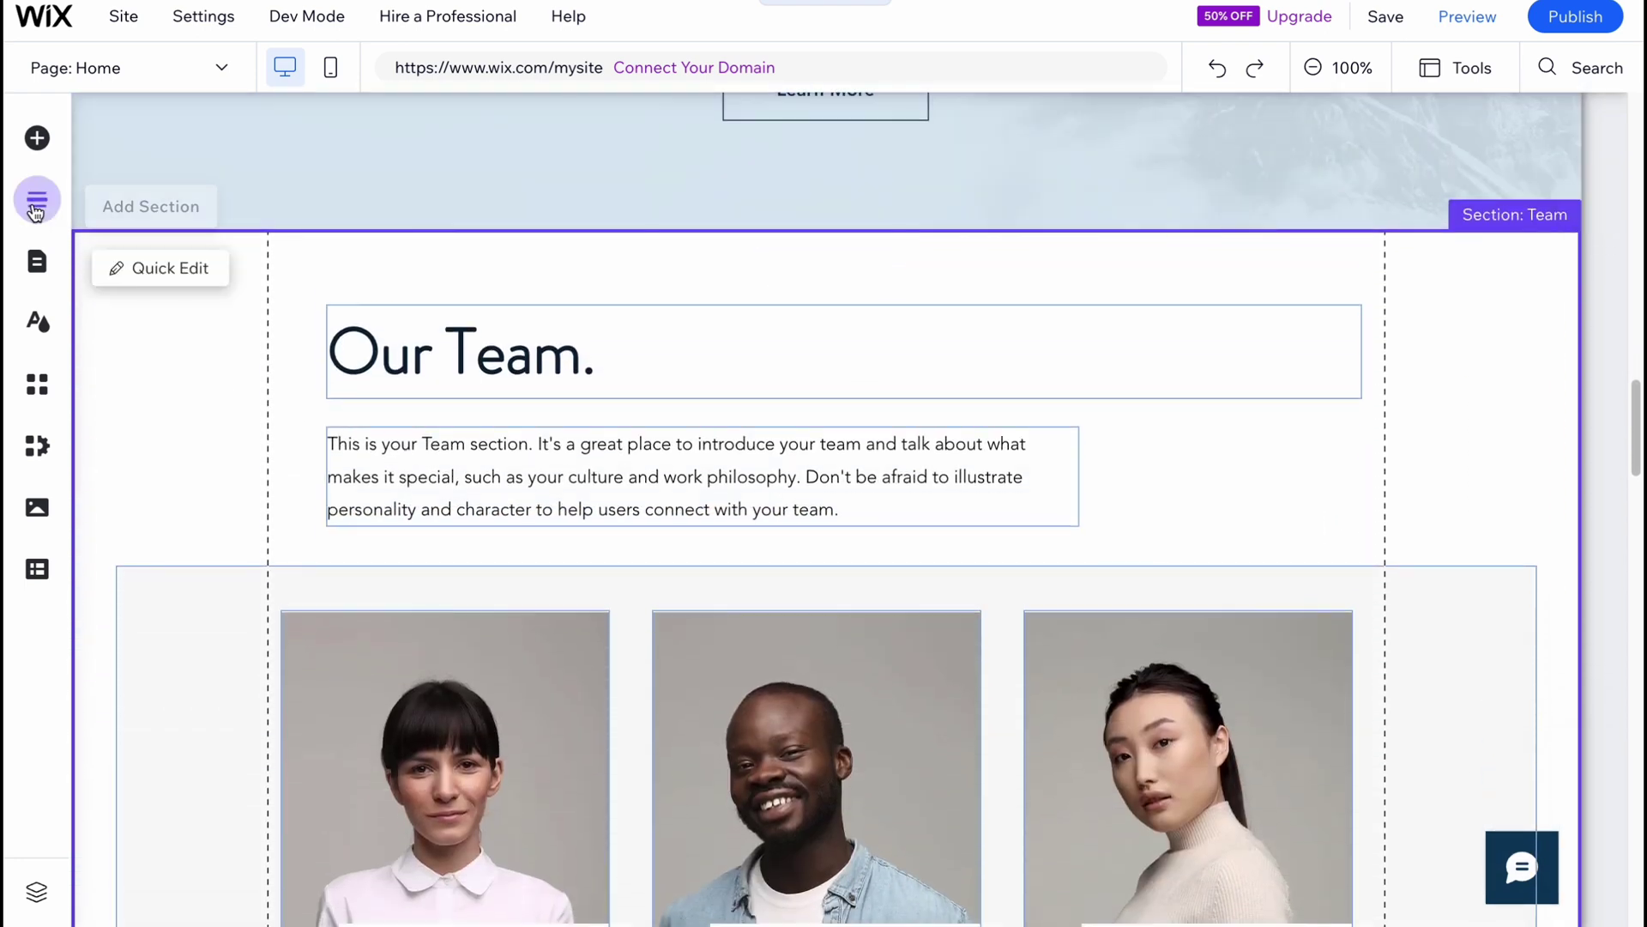
{"action": "left_click", "coordinate": [37, 200]}
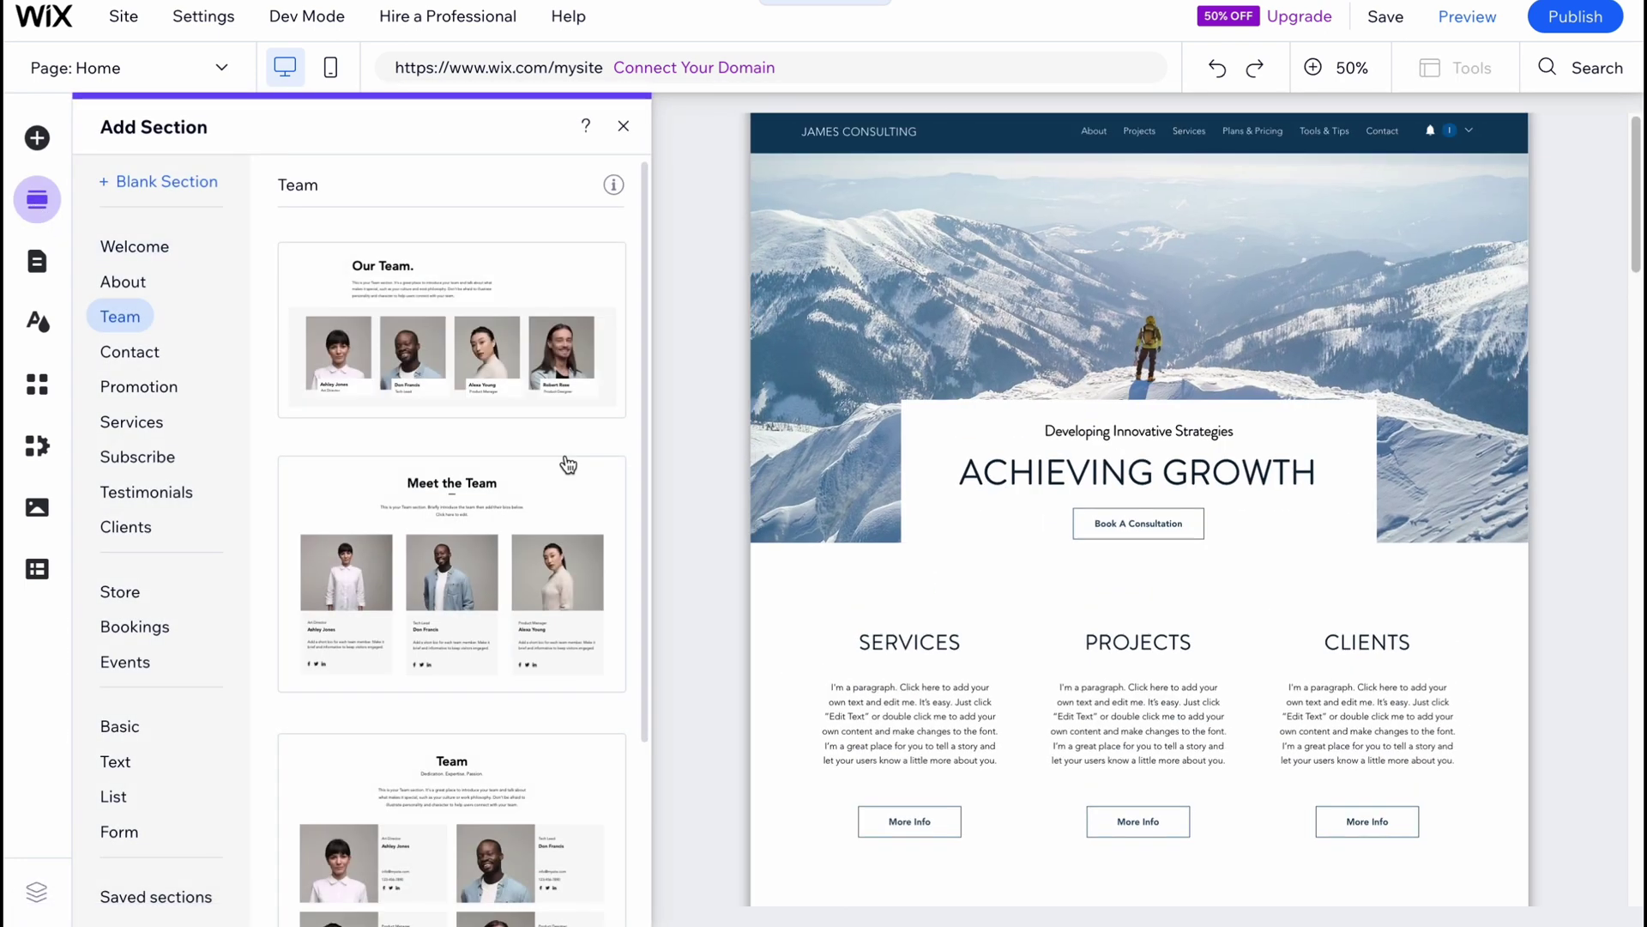
{"action": "left_click", "coordinate": [148, 361]}
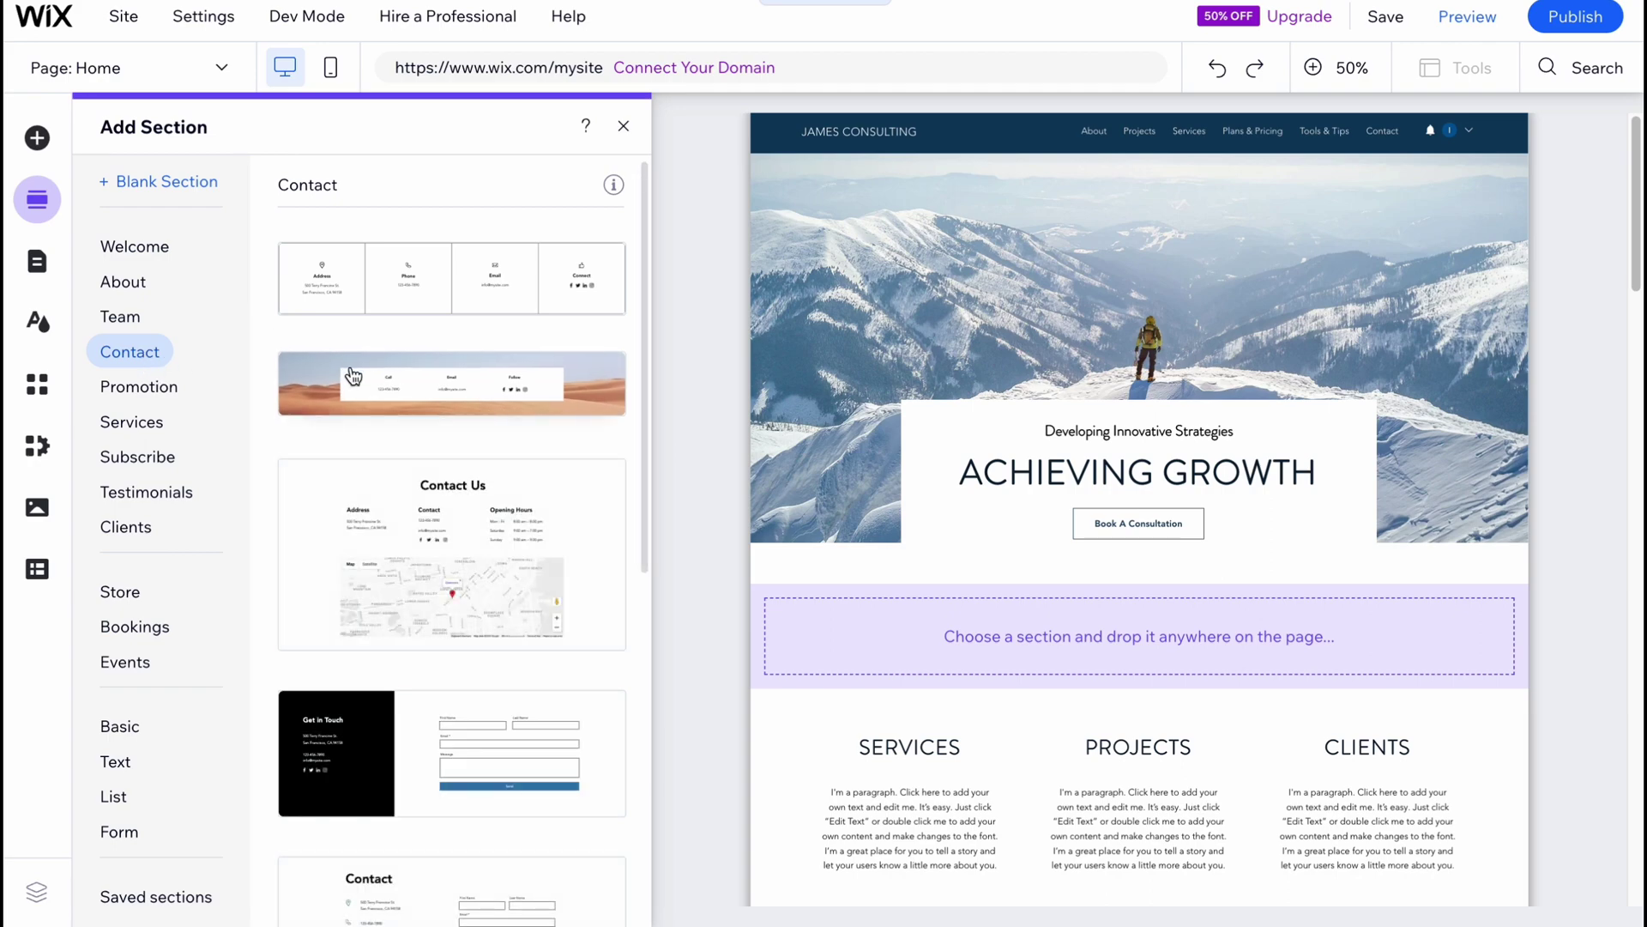
Add the Contact Us layout with map and move it below the team section.
{"action": "left_click", "coordinate": [433, 545]}
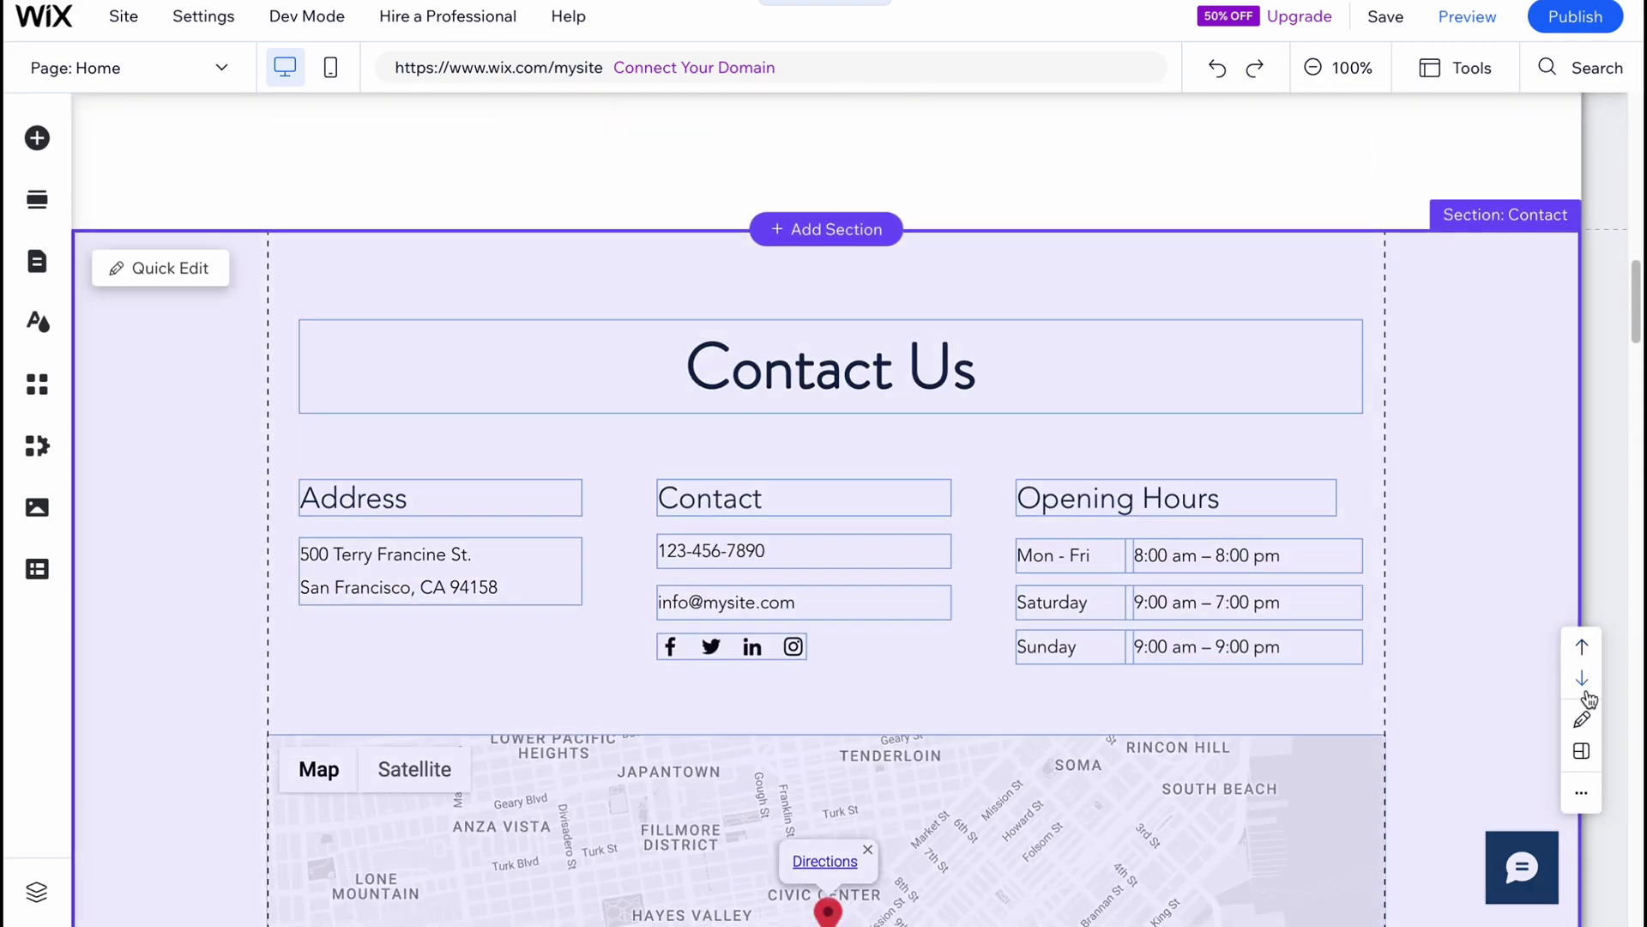
{"action": "scroll", "coordinate": [1582, 698], "scroll_direction": "up", "scroll_amount": 7}
{"action": "scroll", "coordinate": [1581, 713], "scroll_direction": "down", "scroll_amount": 7}
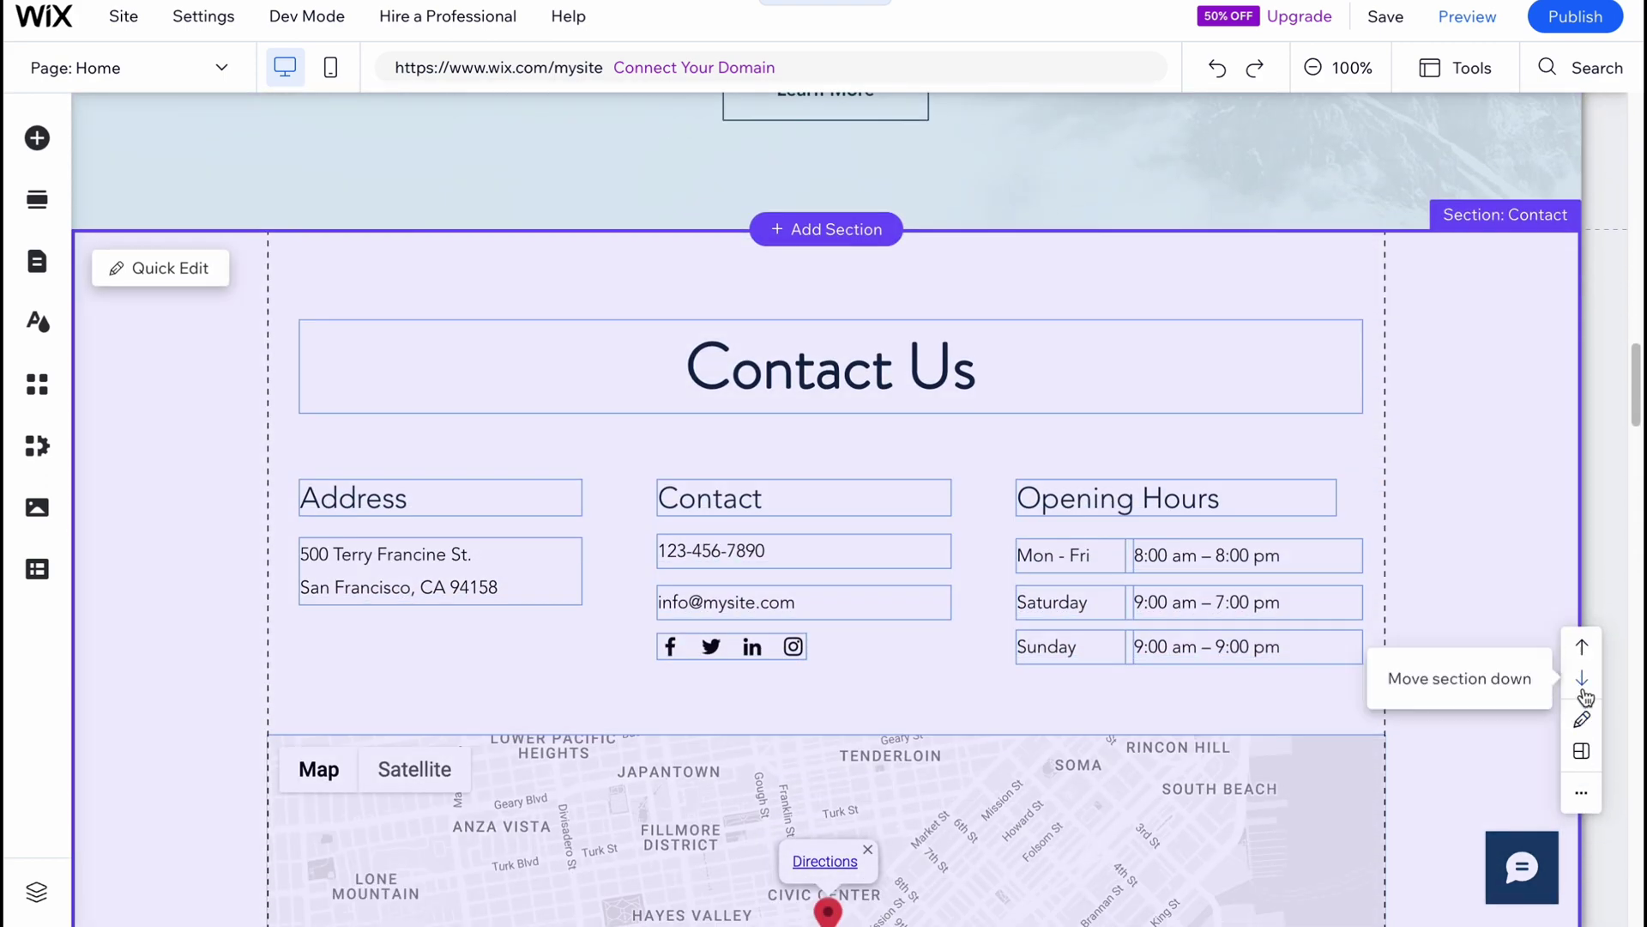
{"action": "left_click", "coordinate": [1581, 678]}
{"action": "scroll", "coordinate": [1310, 678], "scroll_direction": "down", "scroll_amount": 20}
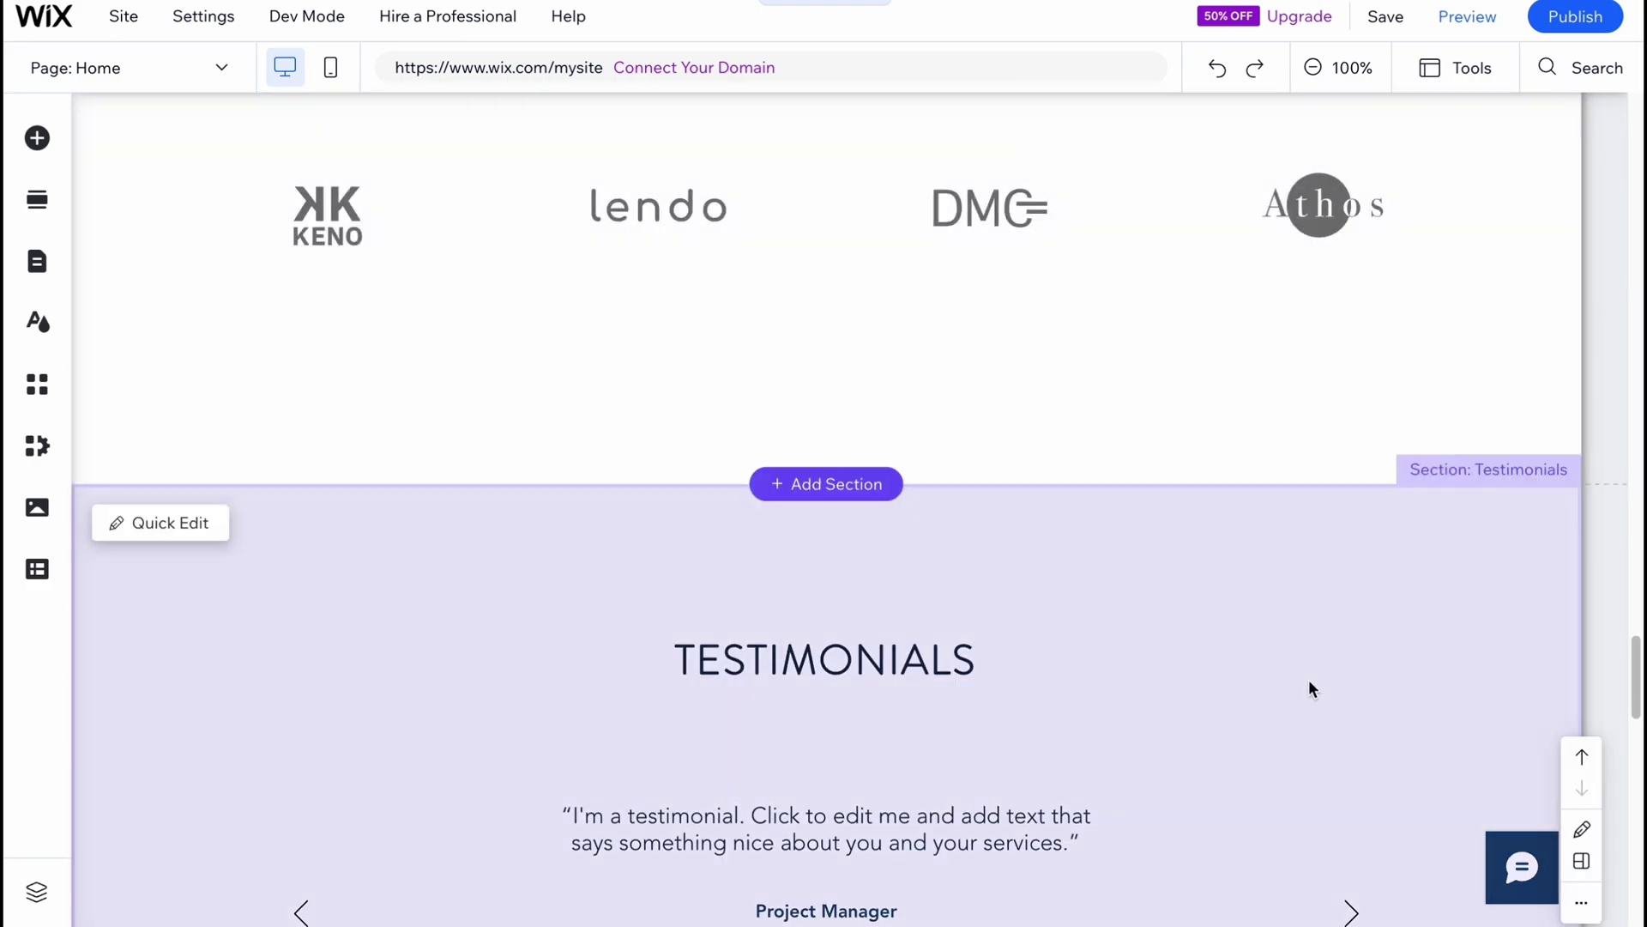
{"action": "scroll", "coordinate": [724, 487], "scroll_direction": "up", "scroll_amount": 4}
{"action": "scroll", "coordinate": [724, 488], "scroll_direction": "up", "scroll_amount": 8}
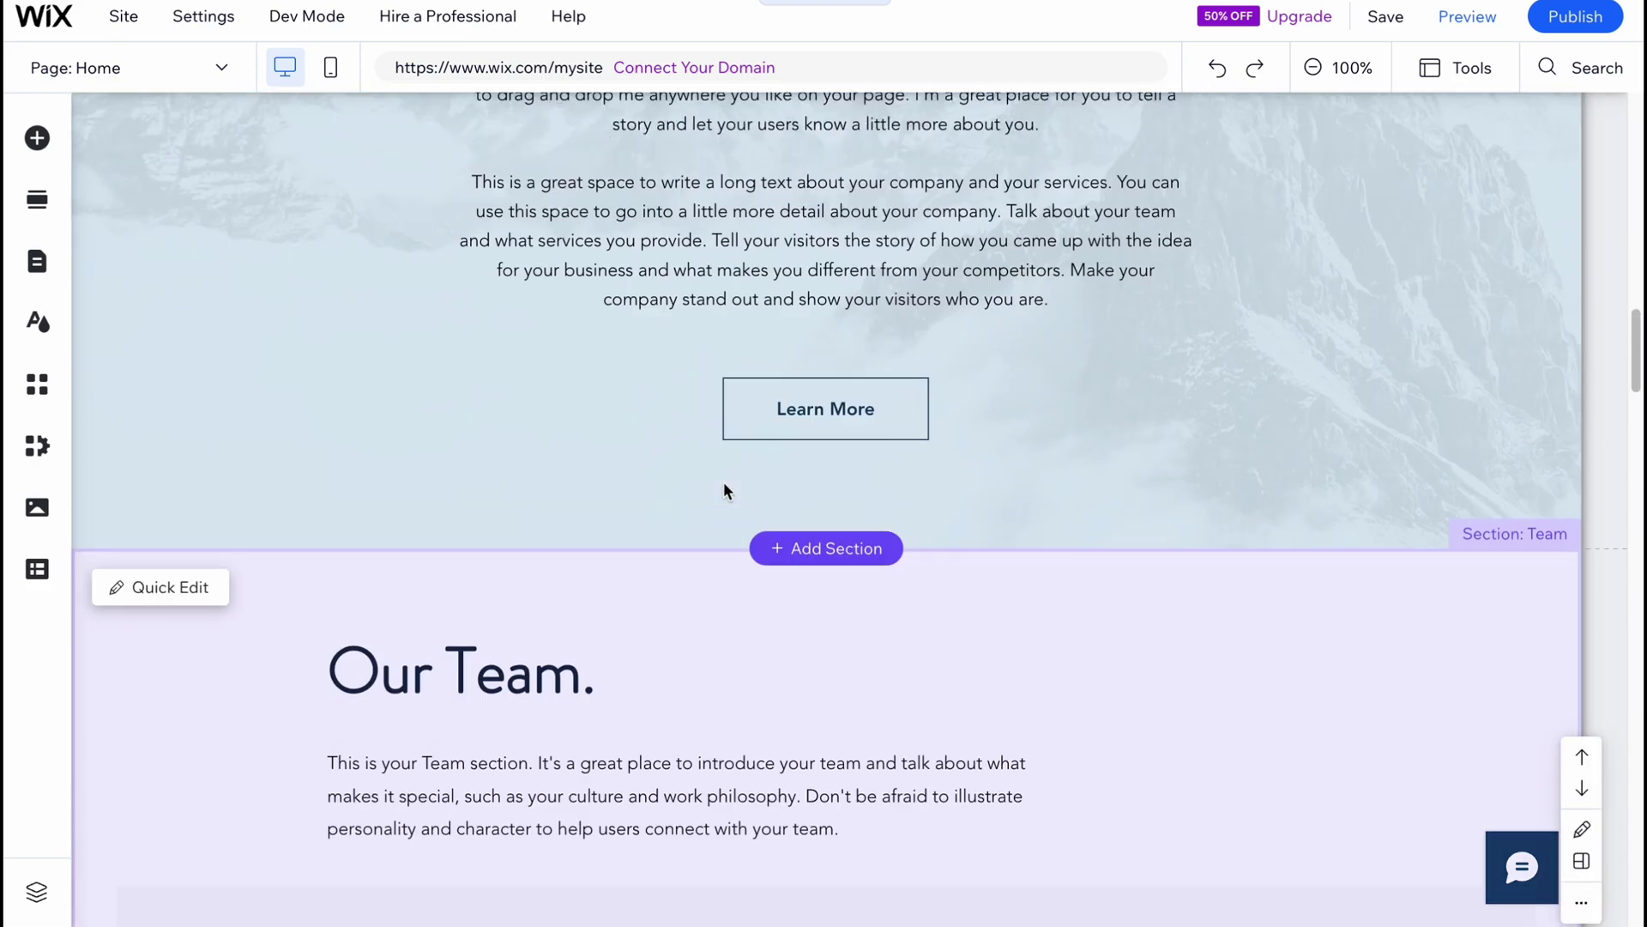
{"action": "scroll", "coordinate": [724, 485], "scroll_direction": "down", "scroll_amount": 2}
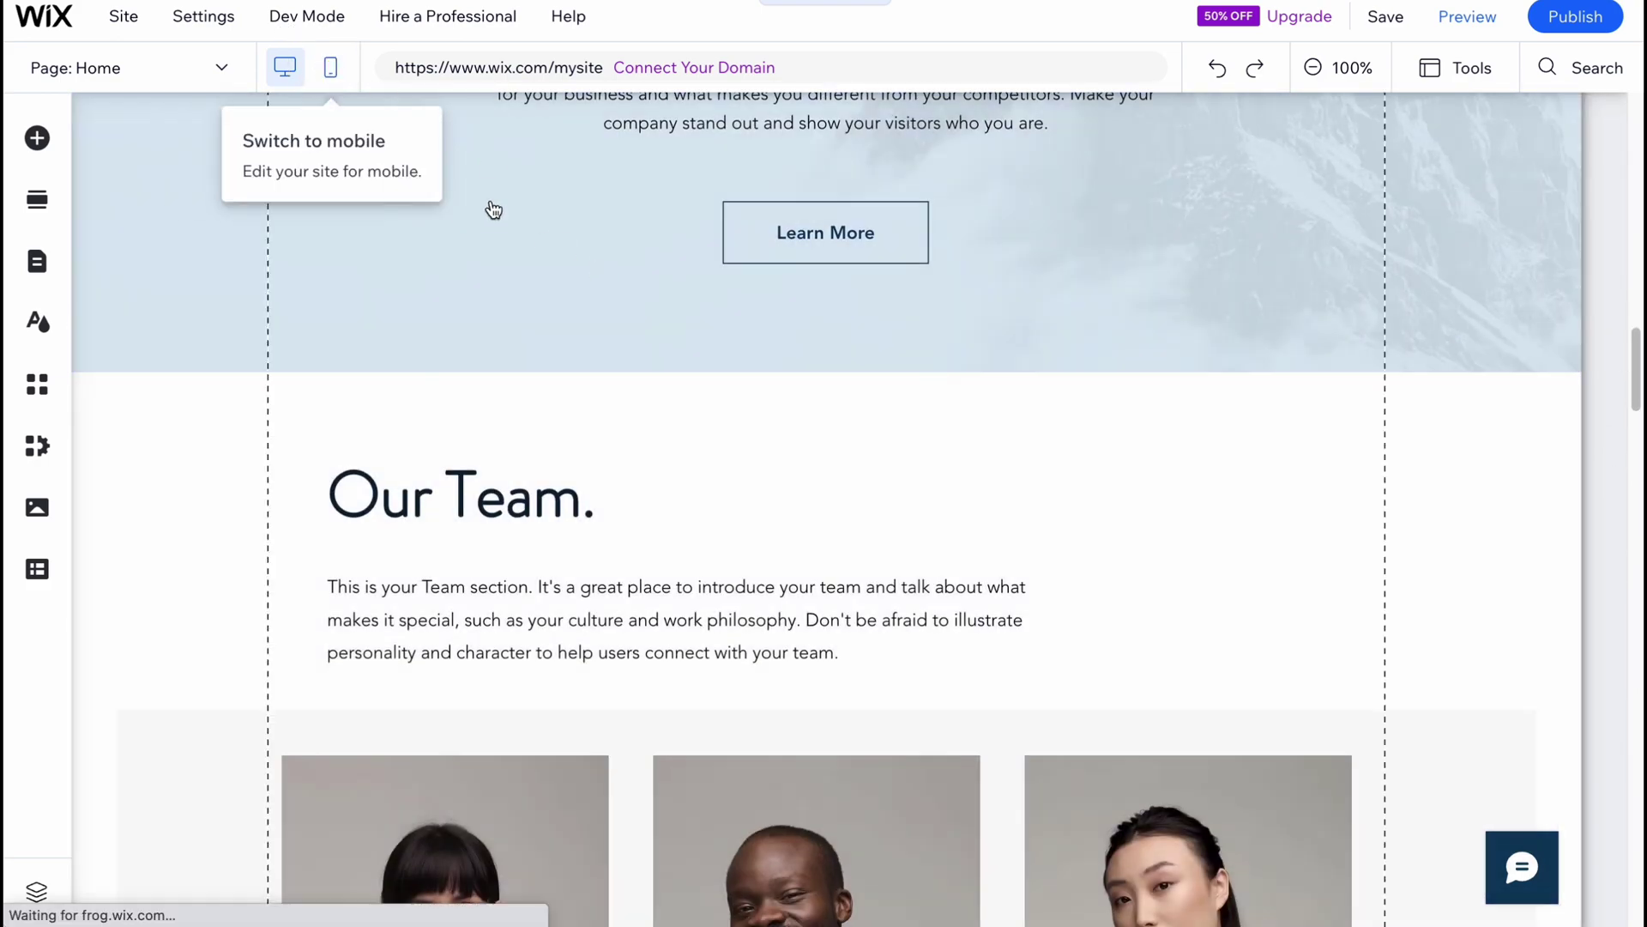
Switch to the mobile layout and scroll through the team and Contact Us sections.
{"action": "left_click", "coordinate": [331, 67]}
{"action": "scroll", "coordinate": [945, 626], "scroll_direction": "down", "scroll_amount": 8}
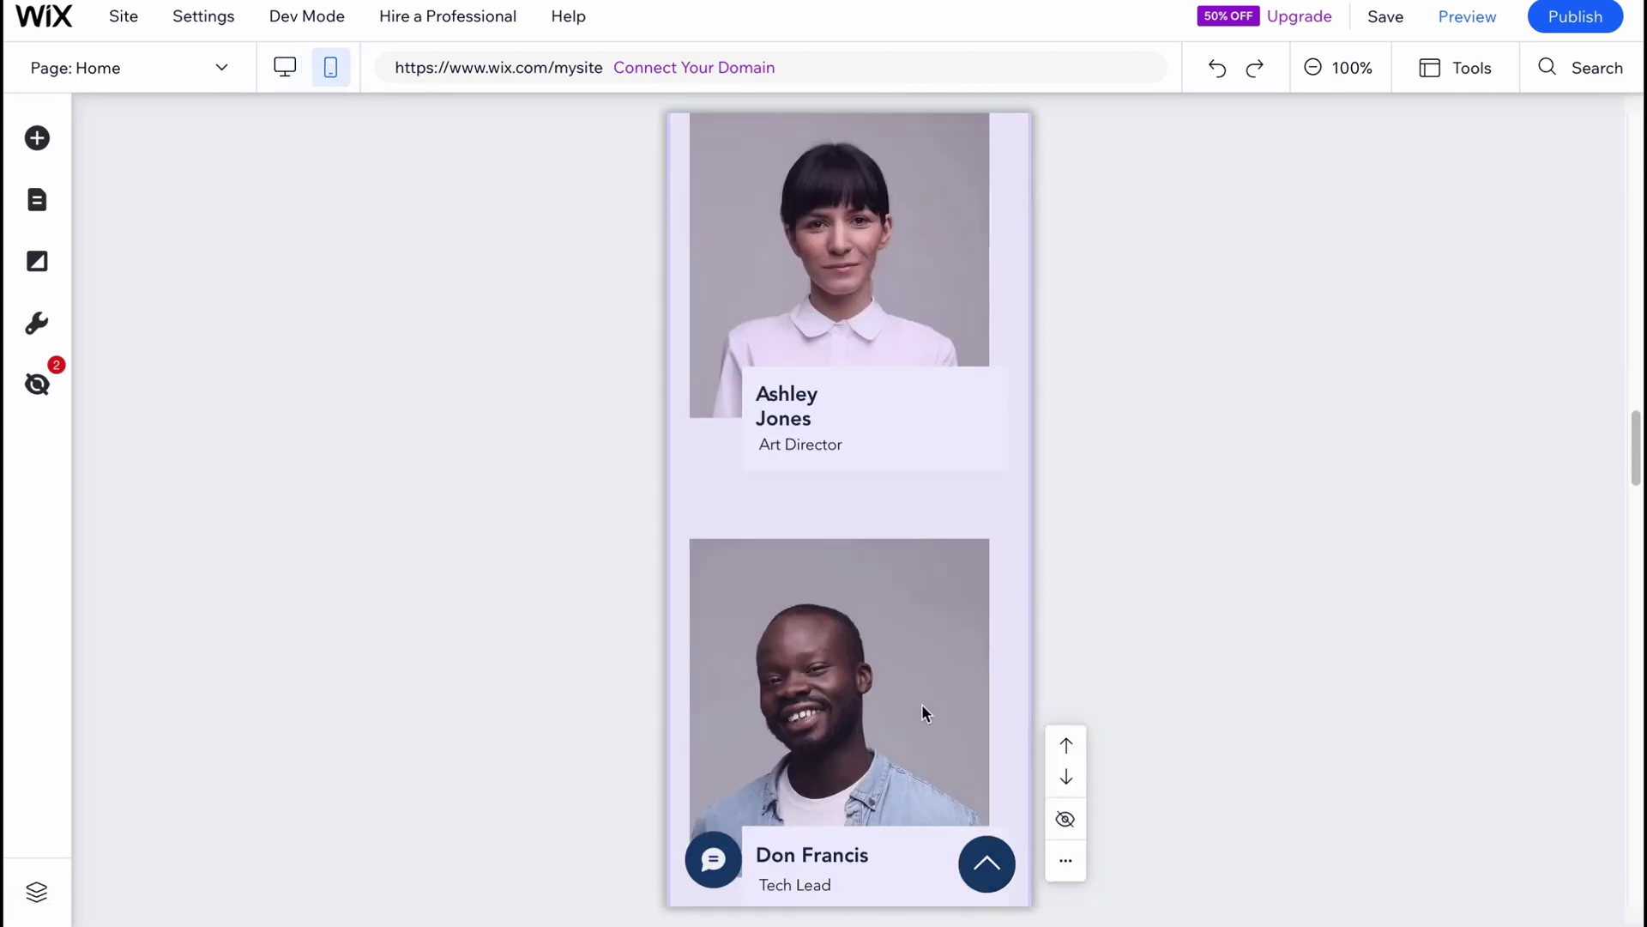
{"action": "scroll", "coordinate": [920, 708], "scroll_direction": "down", "scroll_amount": 5}
{"action": "scroll", "coordinate": [919, 706], "scroll_direction": "down", "scroll_amount": 10}
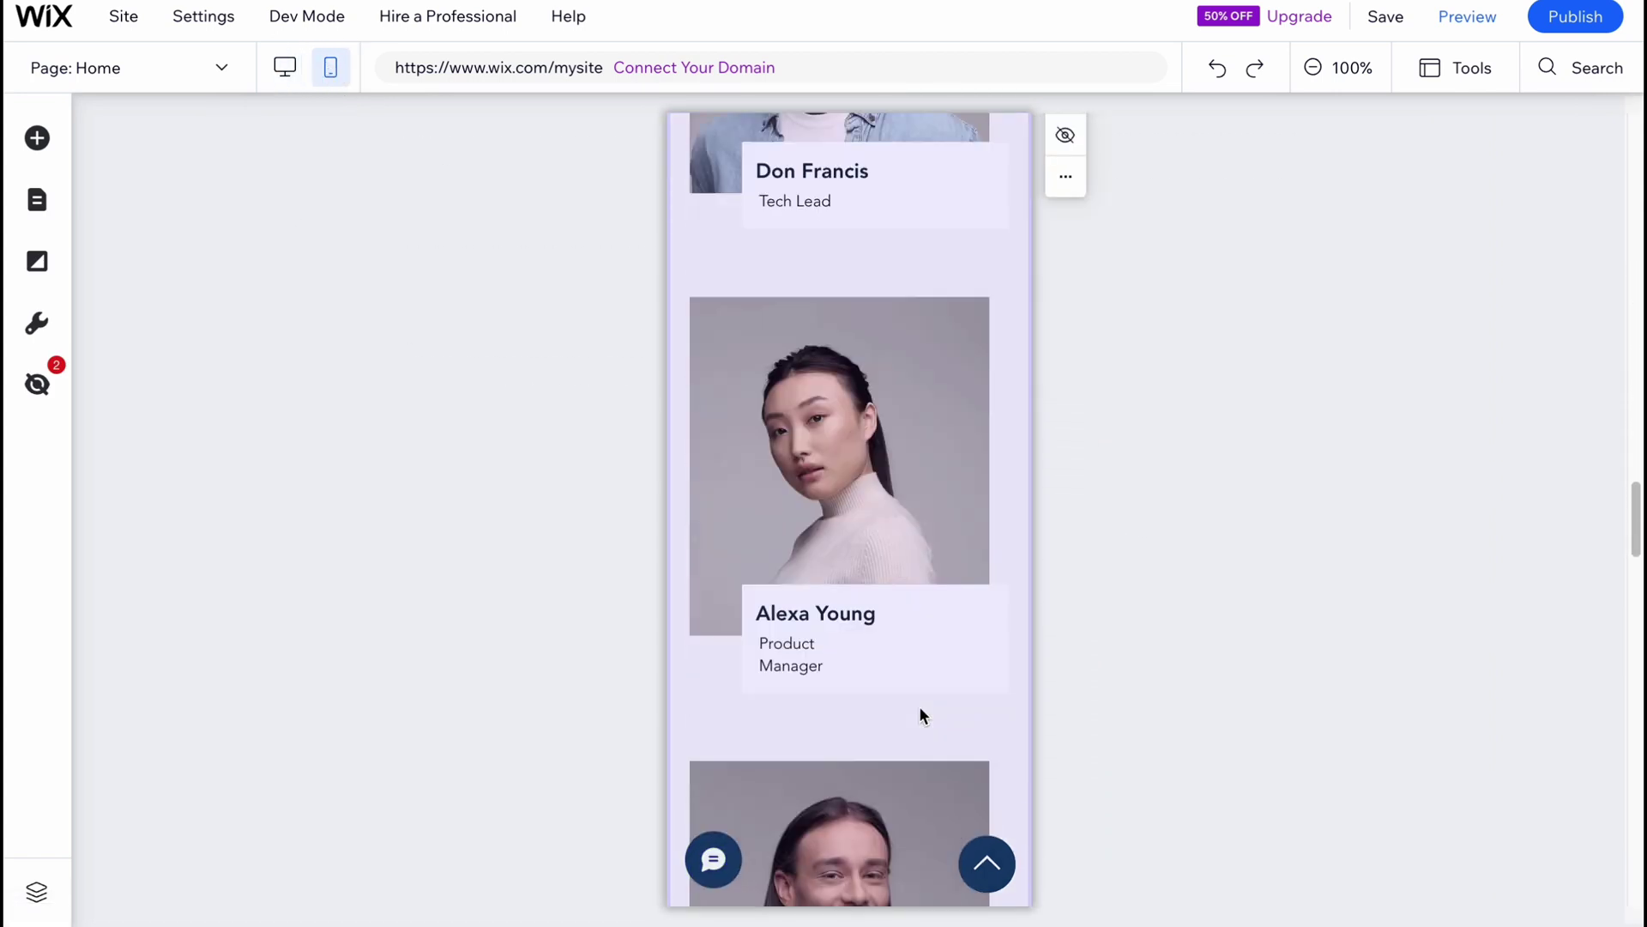
{"action": "scroll", "coordinate": [916, 703], "scroll_direction": "up", "scroll_amount": 10}
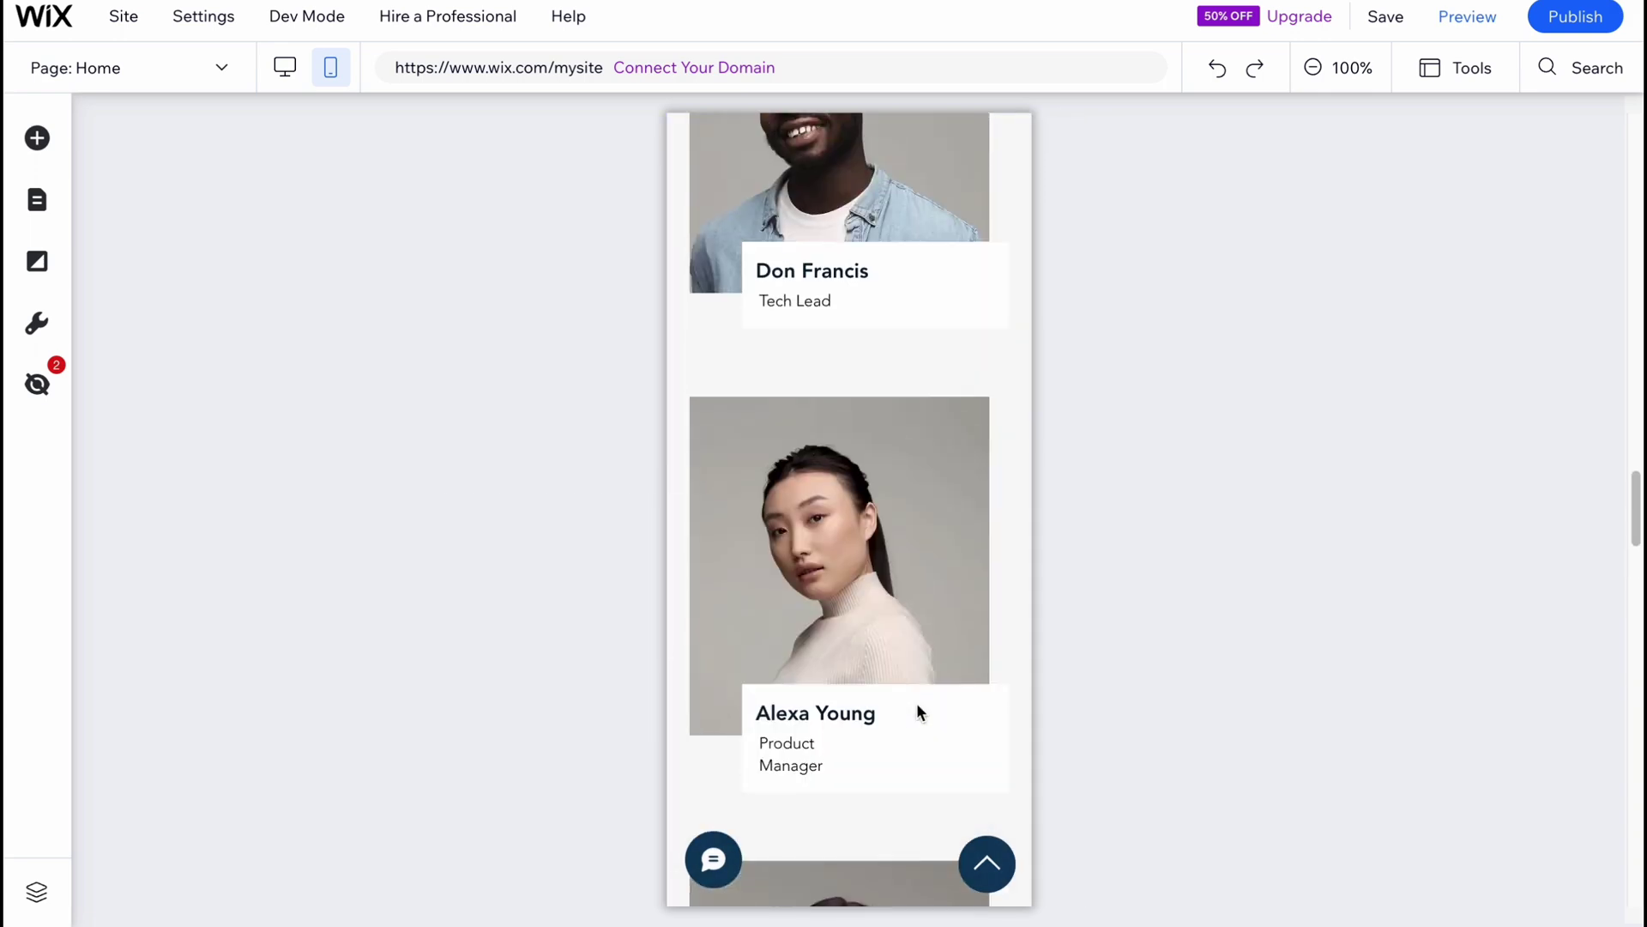
{"action": "scroll", "coordinate": [916, 703], "scroll_direction": "down", "scroll_amount": 5}
{"action": "scroll", "coordinate": [914, 702], "scroll_direction": "up", "scroll_amount": 6}
{"action": "scroll", "coordinate": [914, 702], "scroll_direction": "down", "scroll_amount": 8}
{"action": "scroll", "coordinate": [914, 703], "scroll_direction": "down", "scroll_amount": 9}
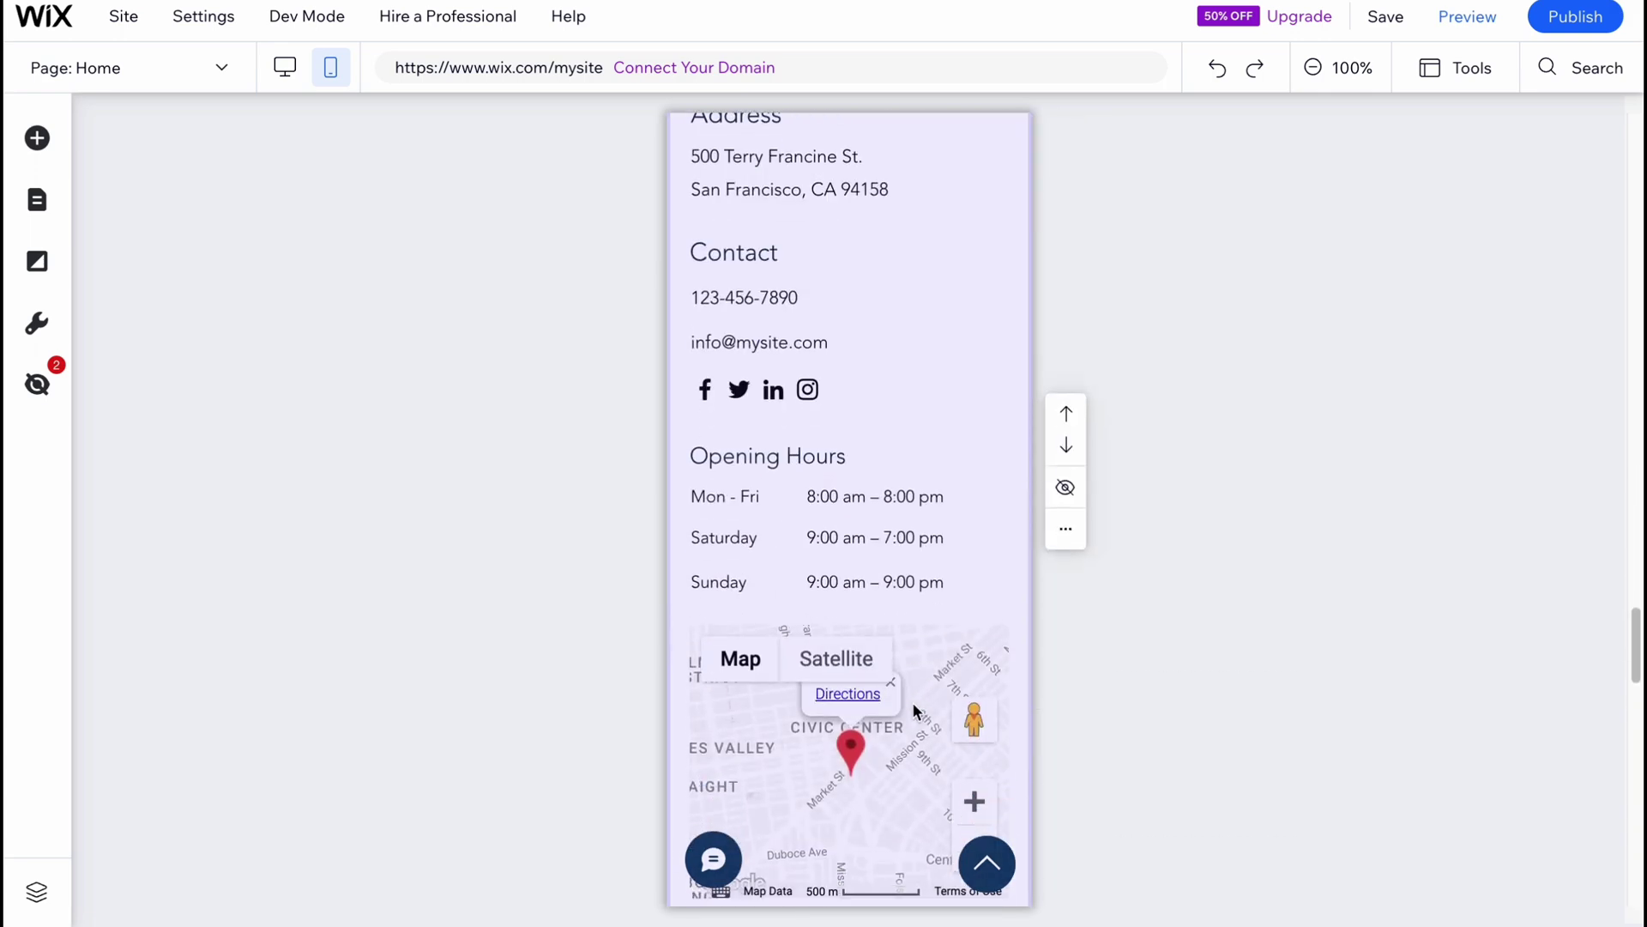
{"action": "scroll", "coordinate": [888, 708], "scroll_direction": "down", "scroll_amount": 1}
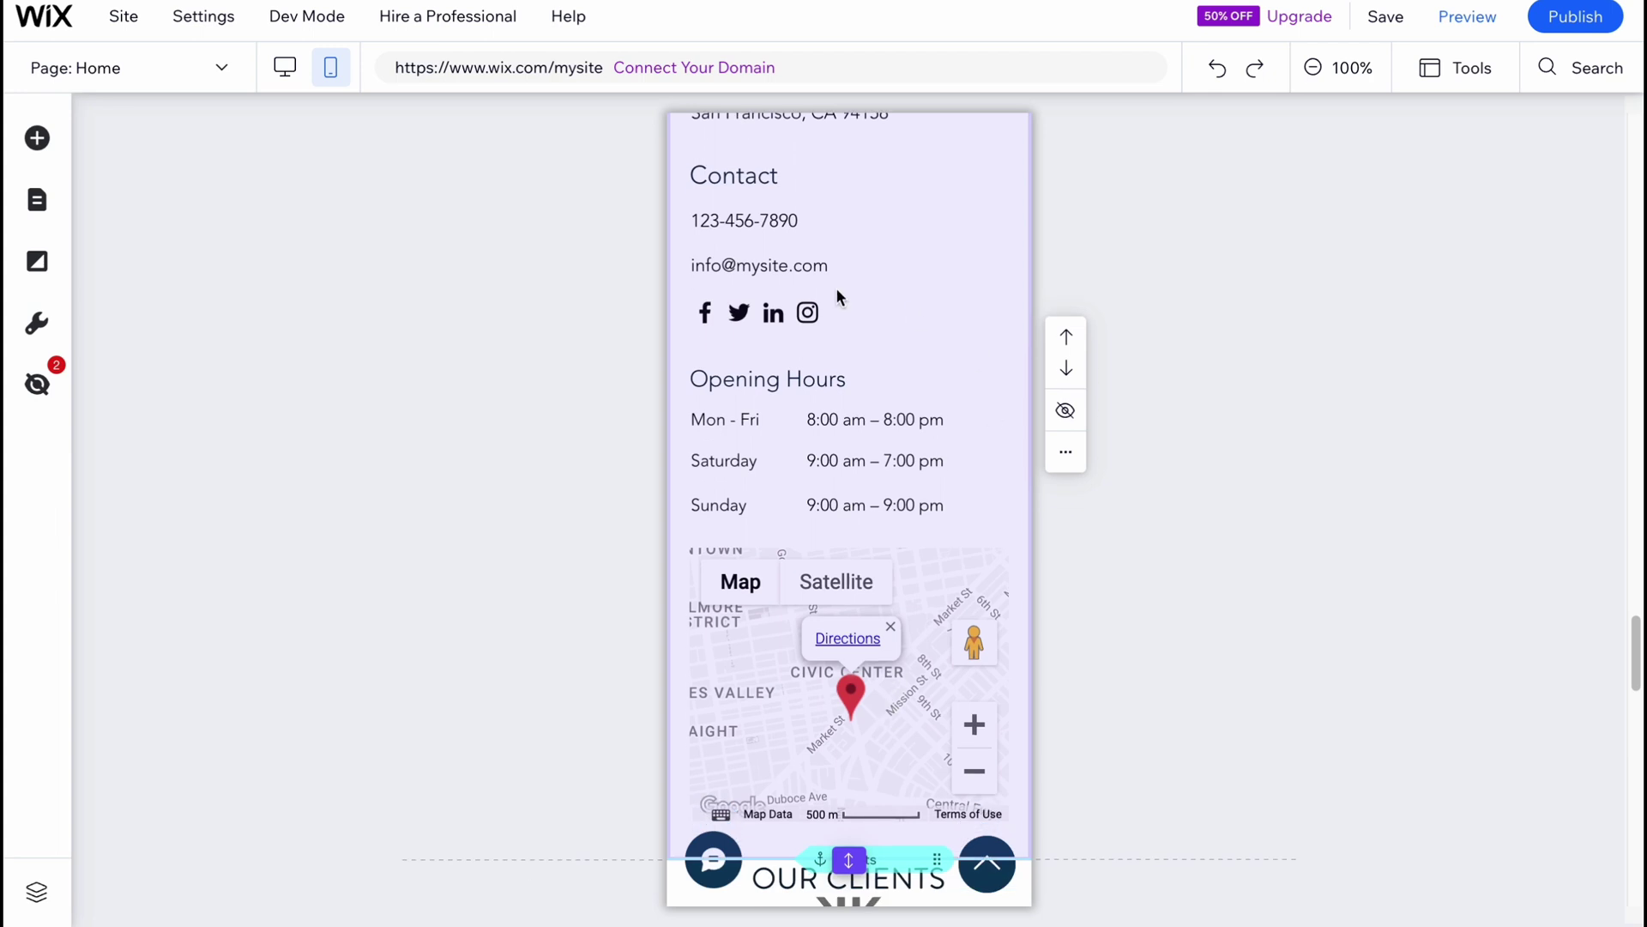
{"action": "scroll", "coordinate": [914, 649], "scroll_direction": "down", "scroll_amount": 5}
{"action": "scroll", "coordinate": [910, 637], "scroll_direction": "up", "scroll_amount": 5}
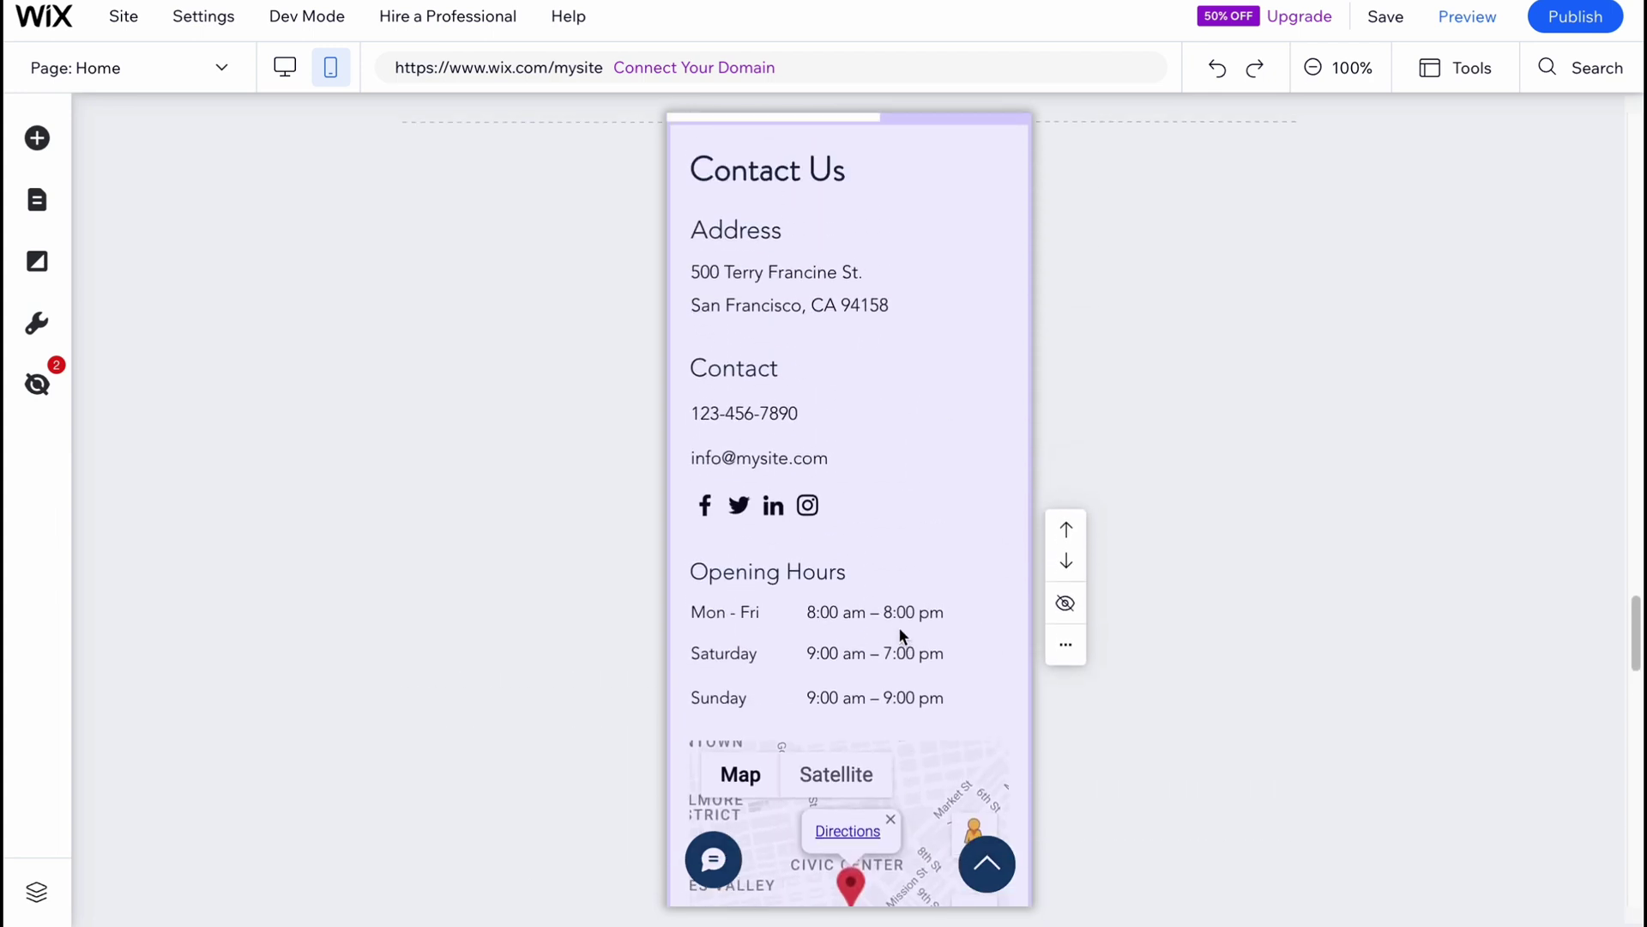
{"action": "scroll", "coordinate": [898, 630], "scroll_direction": "up", "scroll_amount": 3}
{"action": "scroll", "coordinate": [892, 635], "scroll_direction": "up", "scroll_amount": 2}
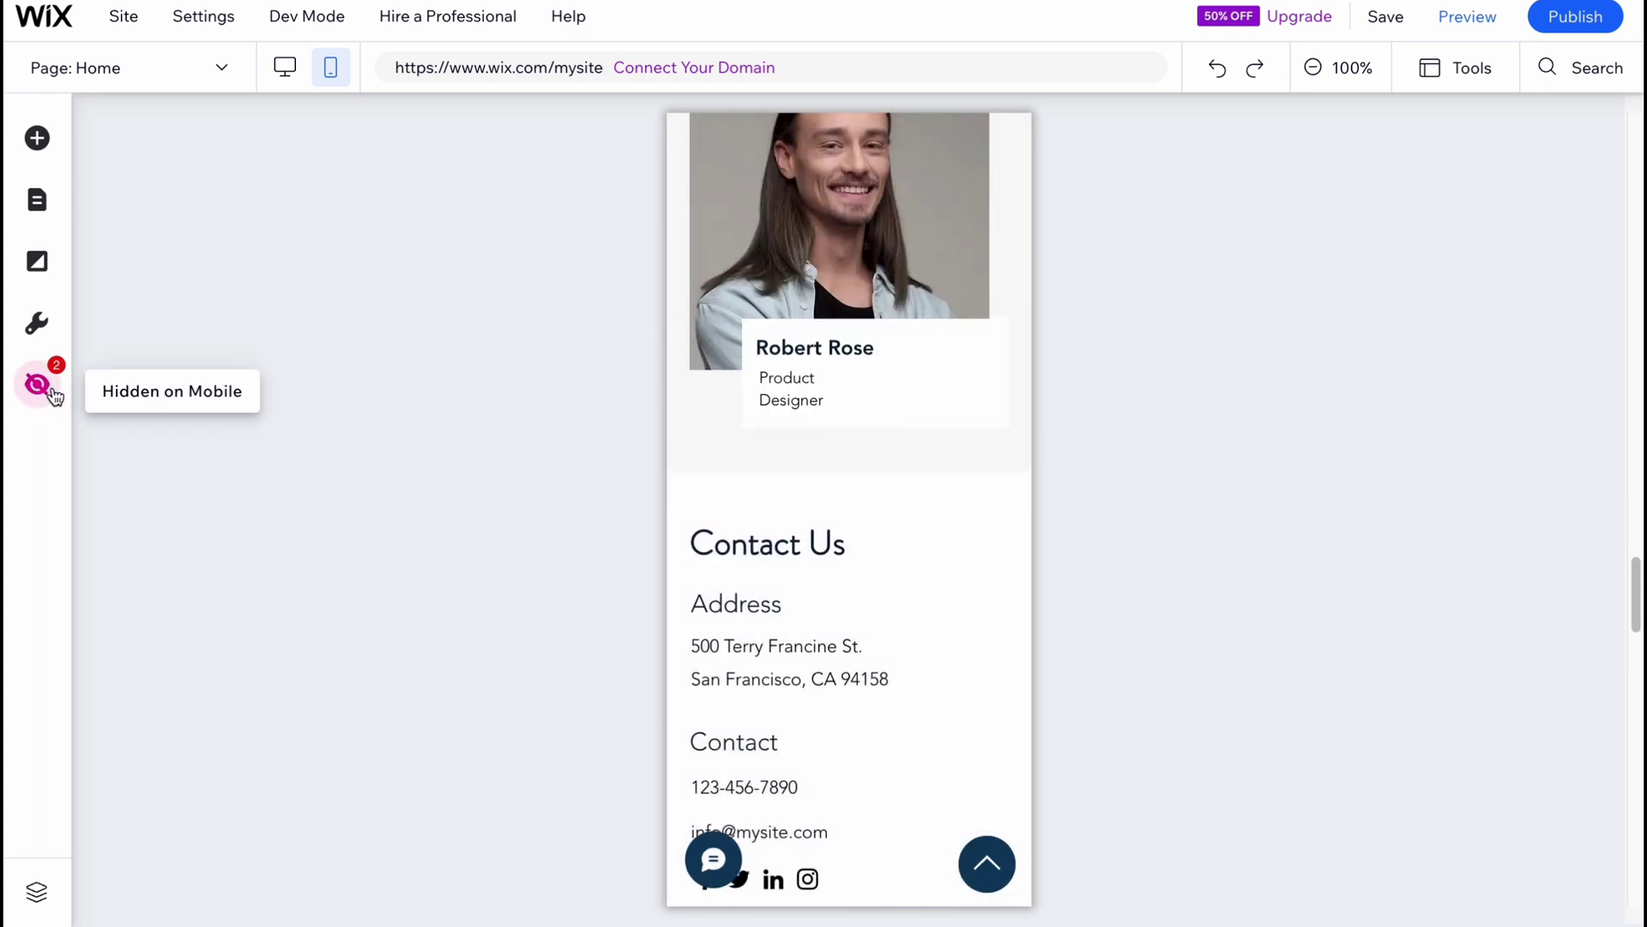
Show both Column 2 elements listed under Hidden on Mobile.
{"action": "left_click", "coordinate": [39, 389]}
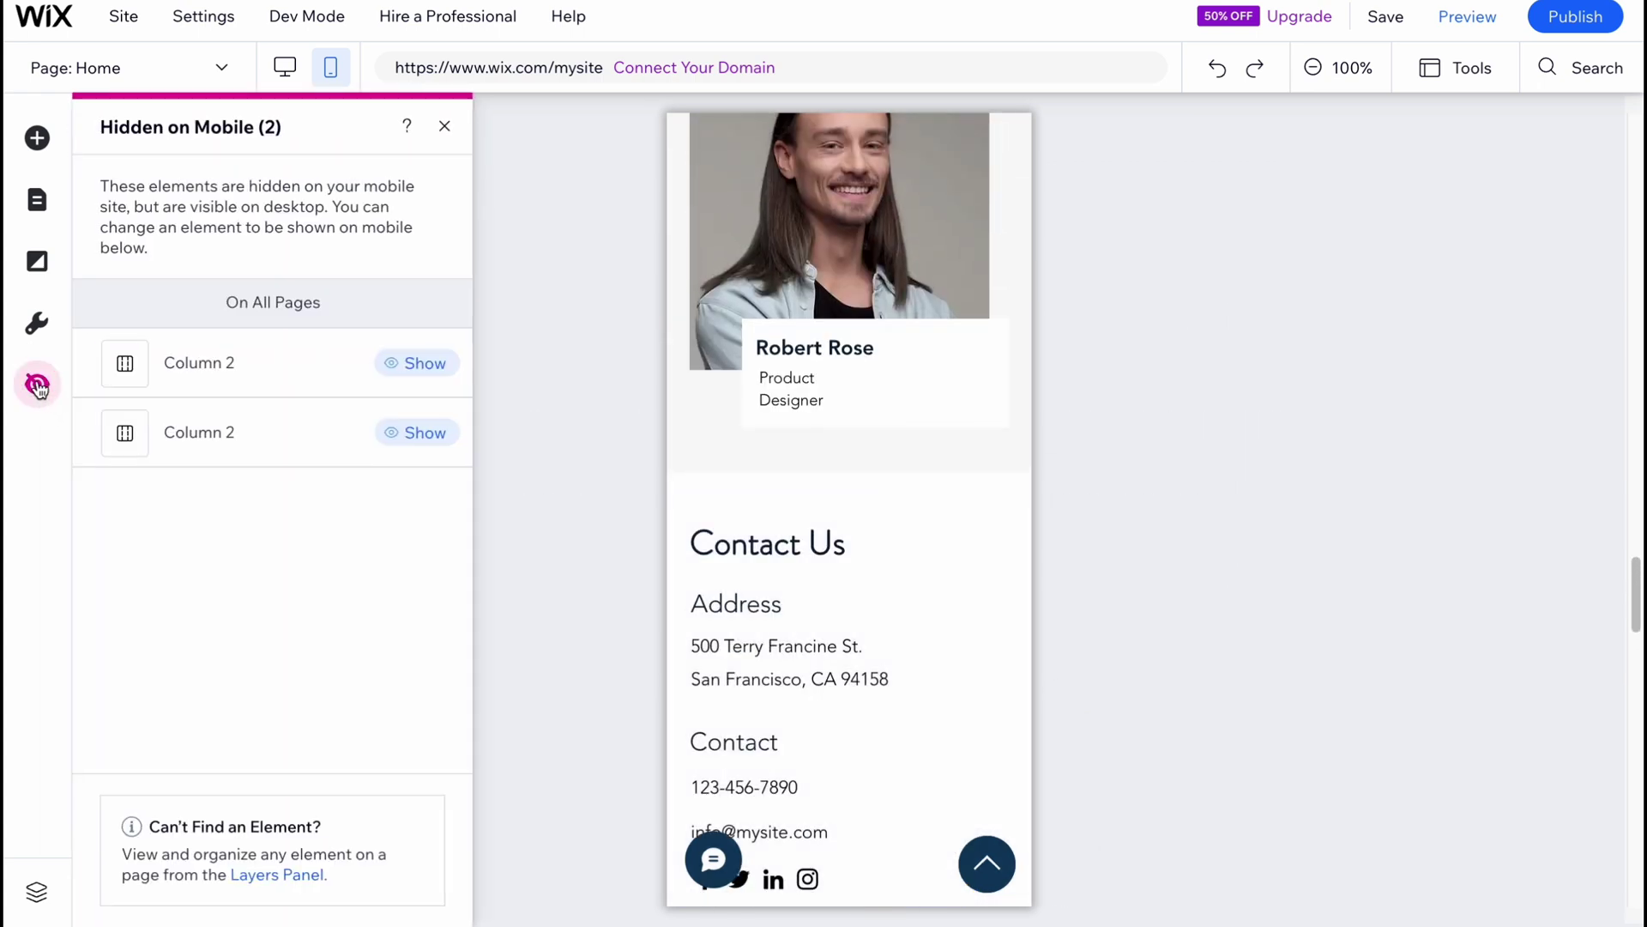
{"action": "left_click", "coordinate": [199, 364]}
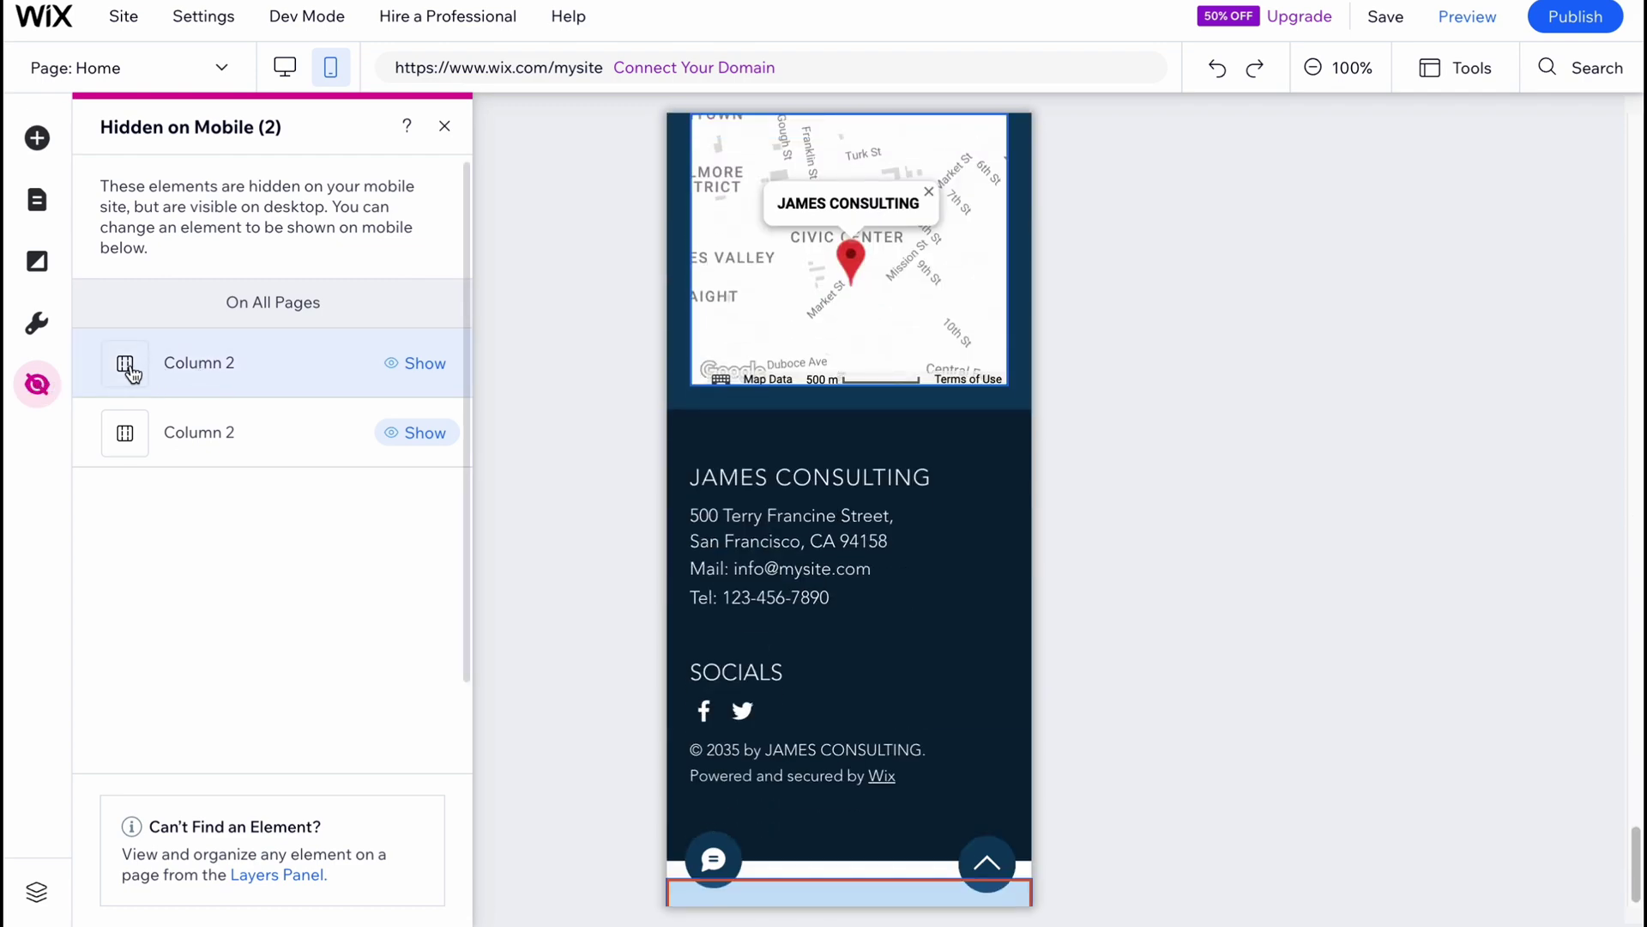
{"action": "left_click", "coordinate": [414, 363]}
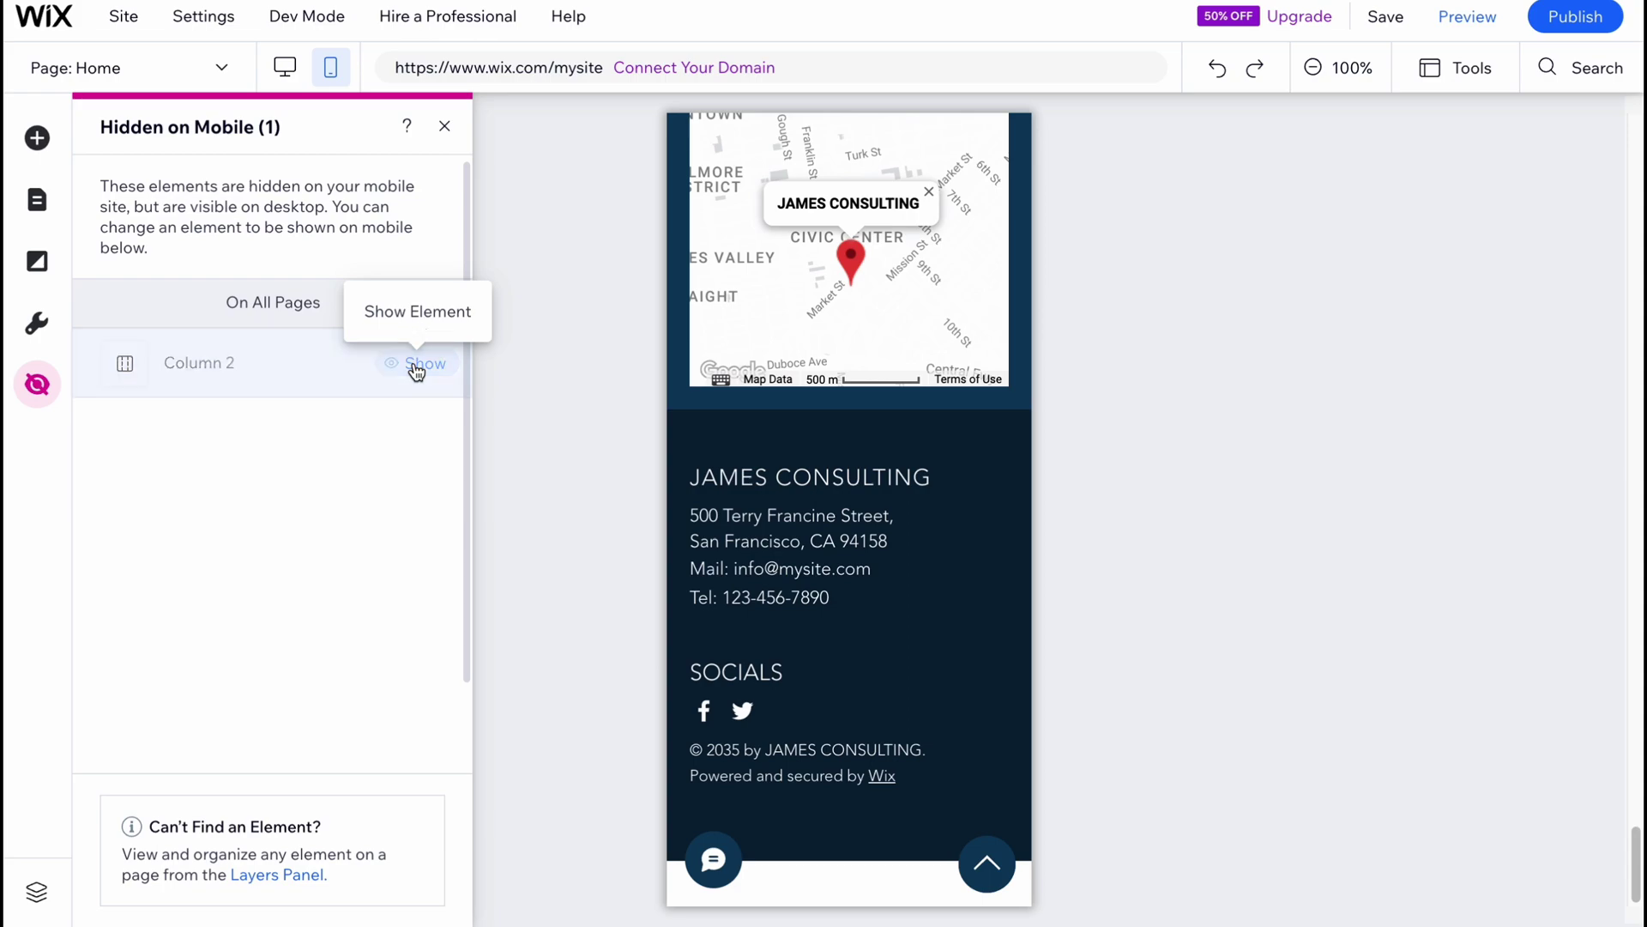
{"action": "left_click", "coordinate": [415, 364]}
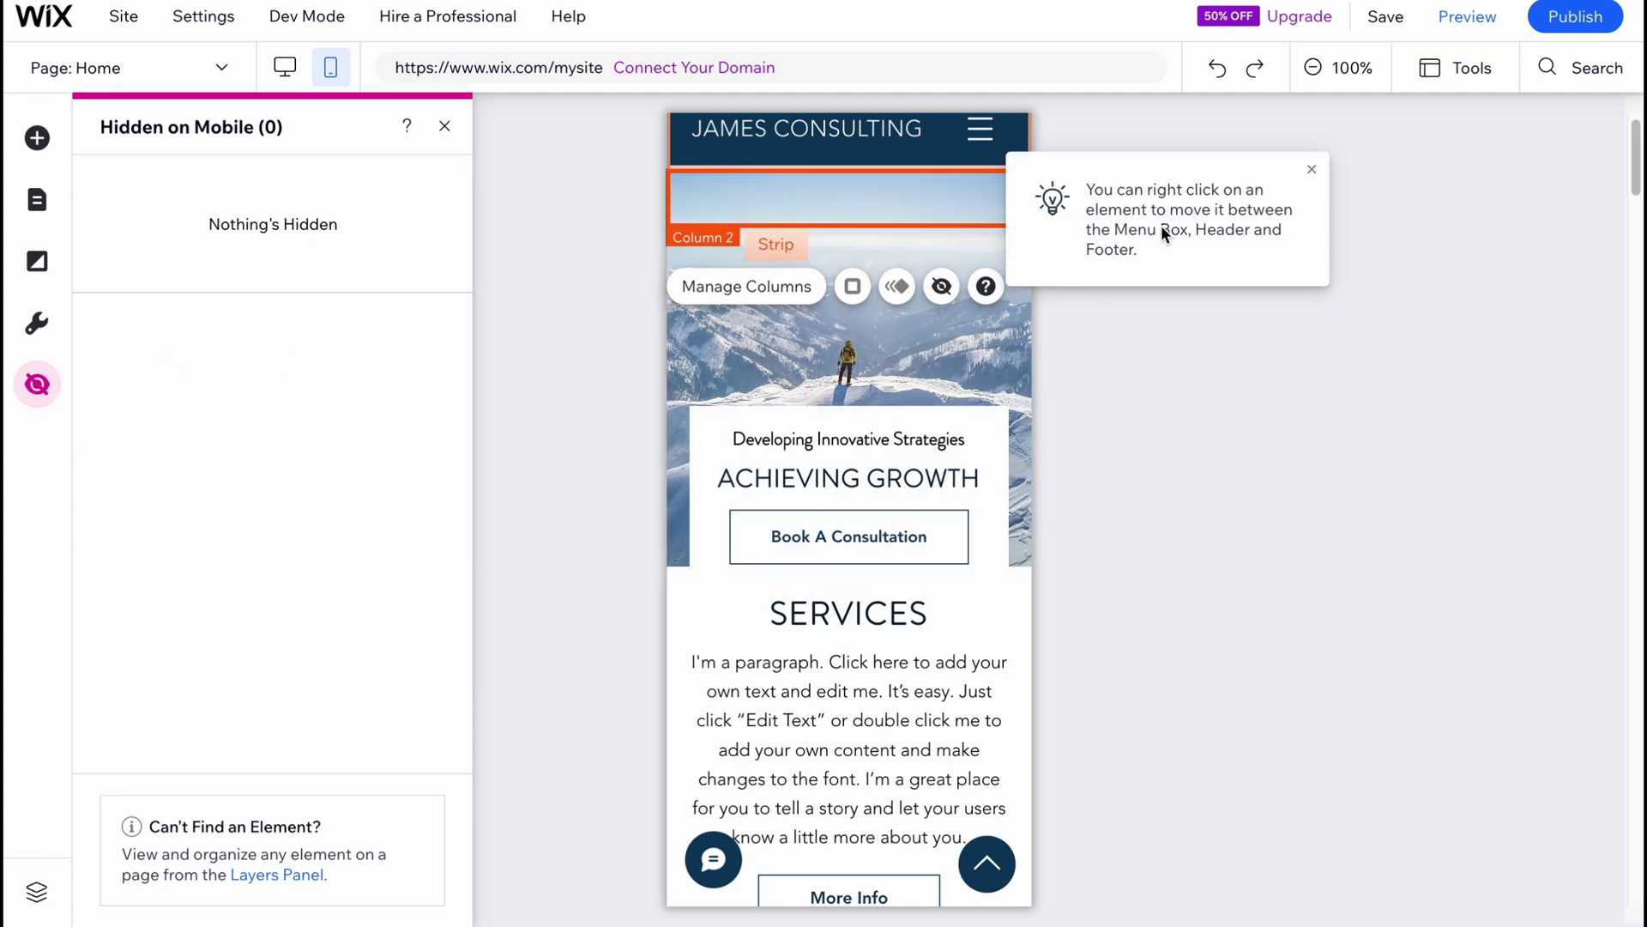
Select the Welcome section and scroll down through the mobile page.
{"action": "left_click", "coordinate": [919, 211]}
{"action": "scroll", "coordinate": [1177, 515], "scroll_direction": "down", "scroll_amount": 5}
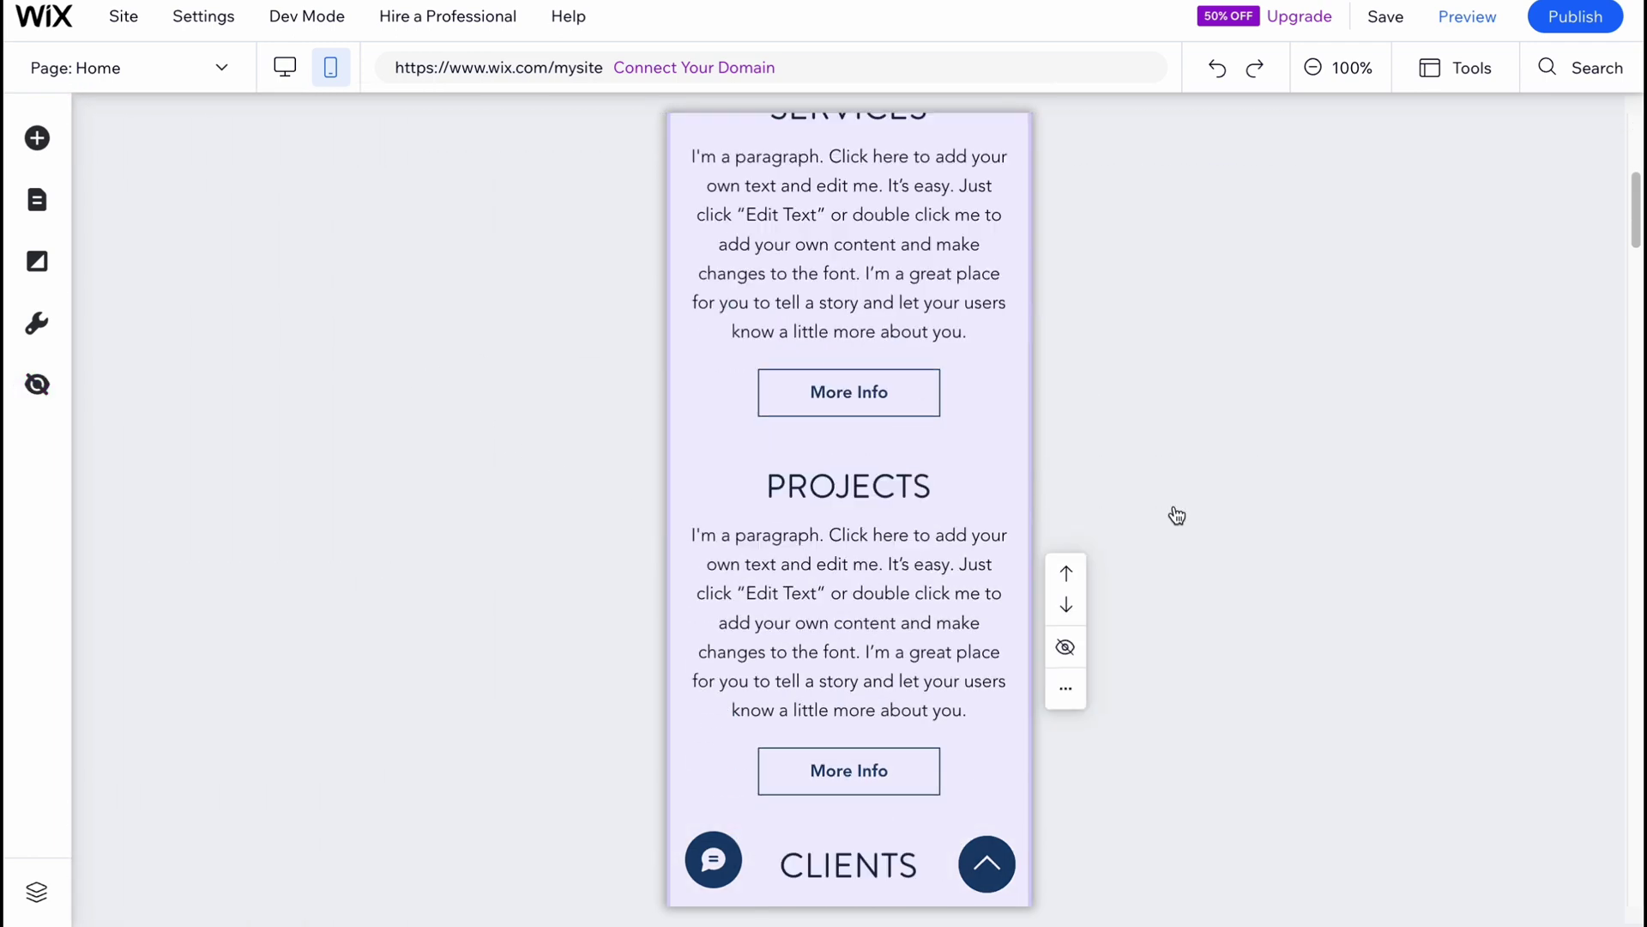
{"action": "scroll", "coordinate": [1024, 633], "scroll_direction": "down", "scroll_amount": 10}
{"action": "scroll", "coordinate": [1012, 630], "scroll_direction": "down", "scroll_amount": 15}
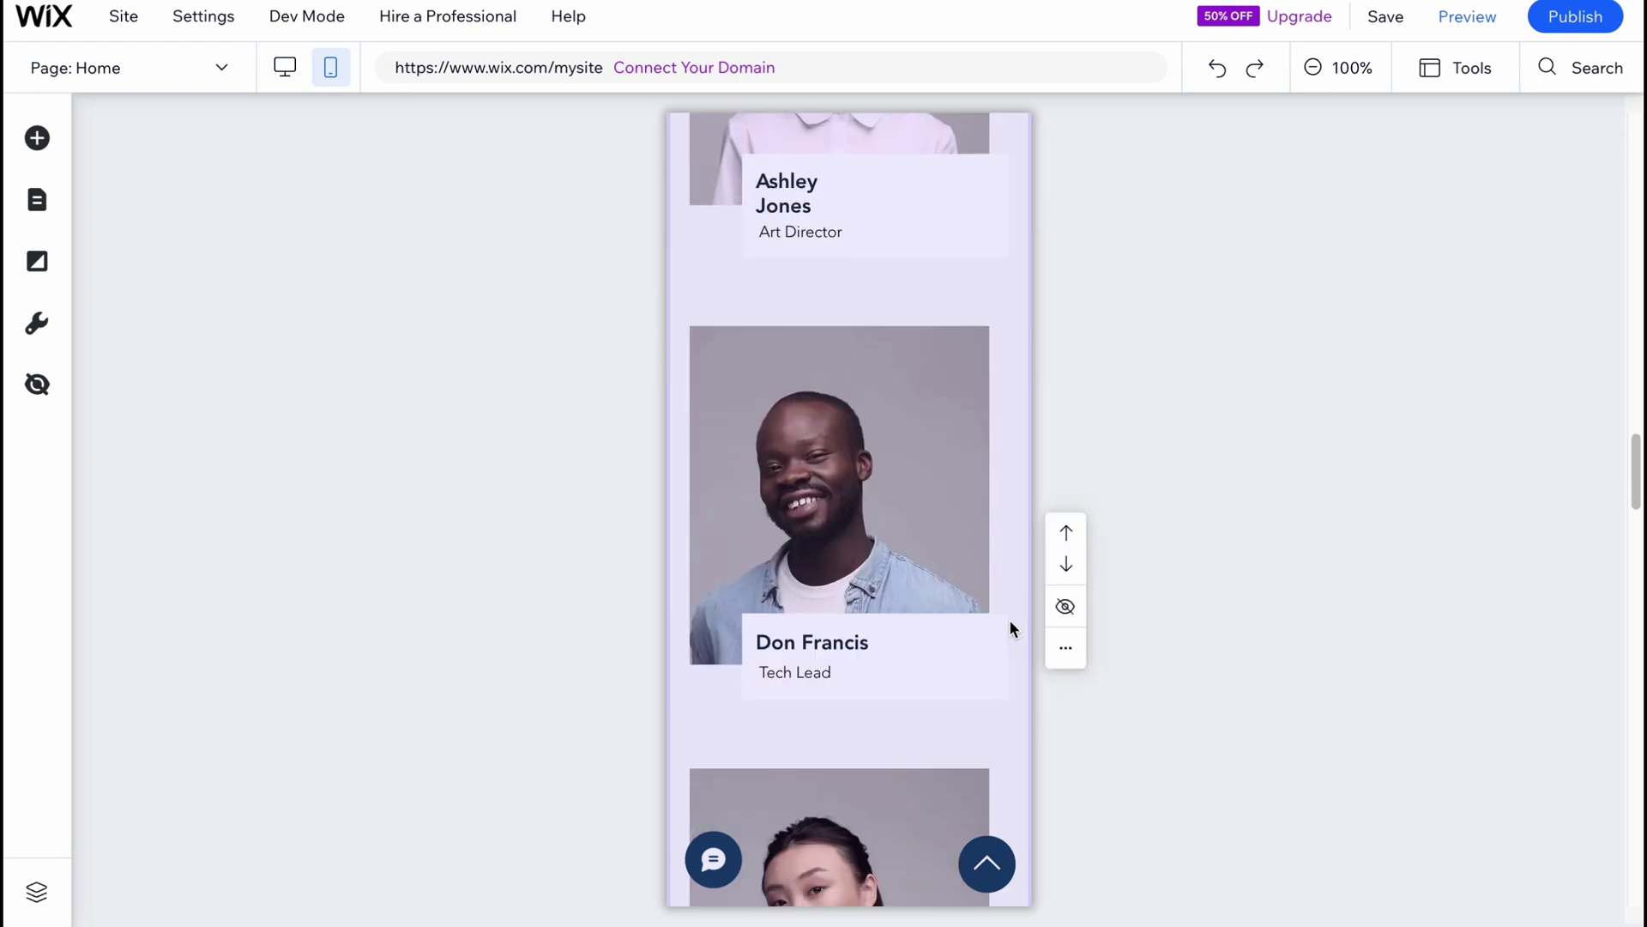
{"action": "scroll", "coordinate": [990, 620], "scroll_direction": "down", "scroll_amount": 4}
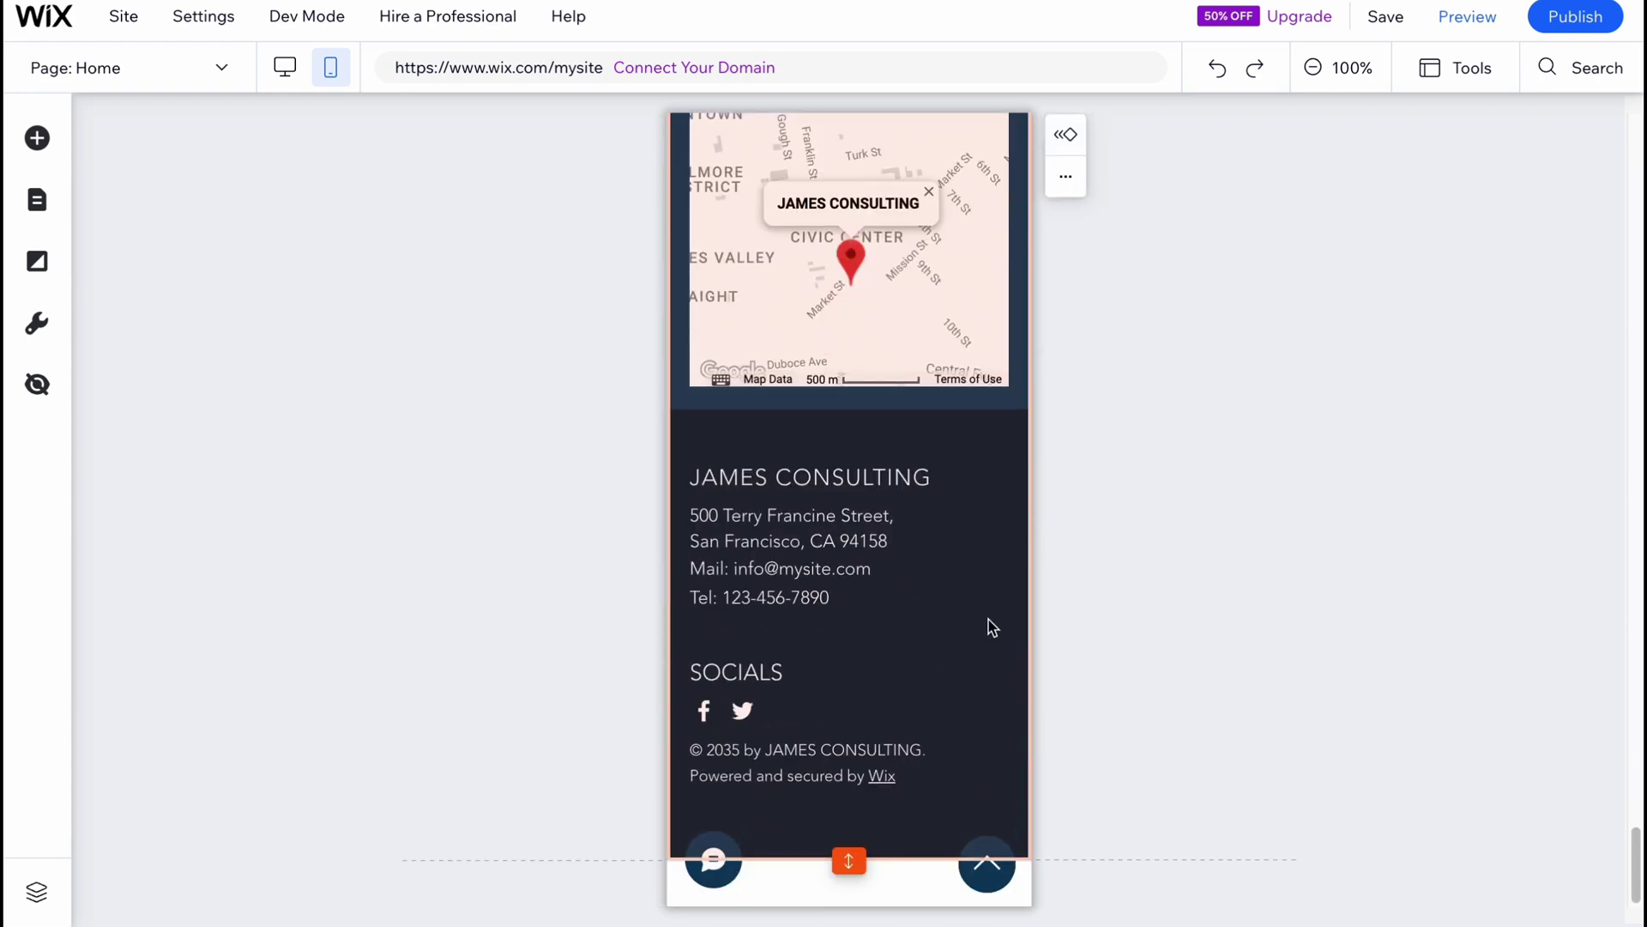
Recheck the Hidden on Mobile list, inspect the form and map strips, then close the list.
{"action": "left_click", "coordinate": [40, 386]}
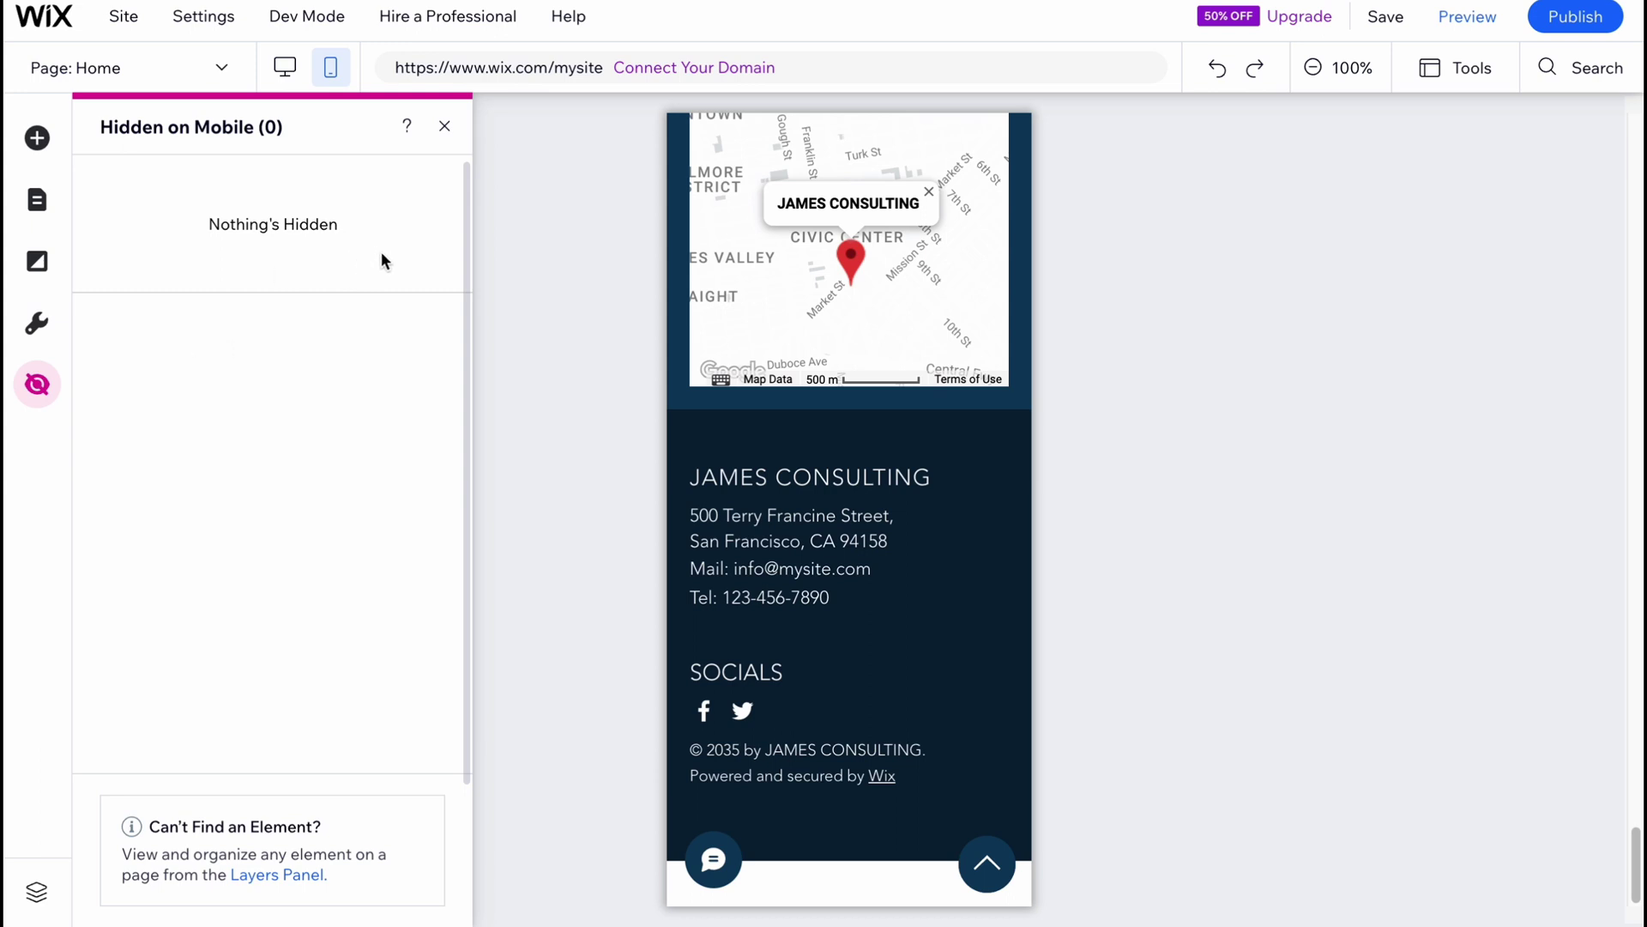
{"action": "left_click", "coordinate": [785, 249]}
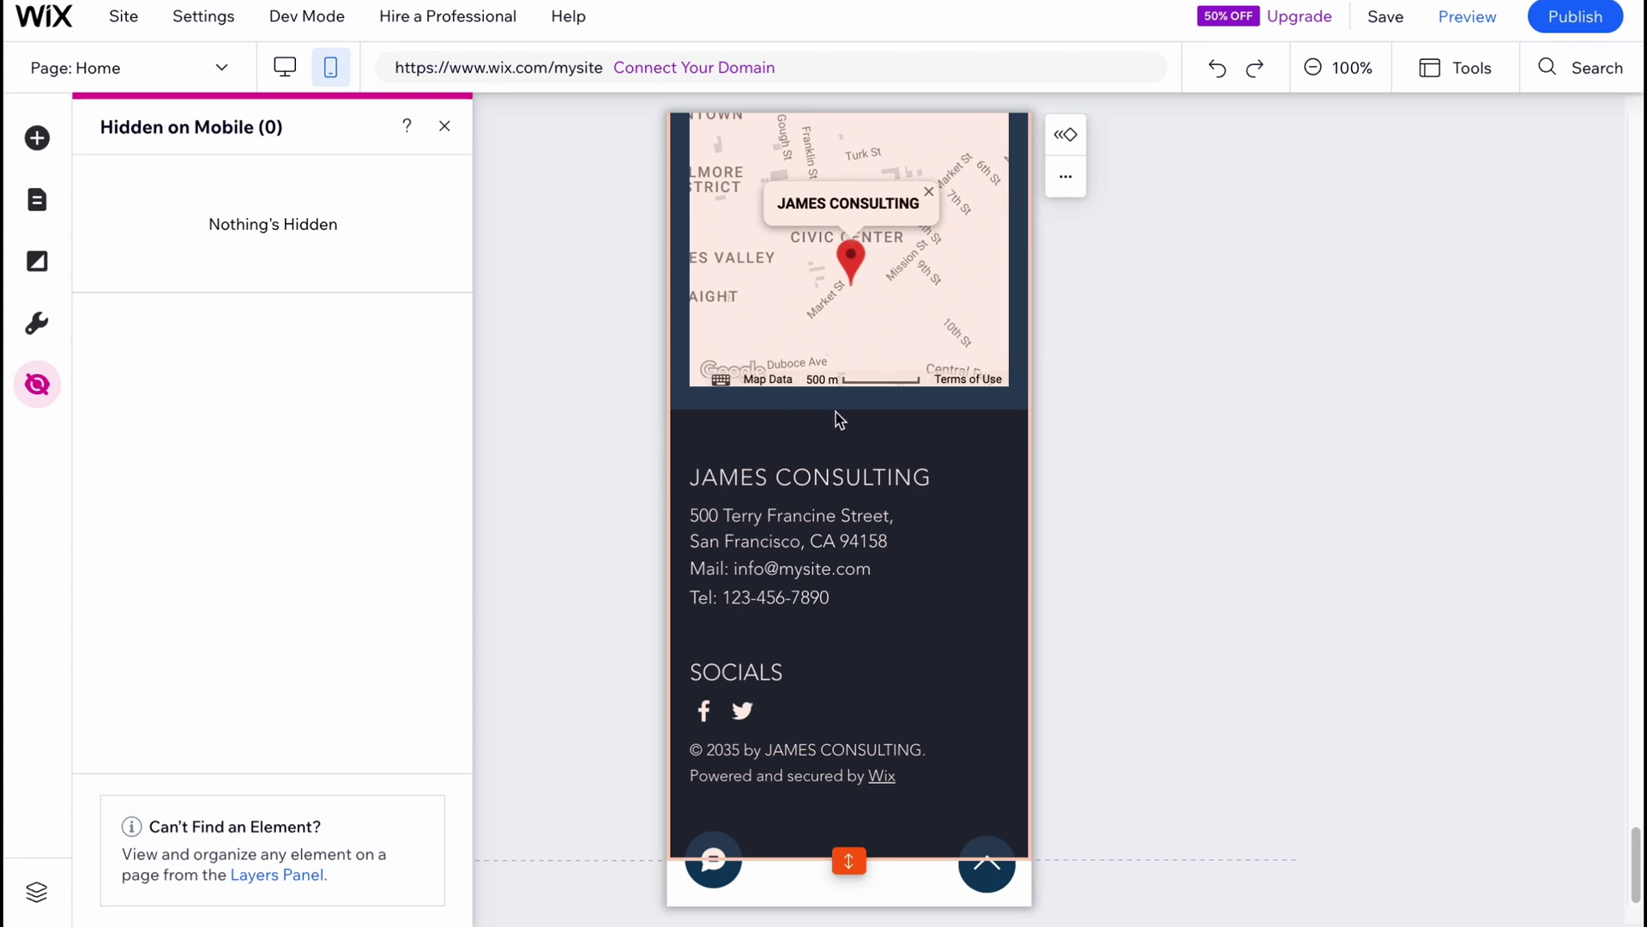
{"action": "scroll", "coordinate": [845, 481], "scroll_direction": "up", "scroll_amount": 3}
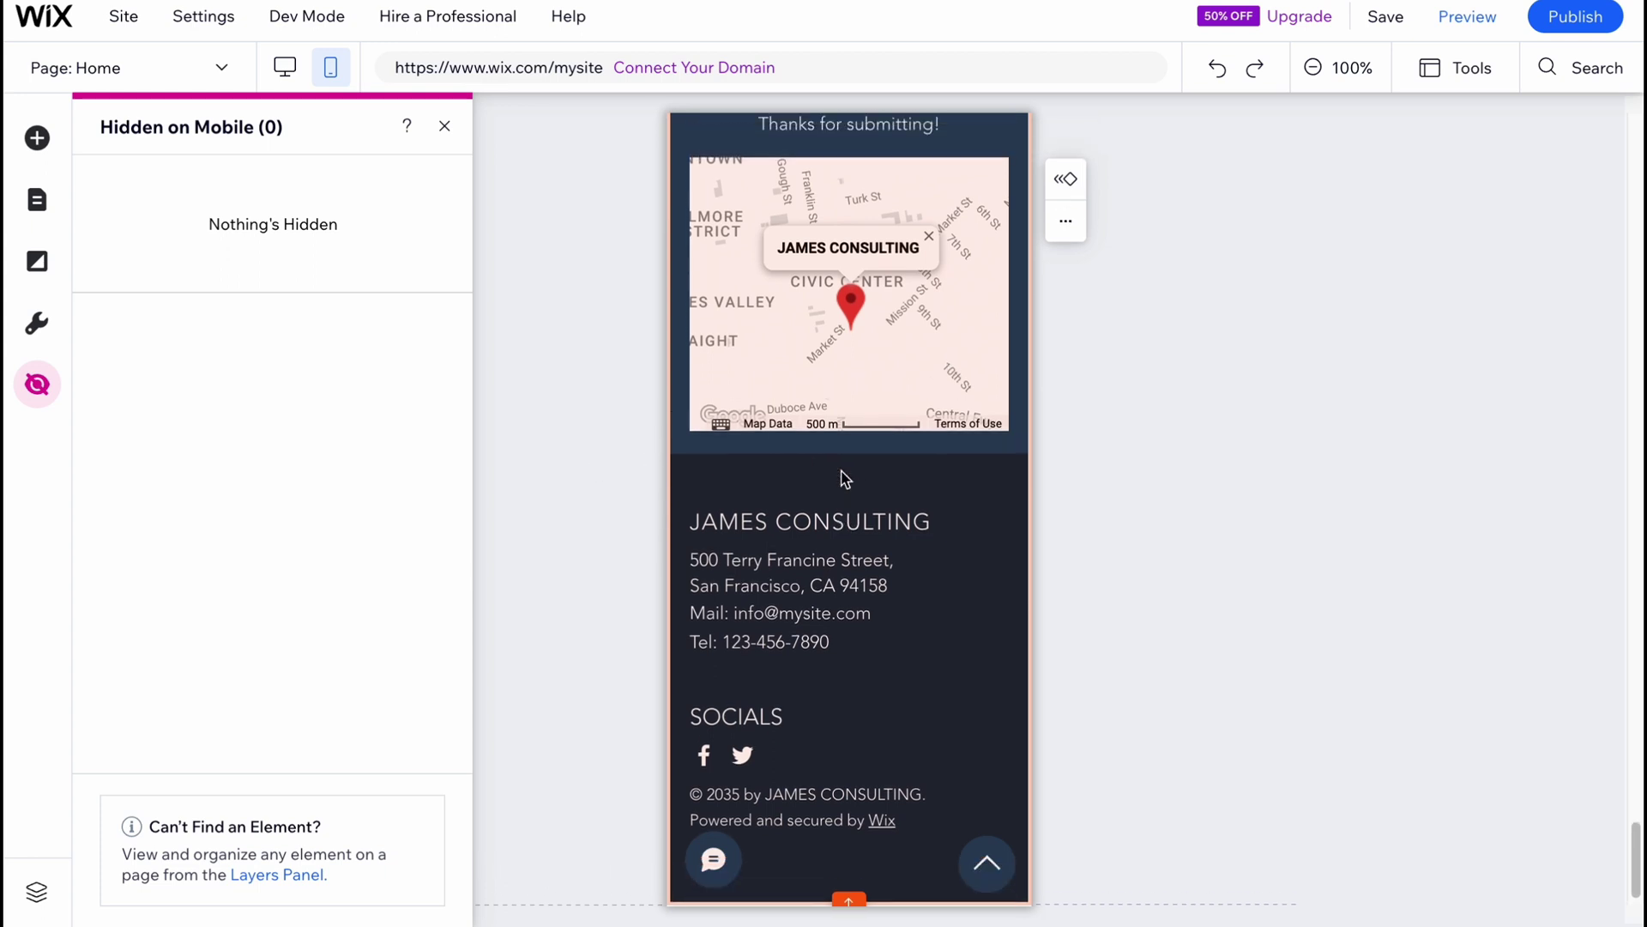
{"action": "left_click", "coordinate": [324, 249]}
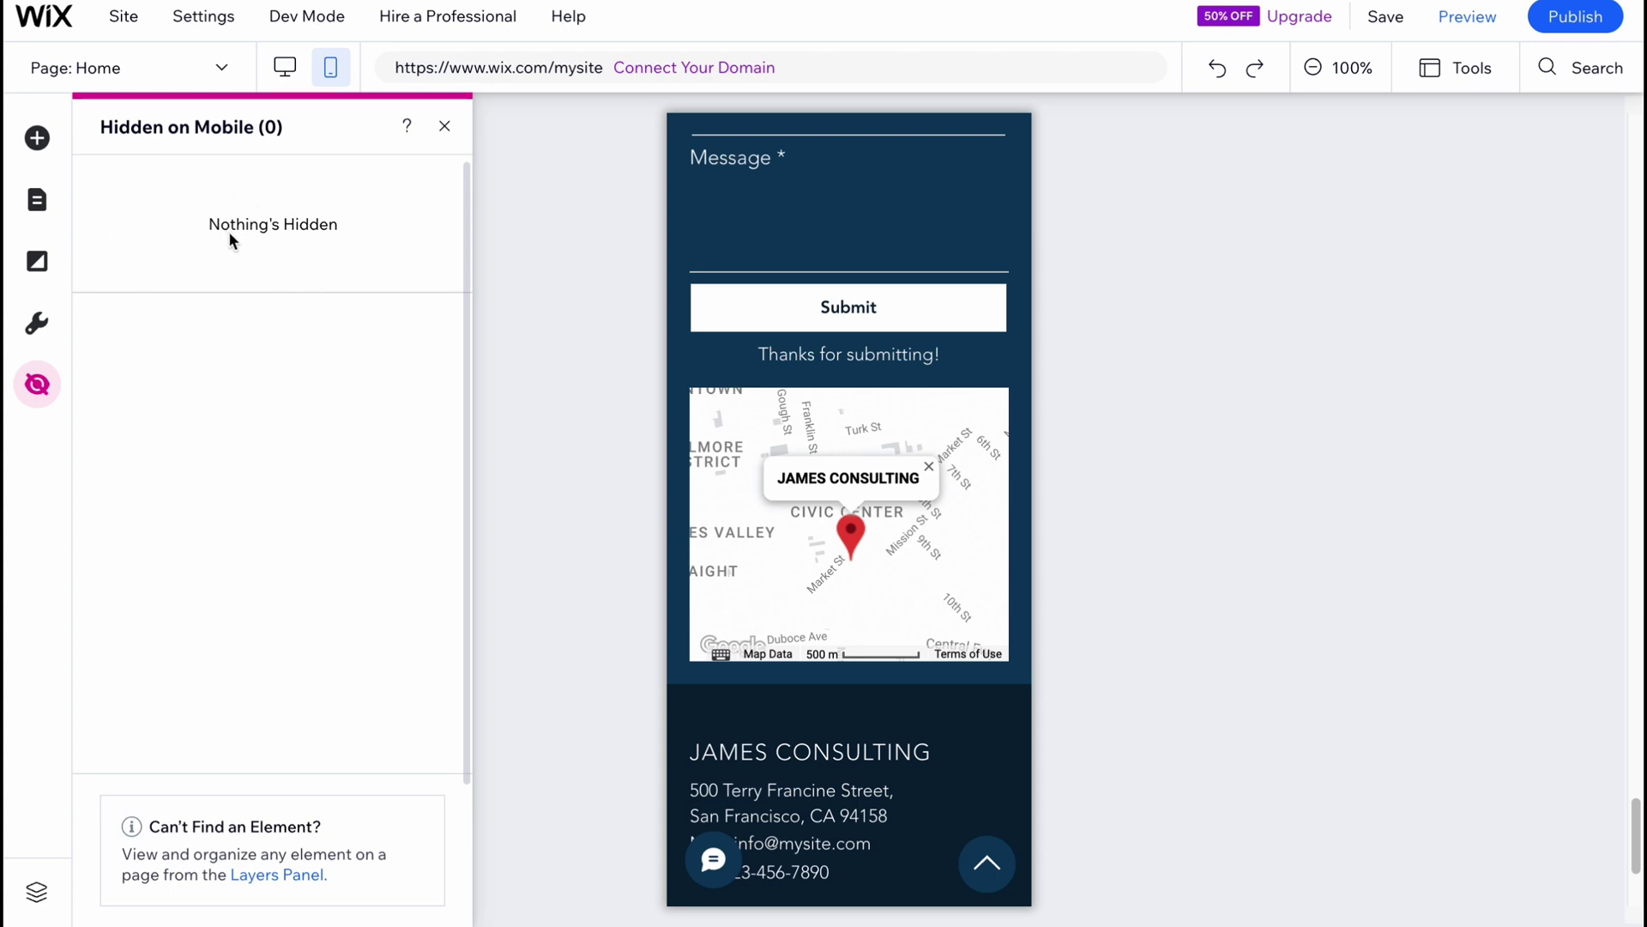
{"action": "left_click", "coordinate": [544, 243]}
{"action": "left_click", "coordinate": [445, 127]}
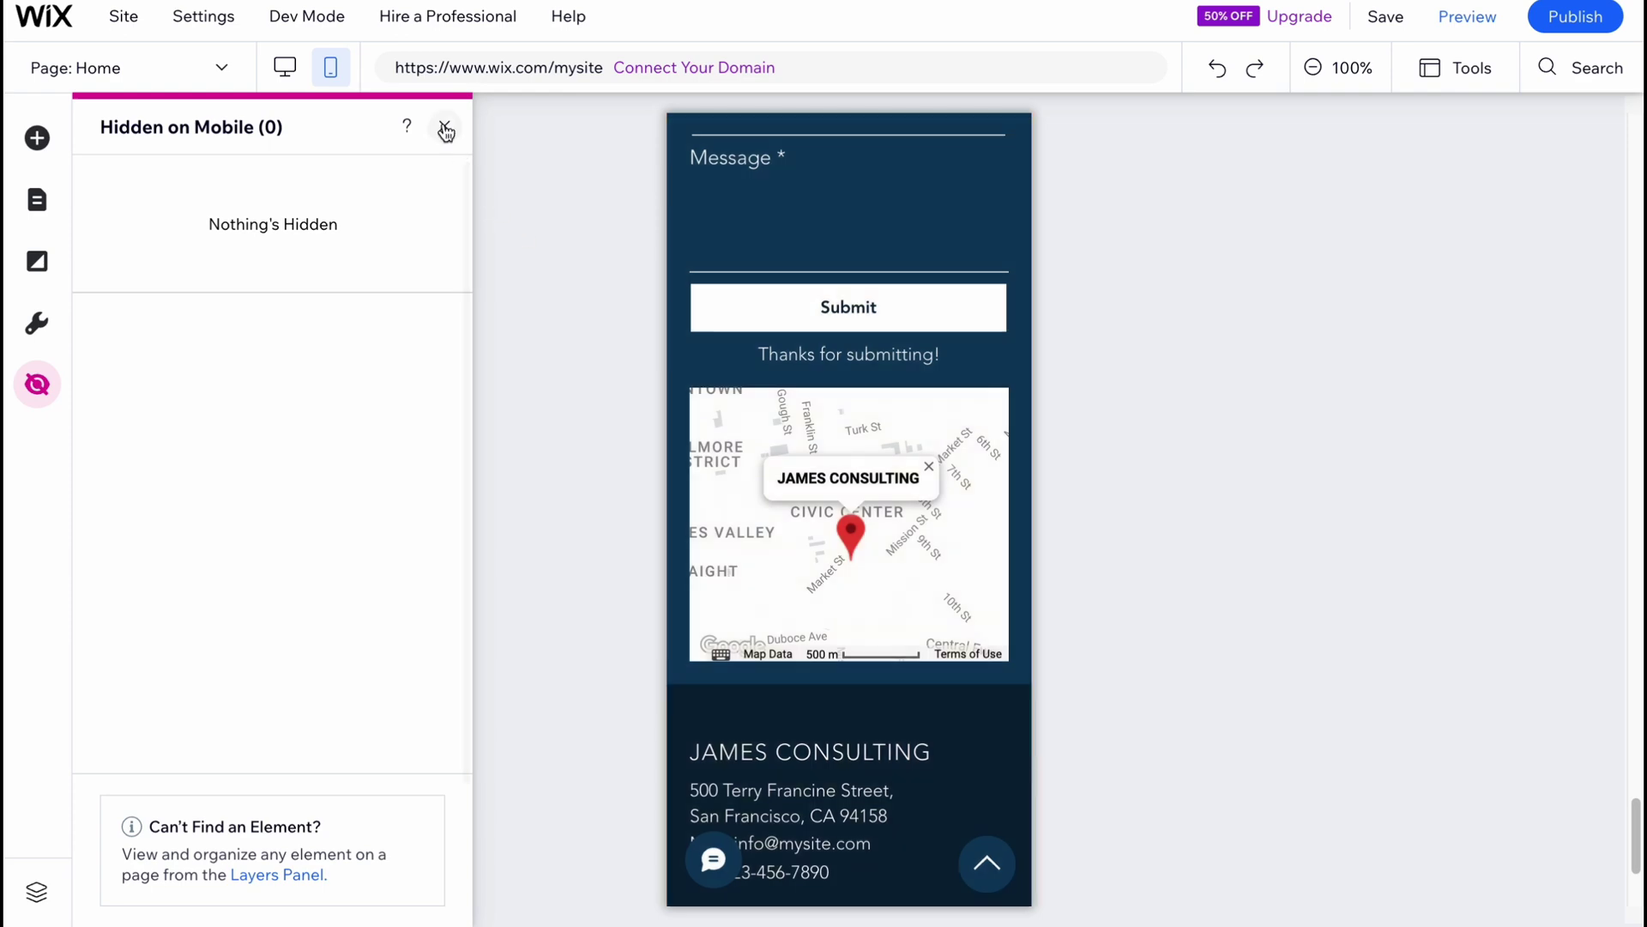
{"action": "left_click", "coordinate": [445, 128]}
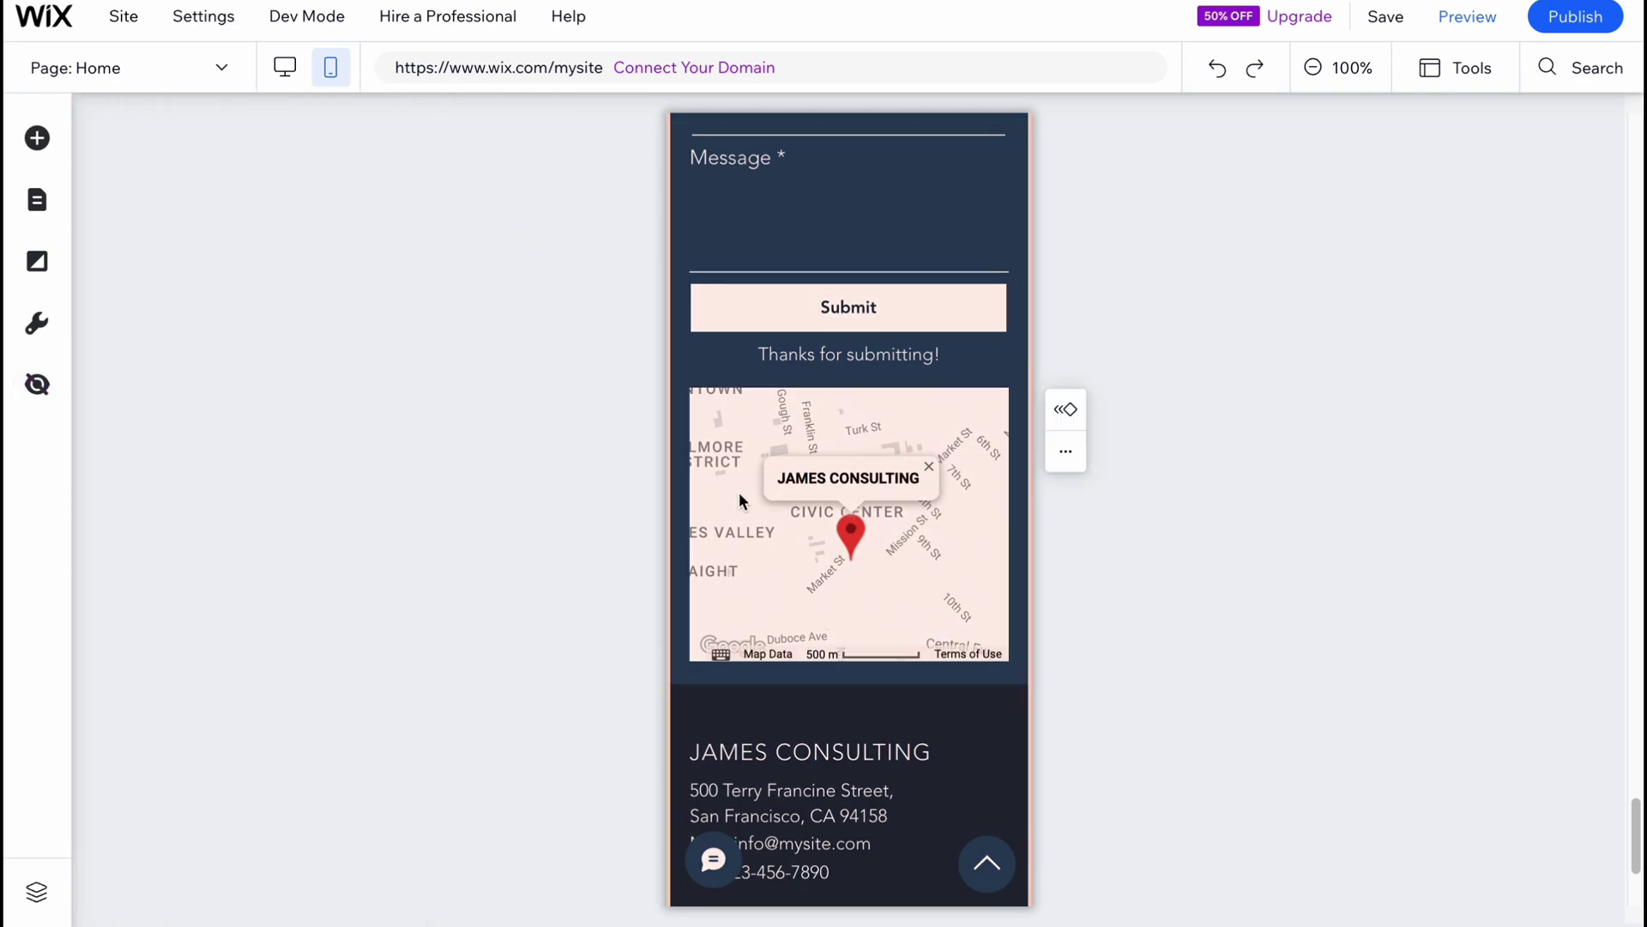
{"action": "scroll", "coordinate": [740, 498], "scroll_direction": "up", "scroll_amount": 10}
{"action": "scroll", "coordinate": [739, 503], "scroll_direction": "up", "scroll_amount": 8}
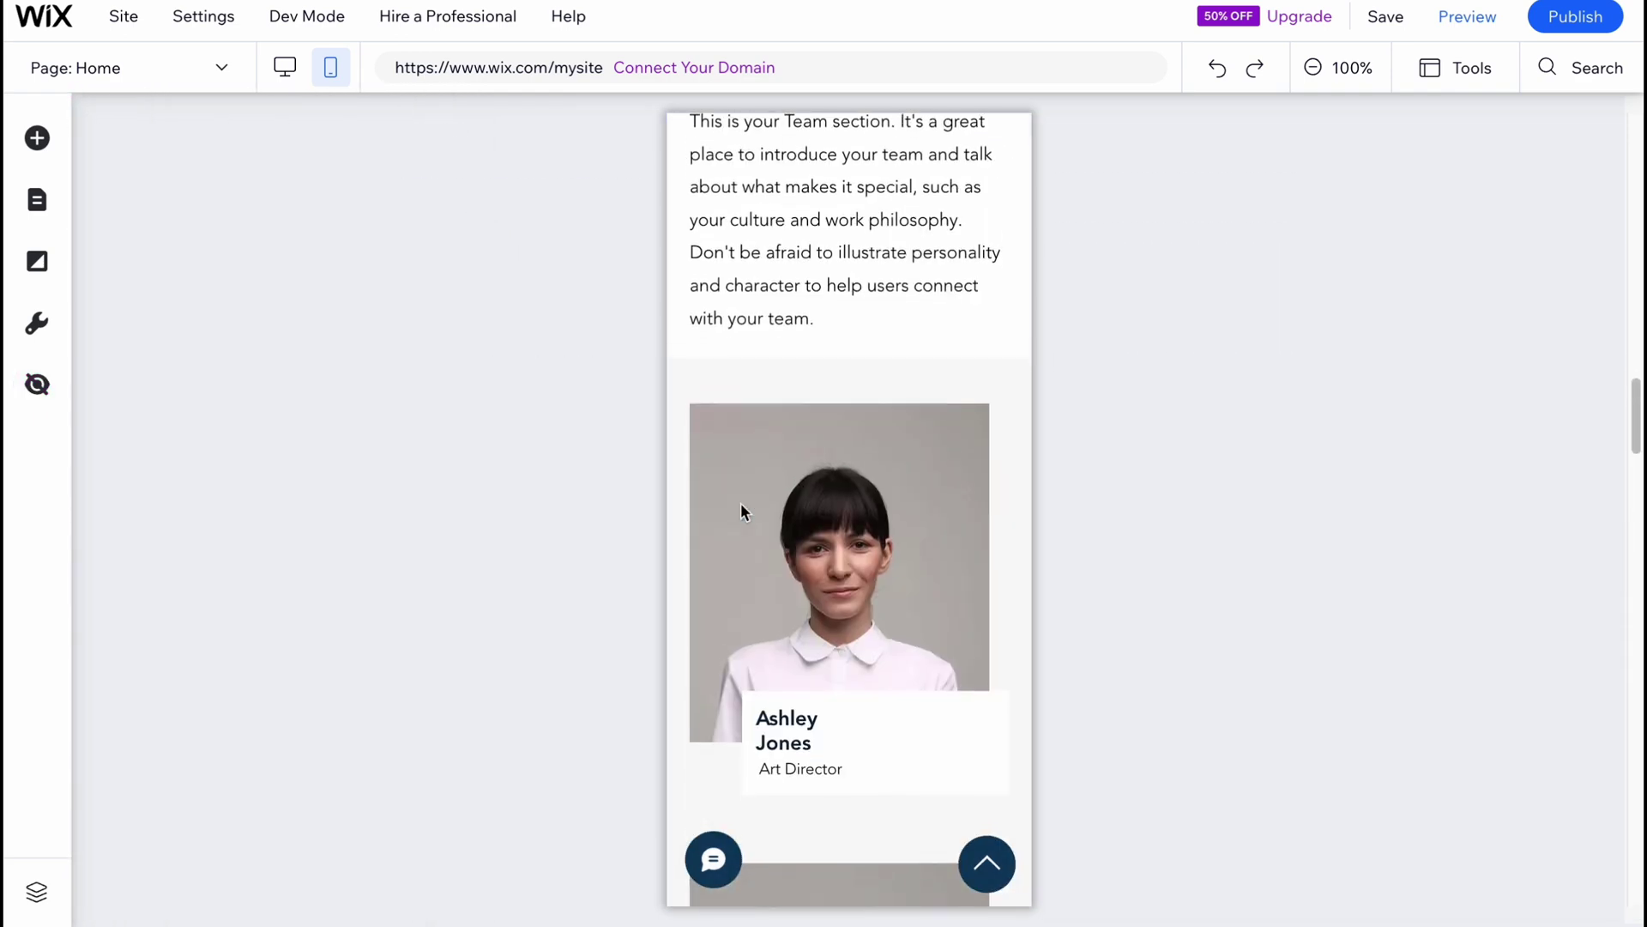
Publish the site to the free my-site-1 wixsite.com address and view it live.
{"action": "left_click", "coordinate": [1578, 19]}
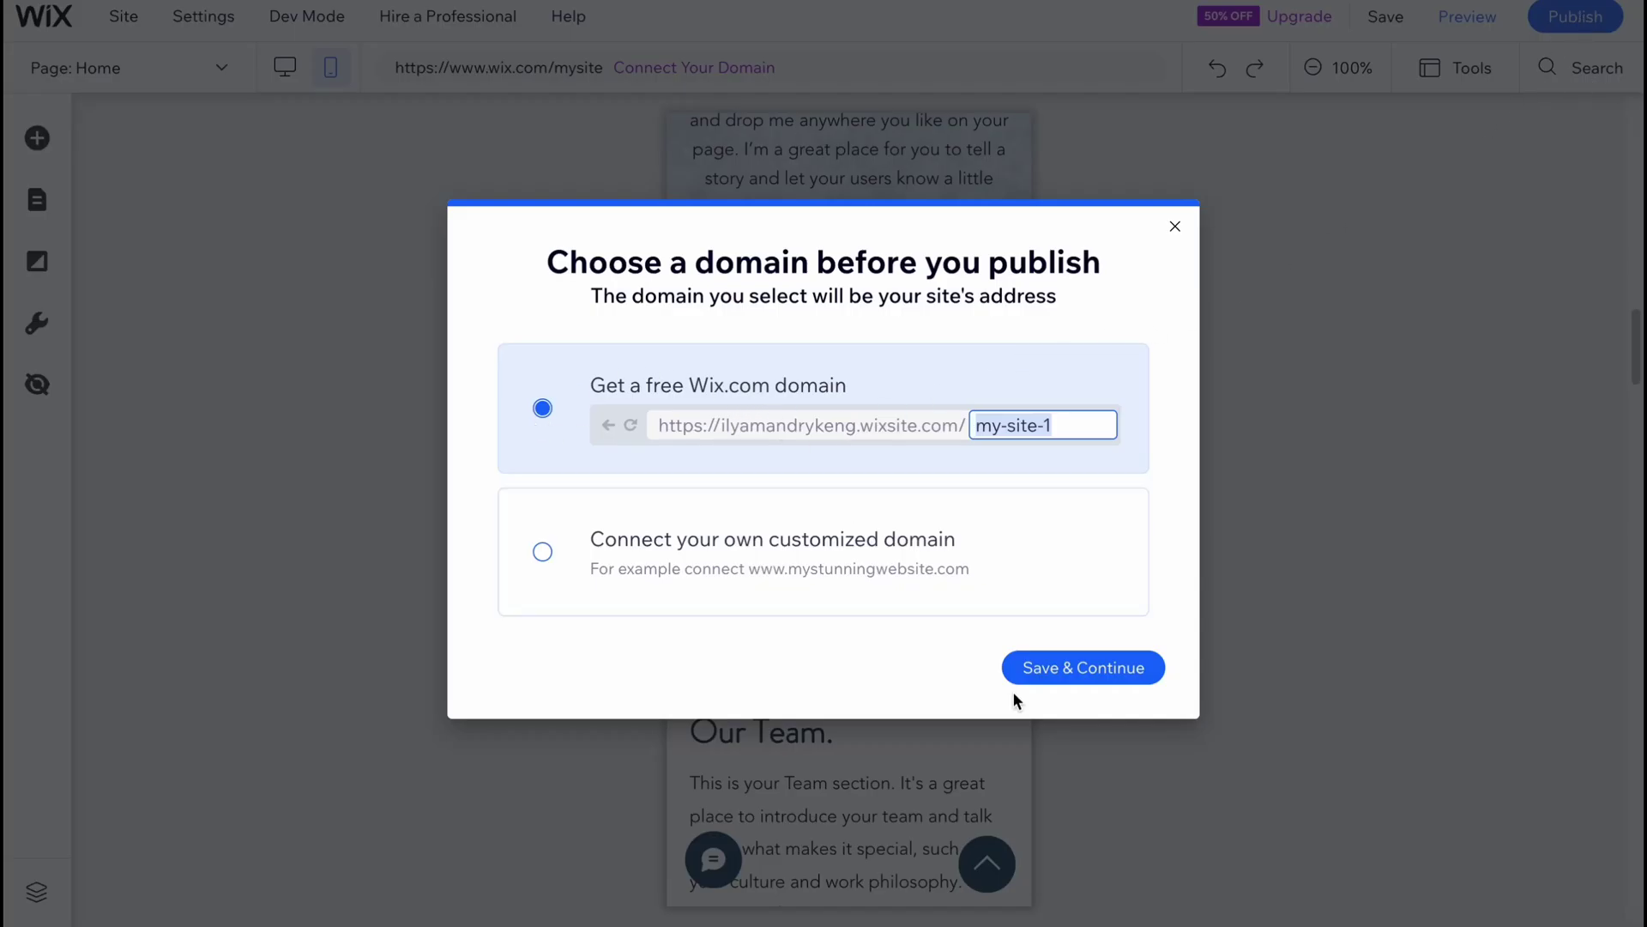
{"action": "left_click", "coordinate": [1062, 669]}
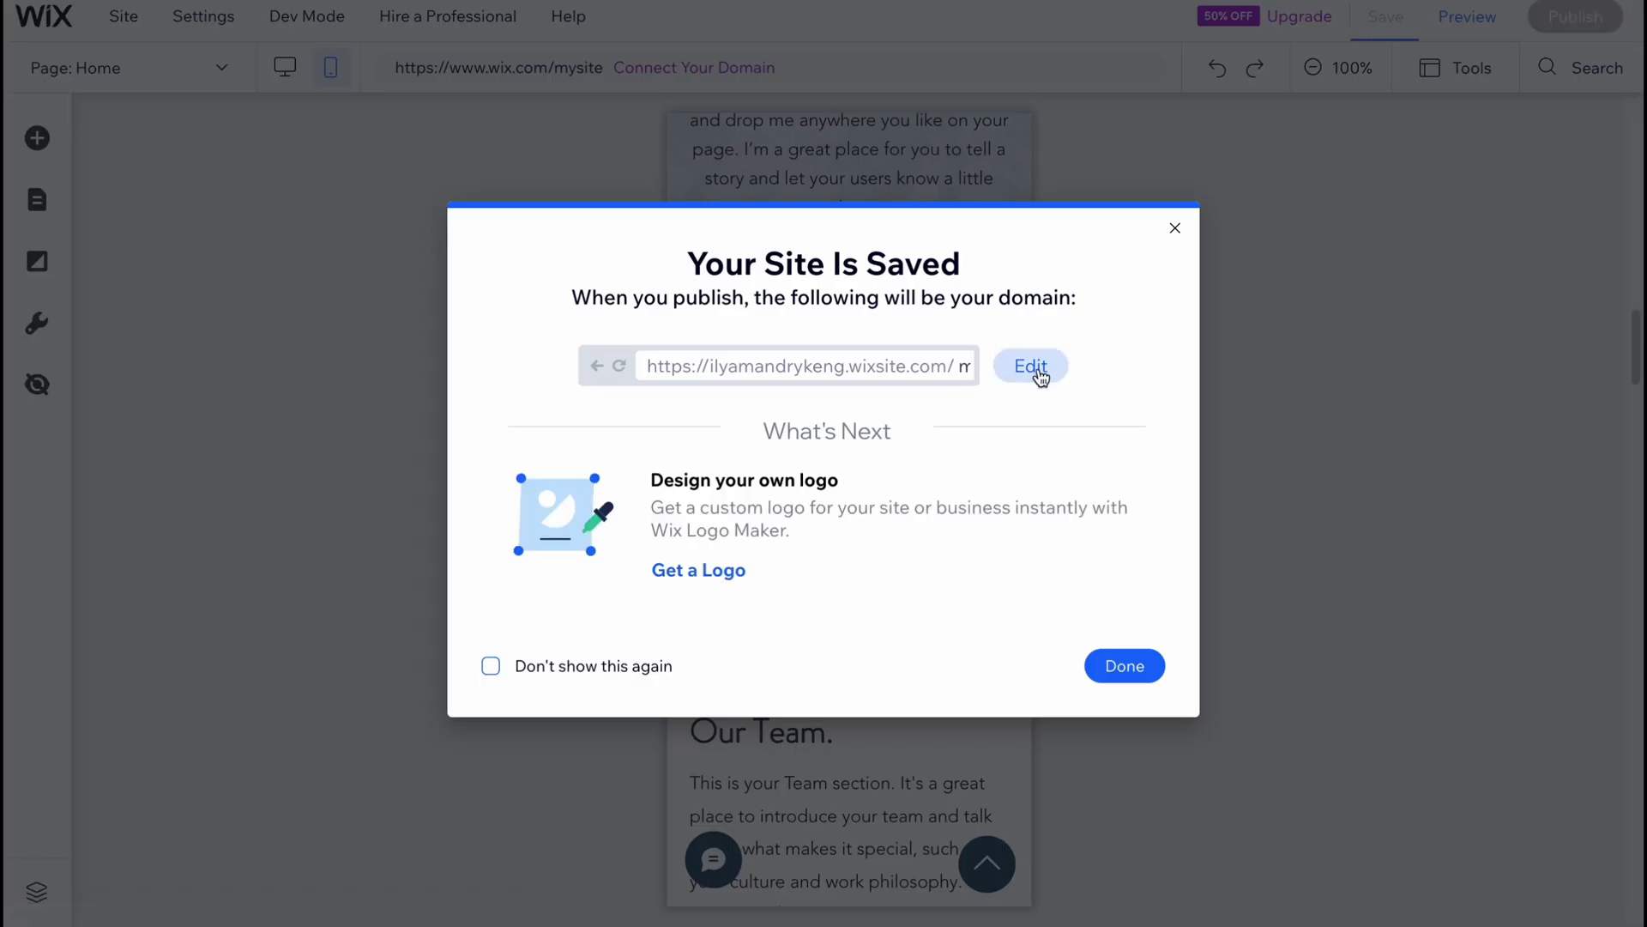
{"action": "left_click", "coordinate": [1115, 667]}
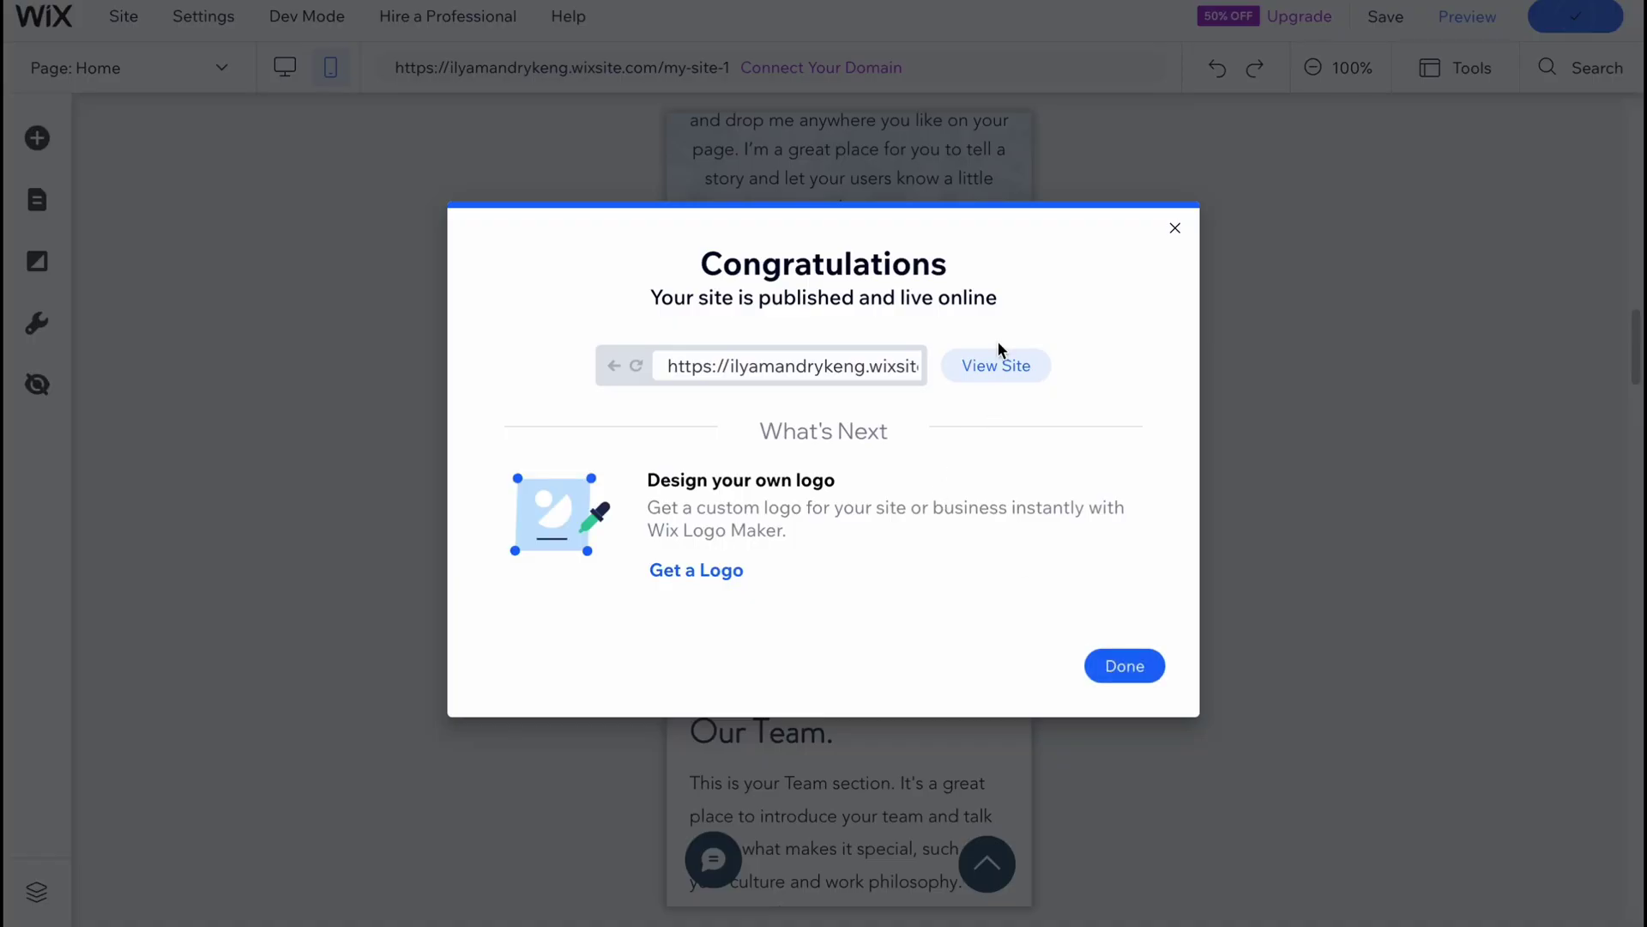
{"action": "left_click", "coordinate": [997, 361]}
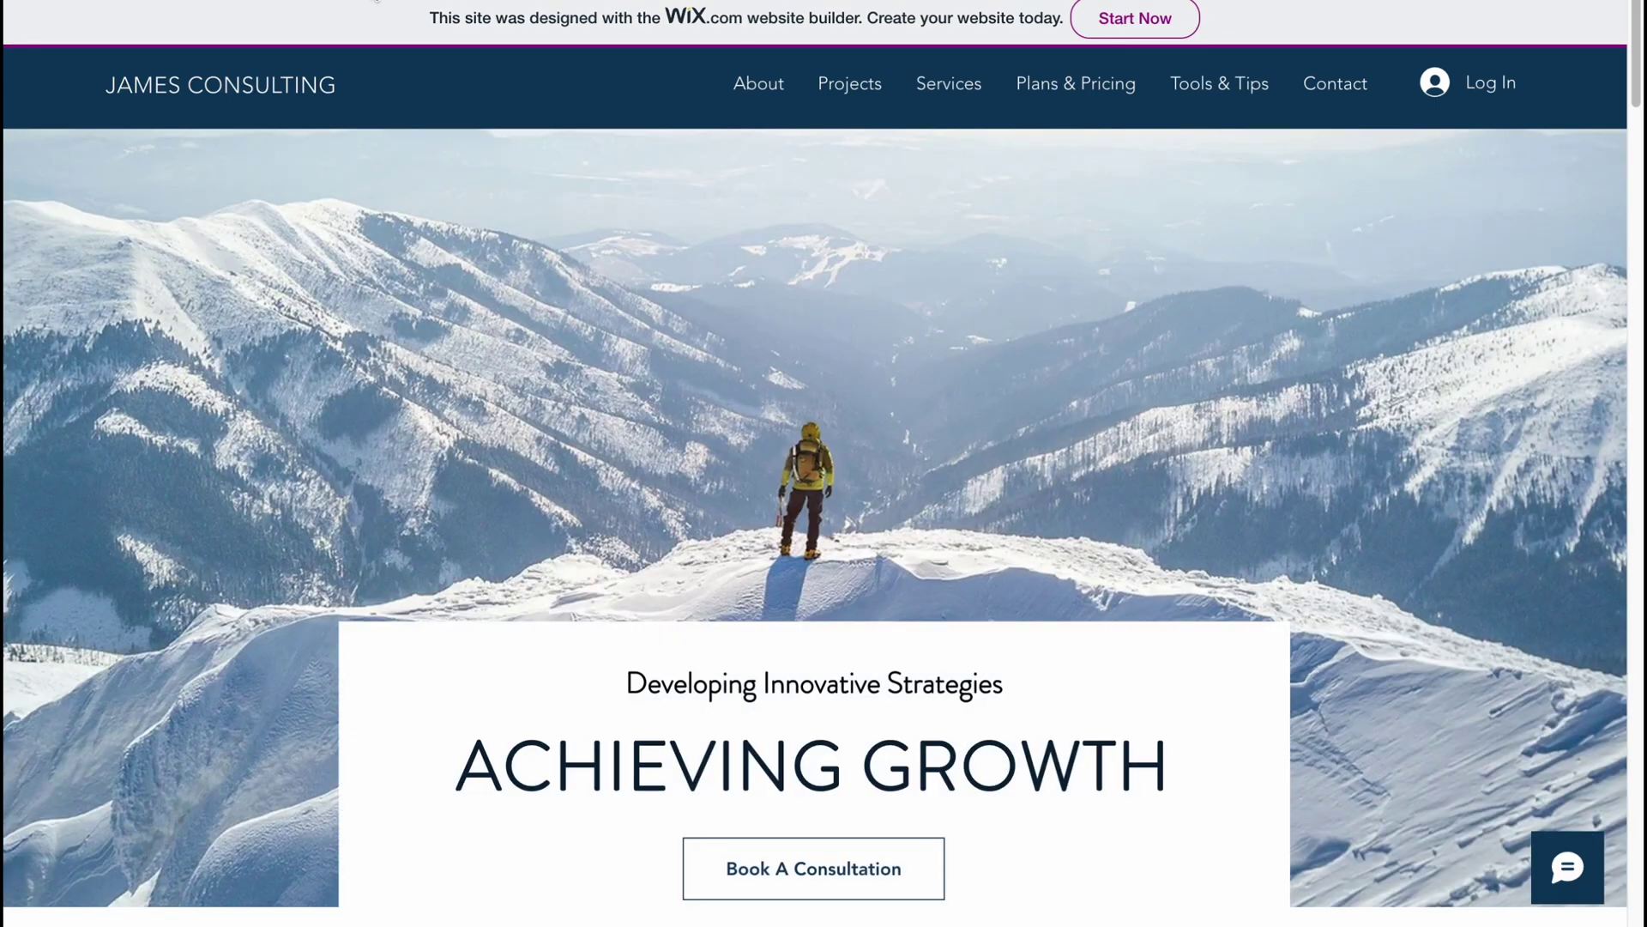
Scroll down through the live consulting site's Home page and back up.
{"action": "scroll", "coordinate": [805, 586], "scroll_direction": "down", "scroll_amount": 7}
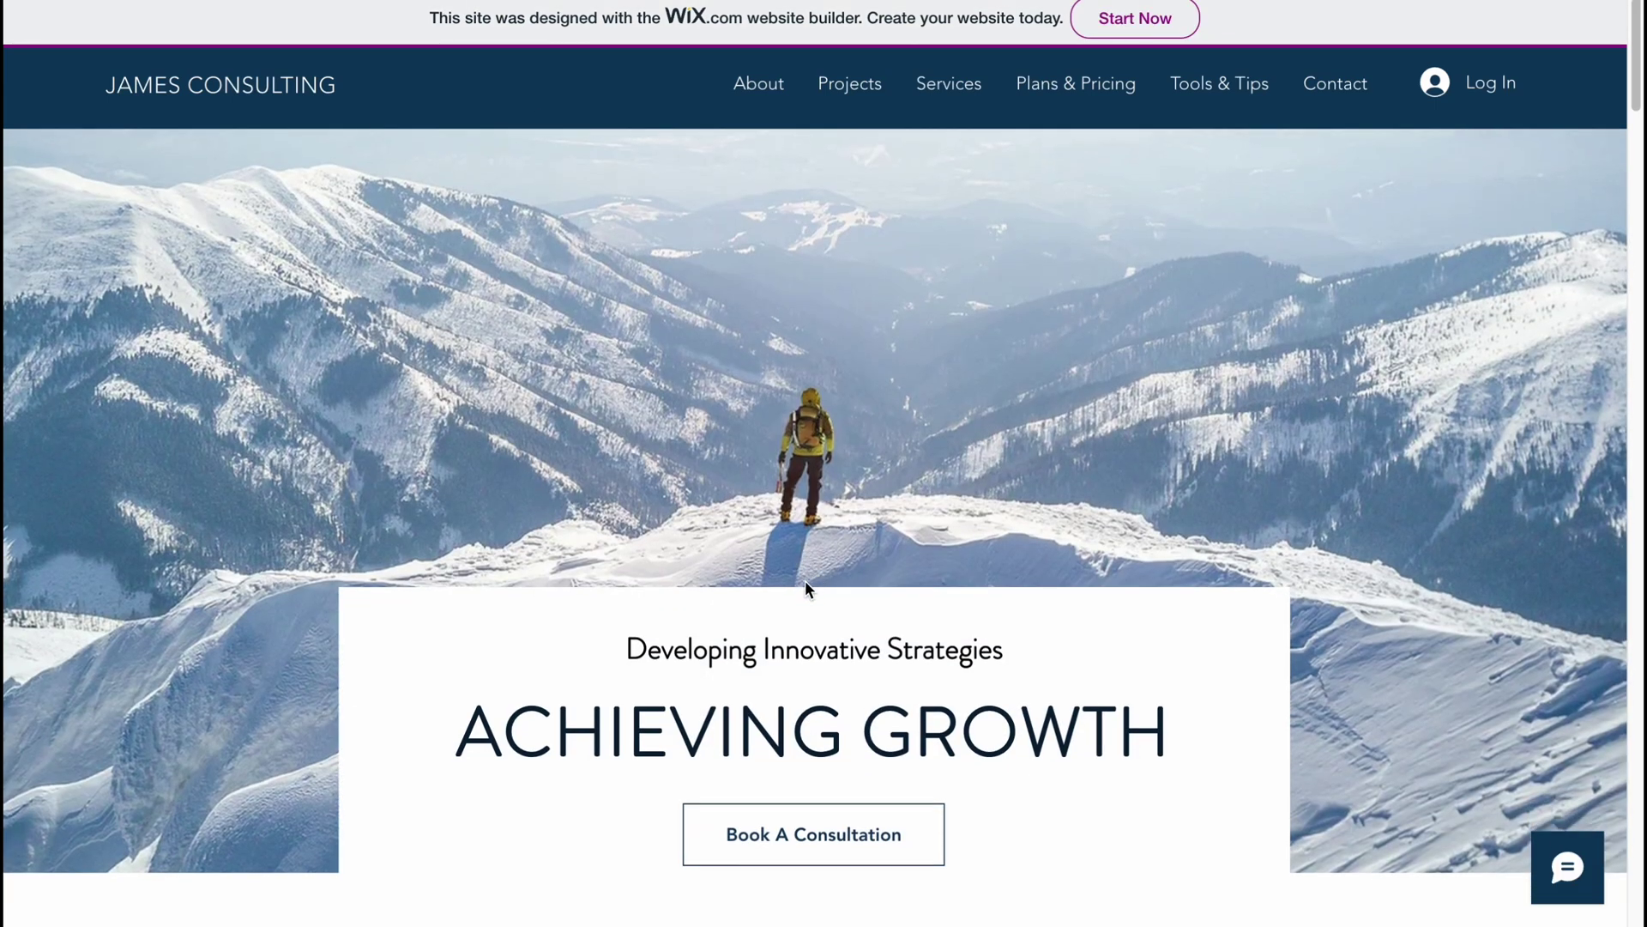
{"action": "scroll", "coordinate": [785, 547], "scroll_direction": "down", "scroll_amount": 12}
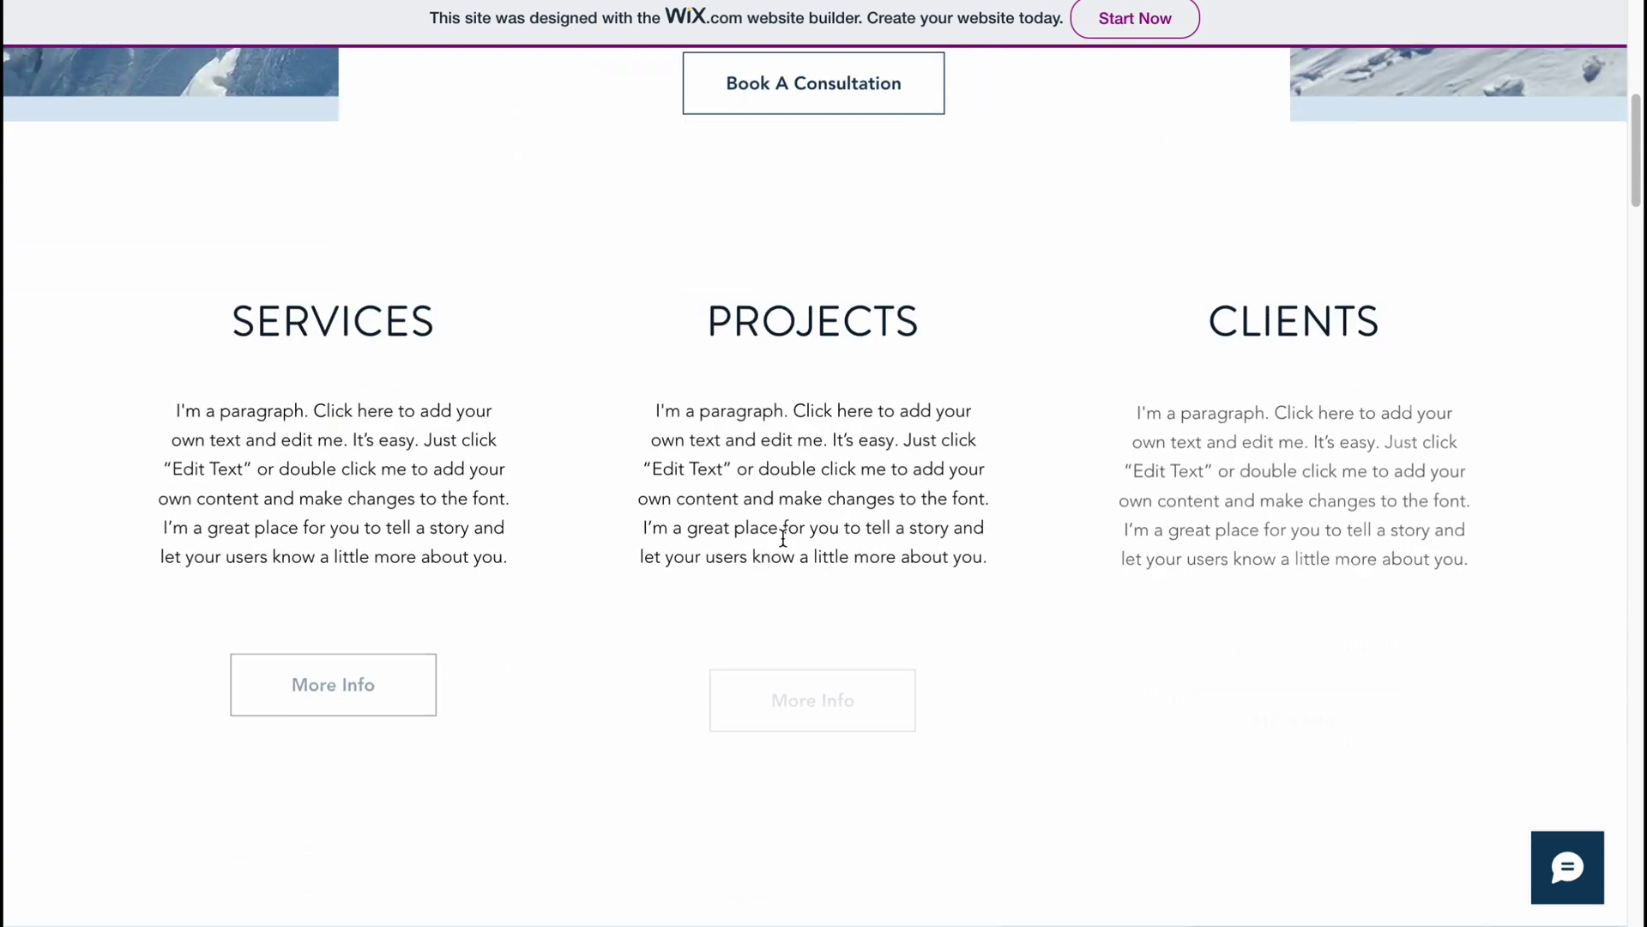
{"action": "scroll", "coordinate": [785, 547], "scroll_direction": "down", "scroll_amount": 17}
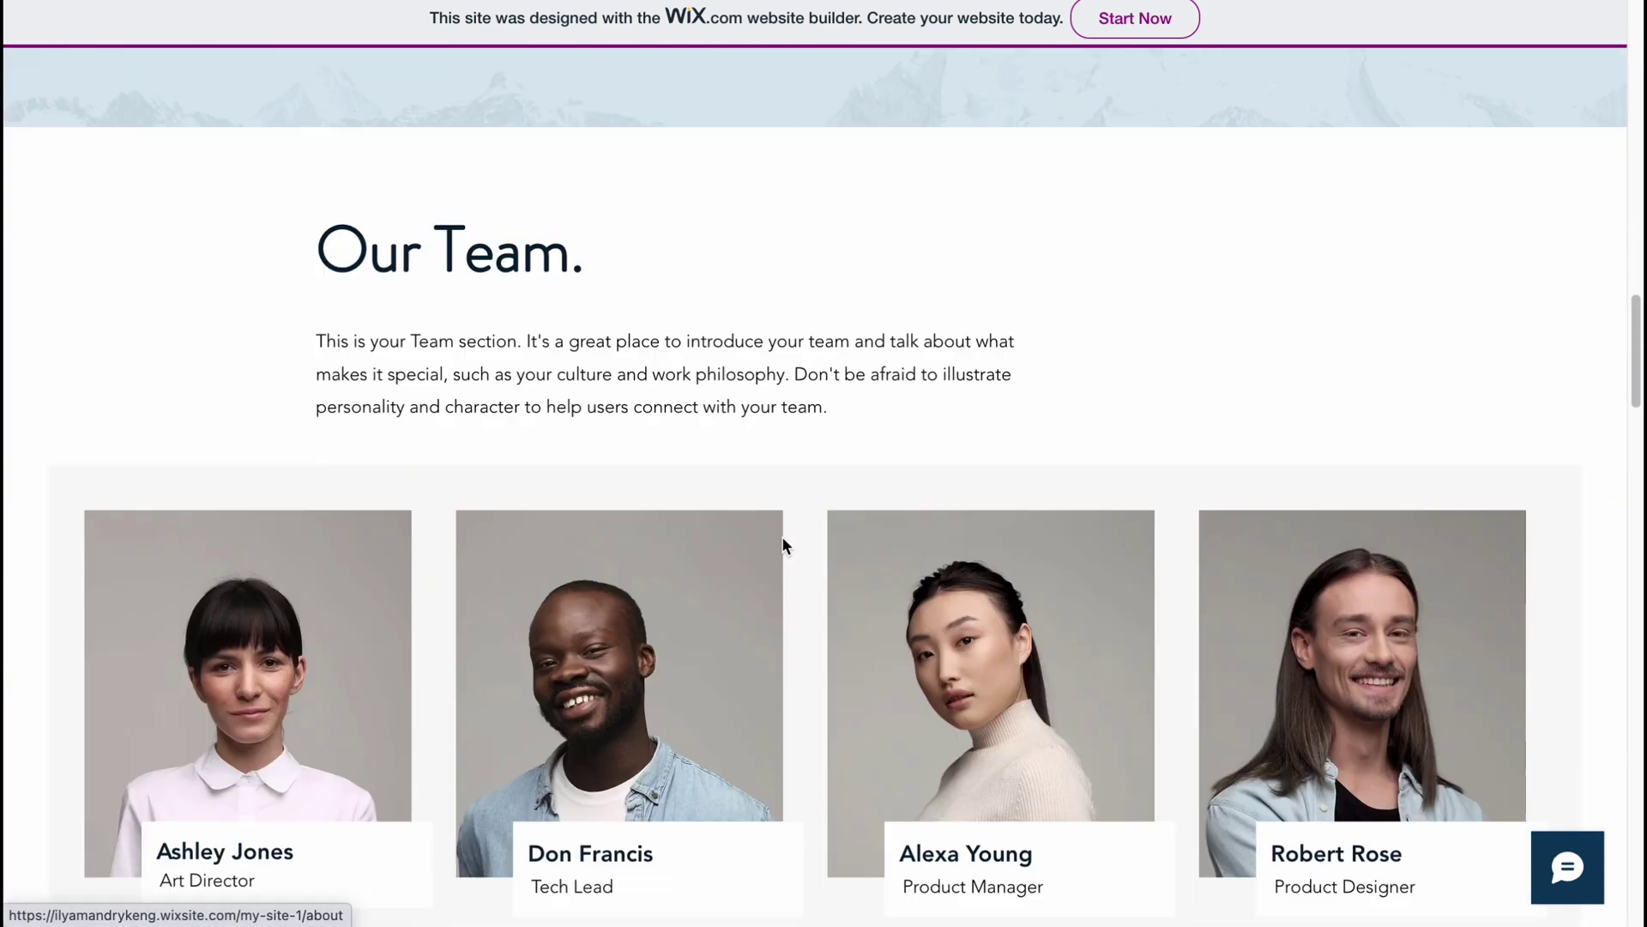
{"action": "scroll", "coordinate": [783, 546], "scroll_direction": "down", "scroll_amount": 15}
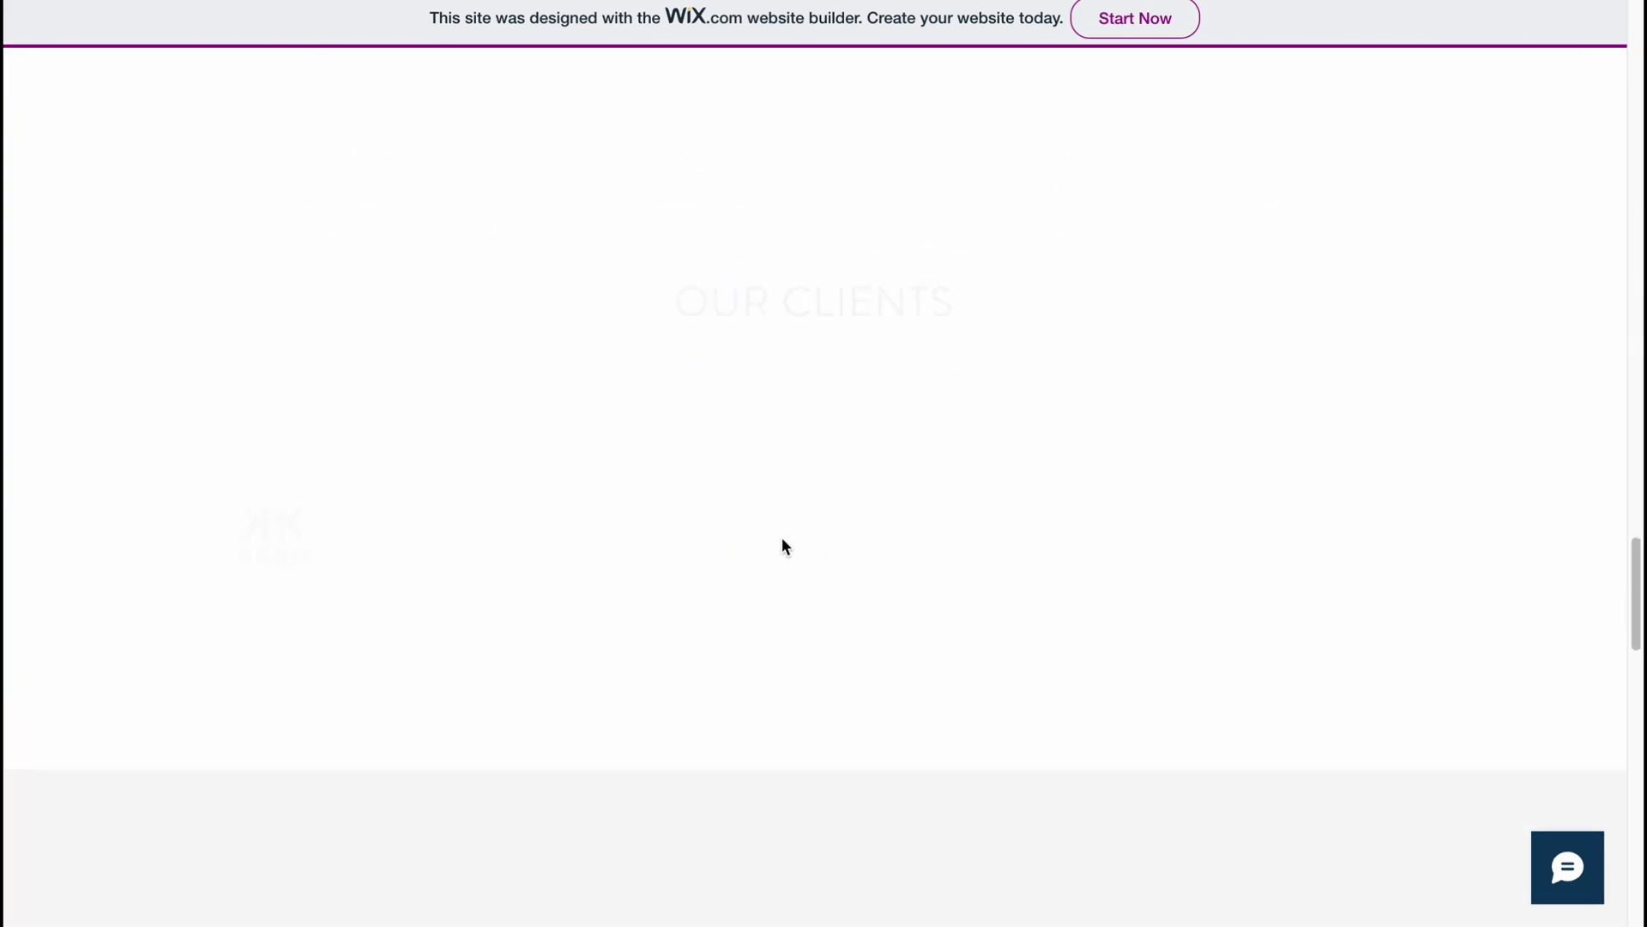
{"action": "scroll", "coordinate": [783, 543], "scroll_direction": "up", "scroll_amount": 20}
{"action": "scroll", "coordinate": [781, 542], "scroll_direction": "up", "scroll_amount": 20}
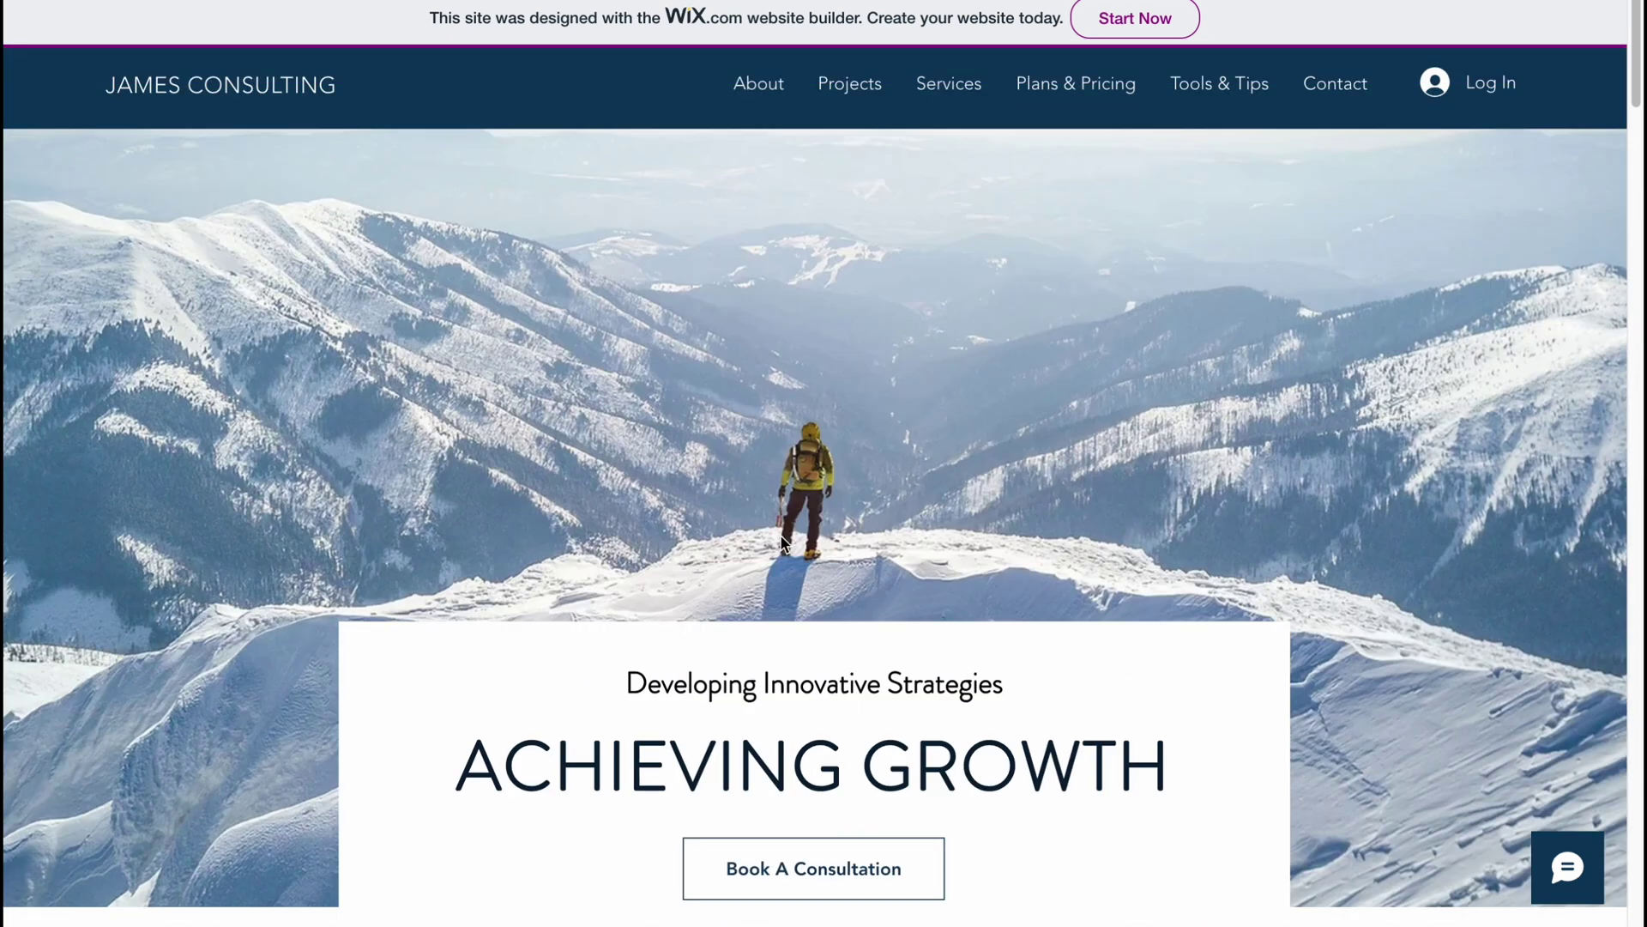
Close the live site tab, dismiss the Congratulations dialog and scroll the canvas up.
{"action": "key", "text": "super+w"}
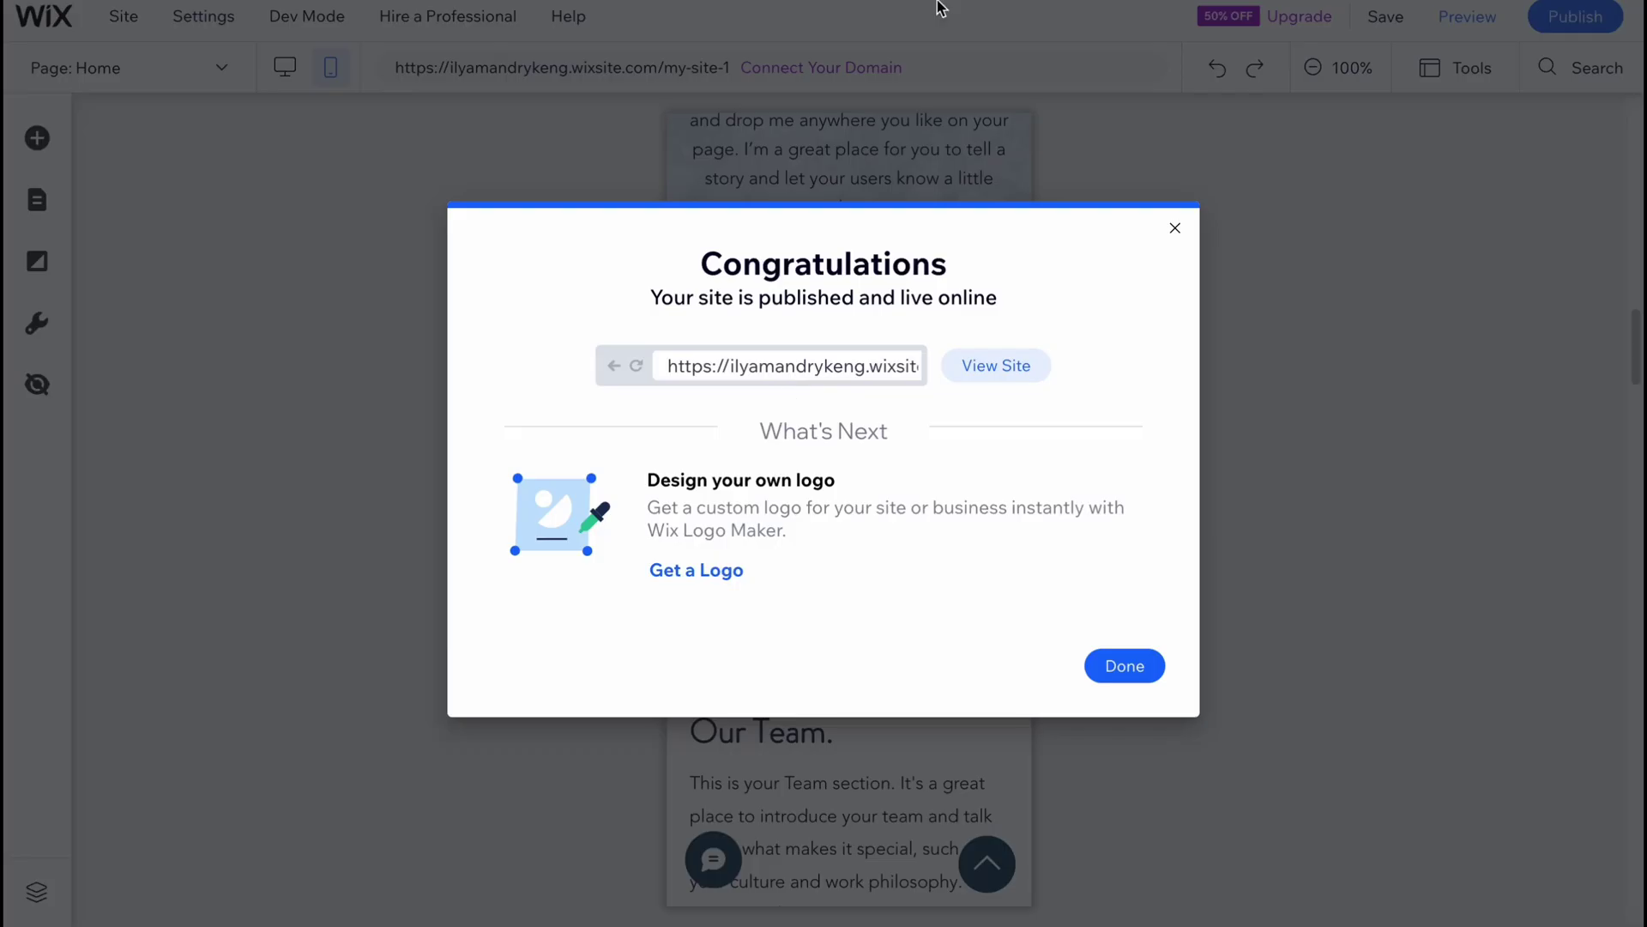
{"action": "left_click", "coordinate": [1172, 227]}
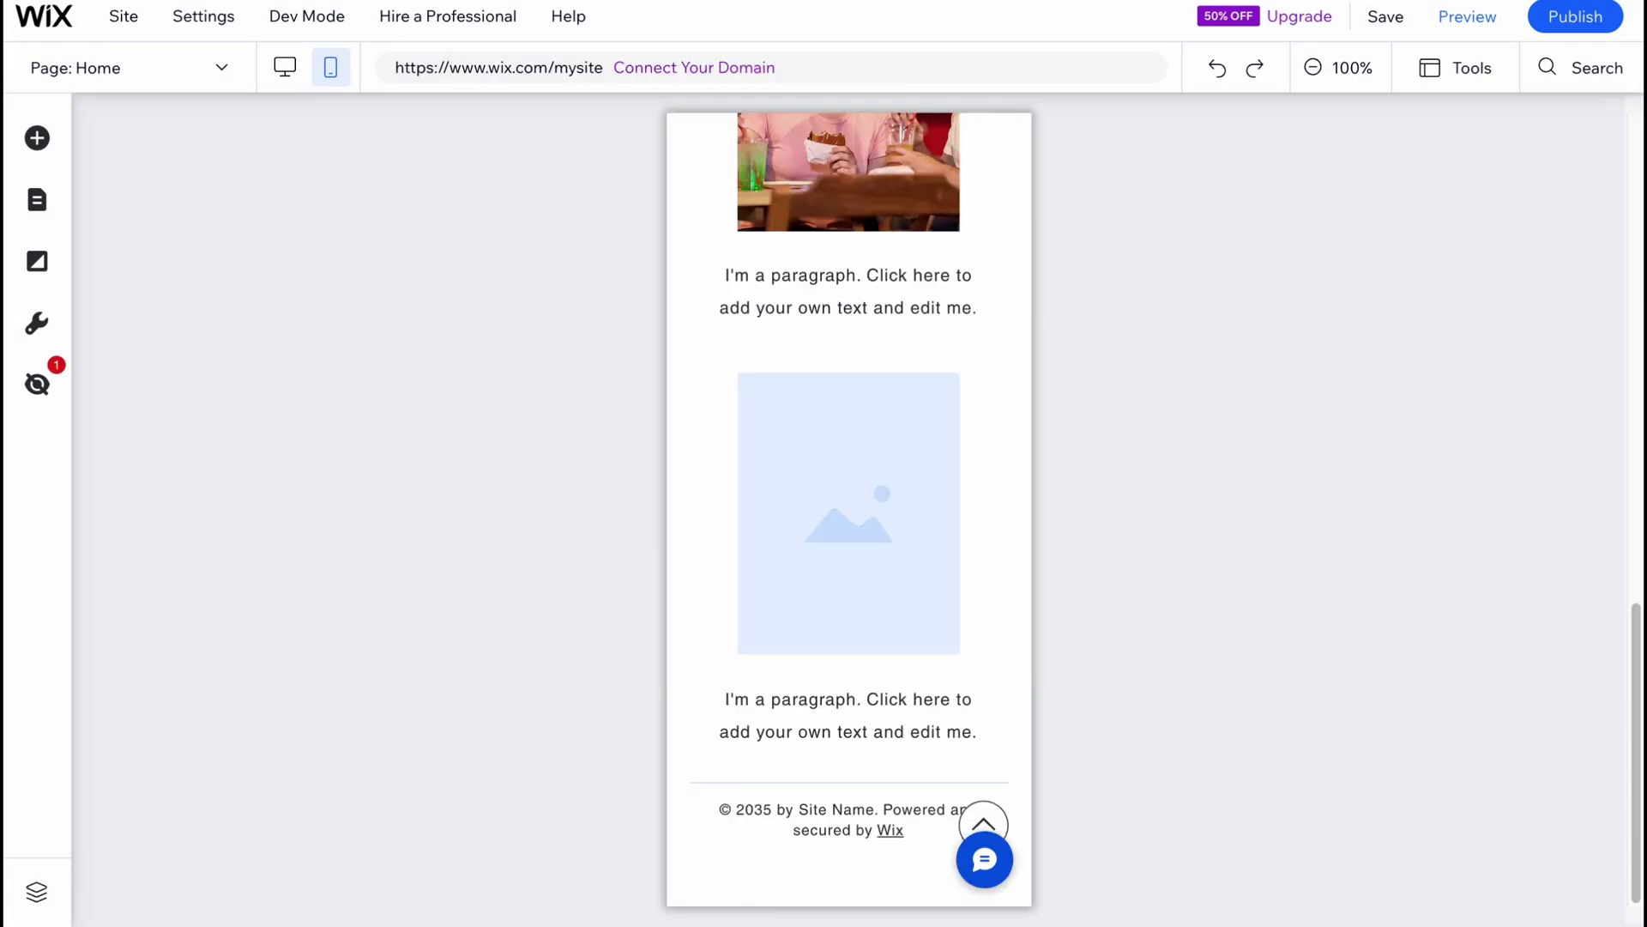
{"action": "scroll", "coordinate": [1013, 559], "scroll_direction": "up", "scroll_amount": 15}
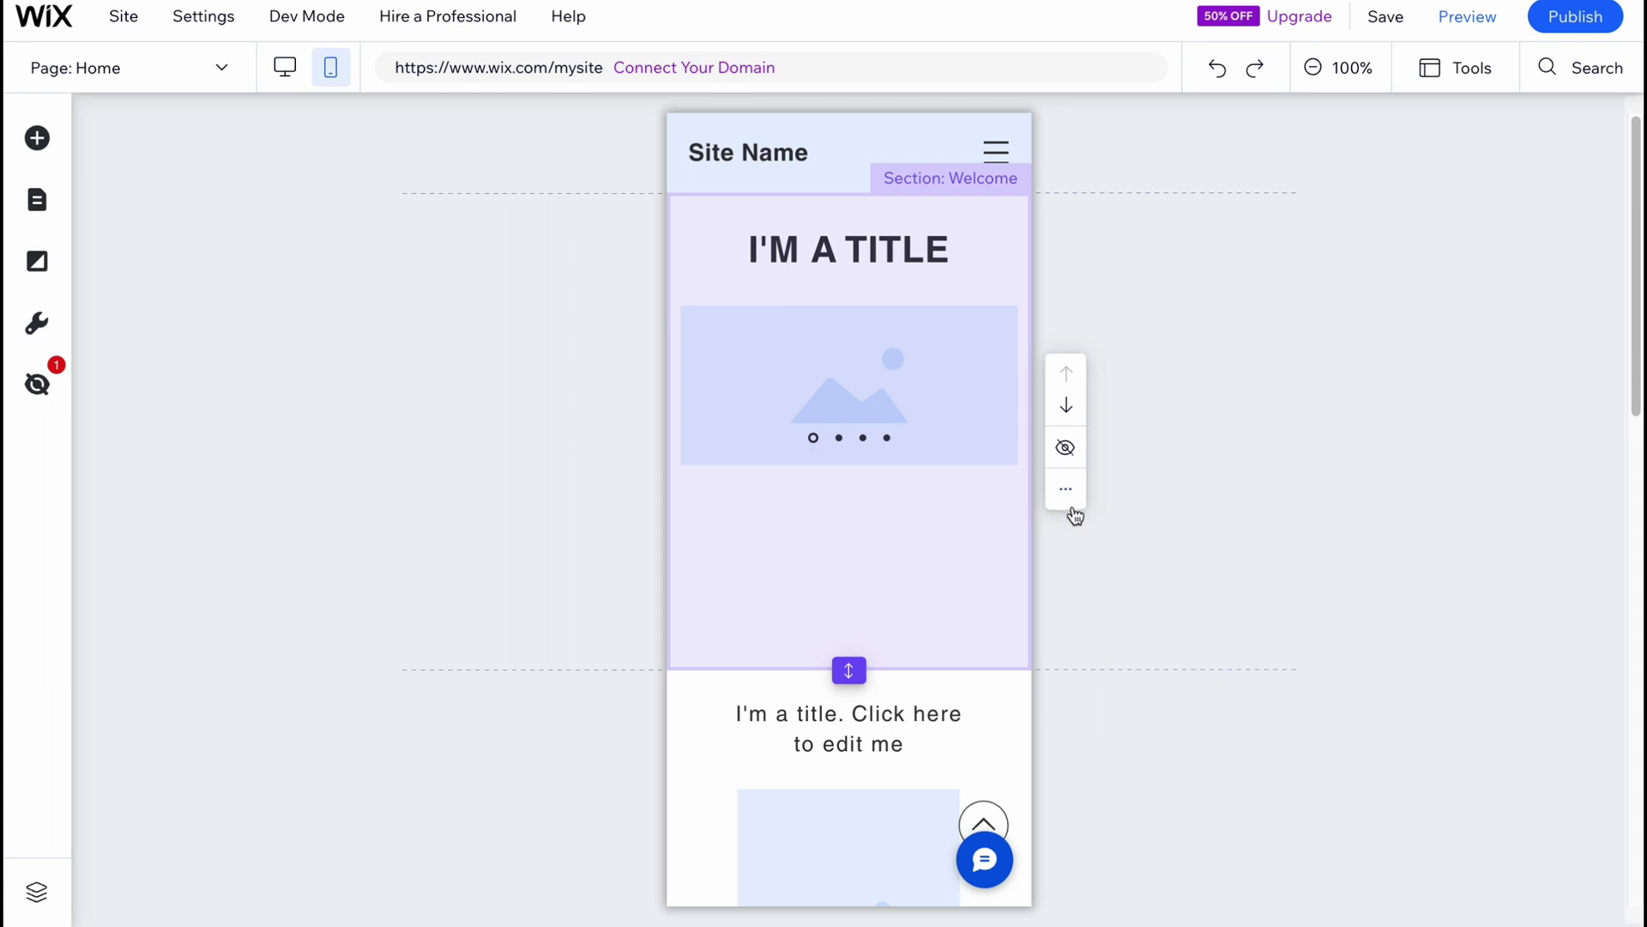
Show the Strip that was hidden on mobile from the Hidden on Mobile list.
{"action": "left_click", "coordinate": [41, 387]}
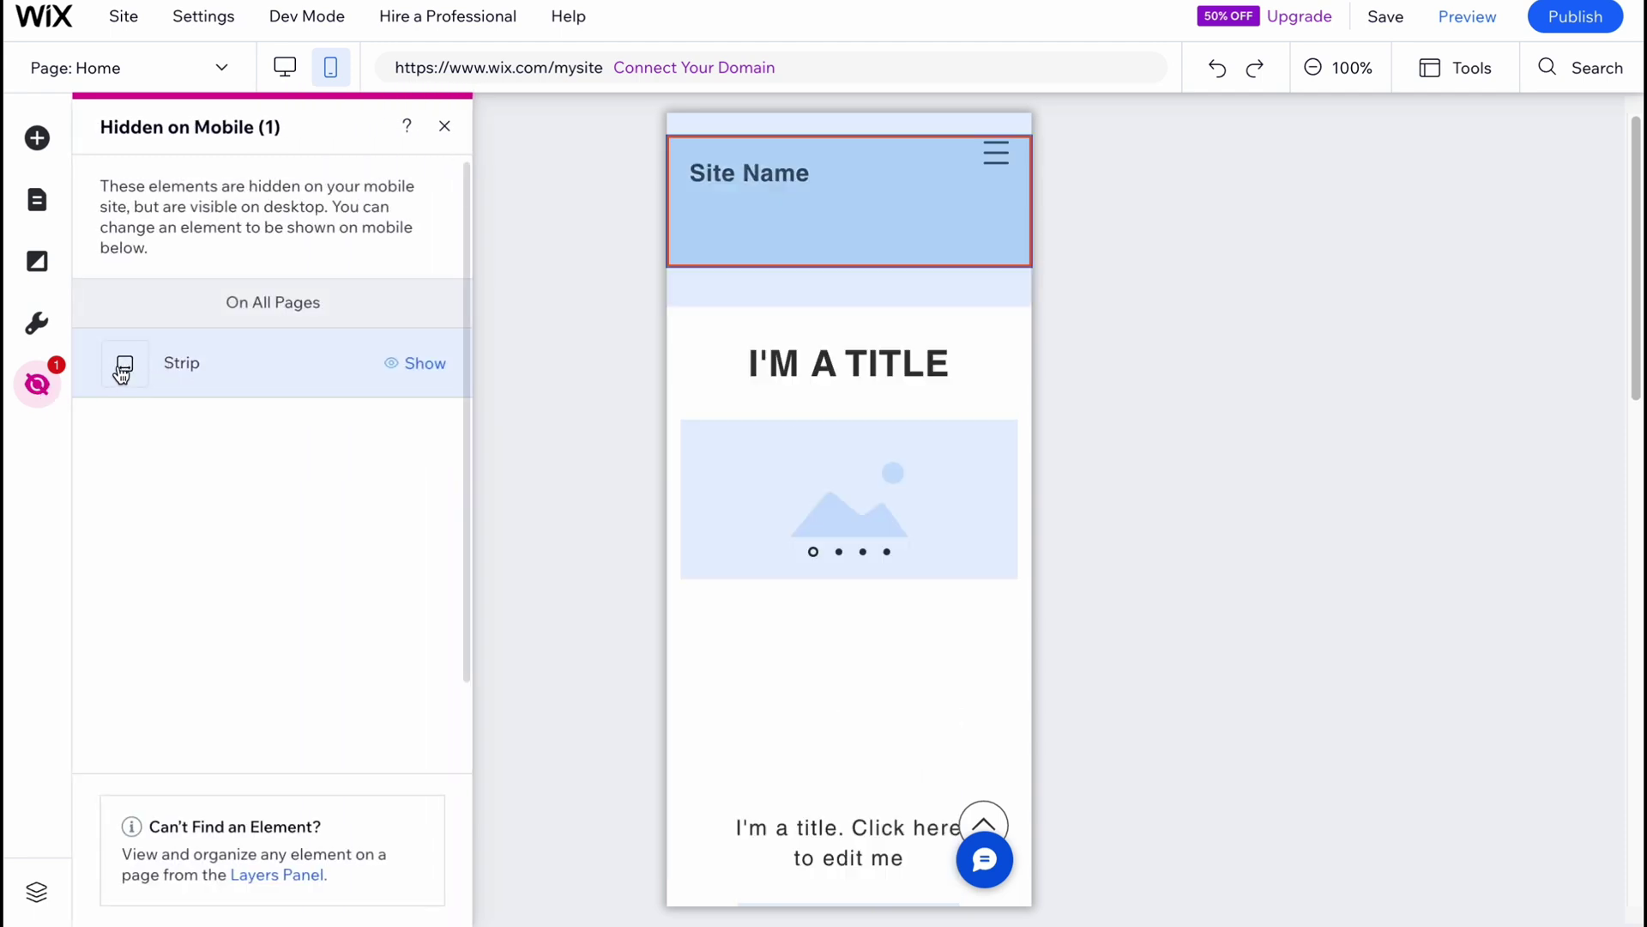
{"action": "left_click", "coordinate": [415, 363]}
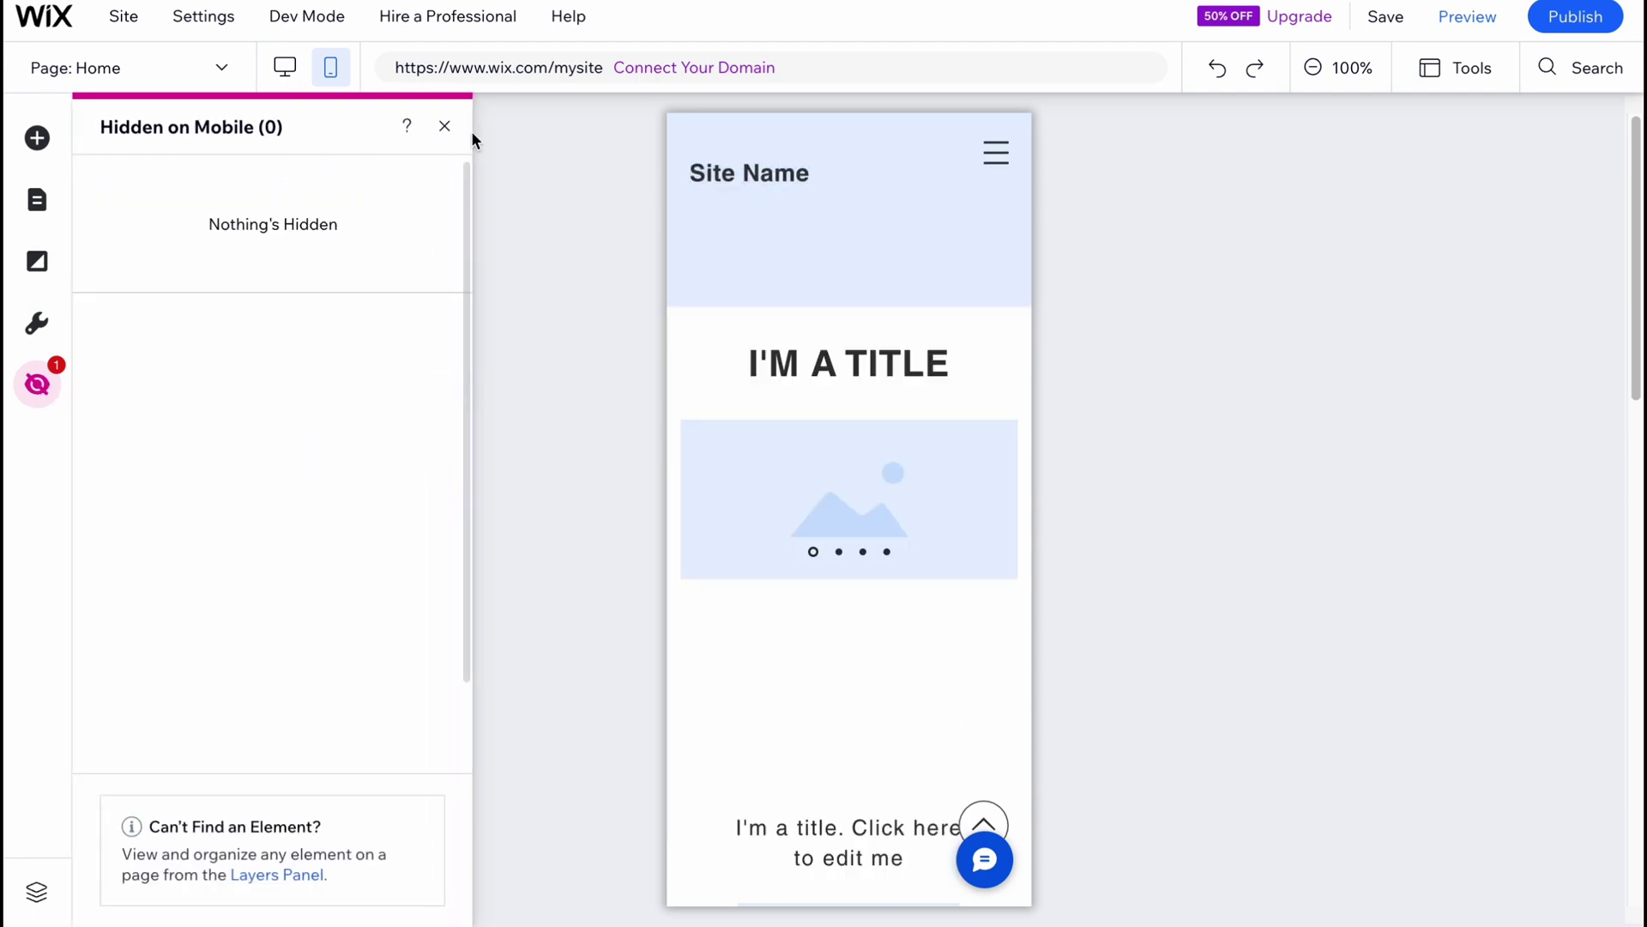
{"action": "left_click", "coordinate": [444, 128]}
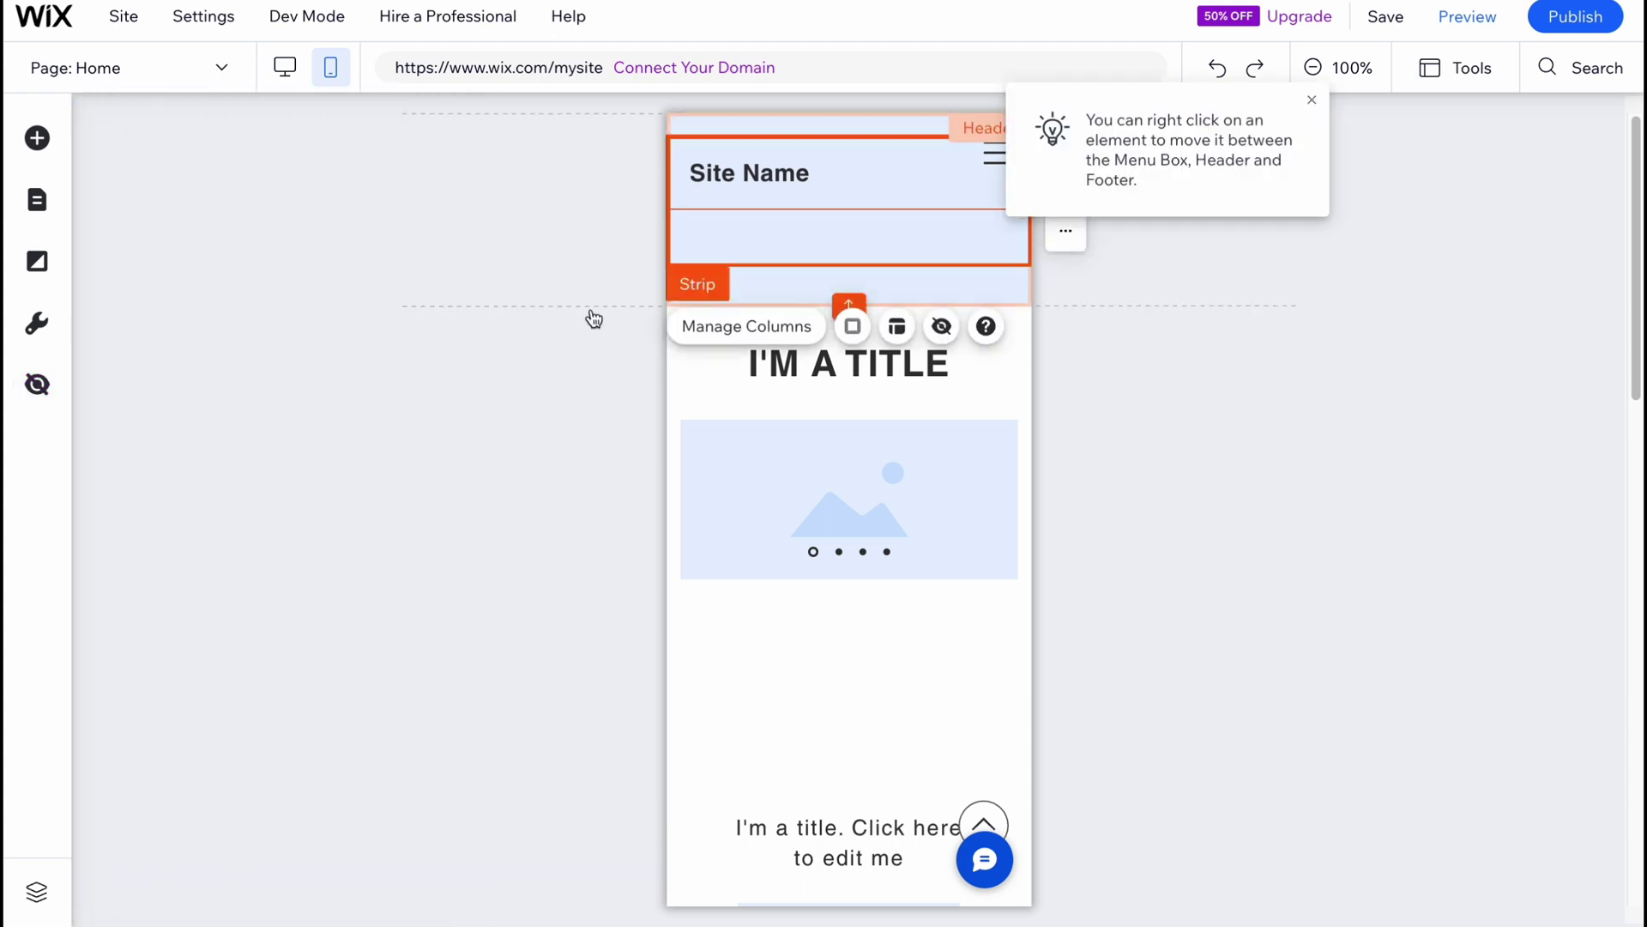
Double-check the Hidden on Mobile list is empty, then scroll down the mobile page.
{"action": "left_click", "coordinate": [37, 383]}
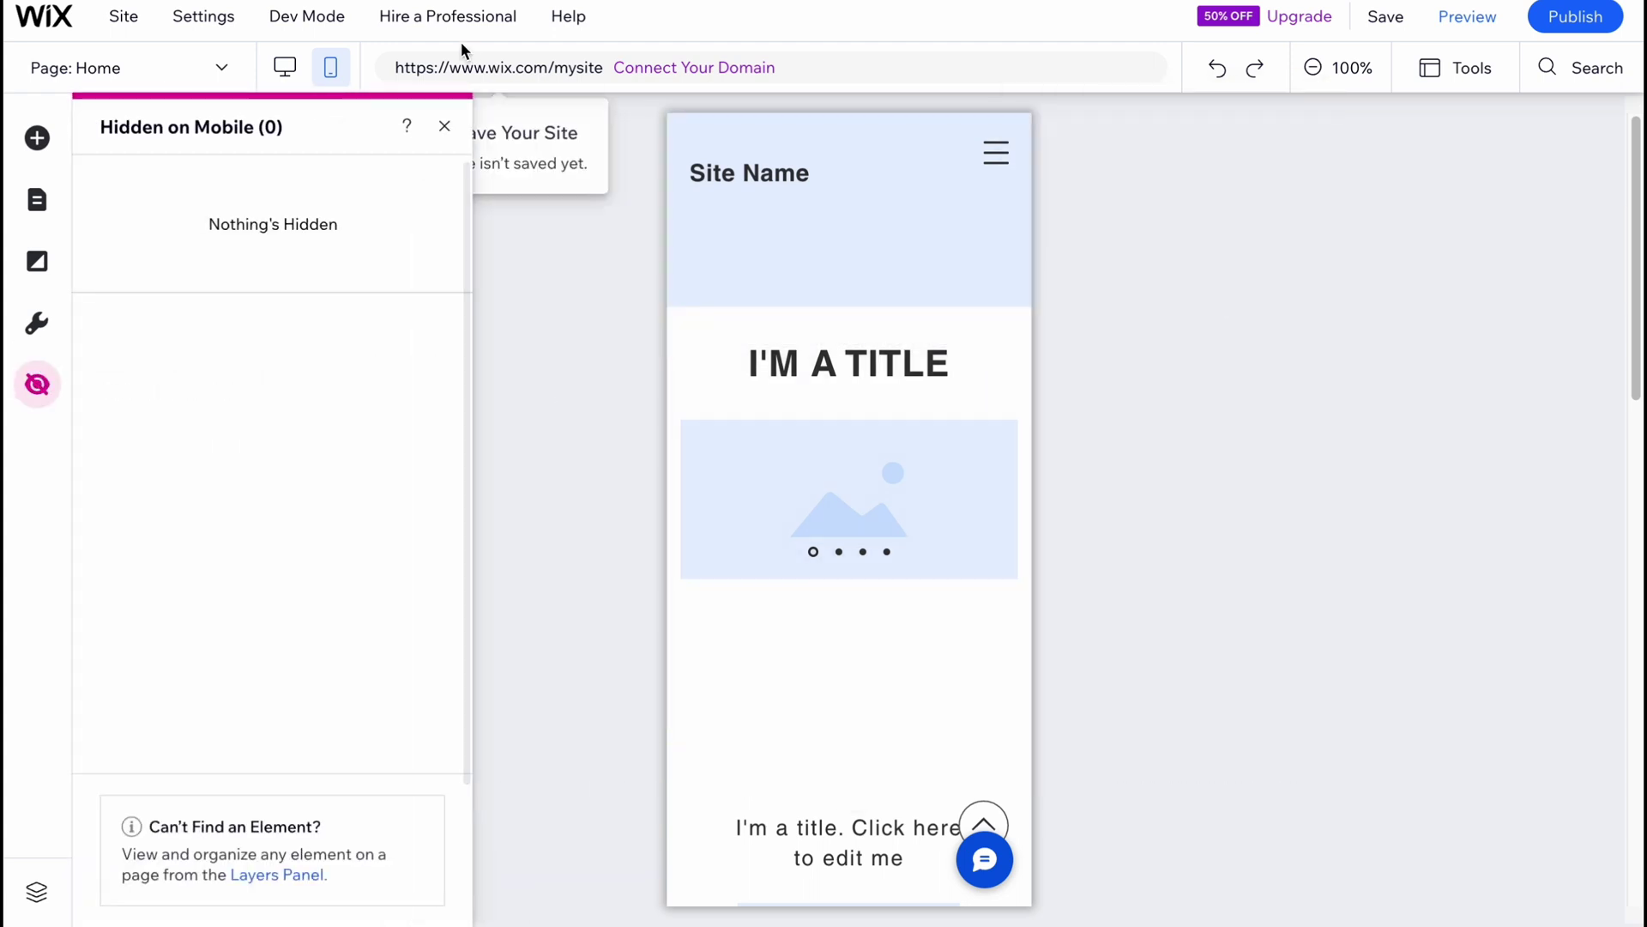
{"action": "left_click", "coordinate": [453, 129]}
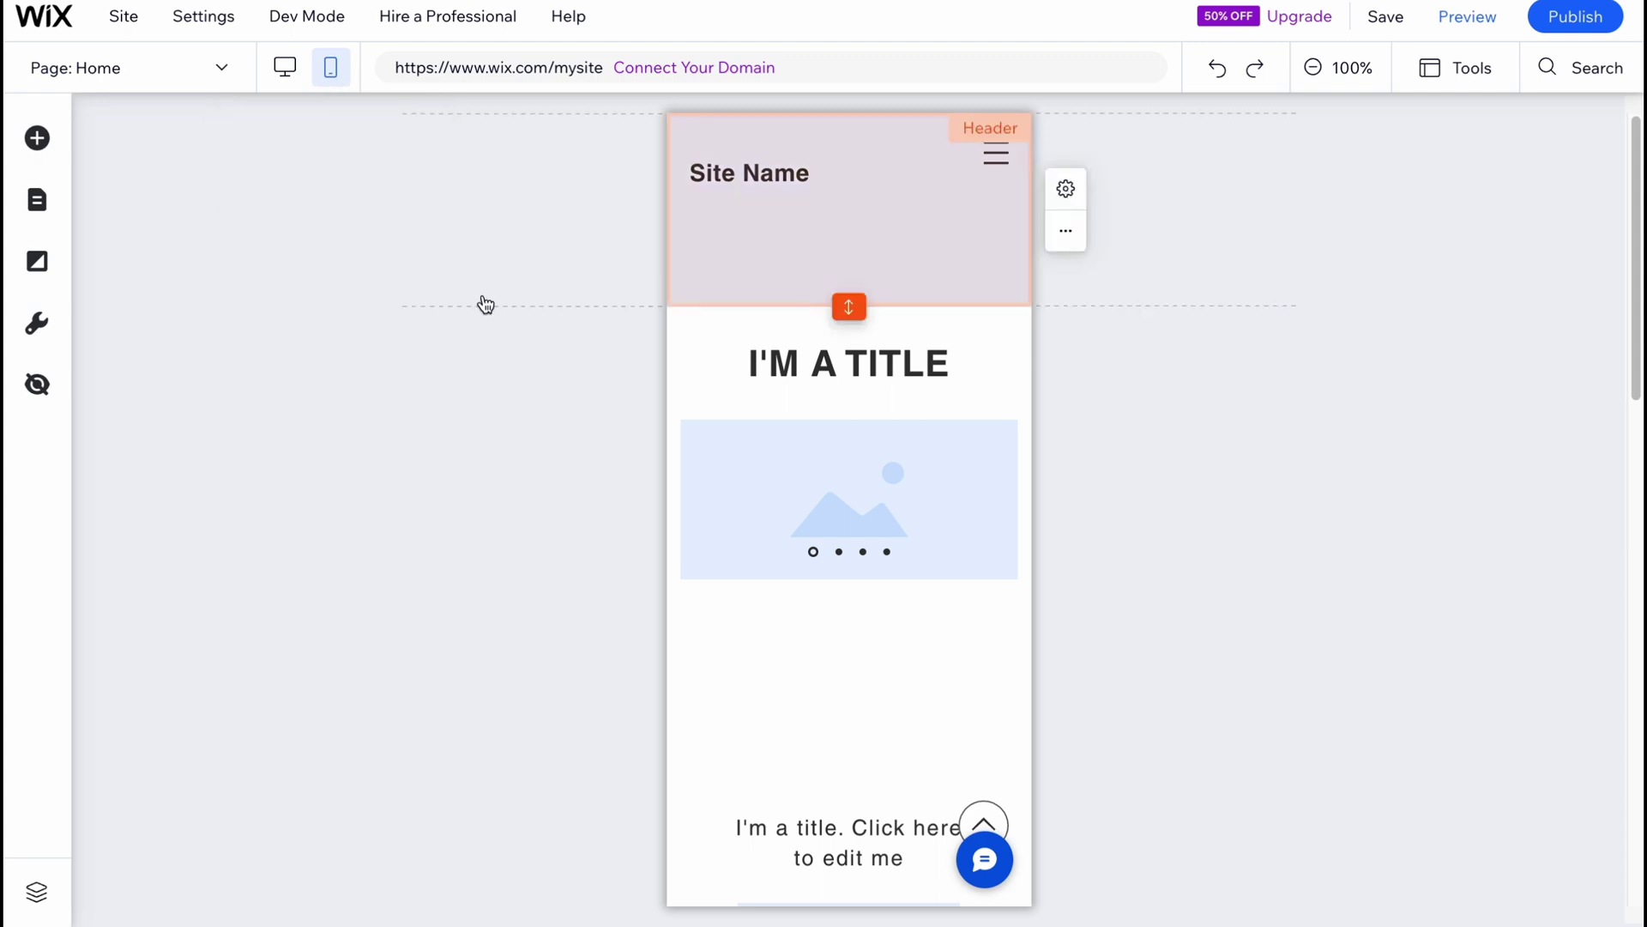
{"action": "left_click", "coordinate": [1349, 471]}
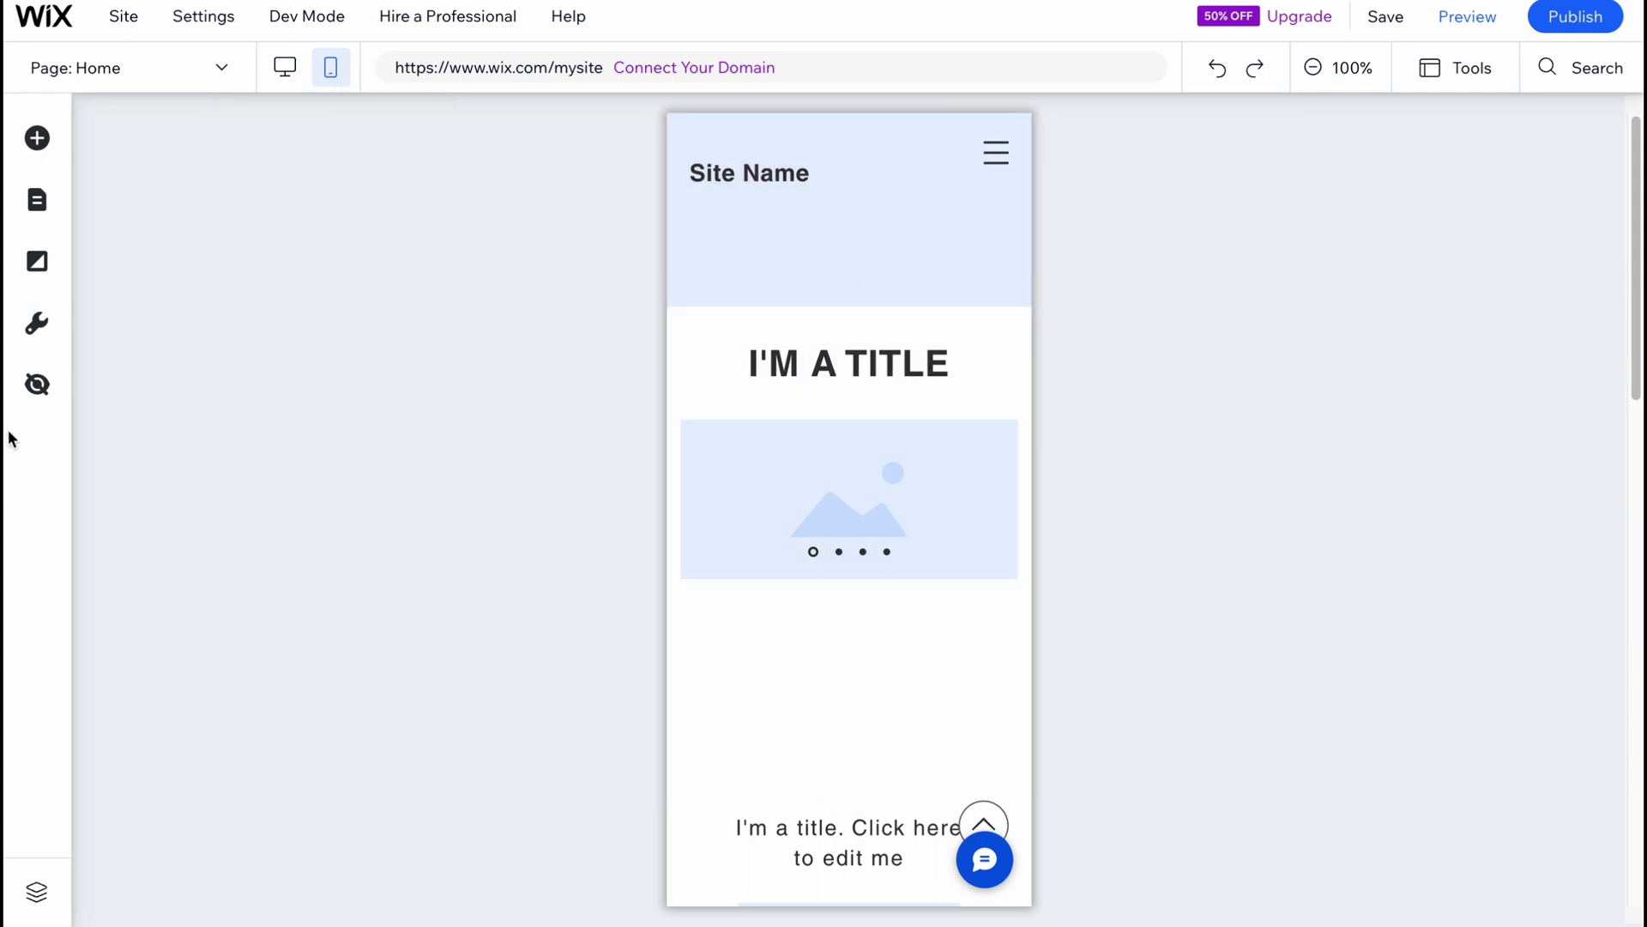
{"action": "left_click", "coordinate": [43, 396]}
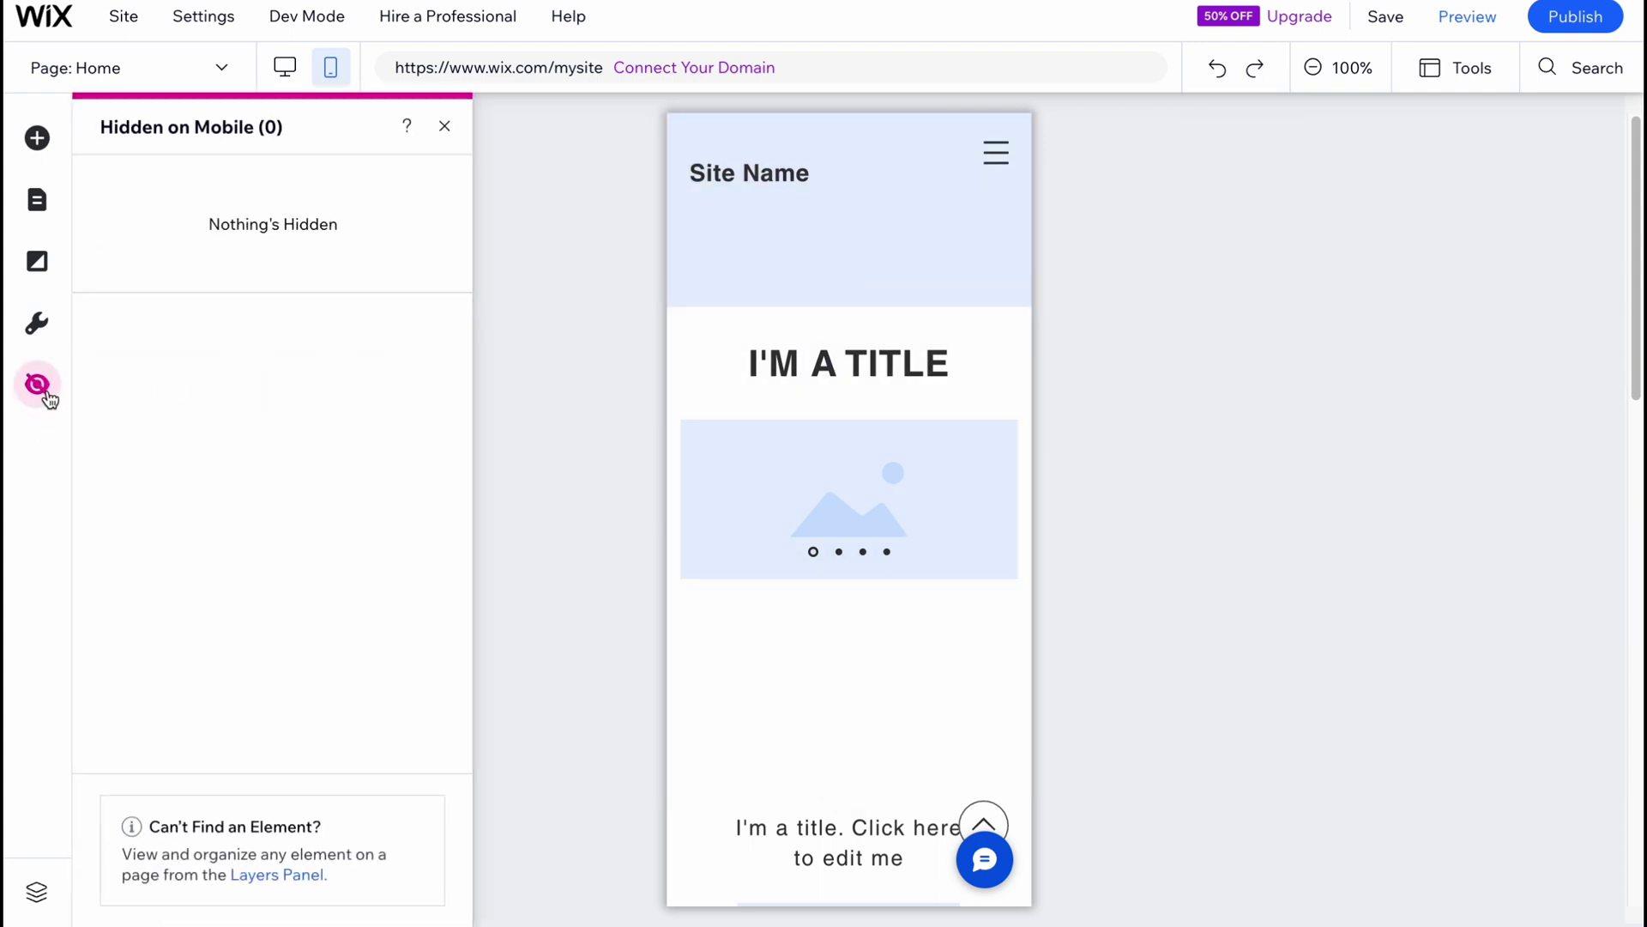
{"action": "left_click", "coordinate": [444, 126]}
{"action": "scroll", "coordinate": [1064, 570], "scroll_direction": "down", "scroll_amount": 5}
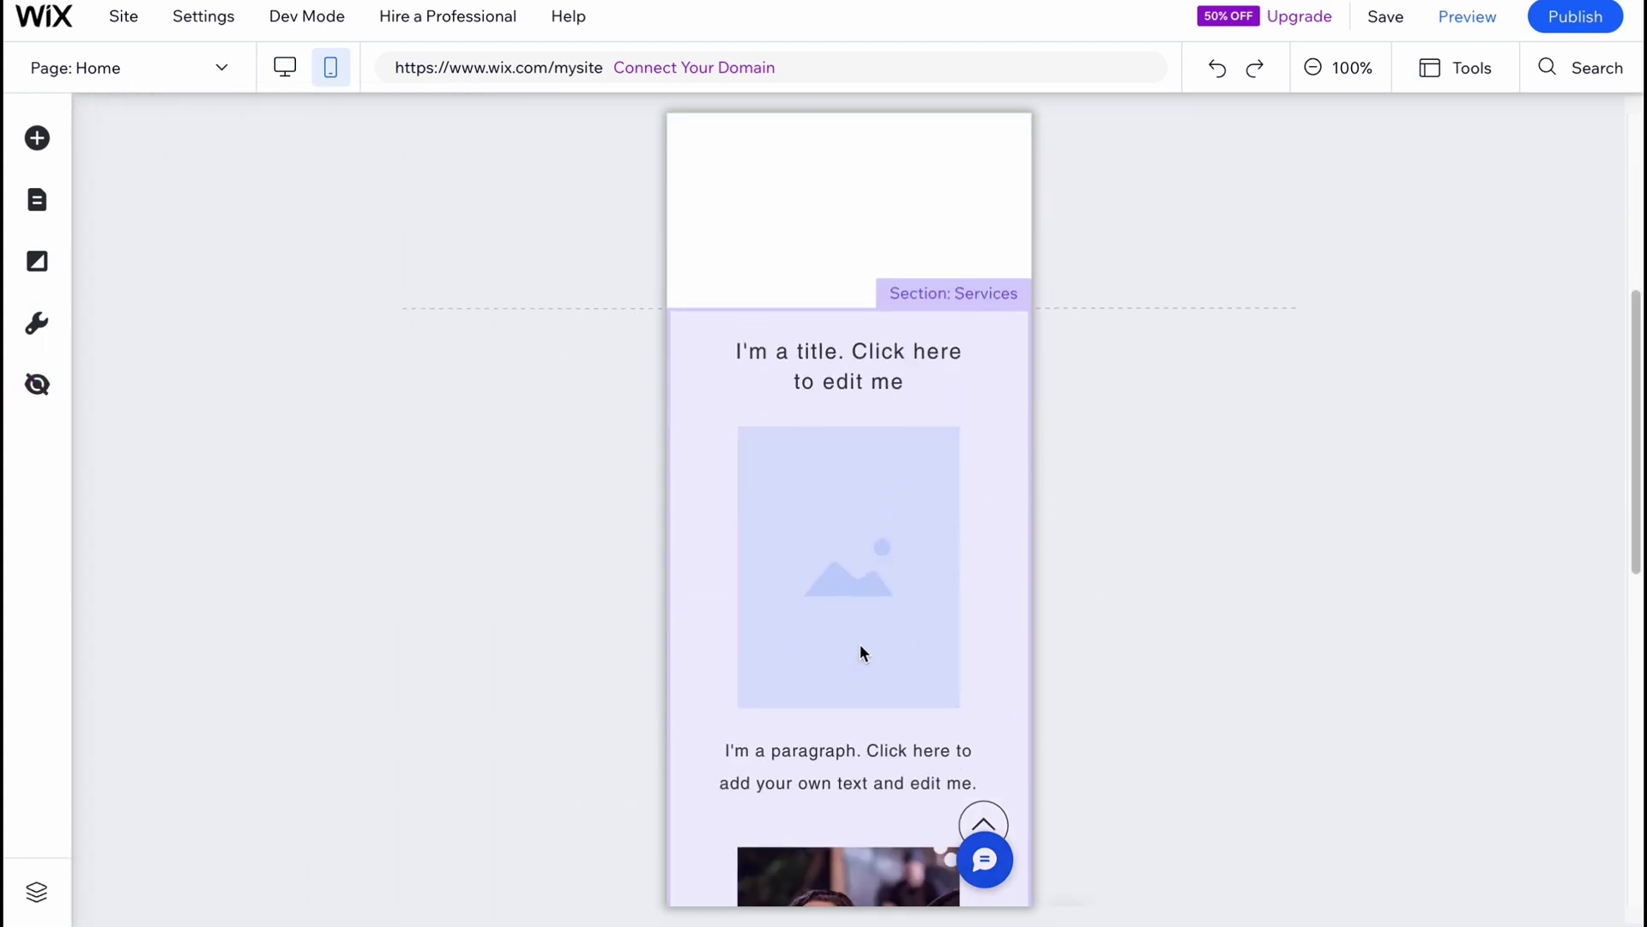
{"action": "scroll", "coordinate": [854, 648], "scroll_direction": "down", "scroll_amount": 10}
Close both site editor tabs without saving and return to the 'Pick the Website Template You Love' gallery.
{"action": "key", "text": "super+w"}
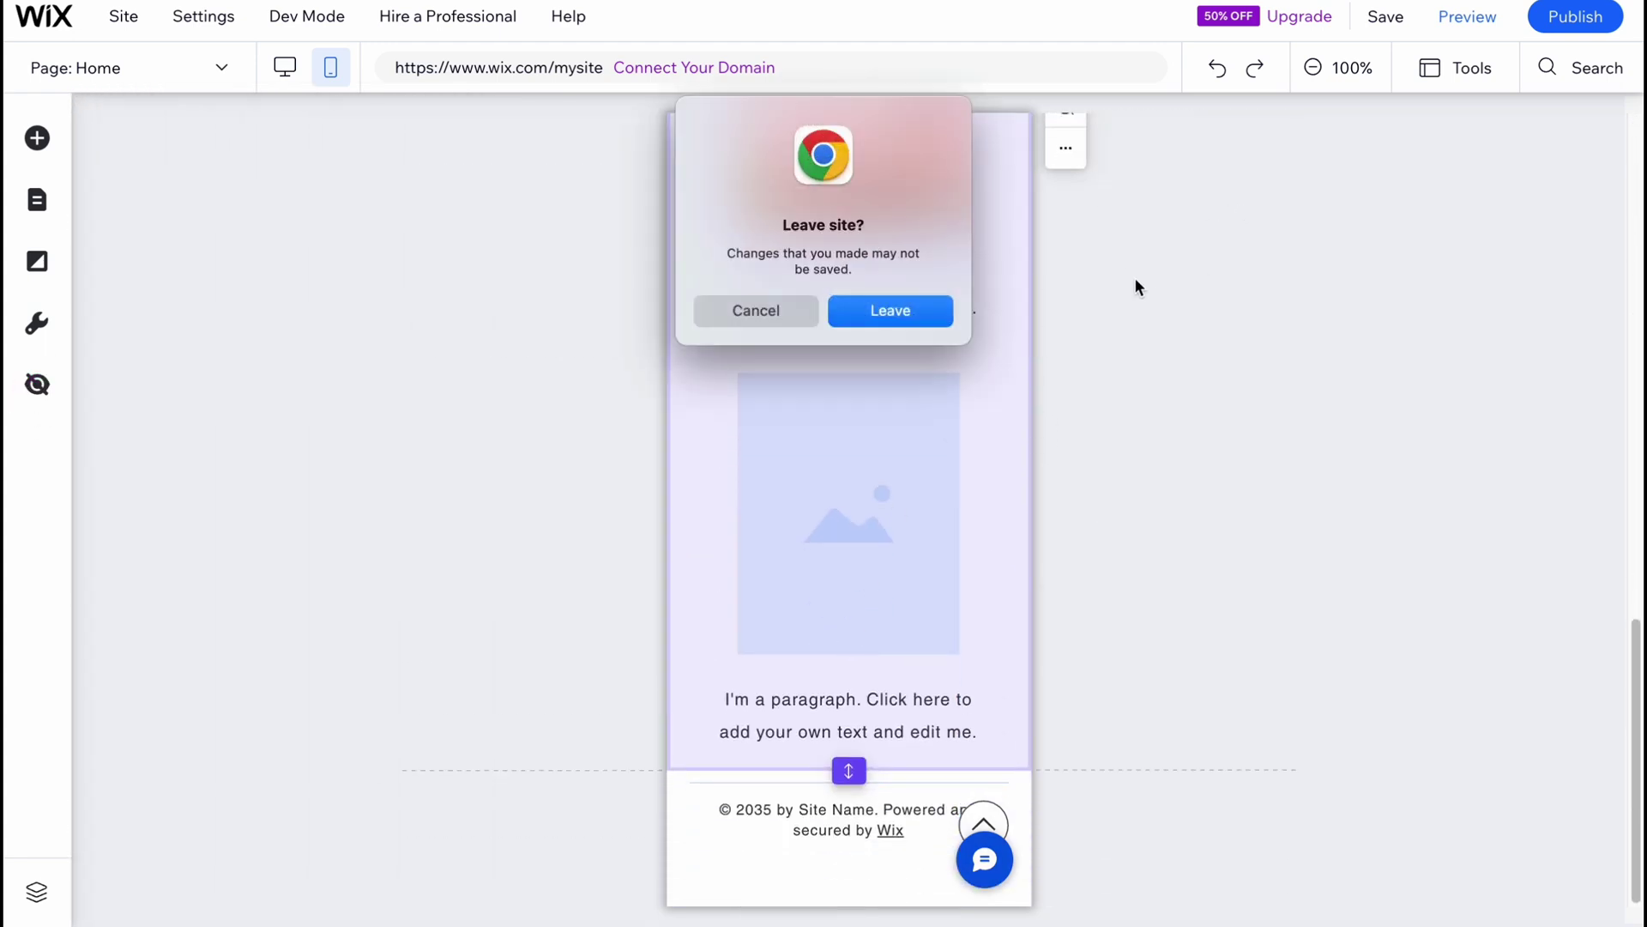
{"action": "left_click", "coordinate": [915, 316]}
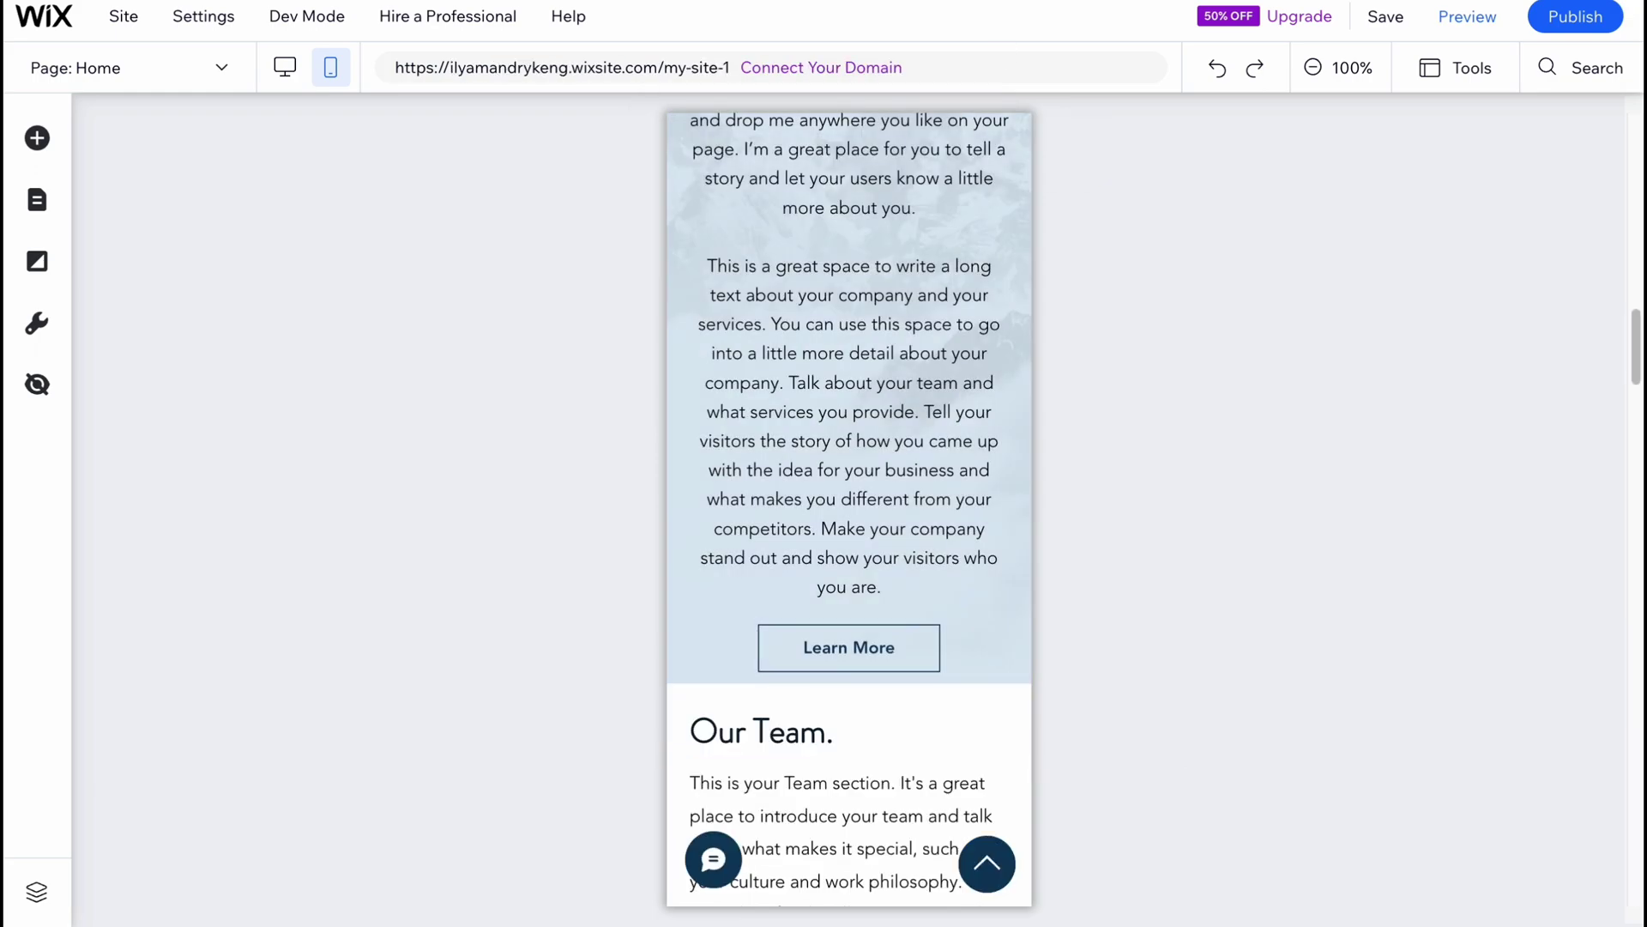
{"action": "key", "text": "super+w"}
{"action": "scroll", "coordinate": [669, 403], "scroll_direction": "up", "scroll_amount": 5}
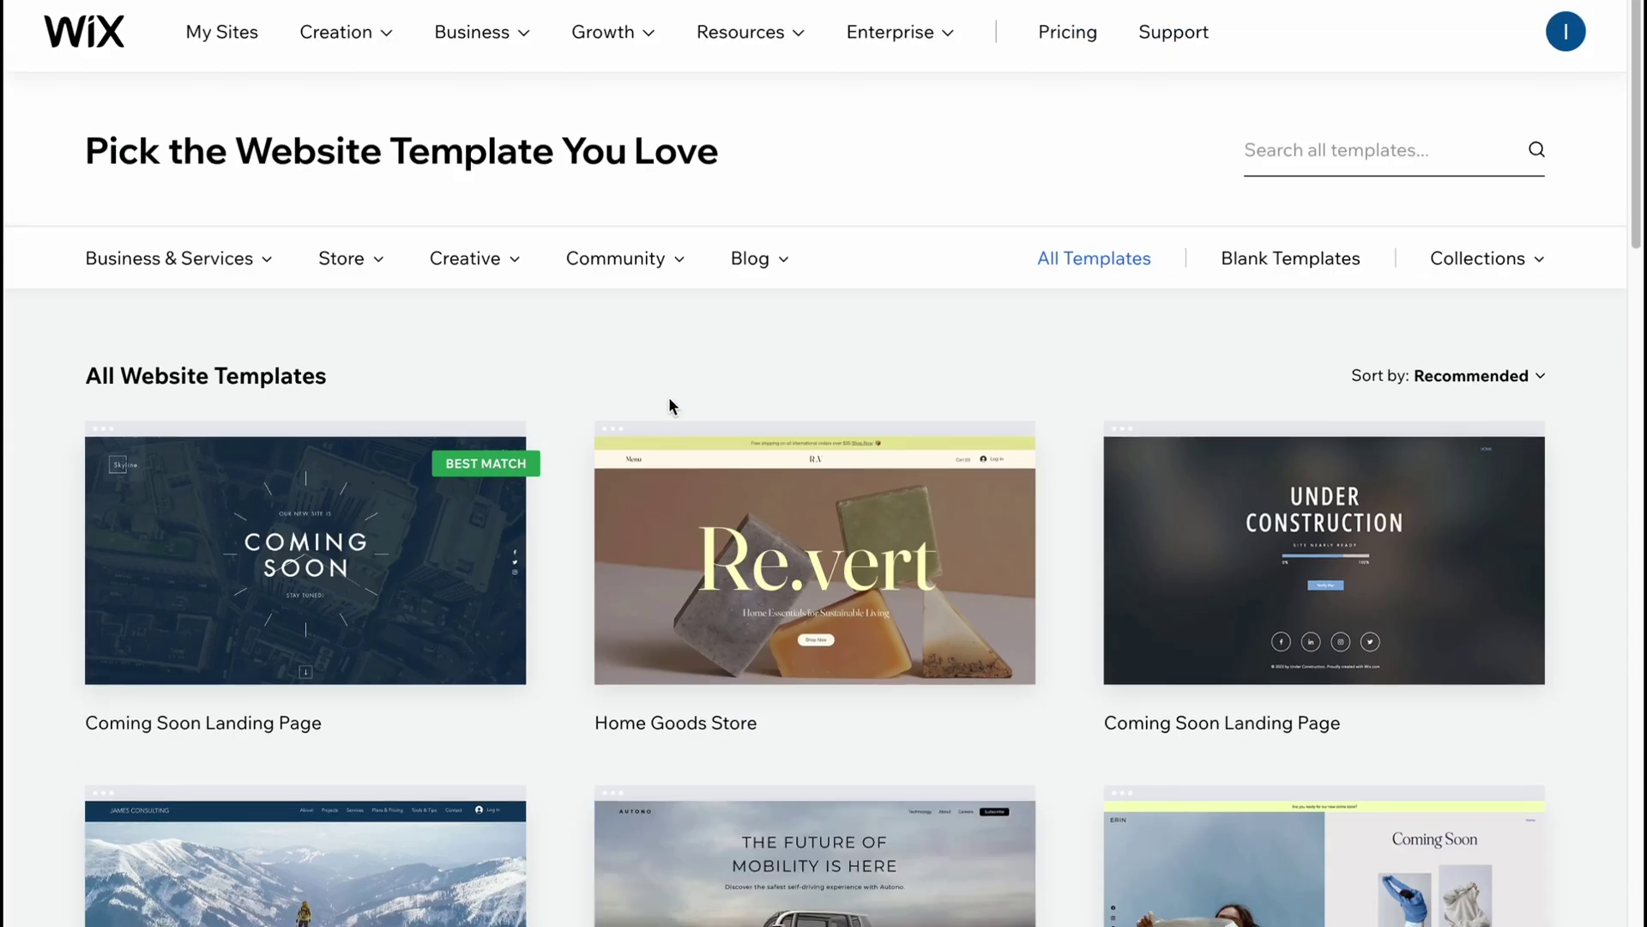
{"action": "left_click", "coordinate": [102, 35]}
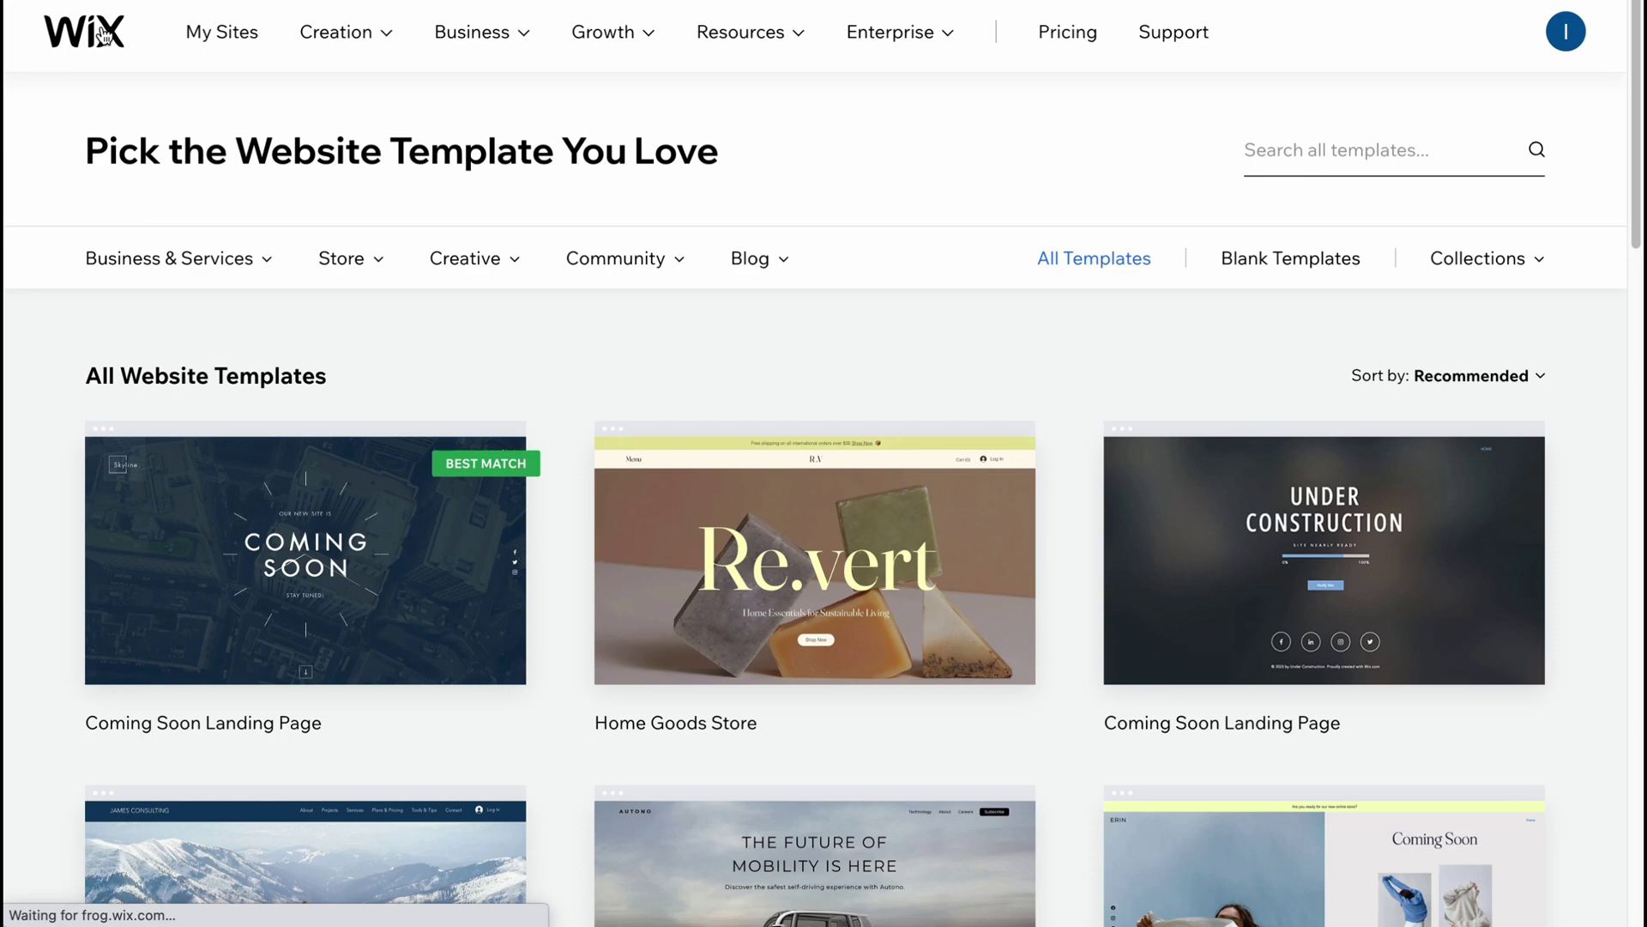